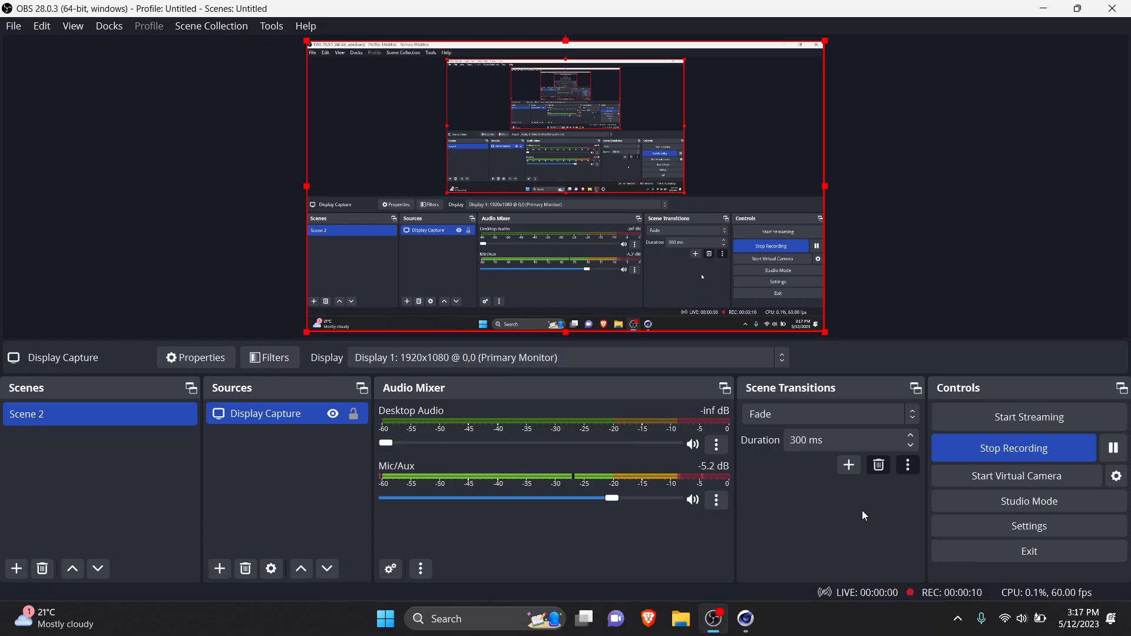
Step: Switch to Cinema 4D and enlarge the viewport's height slightly
click(746, 618)
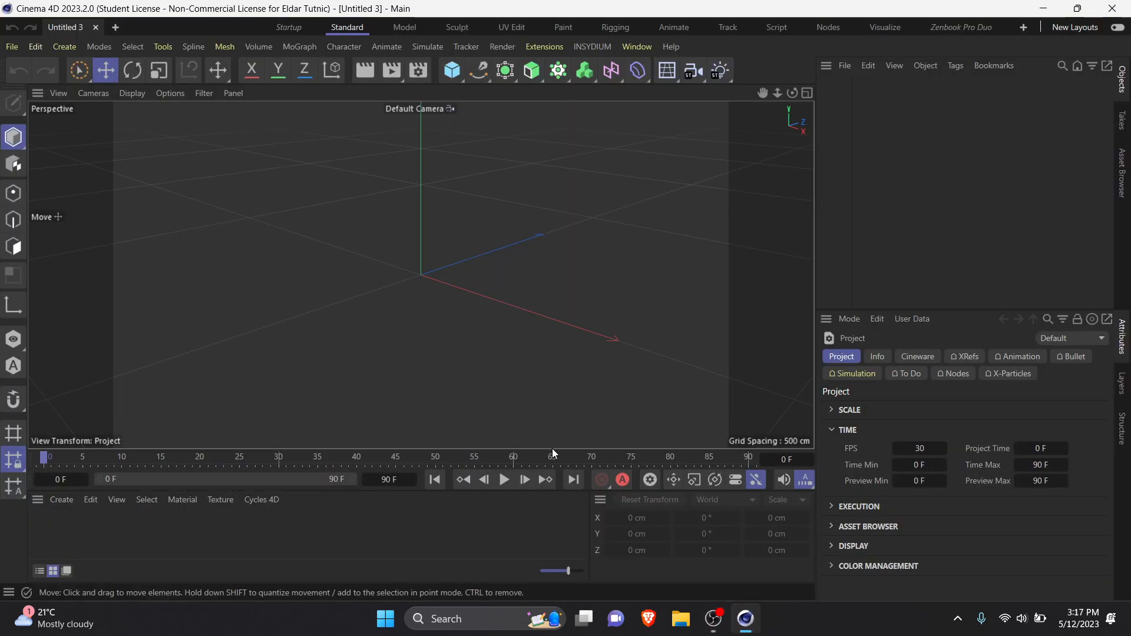
drag(555, 451, 557, 478)
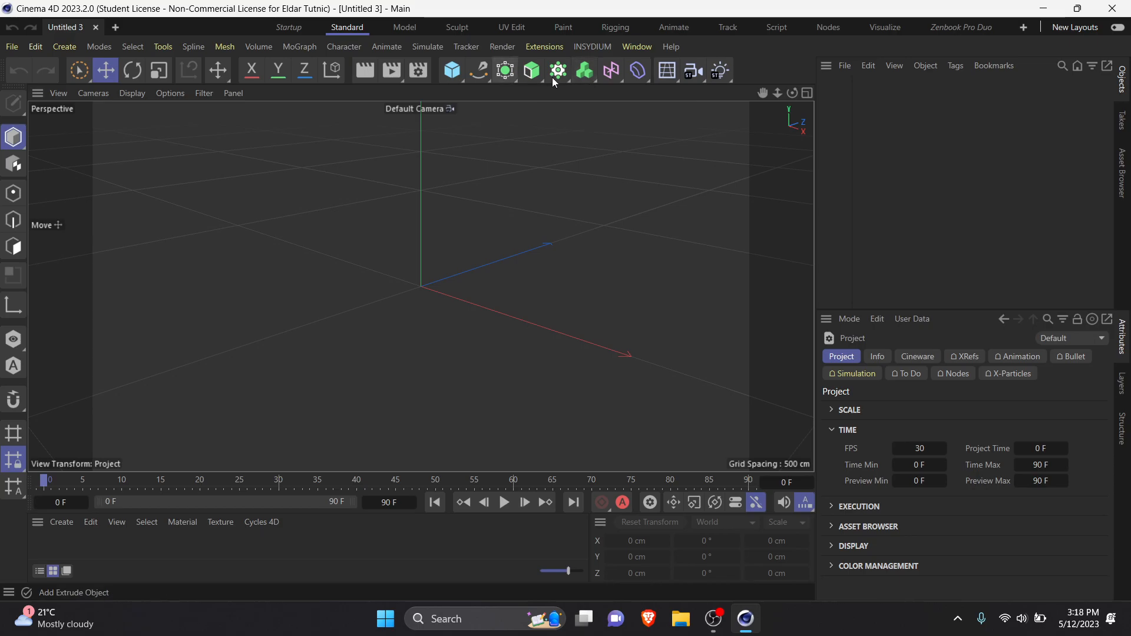
drag(513, 79, 486, 139)
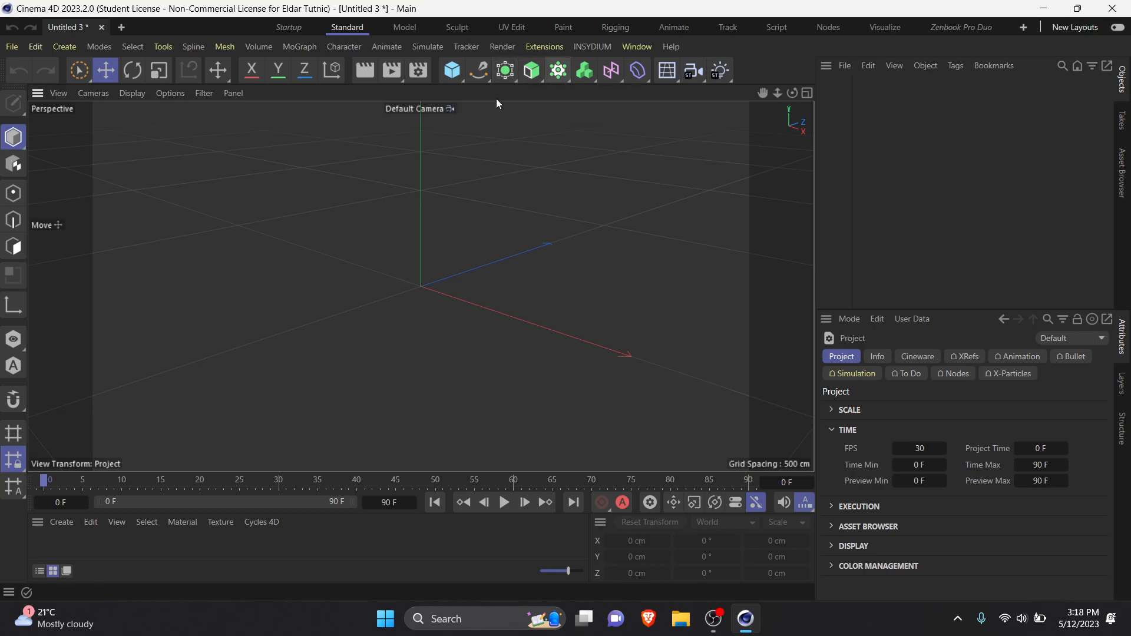
click(450, 72)
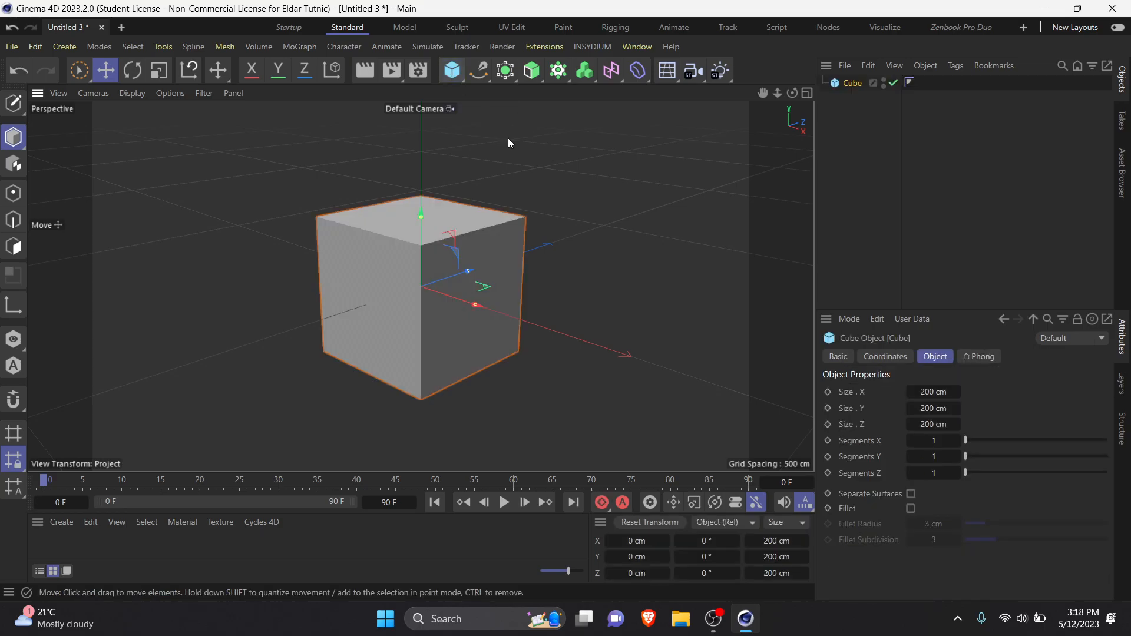
click(560, 76)
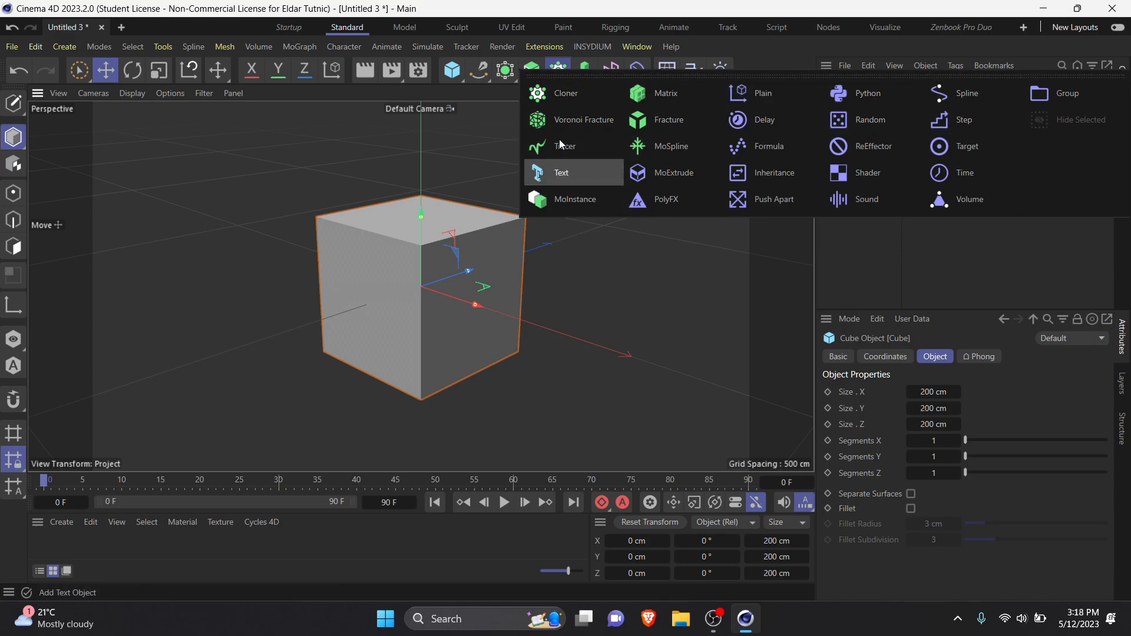
click(557, 80)
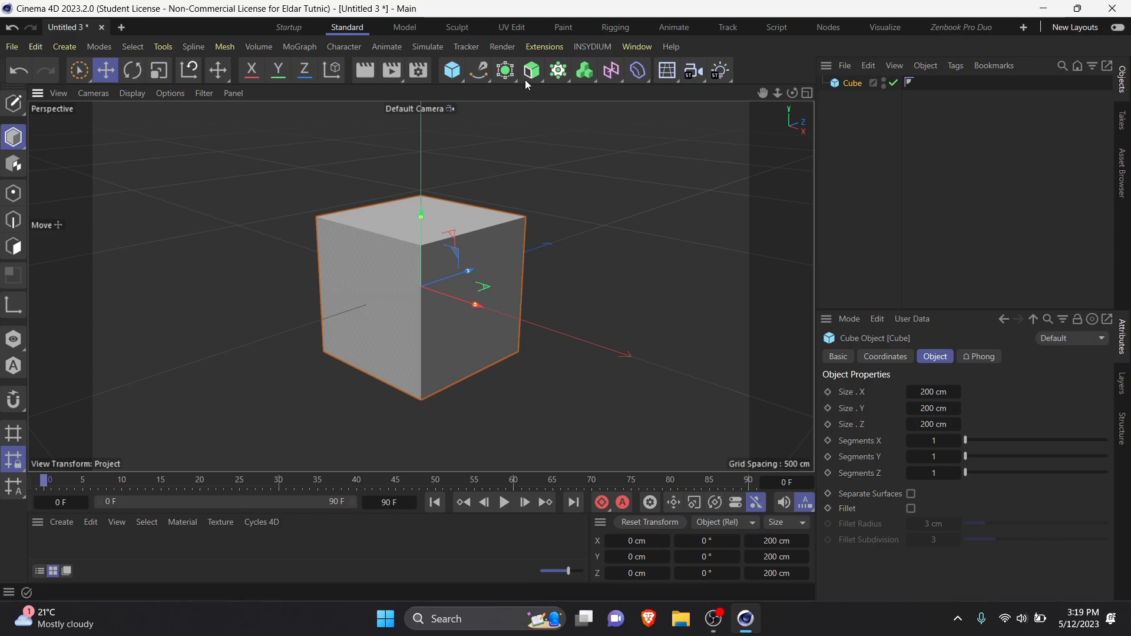
click(557, 76)
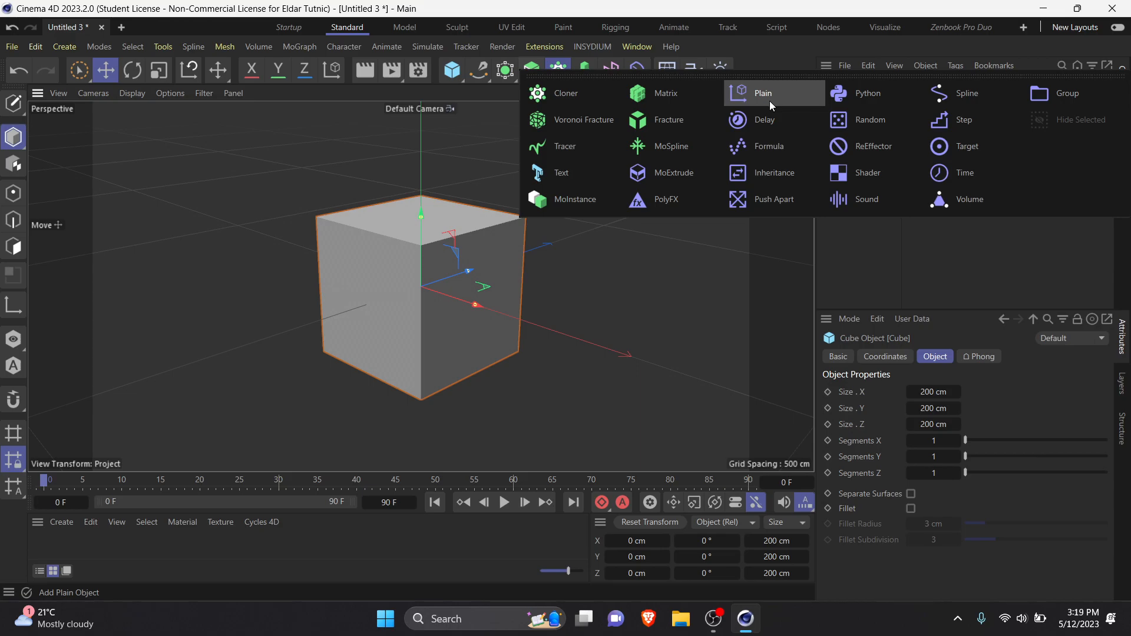
click(691, 6)
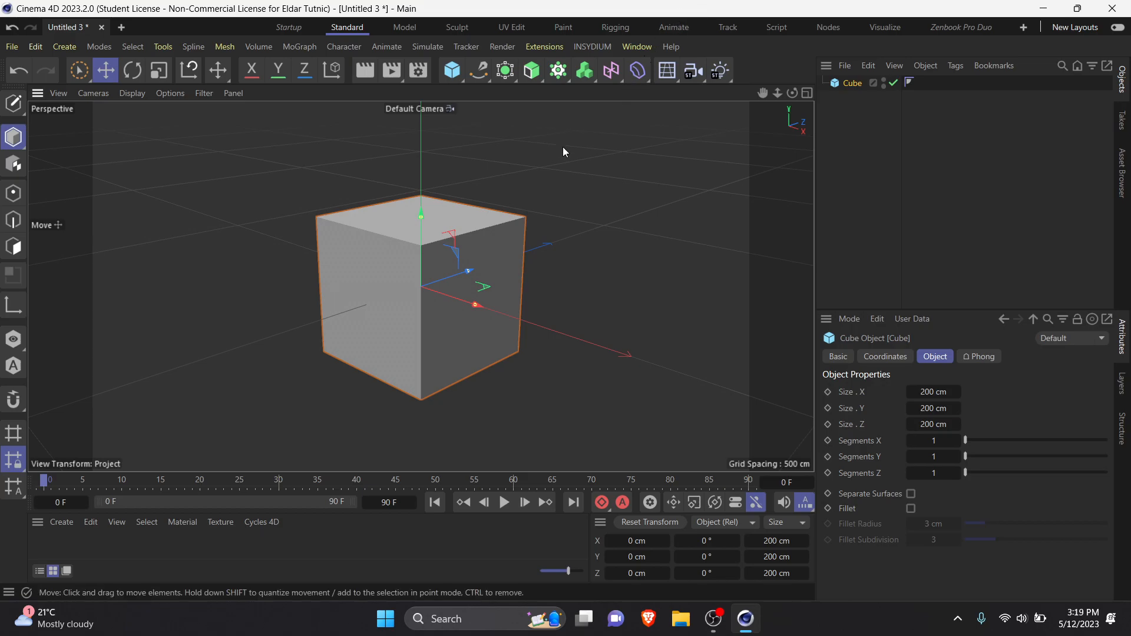
click(560, 75)
click(569, 6)
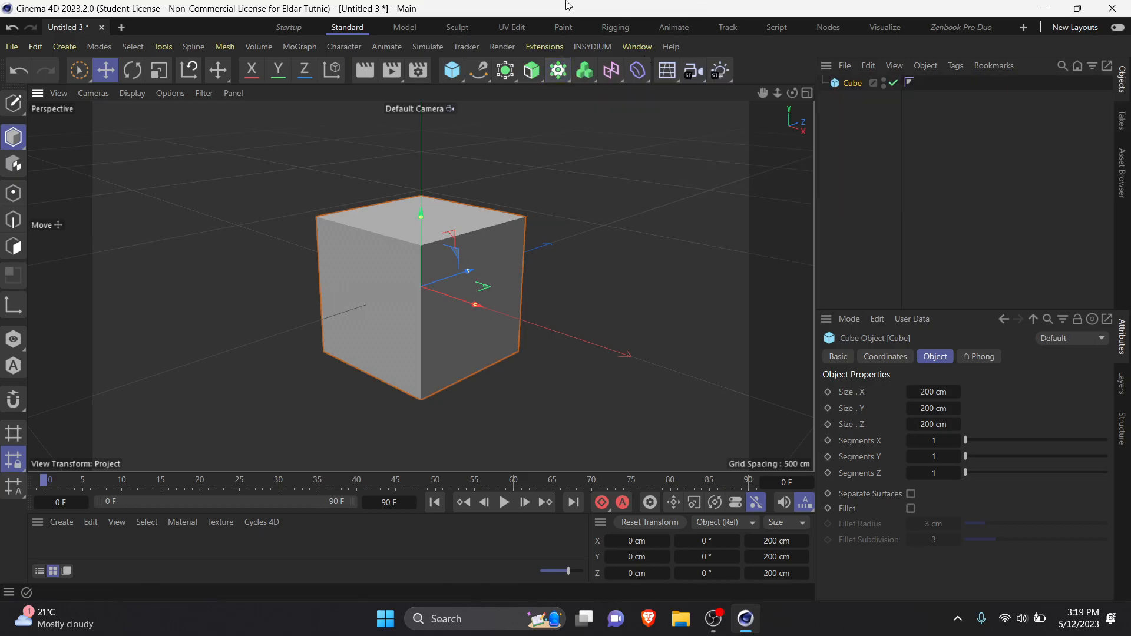
click(560, 72)
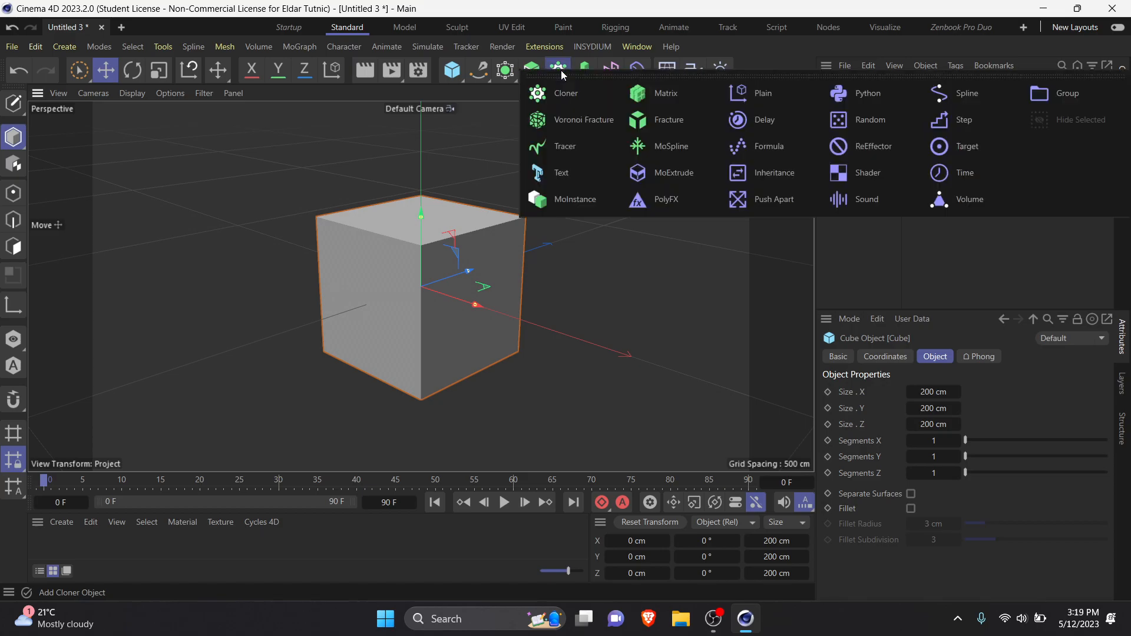
click(597, 97)
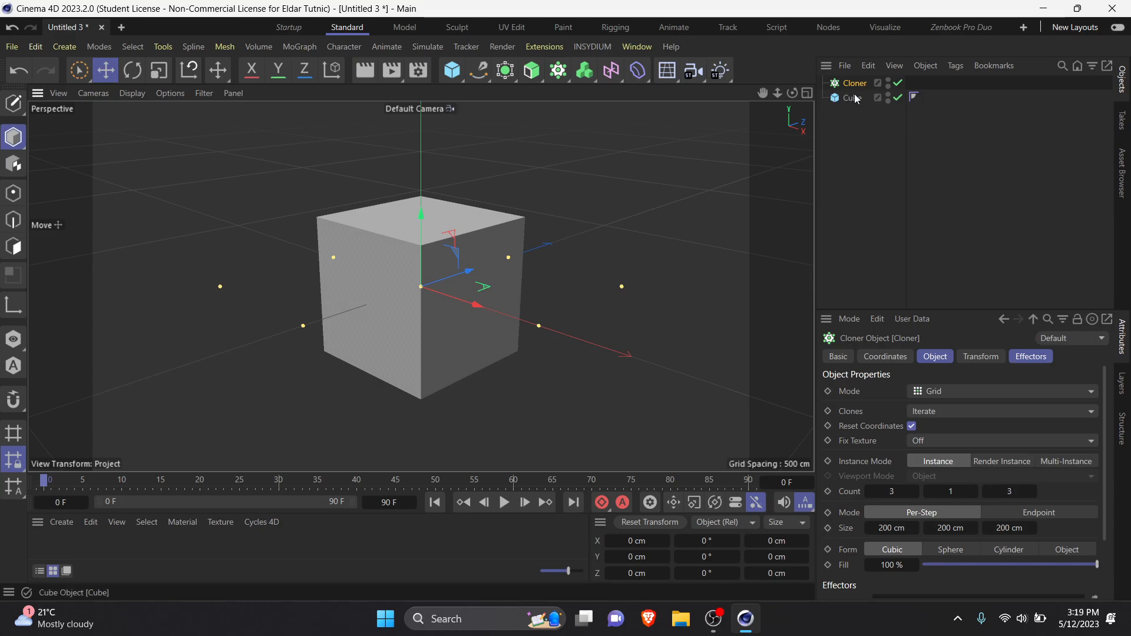
key(ctrl+z)
drag(800, 35, 795, 36)
key(Delete)
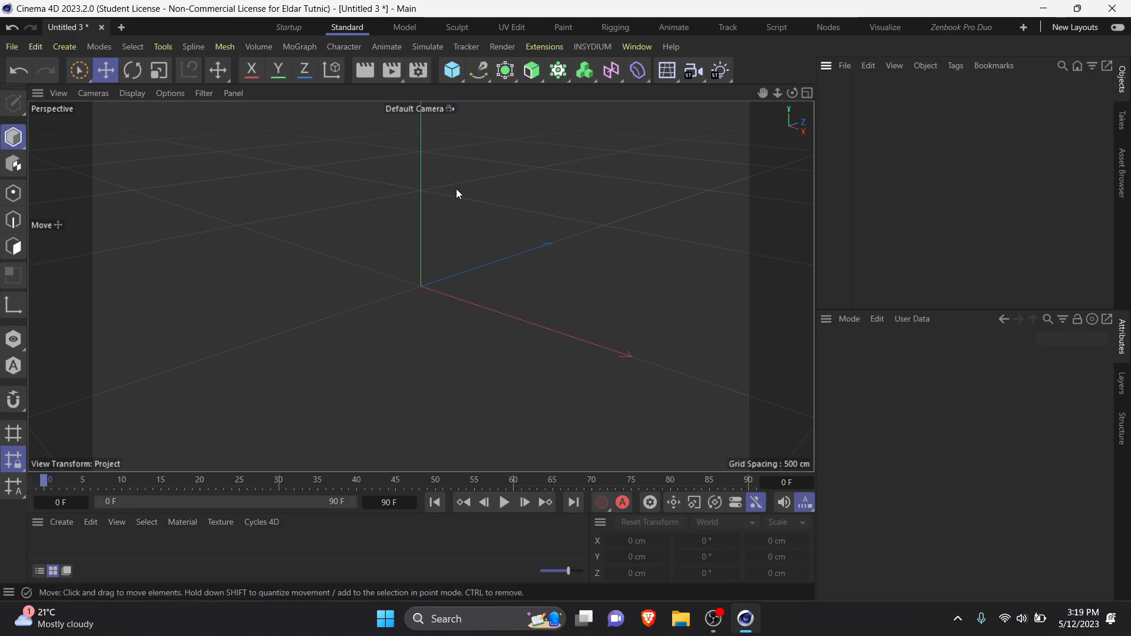
Step: Add a cube and a Cloner, and make the cube a child of the Cloner
click(452, 71)
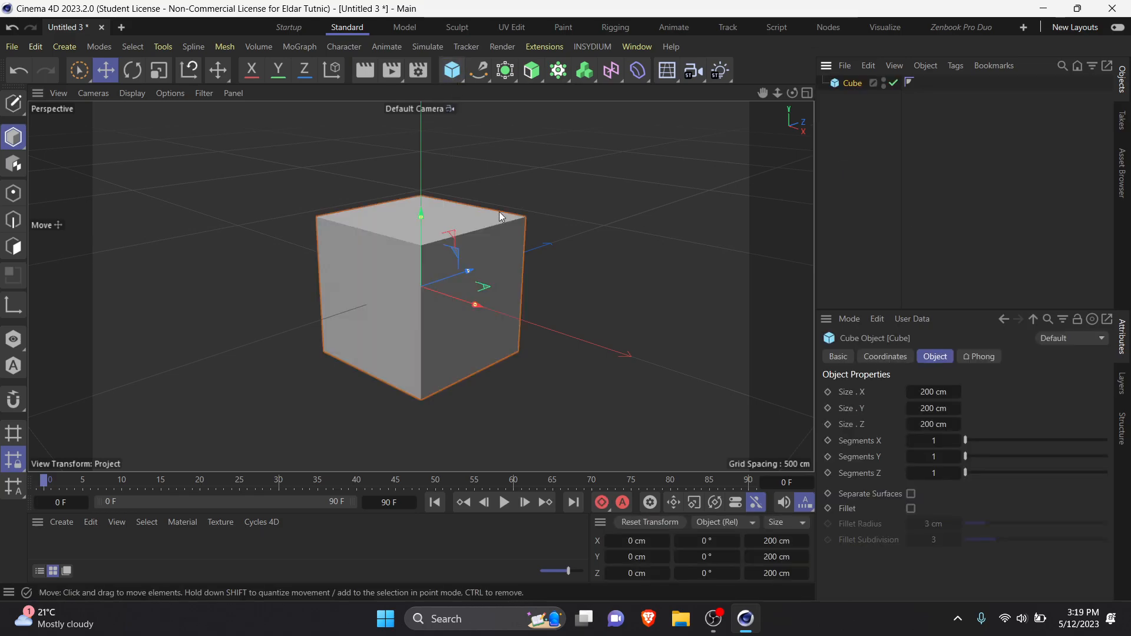
click(559, 70)
click(559, 94)
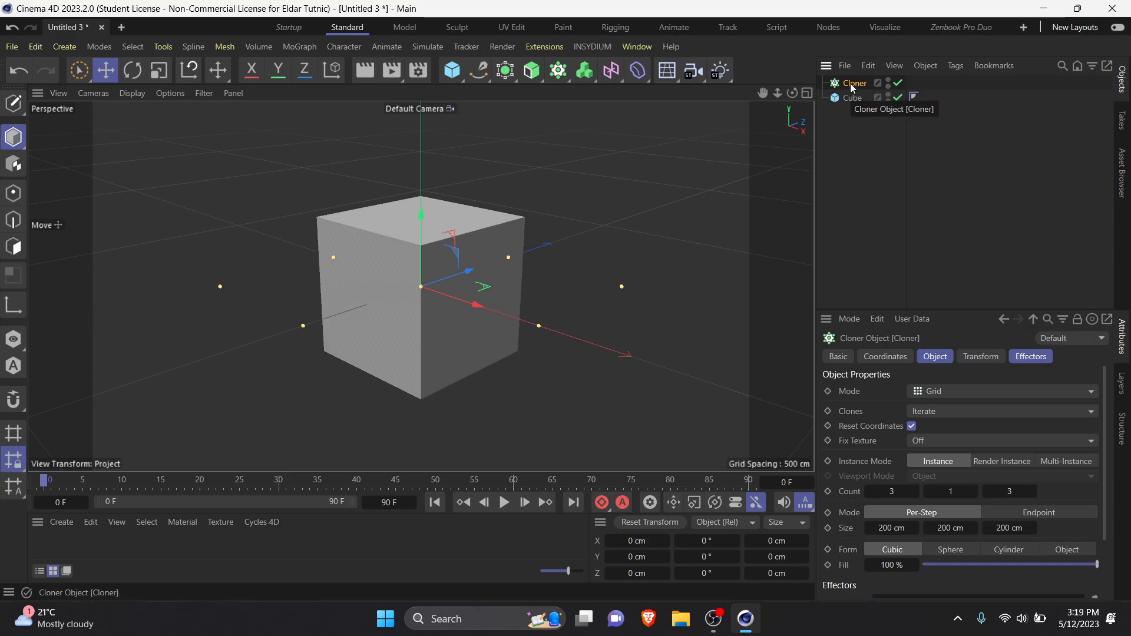
click(853, 100)
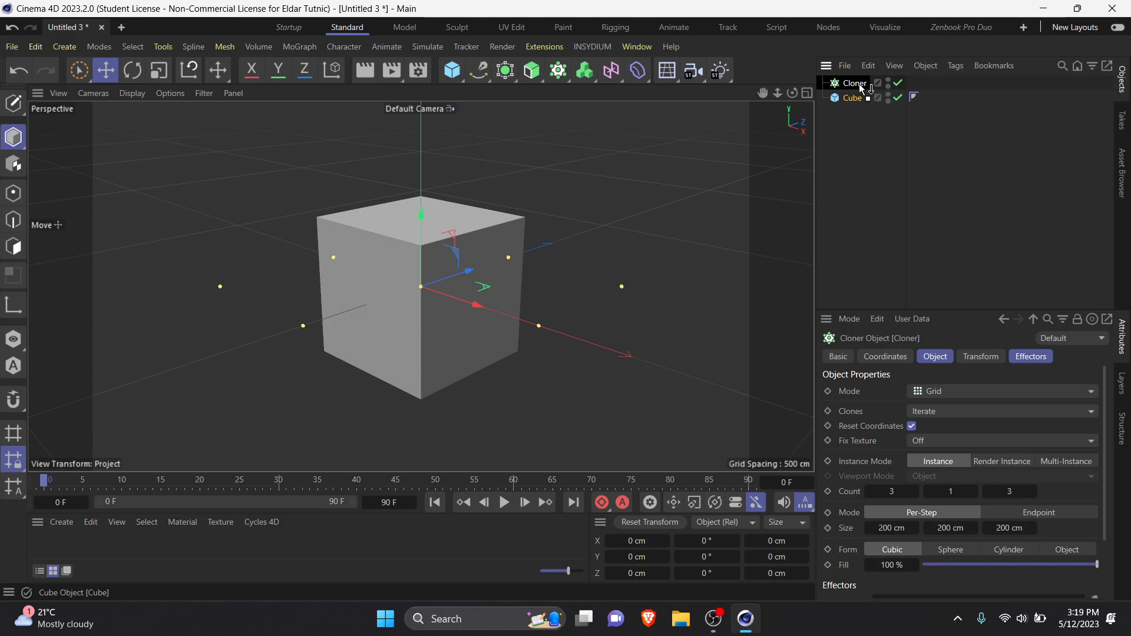
drag(859, 84, 858, 84)
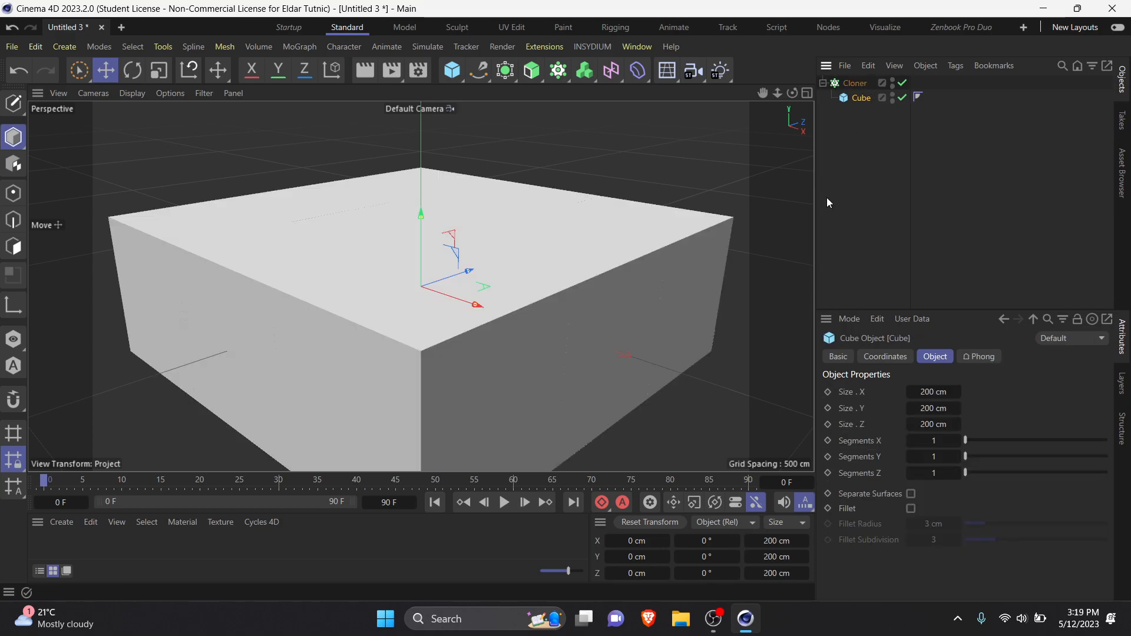
Step: Set the Cloner's per-step grid size to about 288 cm, 122 cm and 349 cm so the cube clones separate
scroll(496, 261, down, 5)
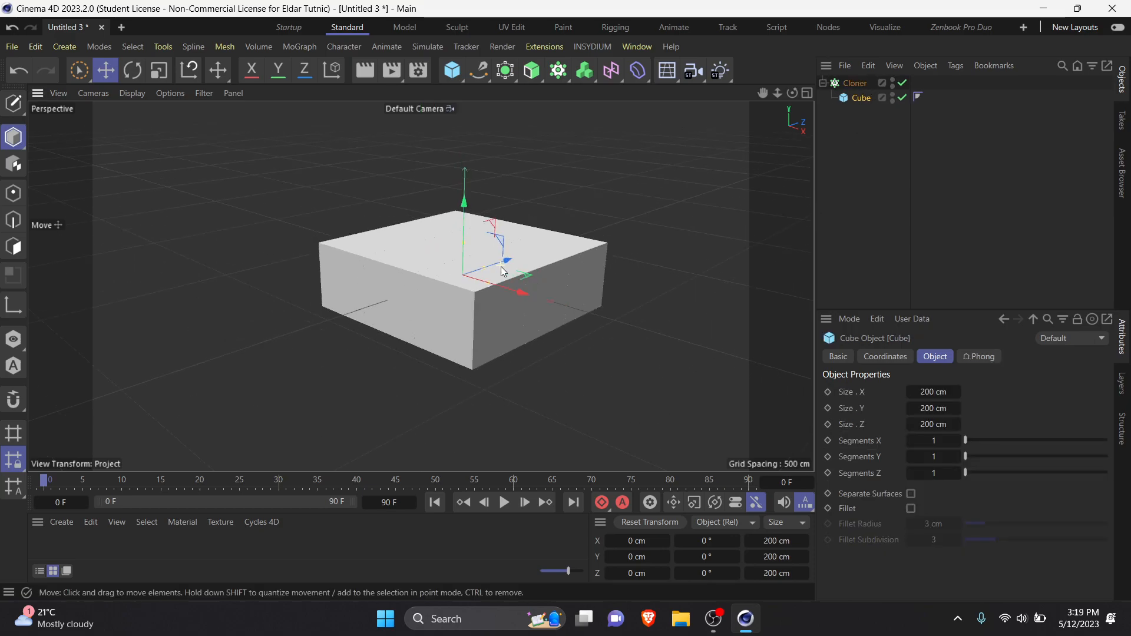
click(855, 83)
drag(898, 528, 835, 528)
drag(955, 529, 910, 529)
drag(1009, 528, 1097, 529)
drag(884, 528, 998, 528)
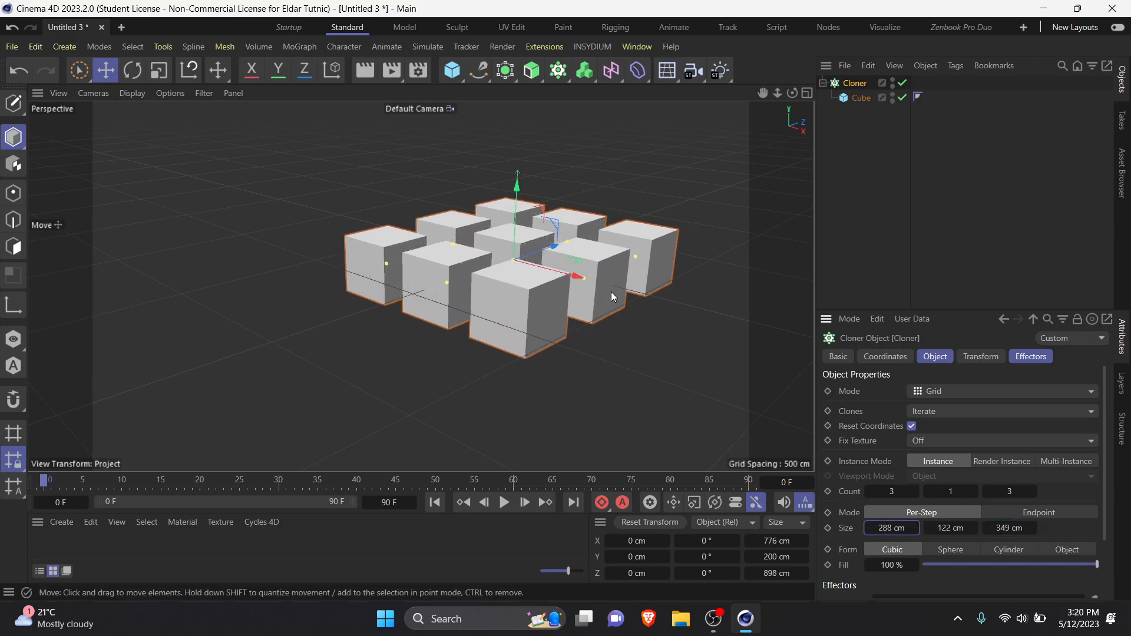
Step: Examine the grid of cube clones from above and compare the Cloner's settings with the cube's
scroll(606, 278, down, 5)
alt+drag(573, 313, 558, 373)
alt+middle_drag(557, 372, 327, 365)
alt+drag(326, 365, 284, 355)
alt+middle_drag(397, 295, 489, 302)
scroll(474, 284, up, 4)
alt+drag(485, 285, 530, 289)
click(861, 98)
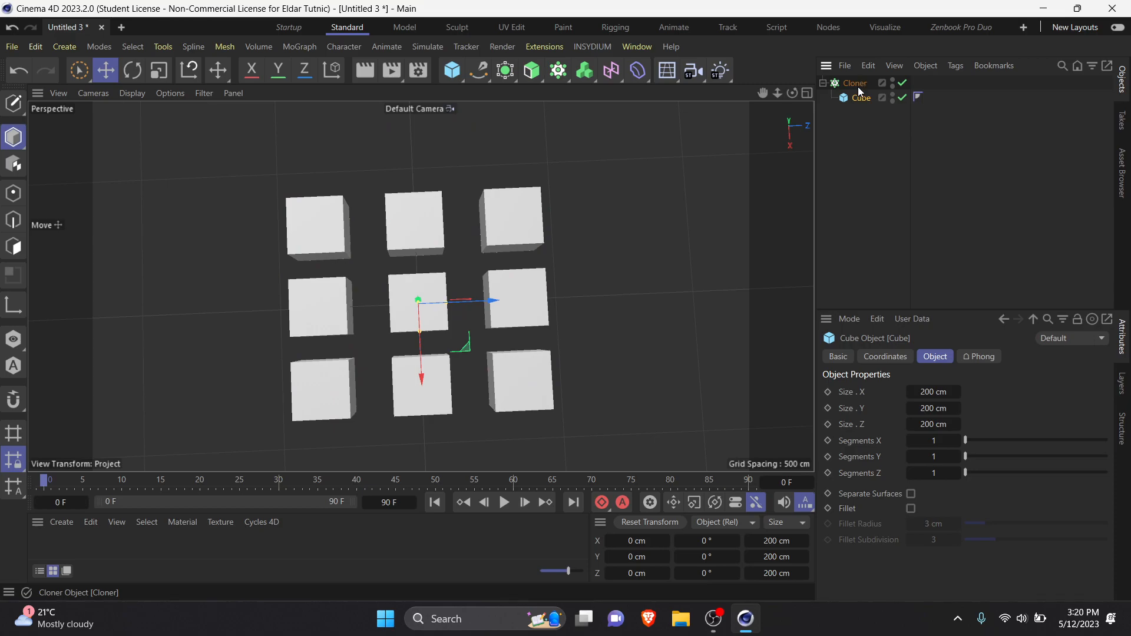
click(856, 84)
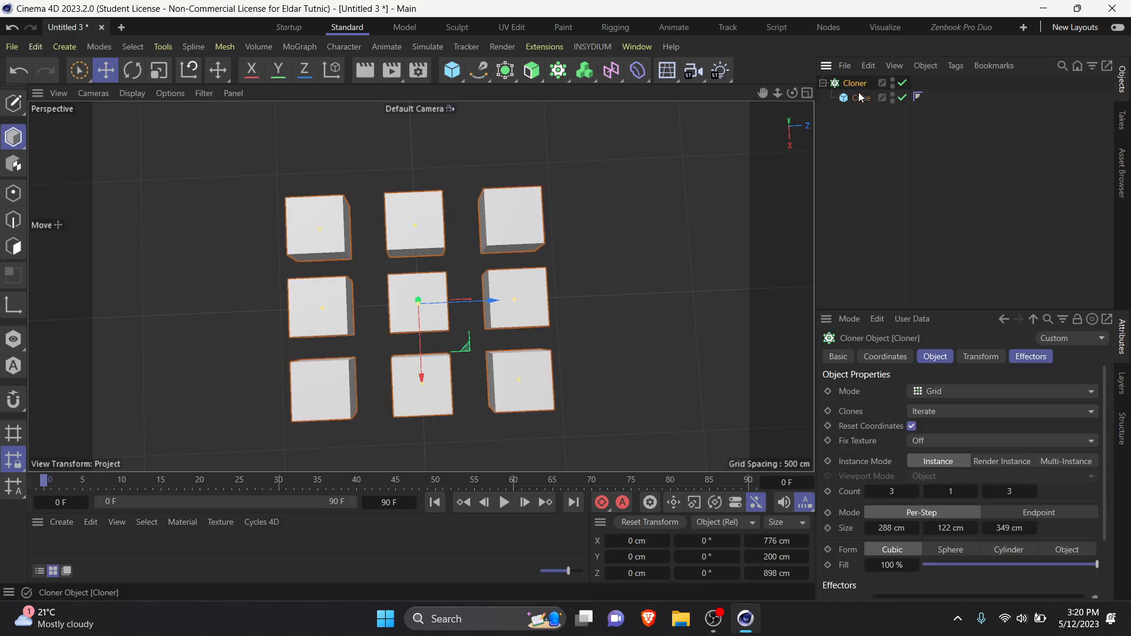
click(875, 210)
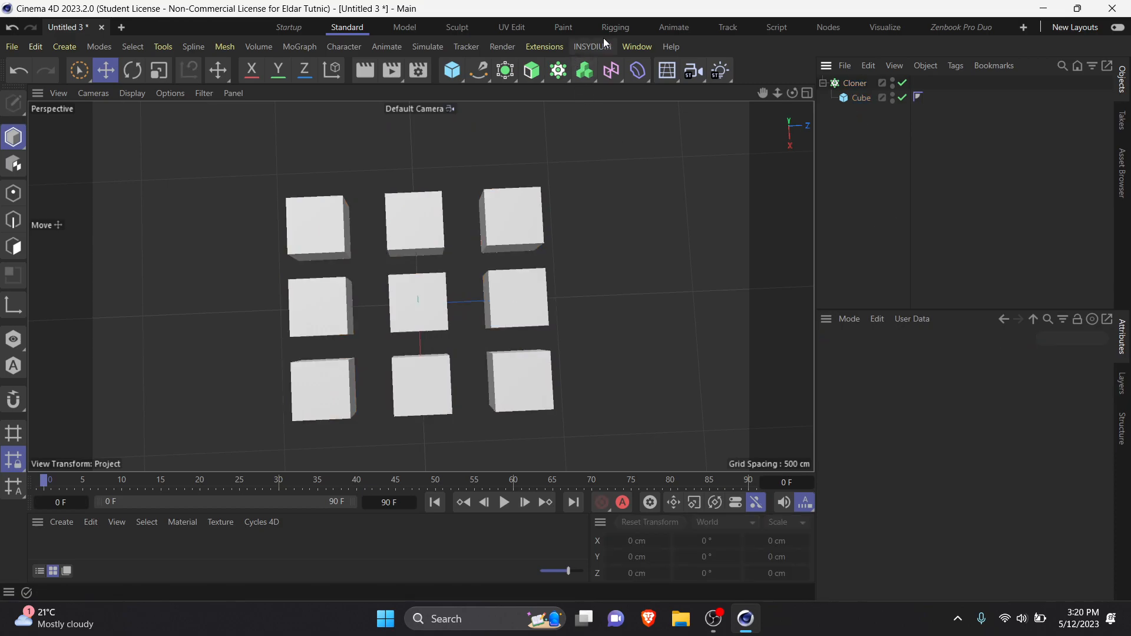
Step: Search the Asset Browser's models for "can" and add the green 0.5L soda can to the scene
click(636, 47)
click(806, 119)
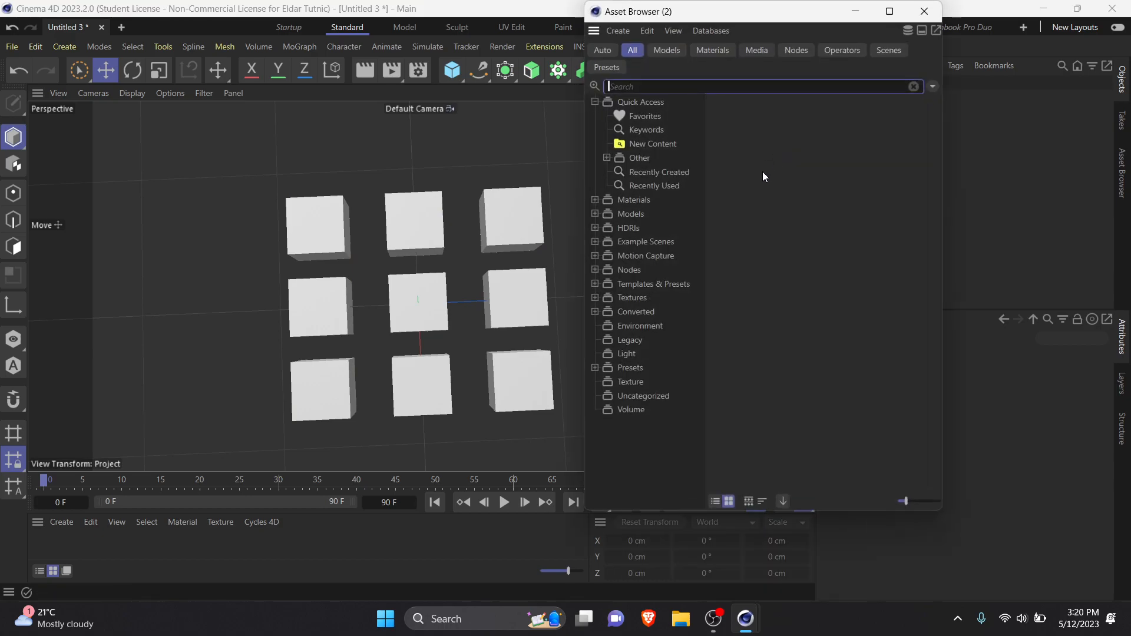
click(676, 51)
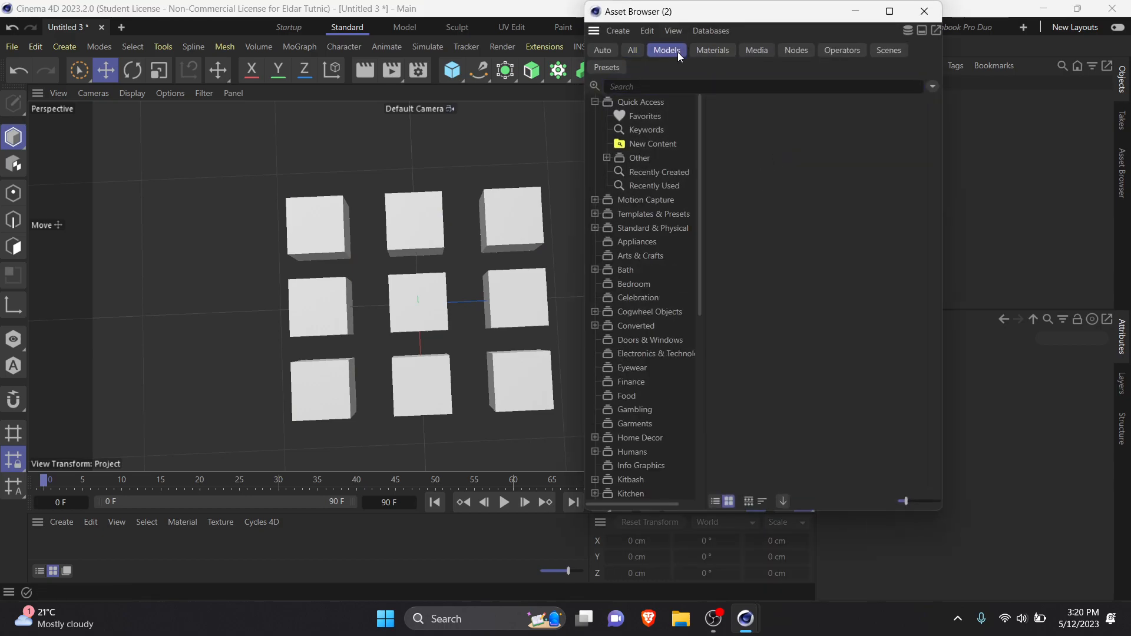
click(663, 86)
text(cup)
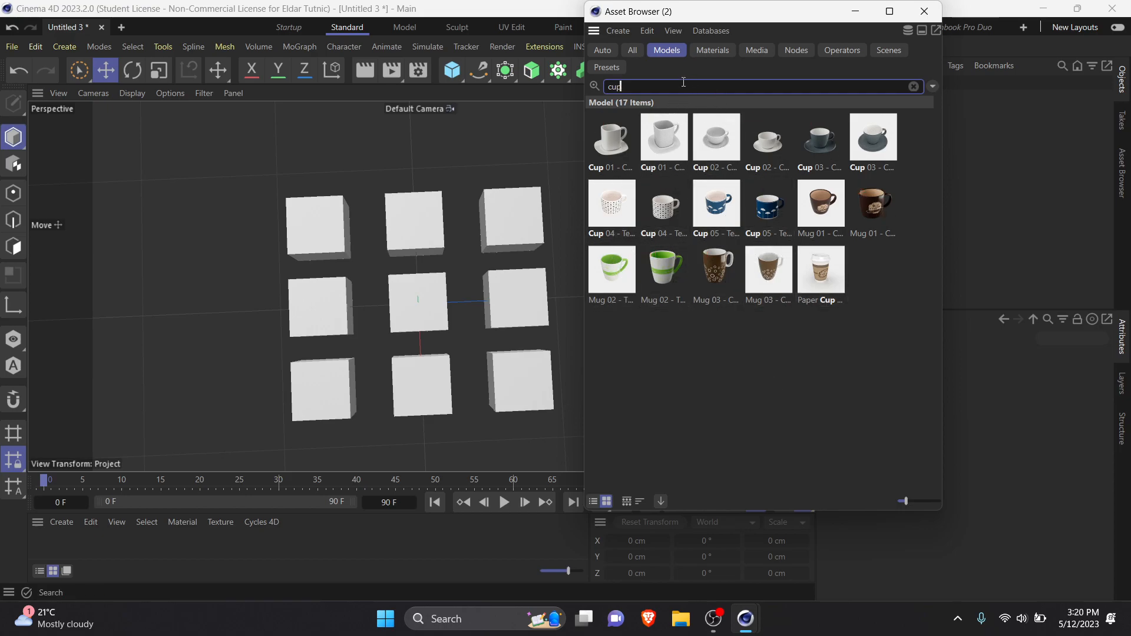
text(can)
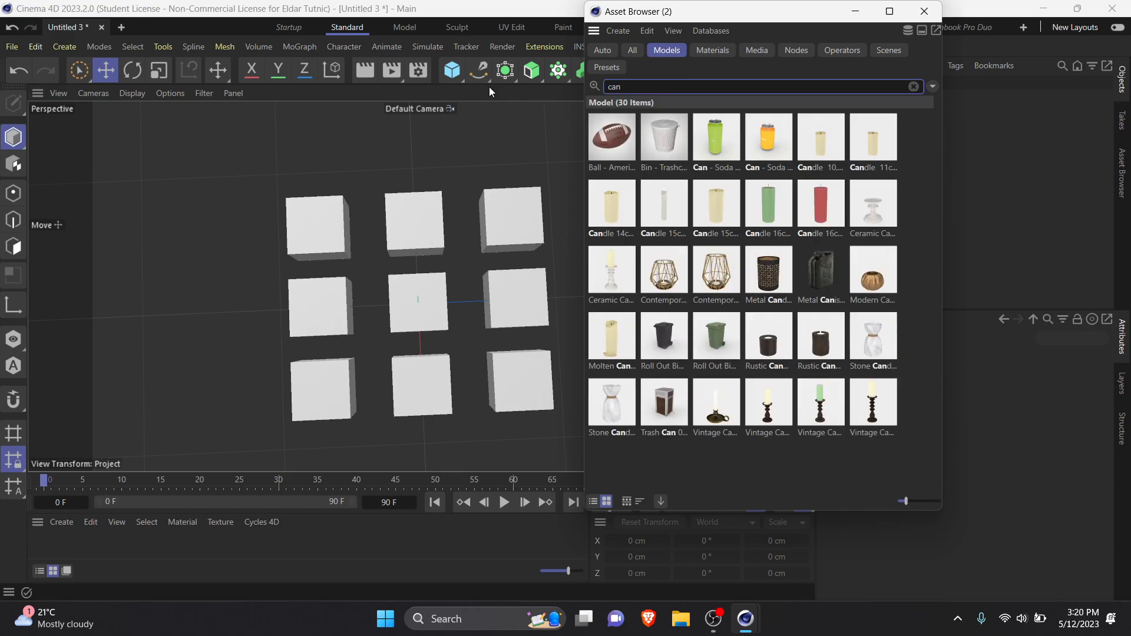
double_click(720, 148)
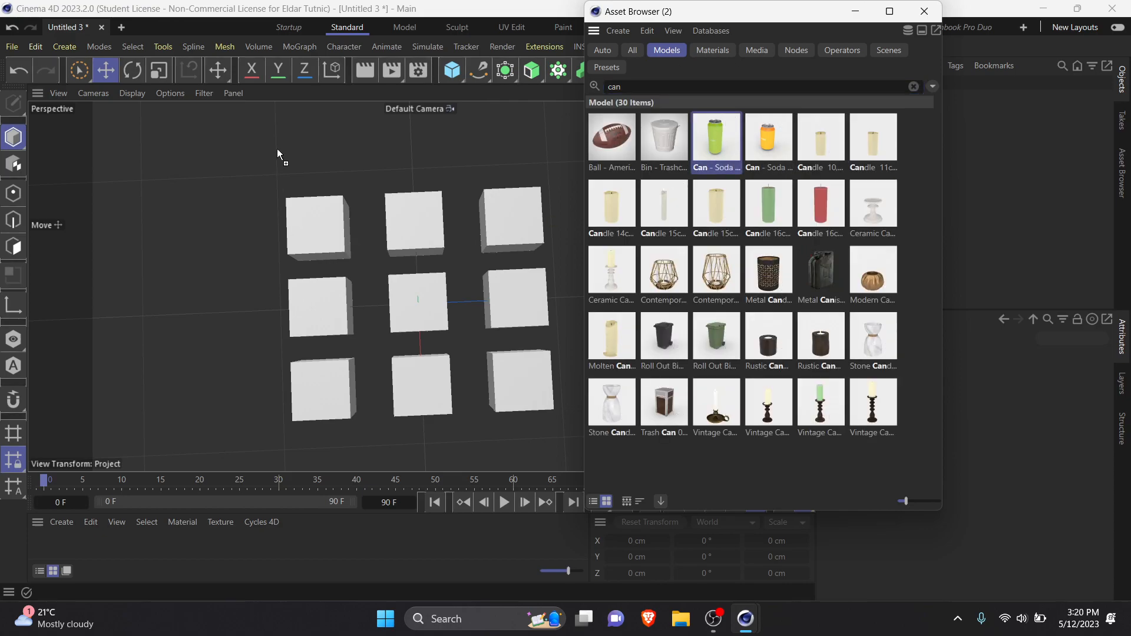
click(924, 11)
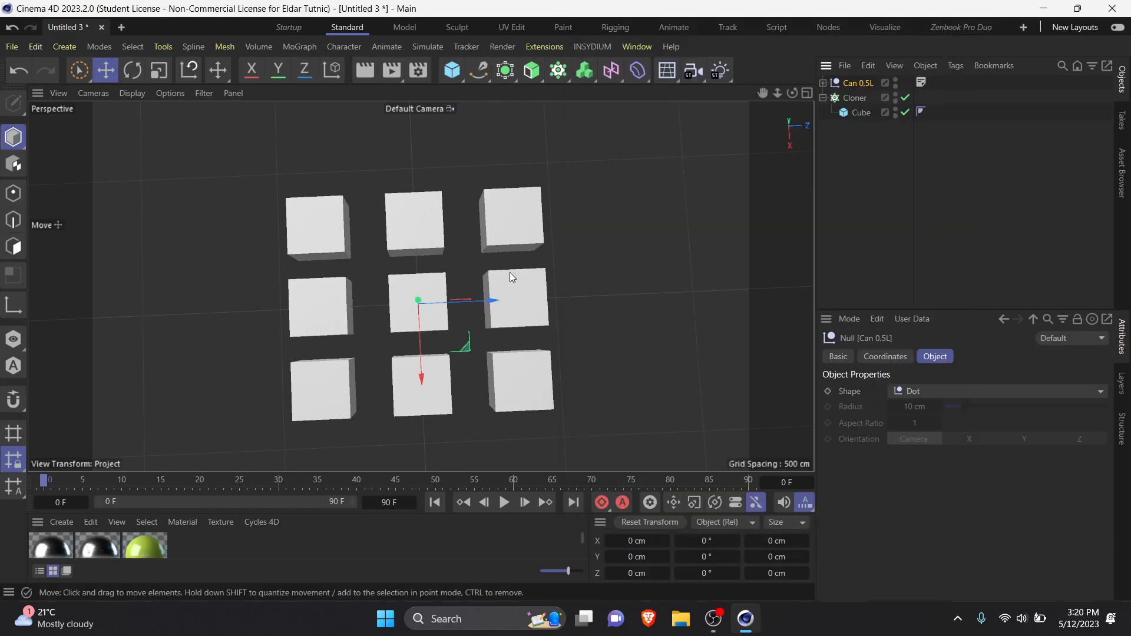
Step: Connect the Can 0.5L hierarchy into a single object and delete the original null
scroll(501, 273, down, 3)
alt+drag(457, 313, 454, 250)
scroll(472, 254, up, 4)
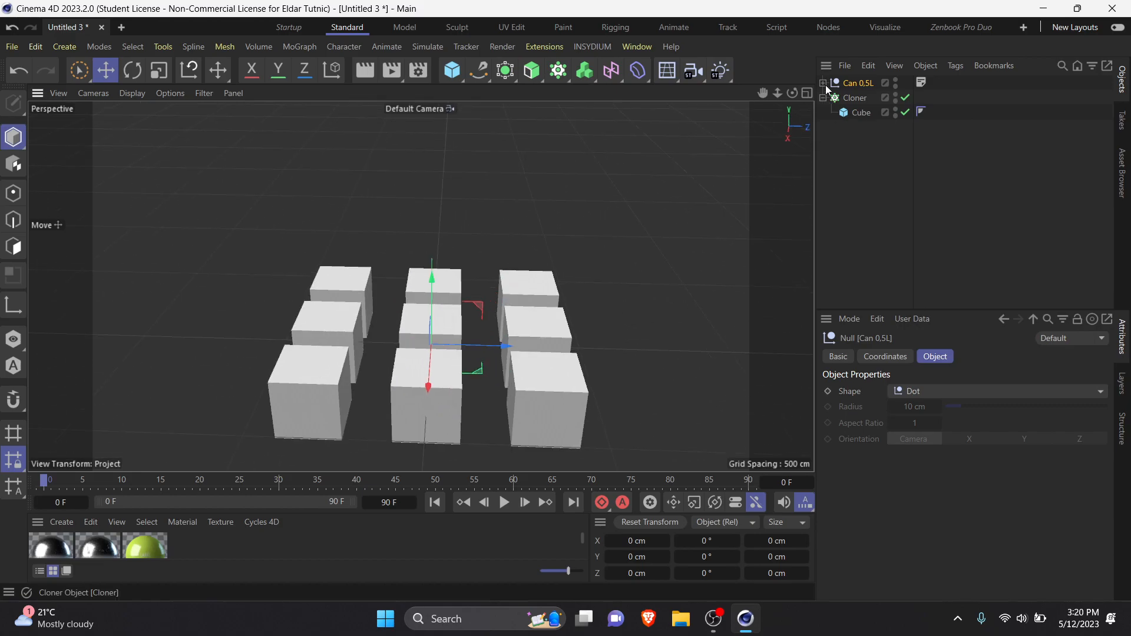
right_click(861, 83)
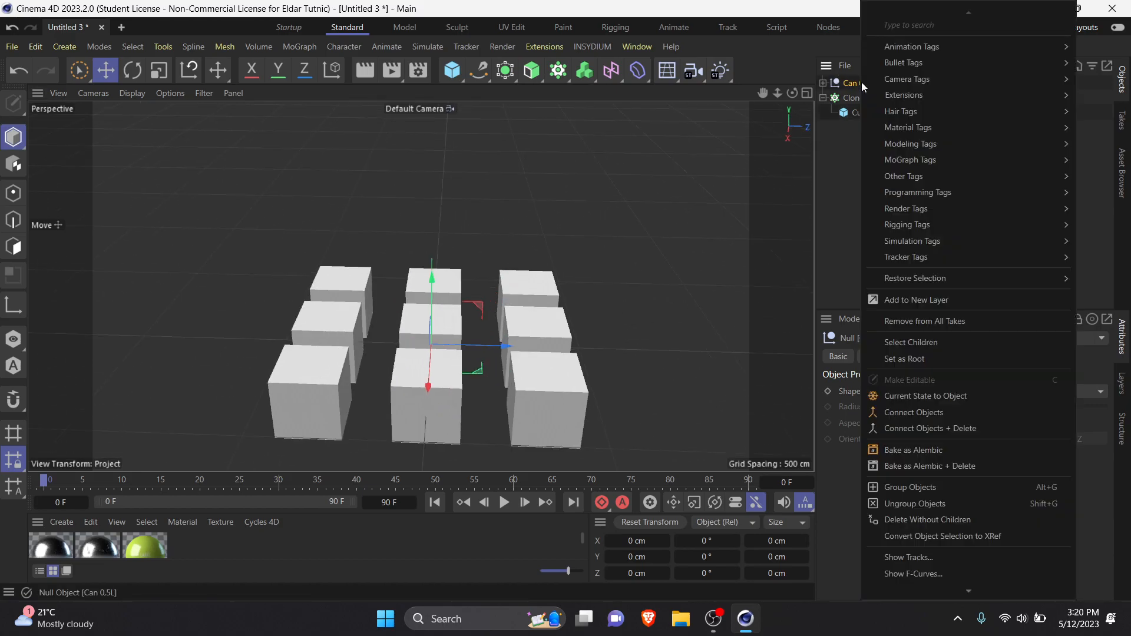
click(949, 416)
click(861, 98)
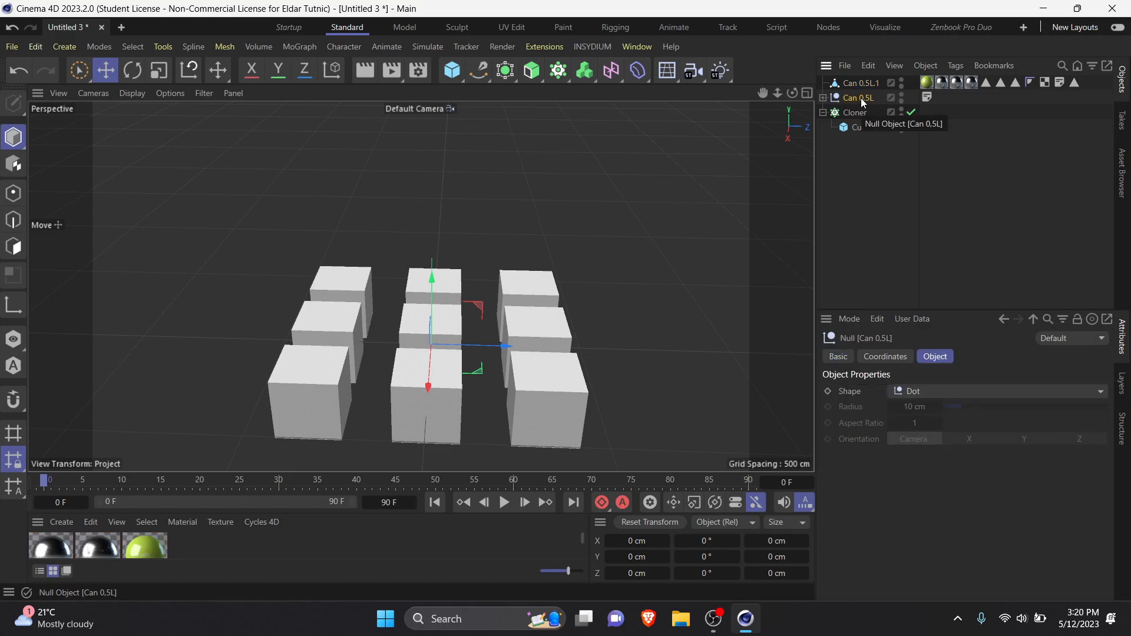
key(Delete)
Step: Scale the connected can up uniformly to about 294 x 770 x 294 cm
click(870, 83)
key(t)
drag(622, 327, 1092, 322)
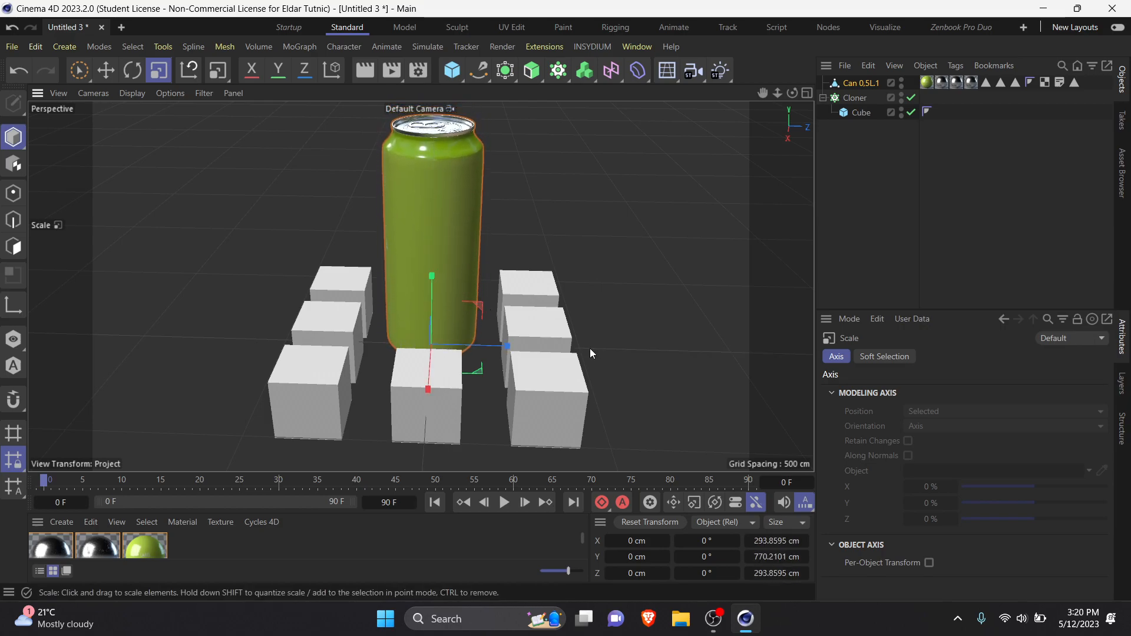
Step: Make the Cloner with its cube a child of the connected can, and select the can
scroll(627, 331, down, 5)
alt+drag(542, 367, 502, 346)
scroll(501, 345, up, 3)
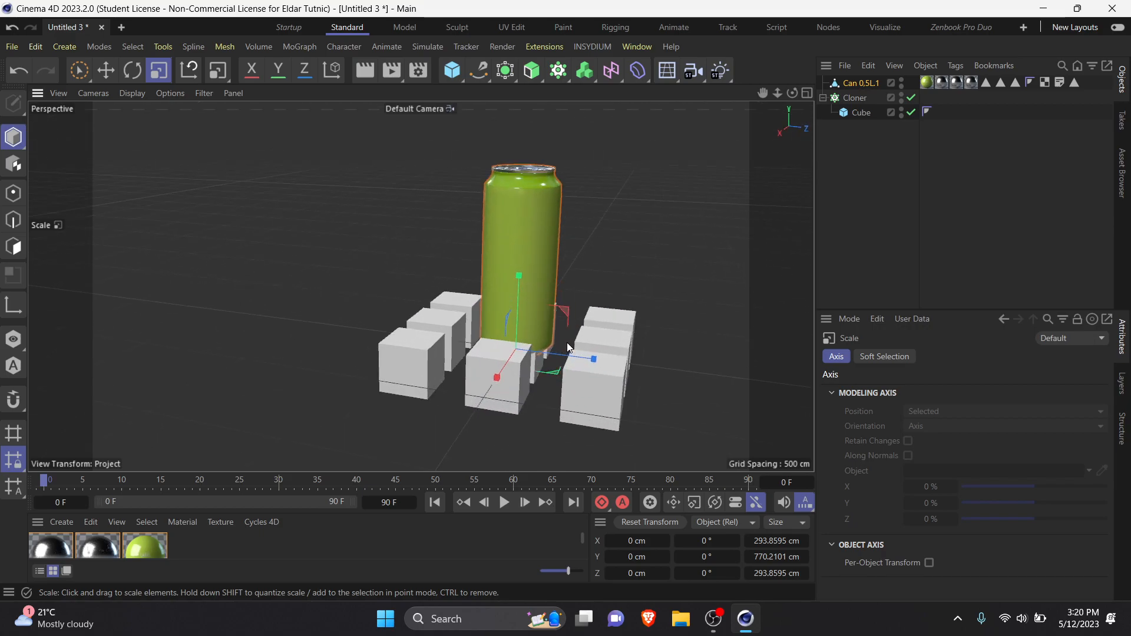
click(860, 133)
click(858, 98)
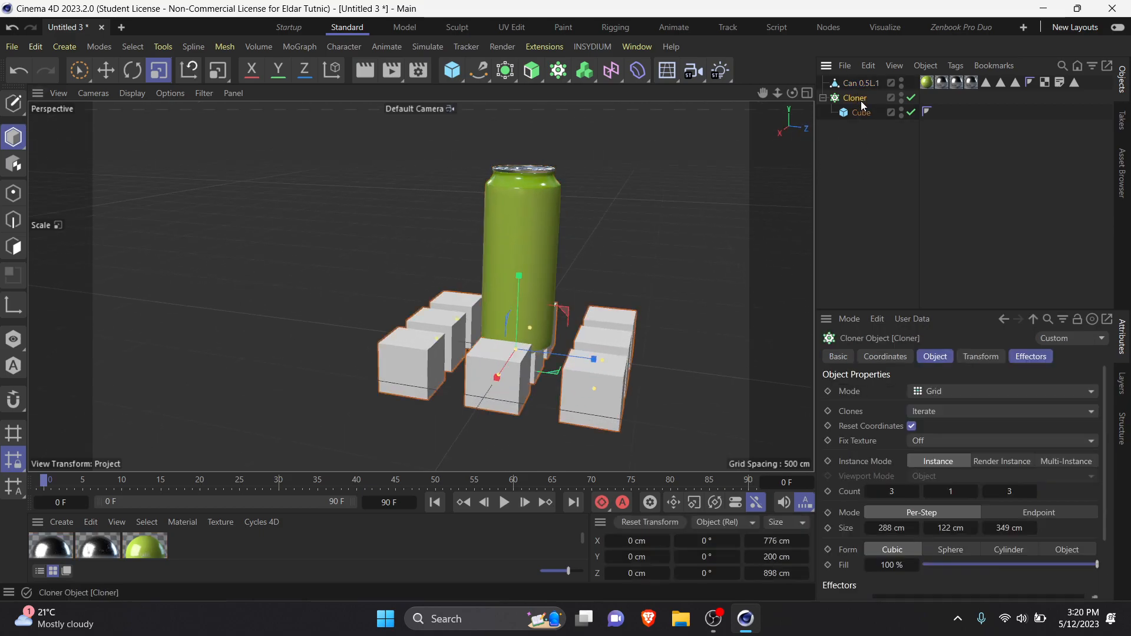
drag(850, 99, 868, 84)
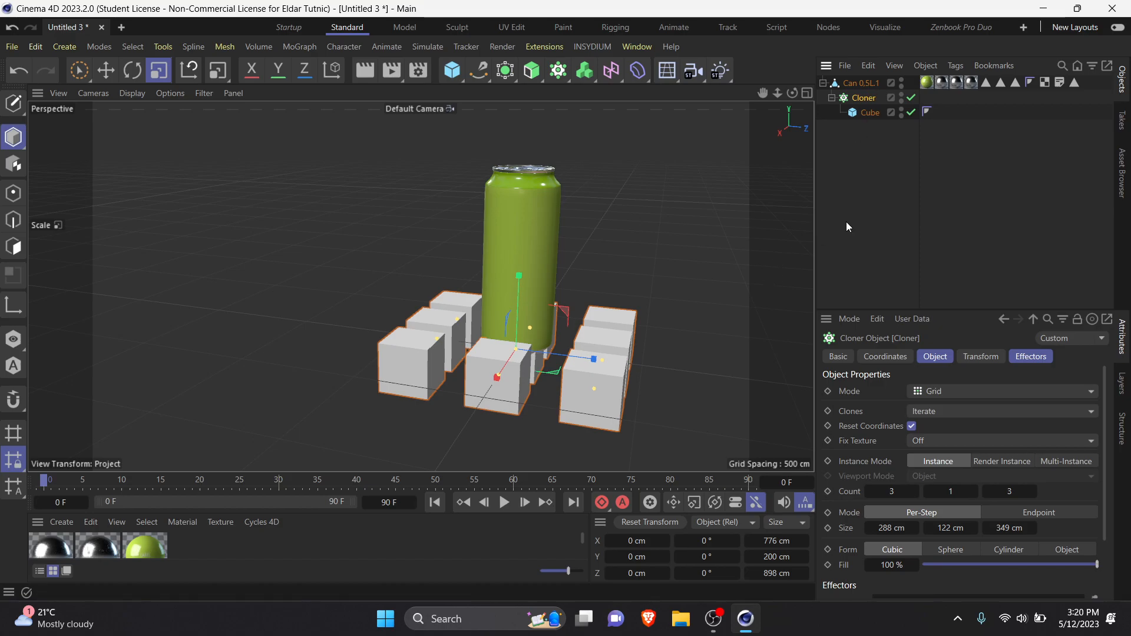
click(850, 147)
click(864, 84)
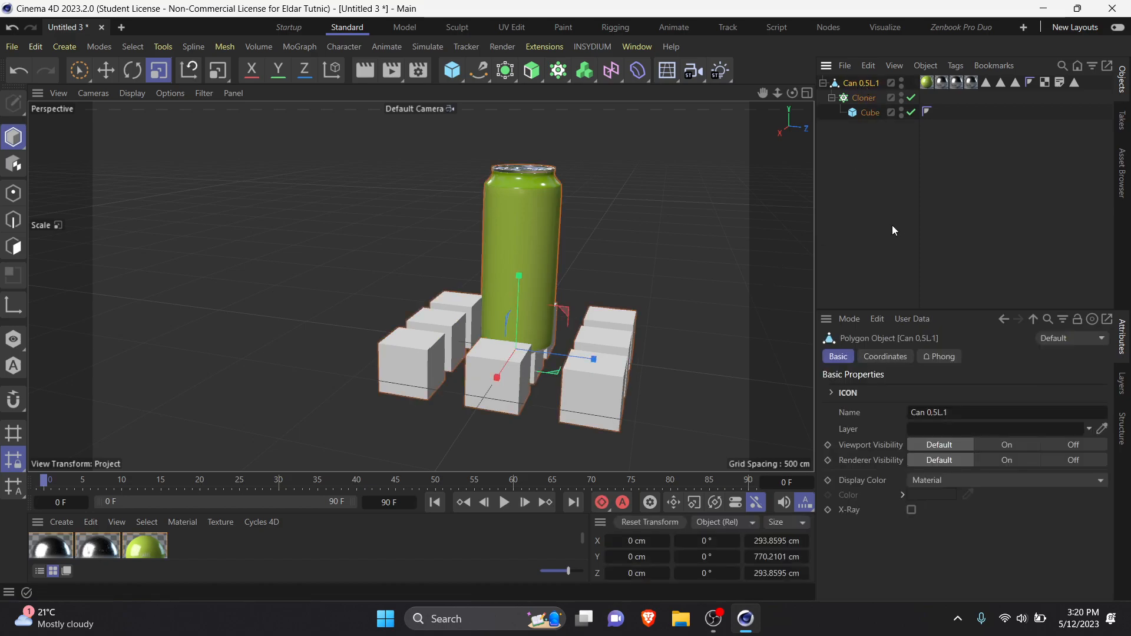
Step: Move the Cloner with its cube out of the can's hierarchy and place the can above it in the object list
drag(875, 104, 872, 79)
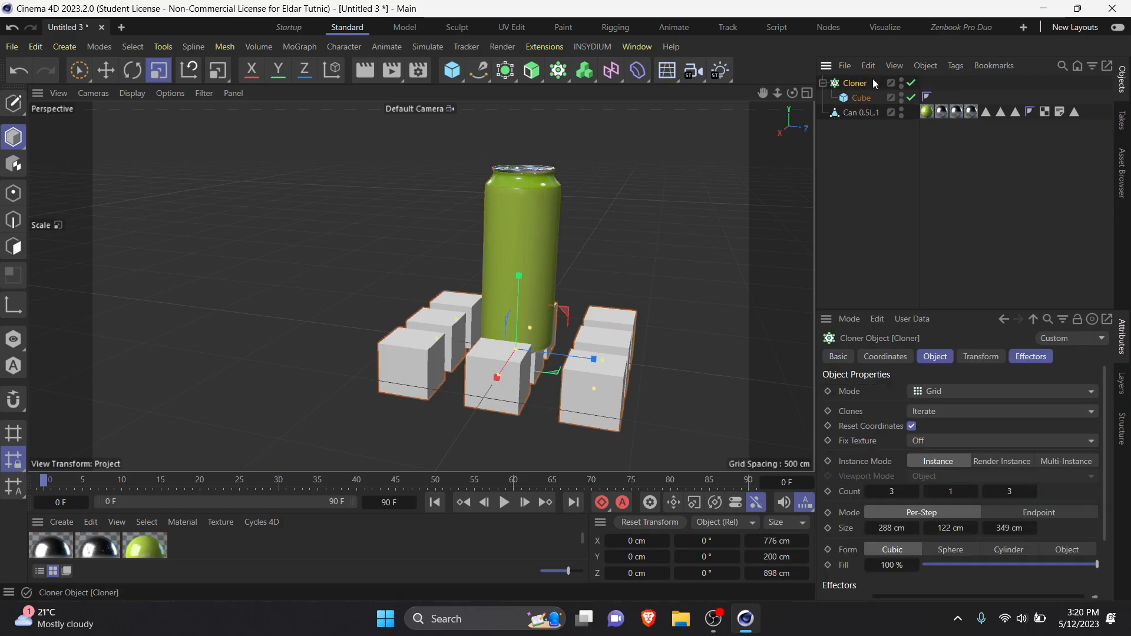
click(859, 114)
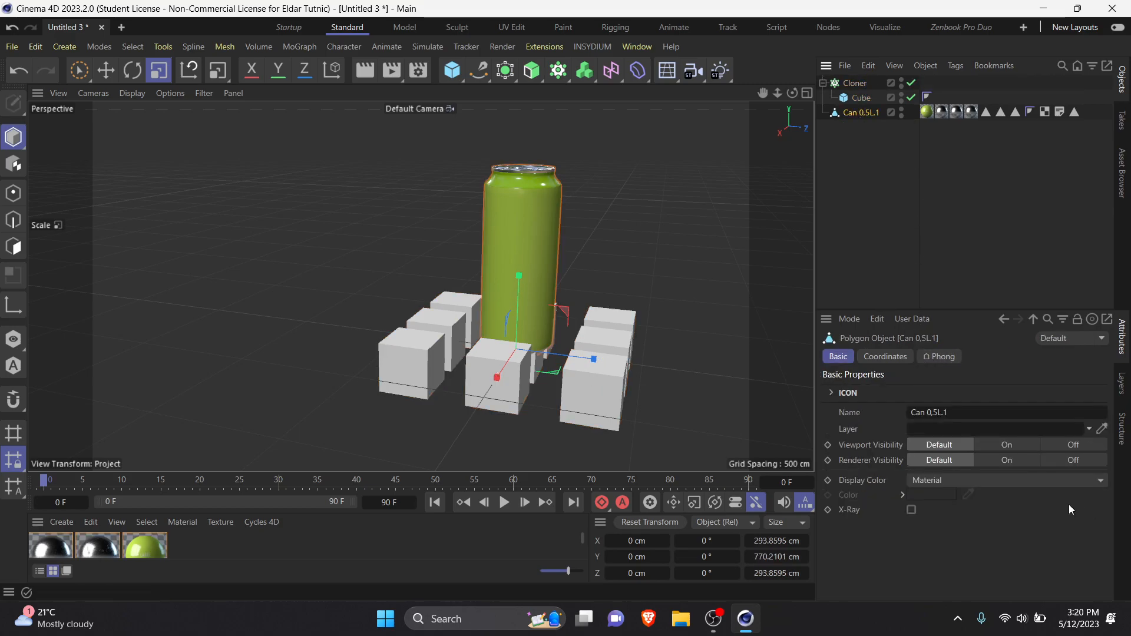
drag(867, 116, 870, 79)
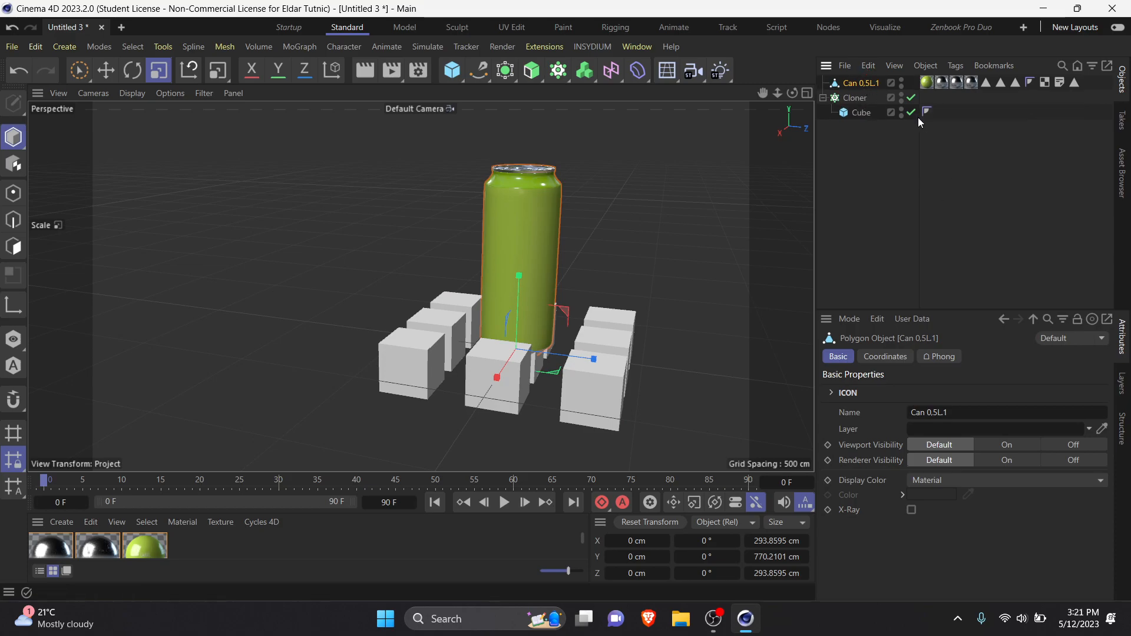
click(918, 121)
Step: Set the Cloner's mode to Object
click(850, 97)
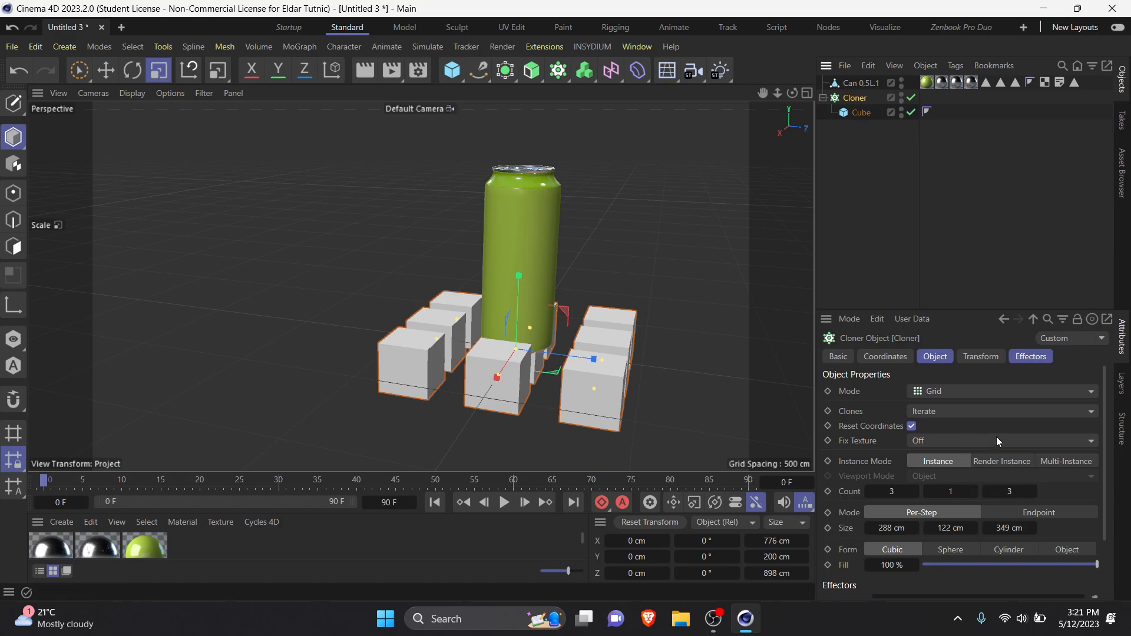
click(932, 389)
click(949, 408)
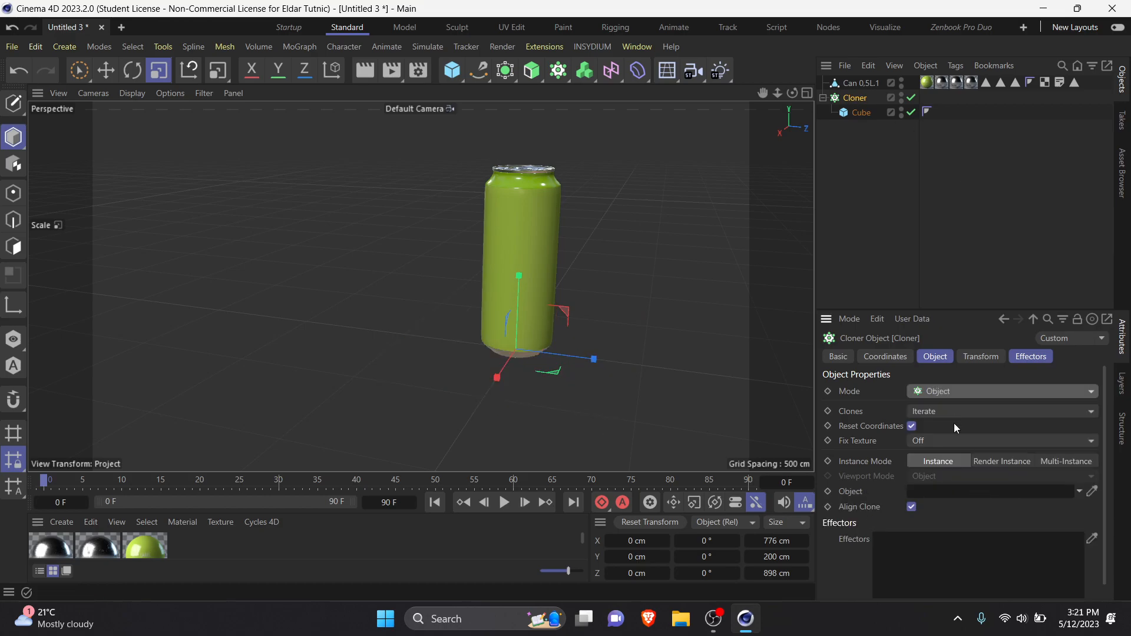
click(867, 203)
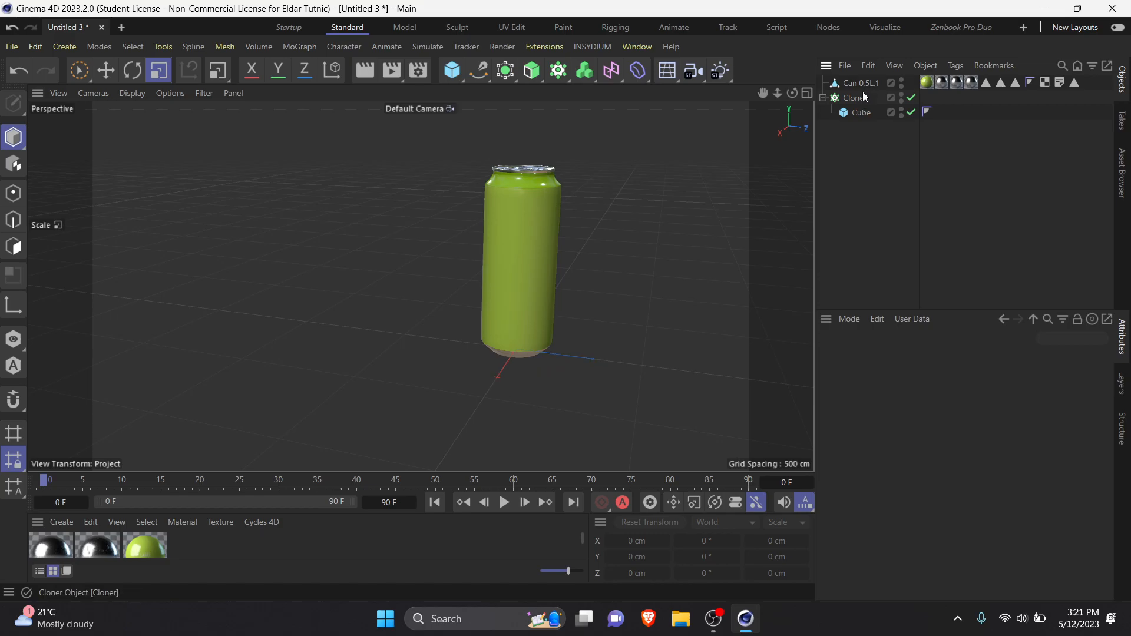
Step: Reselect the Cloner's Object mode and assign the can as the object the cubes are distributed on
click(863, 93)
click(864, 83)
click(850, 97)
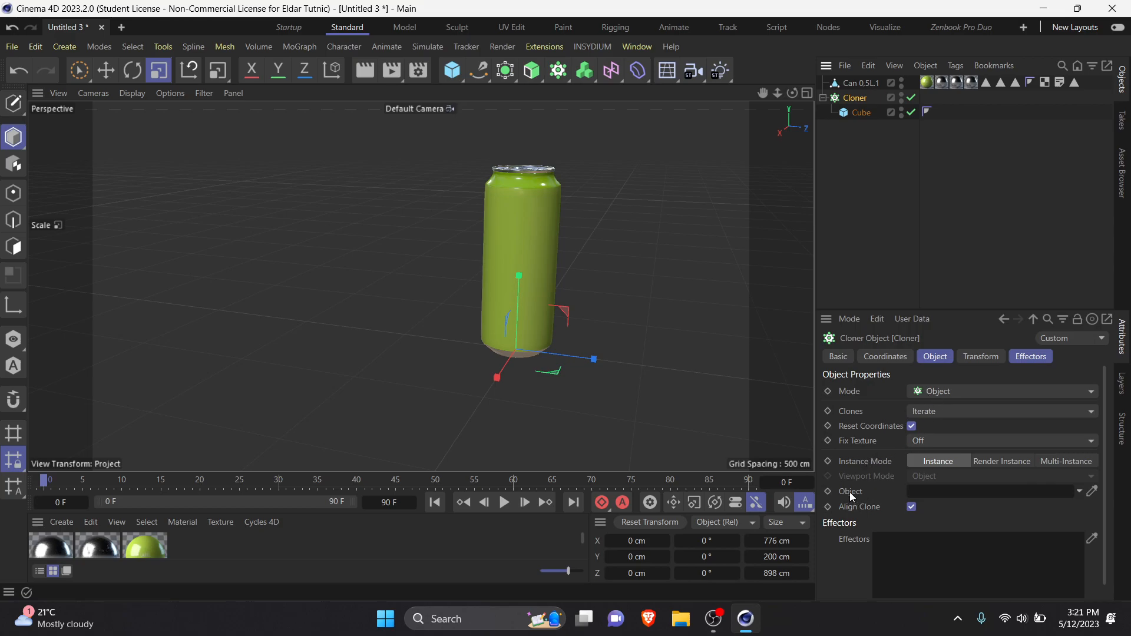
click(950, 390)
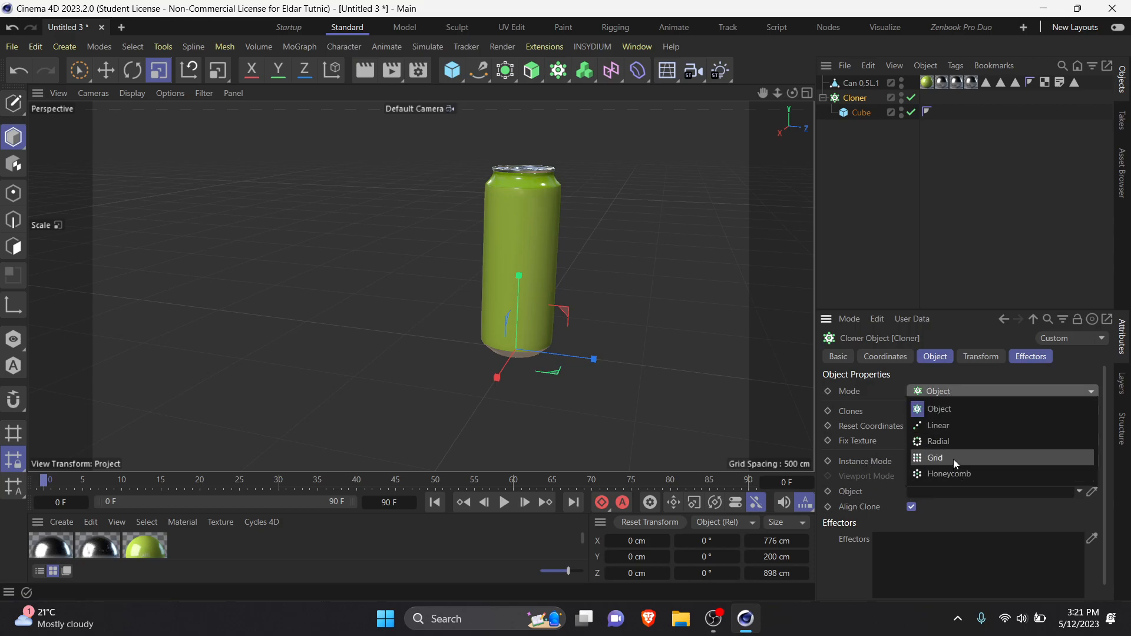
click(953, 459)
click(932, 390)
click(938, 406)
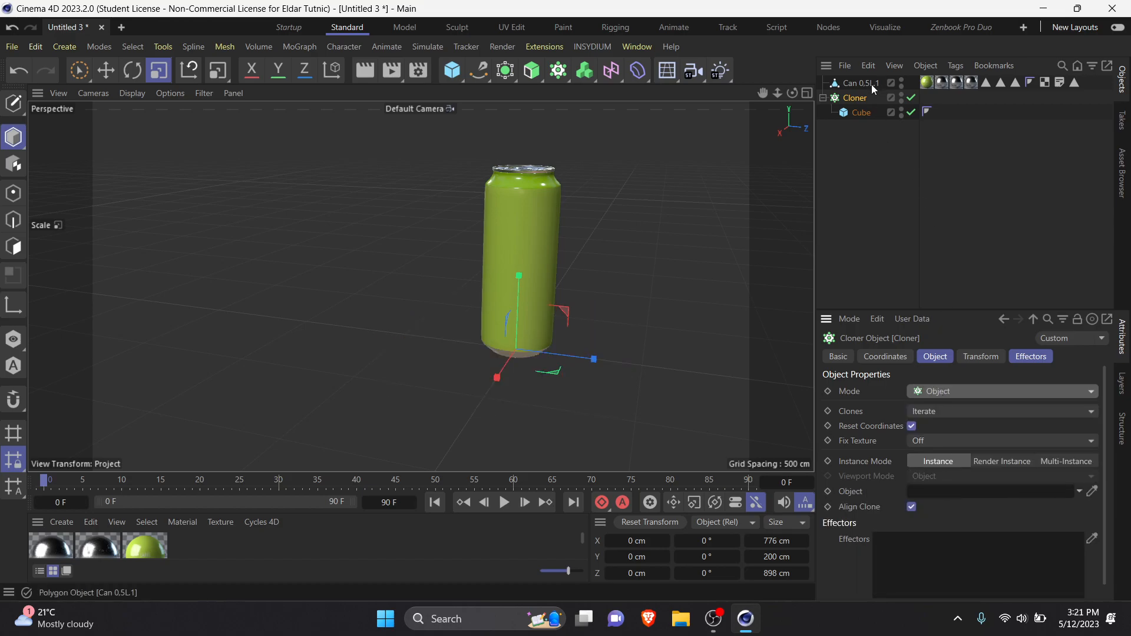
drag(865, 83, 947, 500)
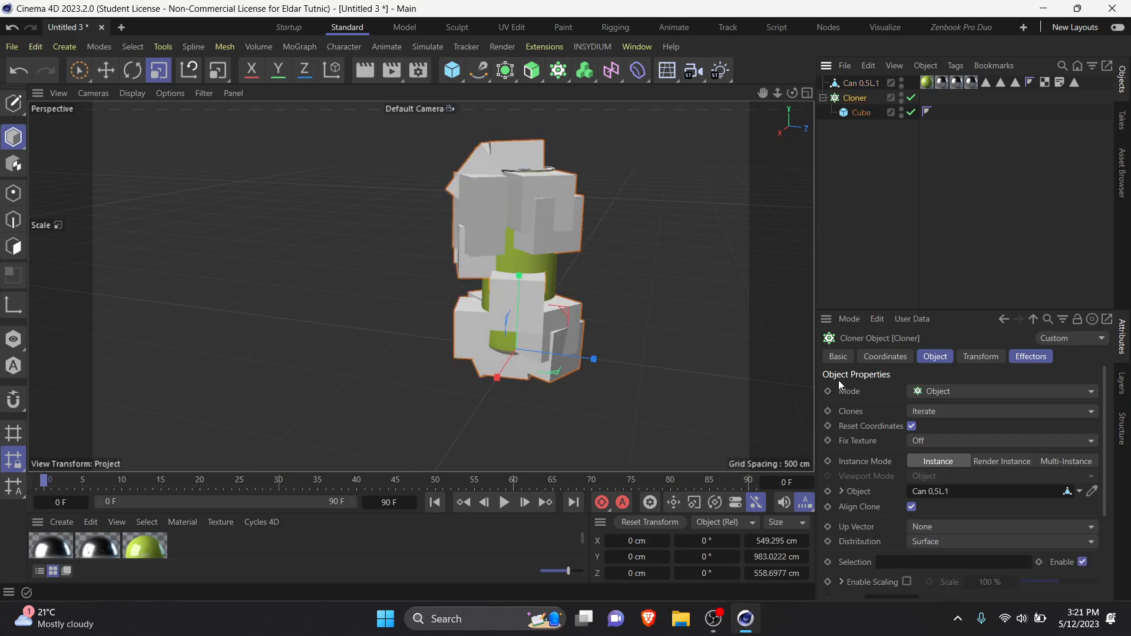
Step: Scale the cube inside the Cloner down uniformly to about 46.56 cm and inspect the clones around the can
click(862, 112)
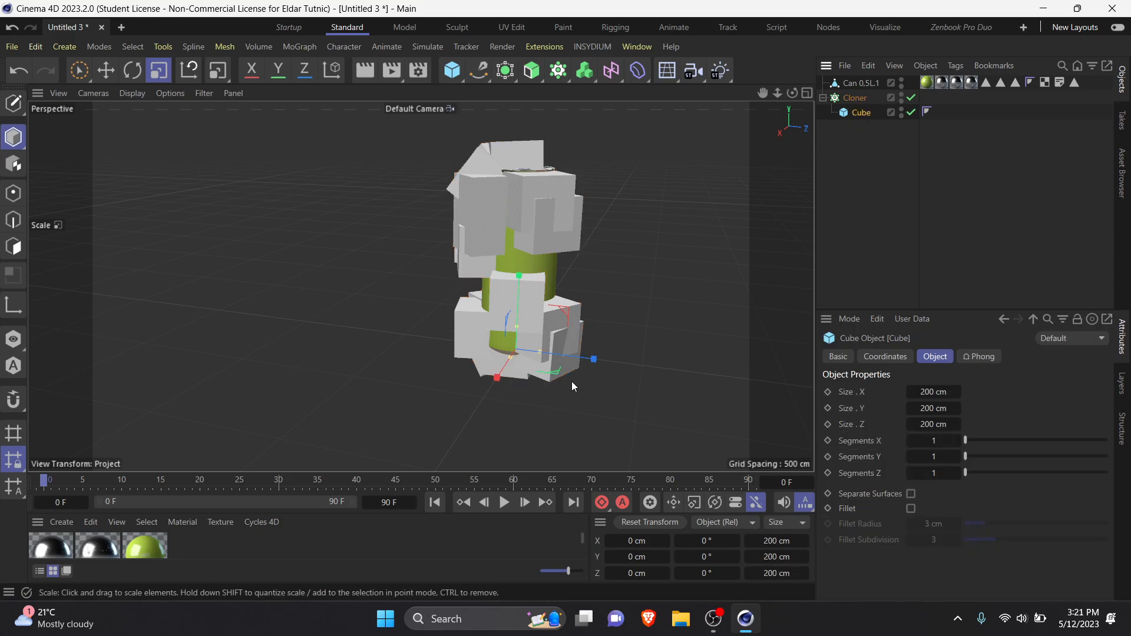
drag(469, 354, 53, 330)
alt+right_drag(424, 226, 538, 281)
alt+drag(538, 282, 798, 299)
mouse_move(798, 299)
alt+right_down()
mouse_move(598, 273)
mouse_move(543, 288)
alt+right_up()
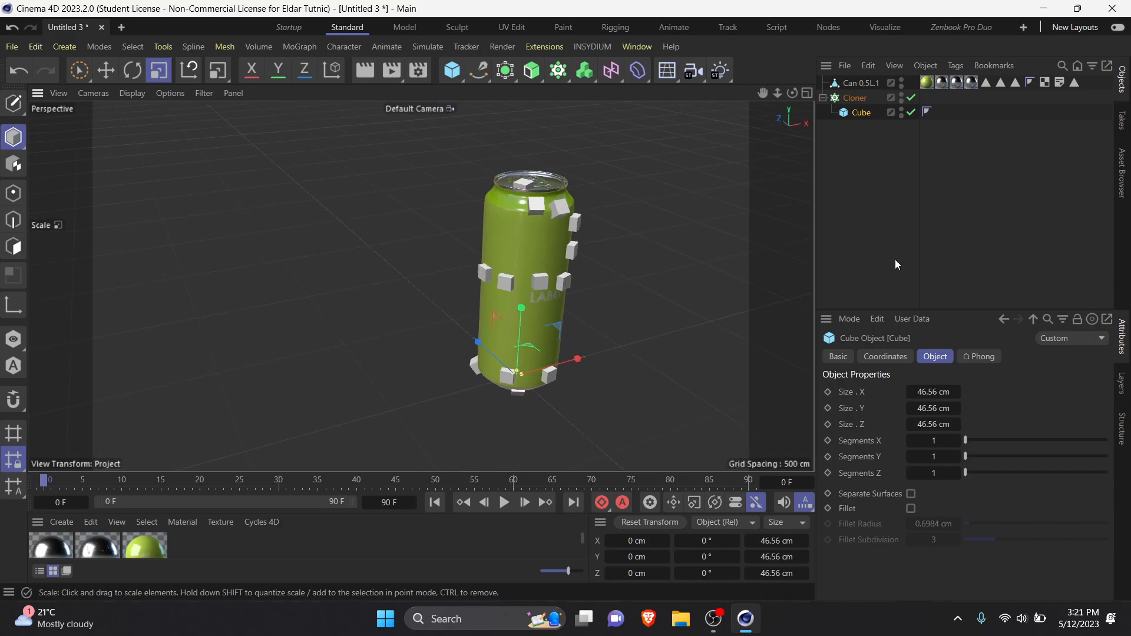
click(887, 179)
Step: Switch the Cloner's mode to Grid
click(853, 98)
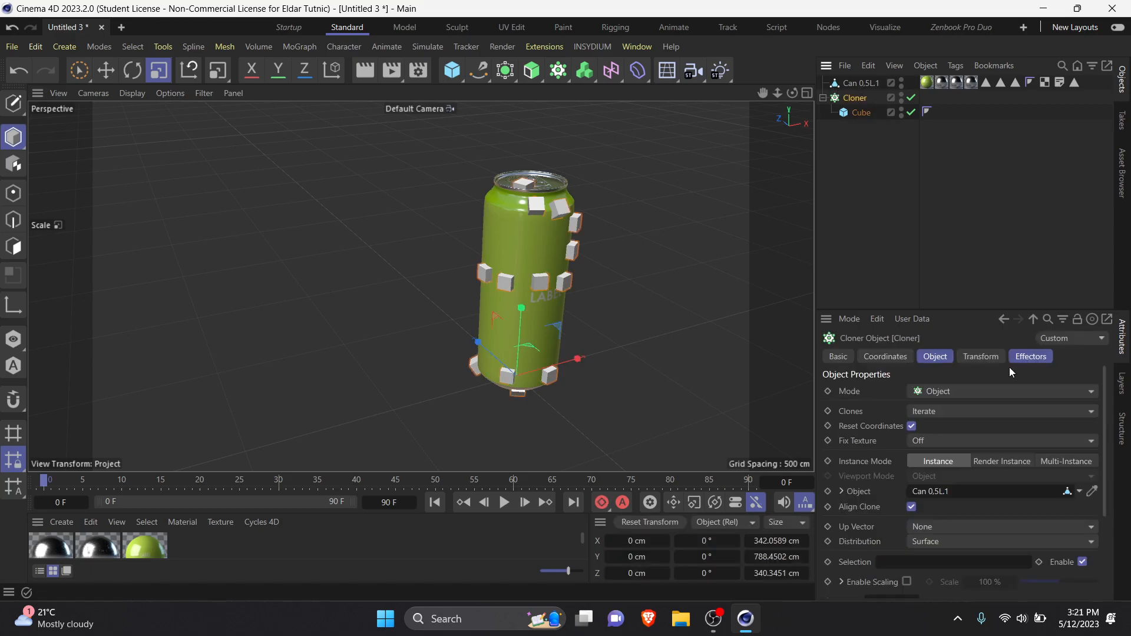
click(969, 391)
click(947, 457)
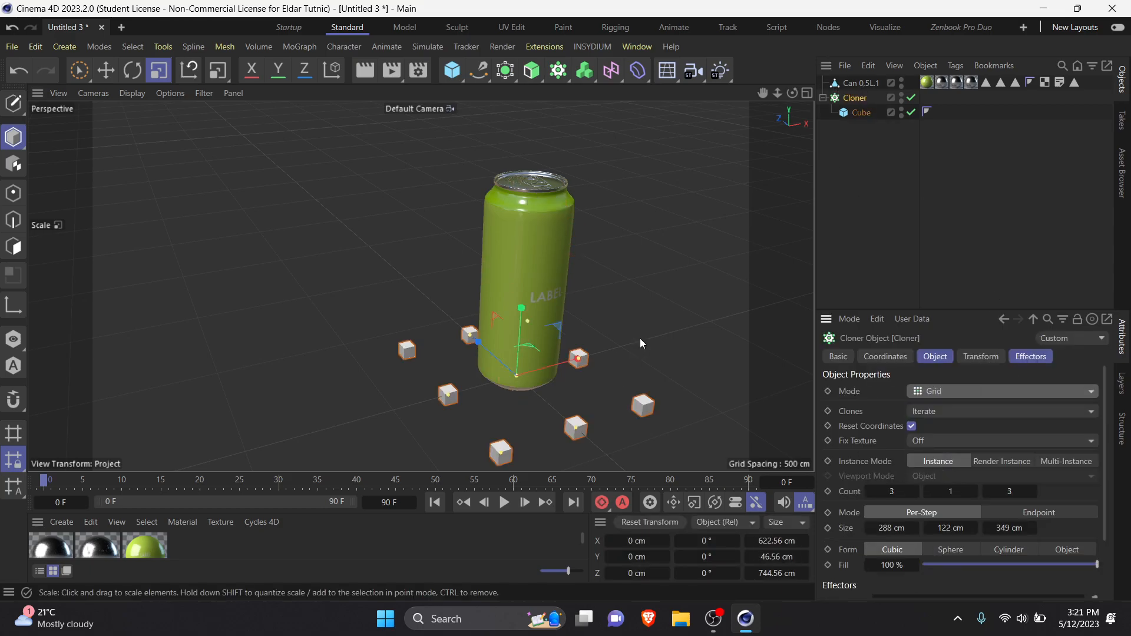
scroll(654, 361, down, 5)
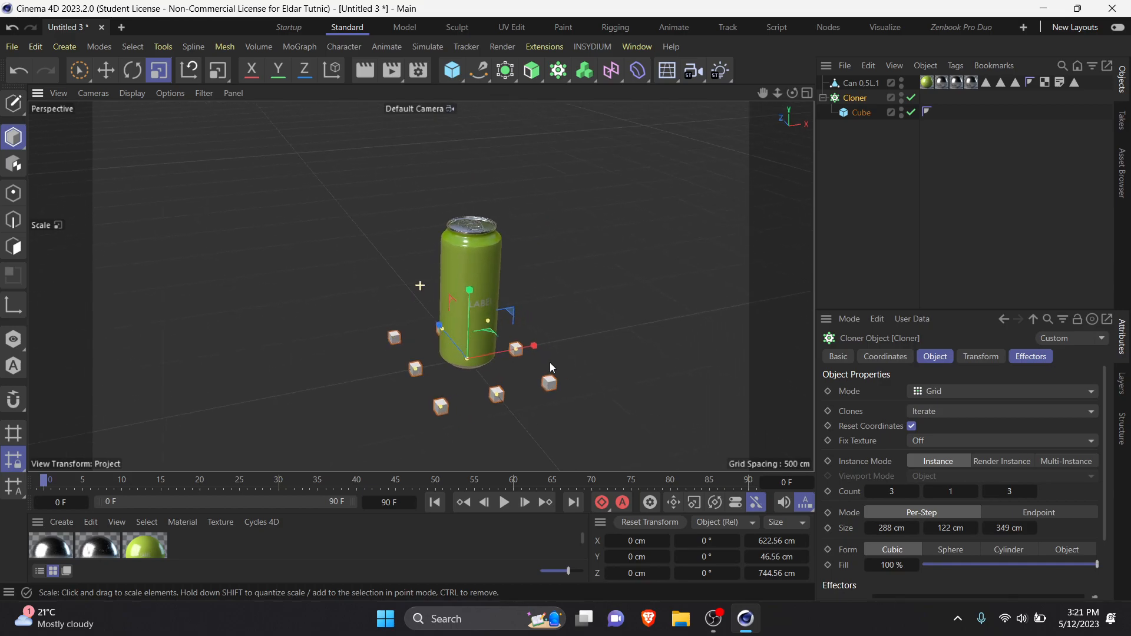
Step: Delete the cube and make the can a child of the Cloner in its place
click(868, 113)
key(Delete)
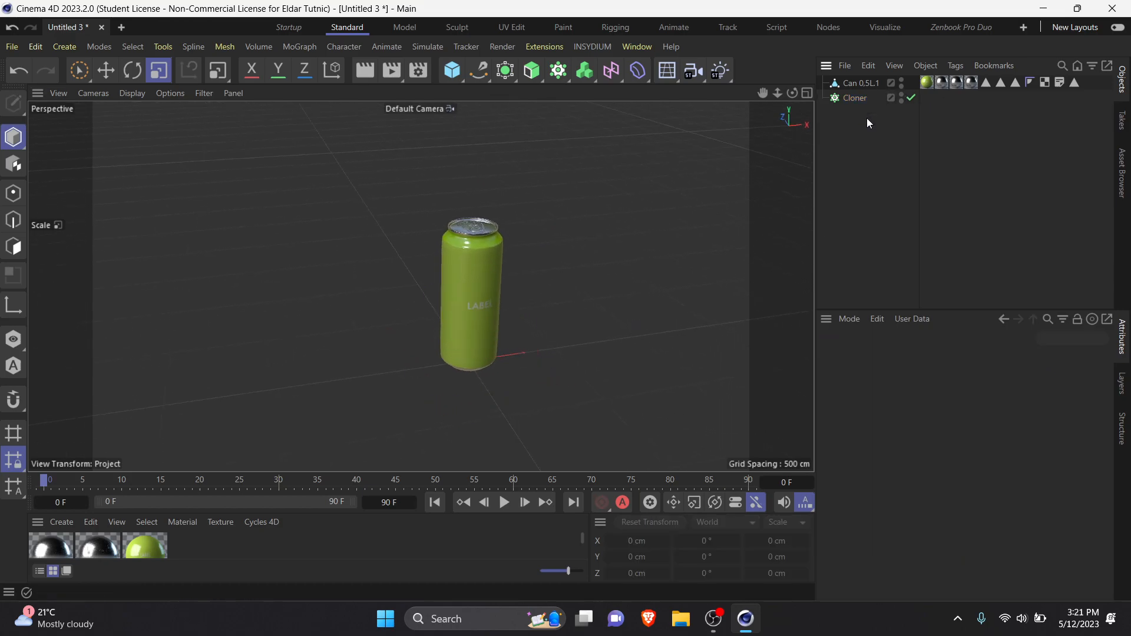
click(866, 83)
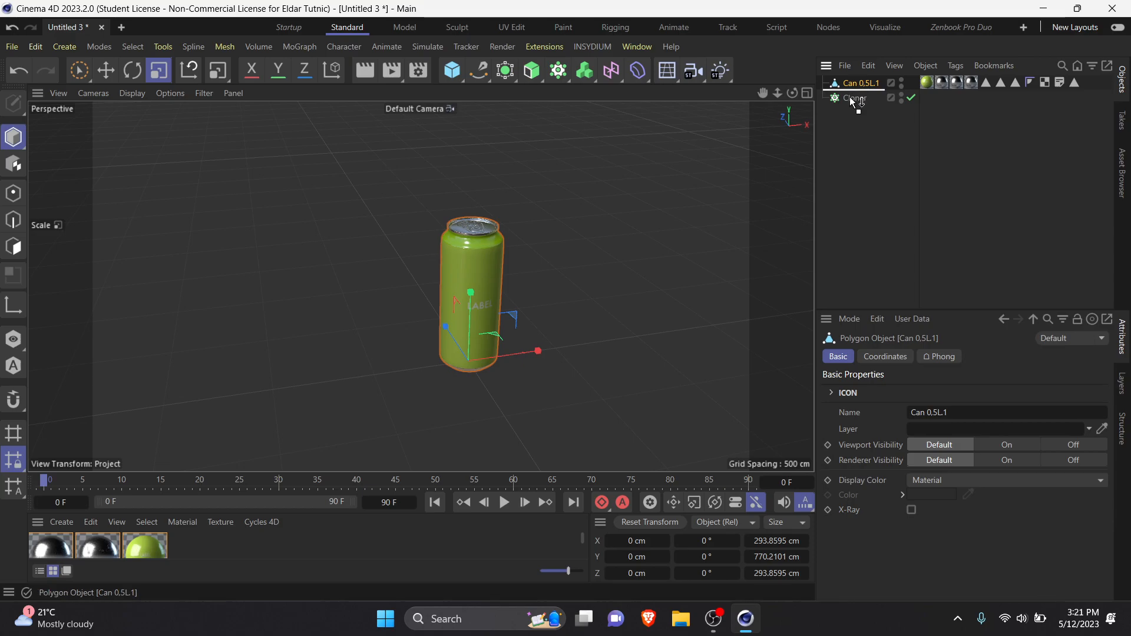
drag(850, 97, 851, 97)
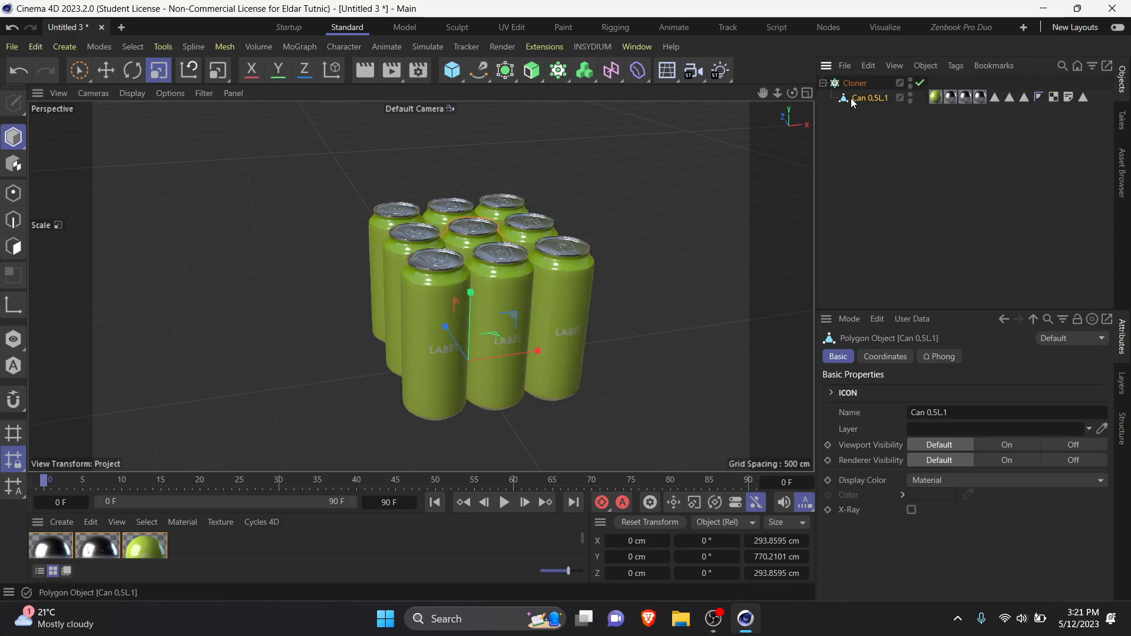
mouse_move(536, 291)
alt+mouse_down()
mouse_move(535, 403)
mouse_move(575, 299)
mouse_move(560, 386)
mouse_move(400, 356)
mouse_move(548, 327)
mouse_move(260, 334)
mouse_move(625, 327)
mouse_move(484, 330)
alt+mouse_up()
scroll(559, 386, up, 4)
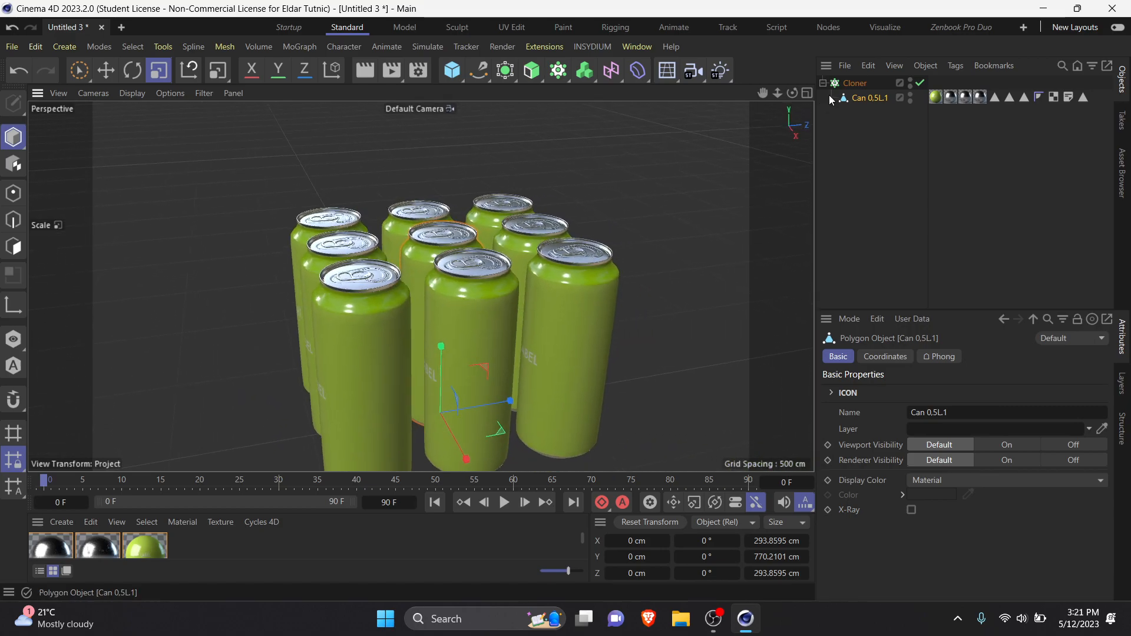
Step: Set the Cloner's instance mode to Multi-Instance for the grid of cans
click(856, 84)
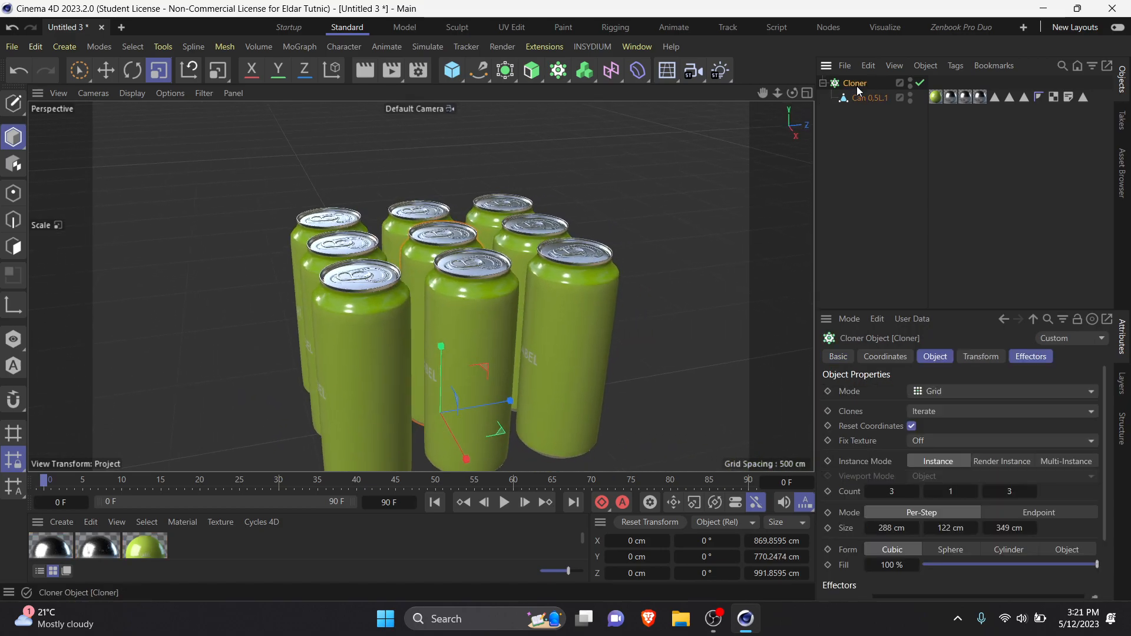
click(1073, 461)
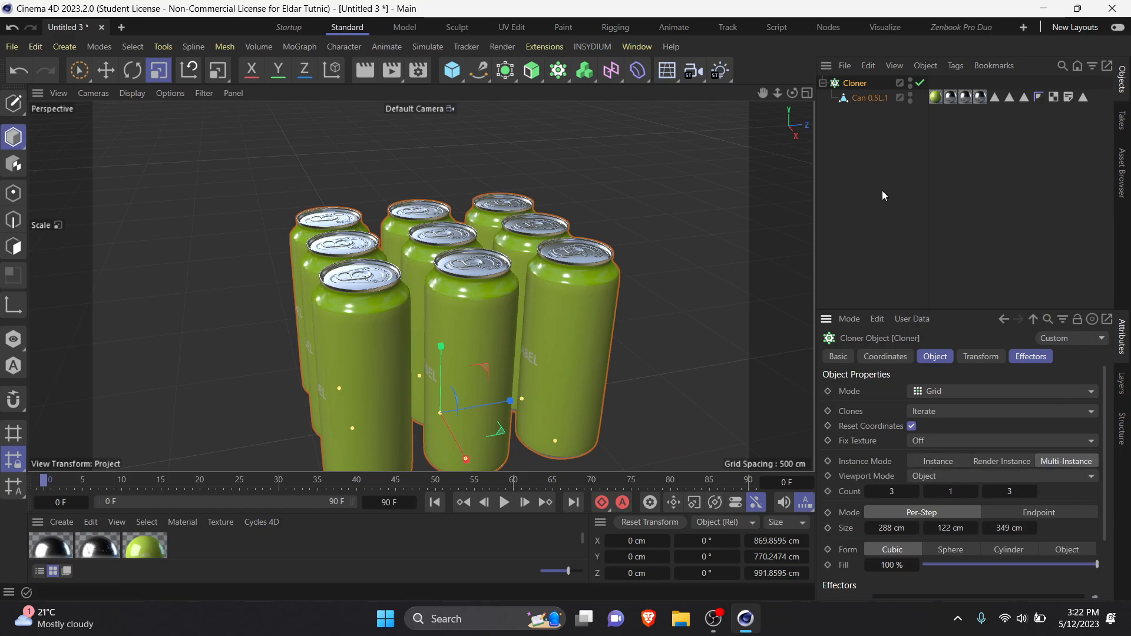
scroll(598, 288, down, 4)
alt+drag(382, 352, 447, 409)
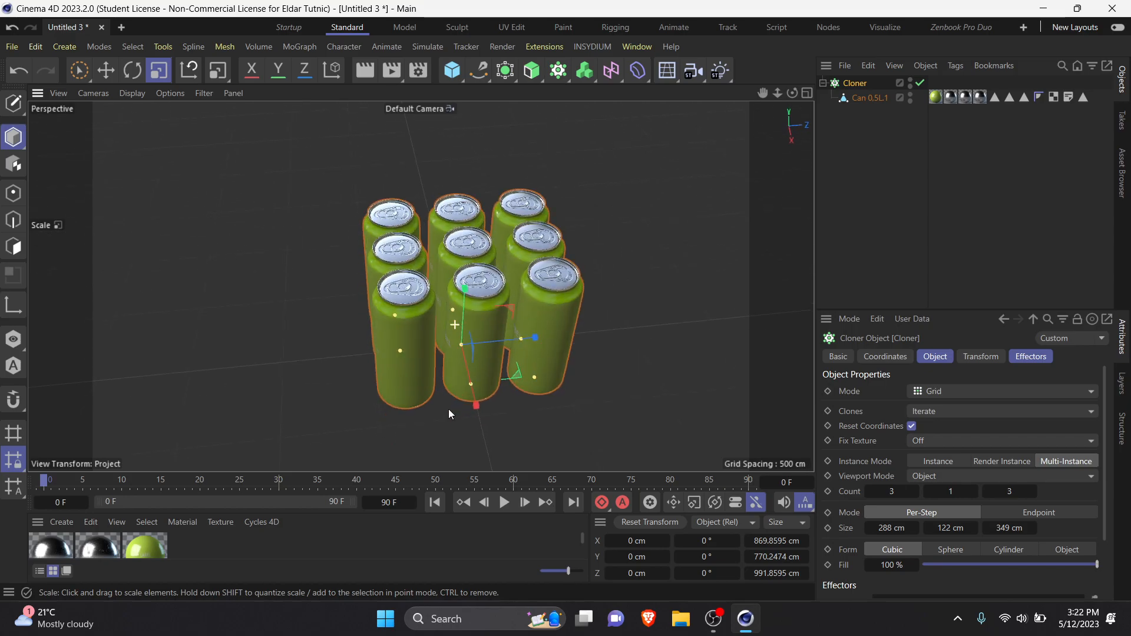
alt+drag(448, 408, 448, 411)
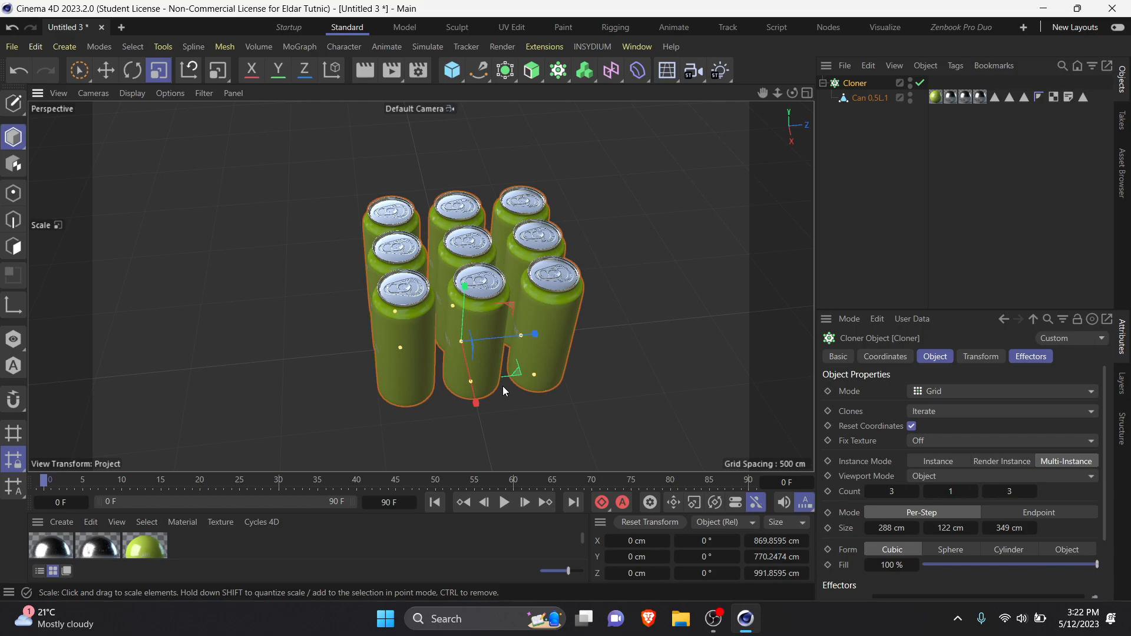
Step: Undo the recent changes back to the Cloner in Object mode distributing small cubes over the can
key(ctrl+z)
key(ctrl+z)
key(ctrl+z)
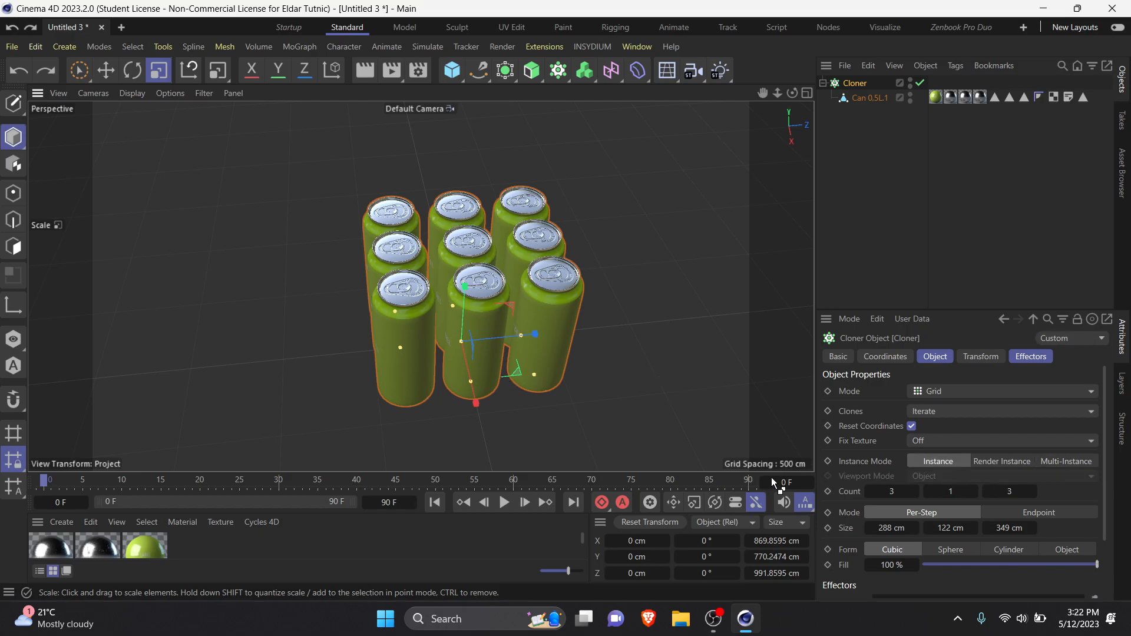
click(913, 215)
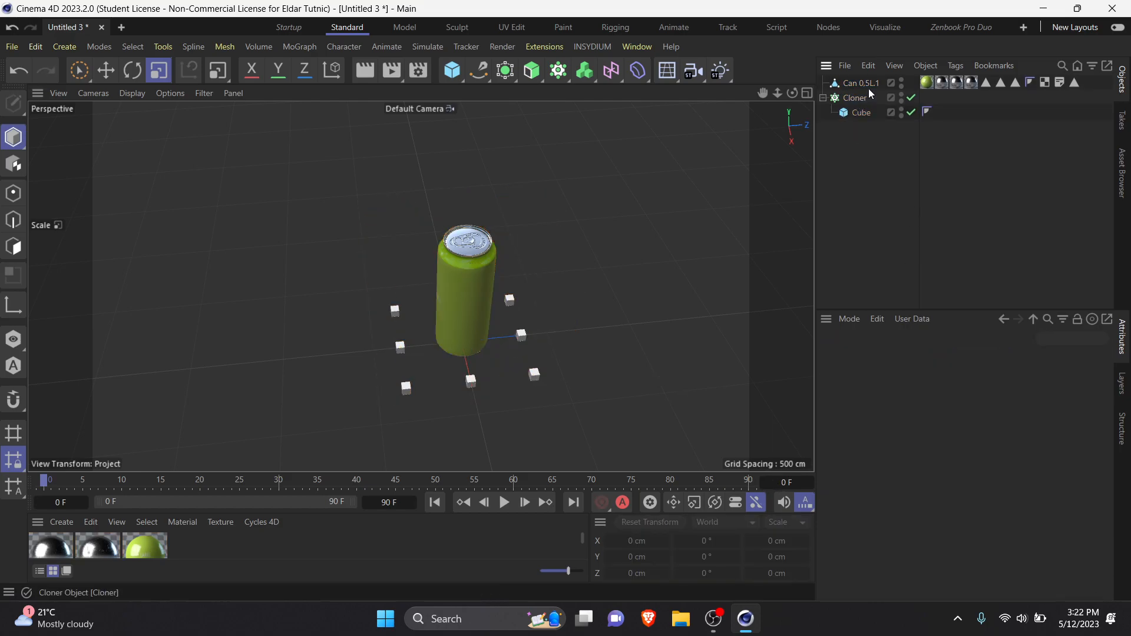
key(ctrl+z)
key(ctrl+z)
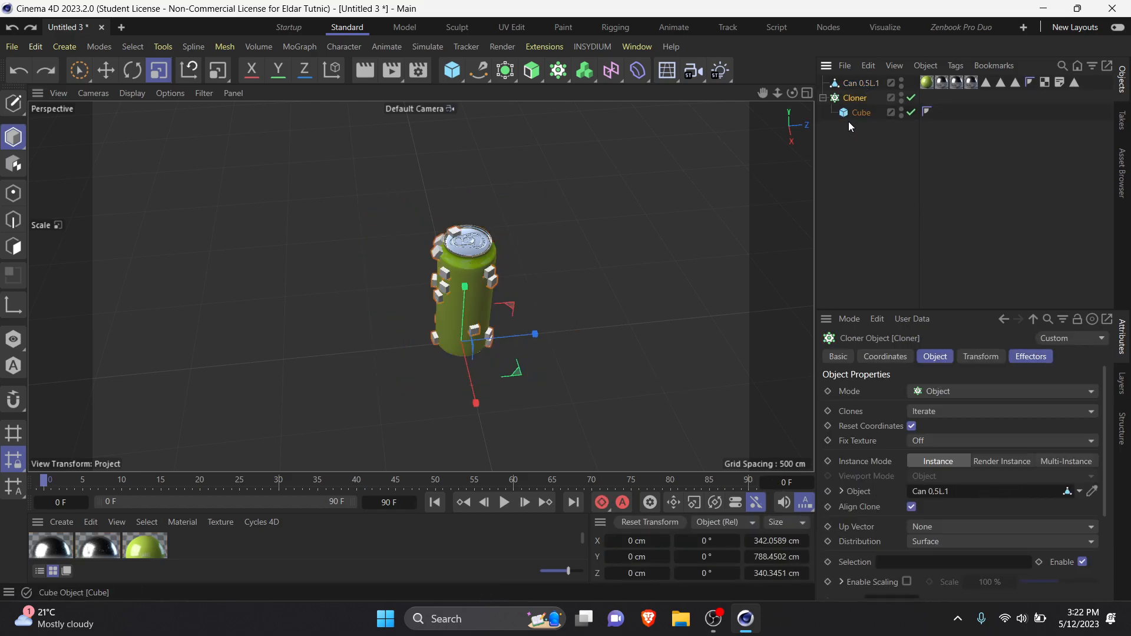
click(834, 181)
scroll(471, 303, up, 5)
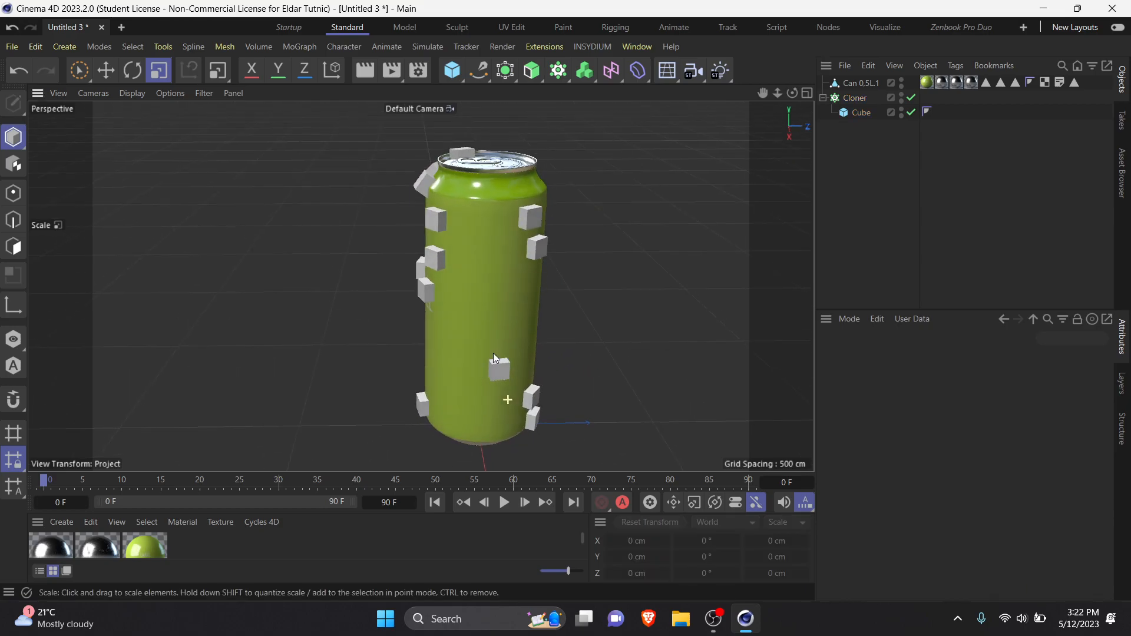
Step: Make the Cloner with its cube a child of the can
click(868, 84)
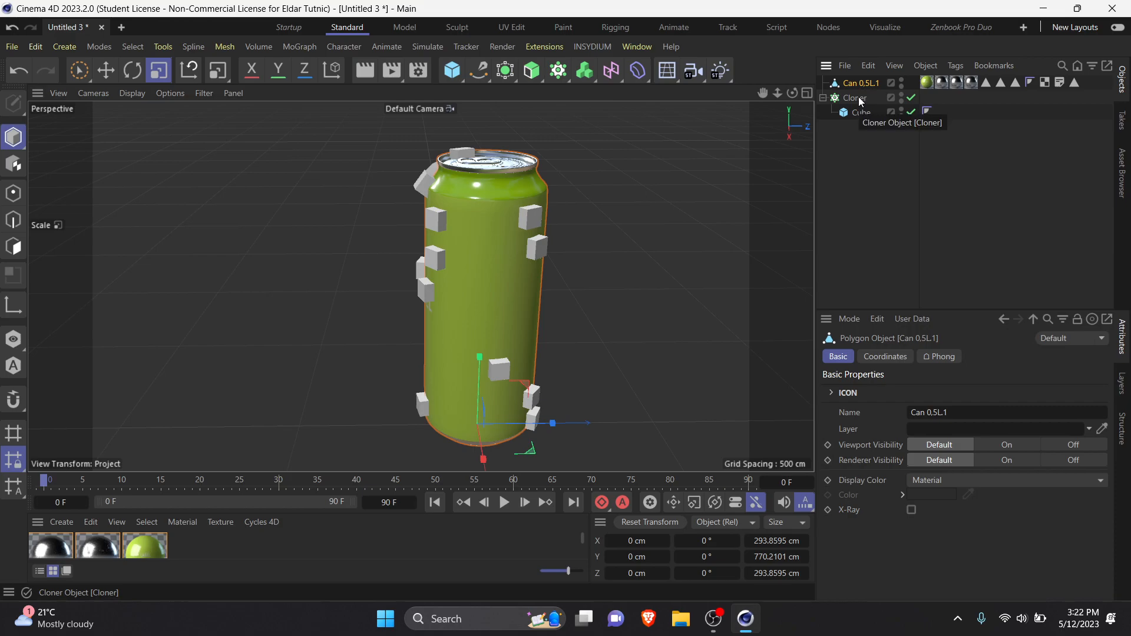
click(838, 126)
click(853, 86)
click(852, 98)
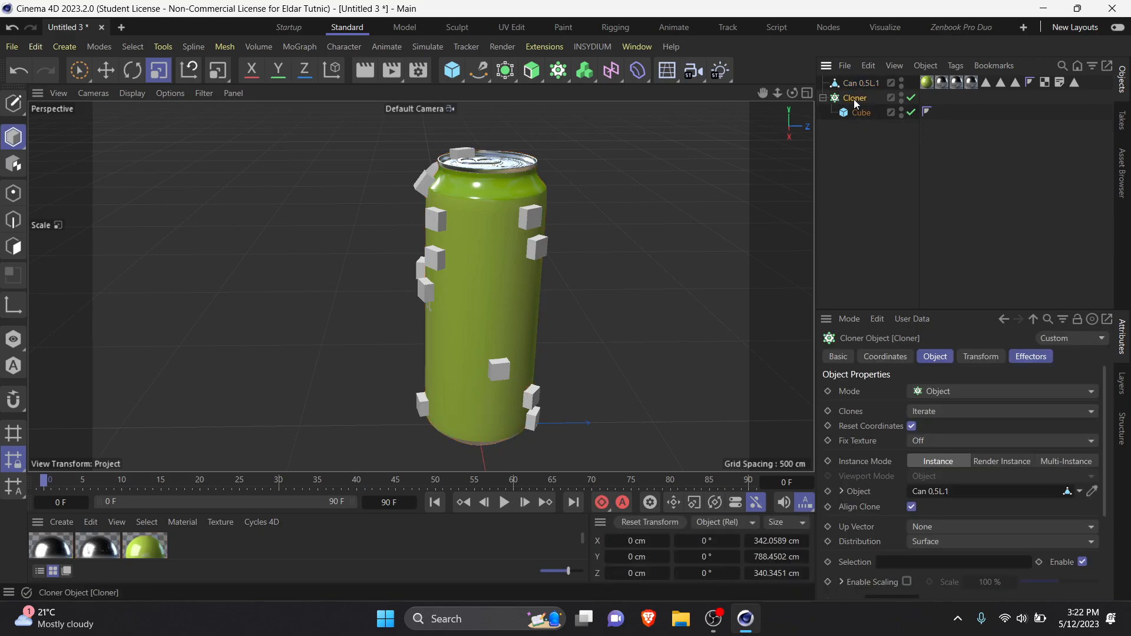
drag(865, 83, 865, 82)
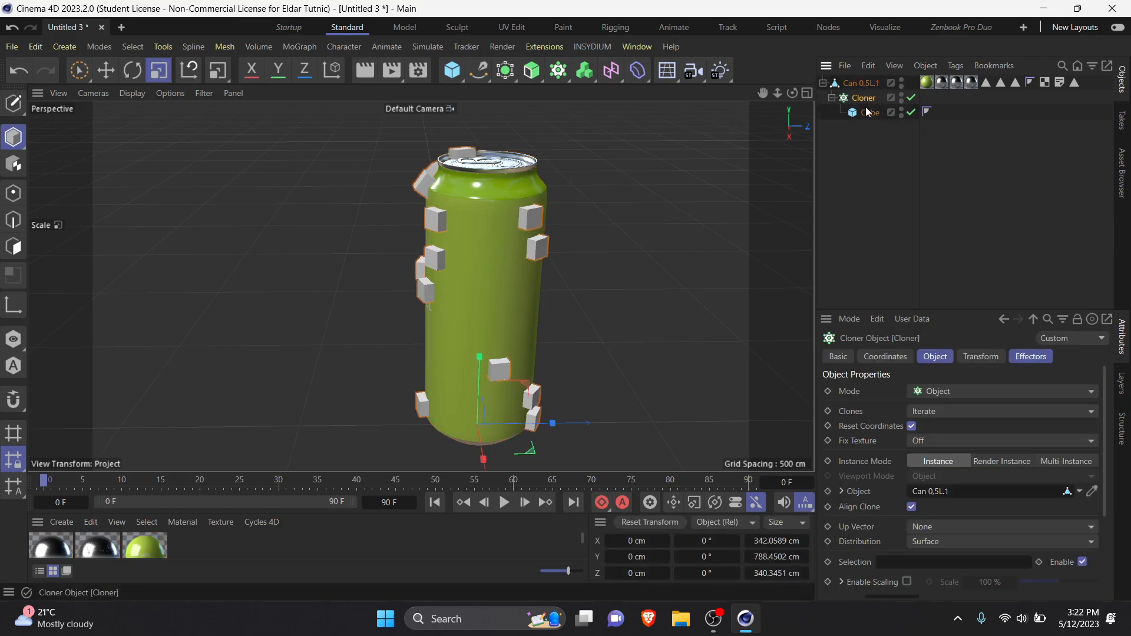
click(863, 169)
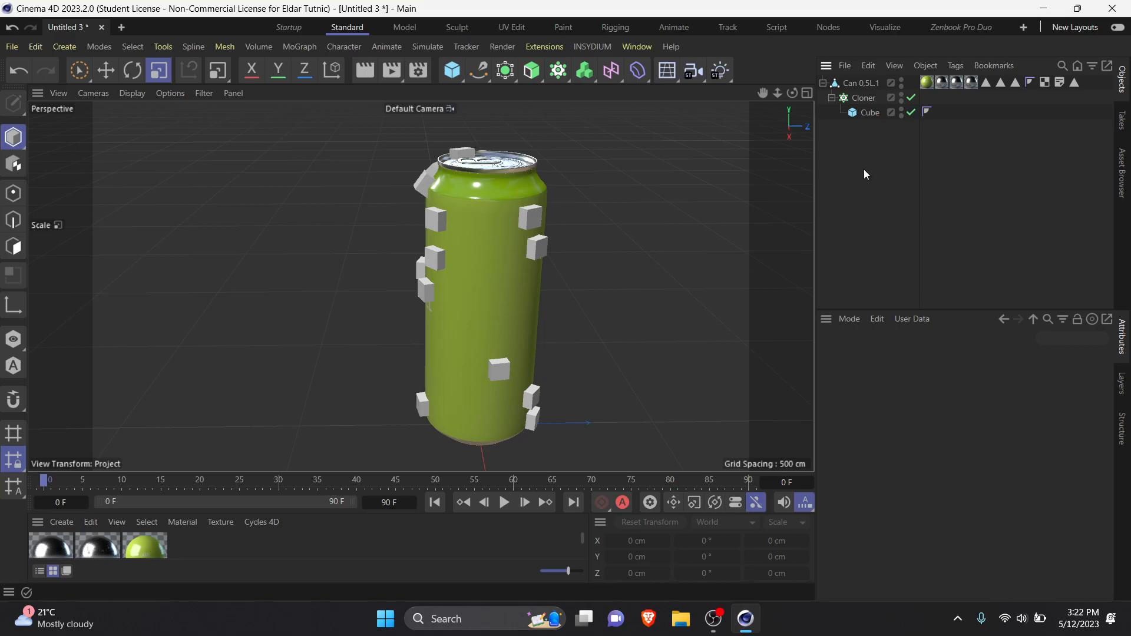
Step: Move the Cloner out of the can and make the can the Cloner's first child, above the cube
mouse_move(855, 99)
mouse_down()
mouse_move(860, 73)
mouse_move(855, 85)
mouse_up()
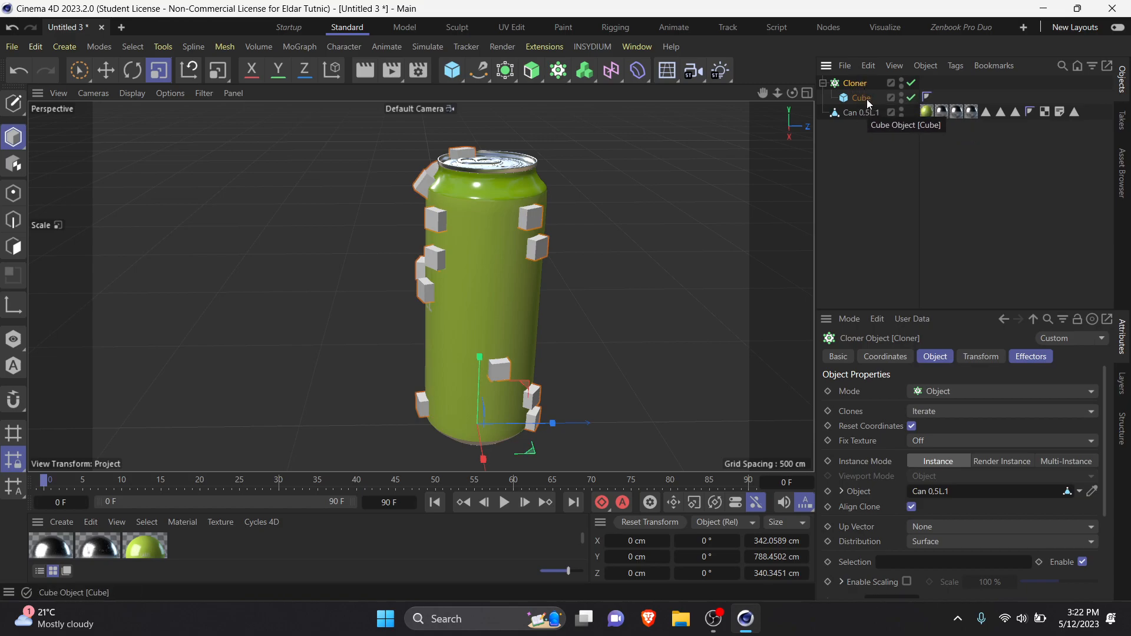
click(860, 115)
drag(854, 113, 855, 86)
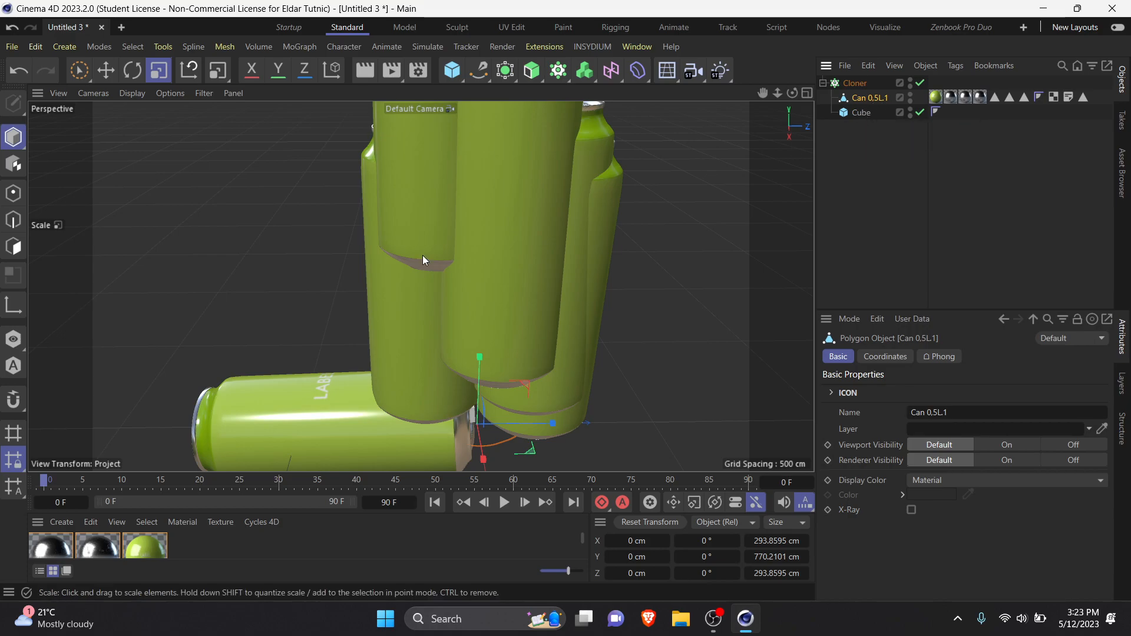
Step: Select all objects in the scene and delete them
scroll(472, 254, down, 6)
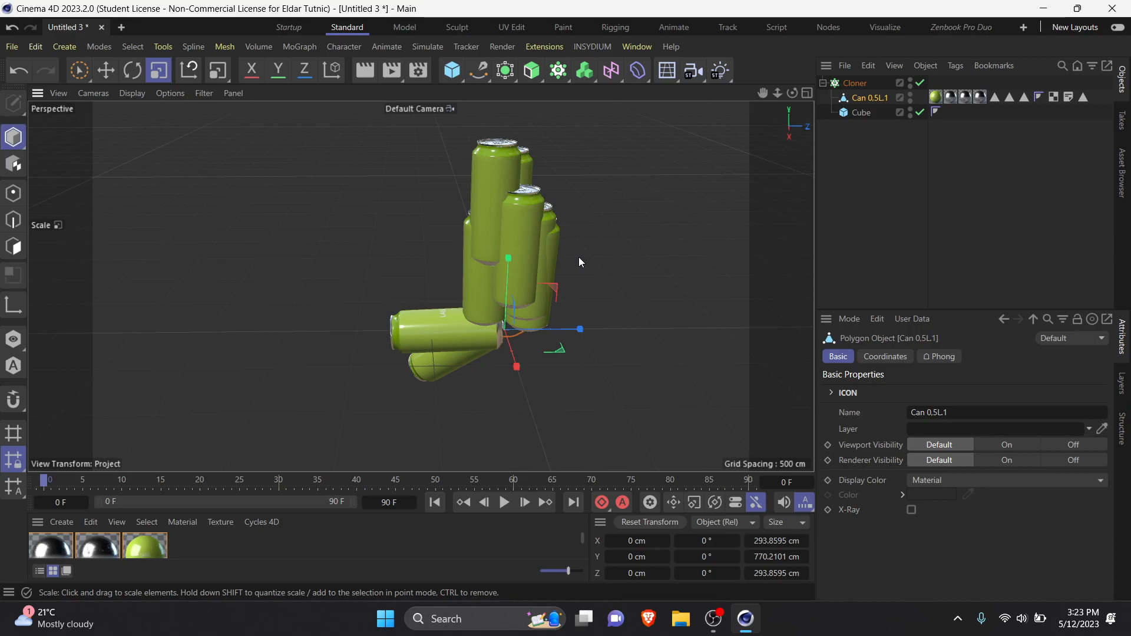
key(ctrl+a)
key(Delete)
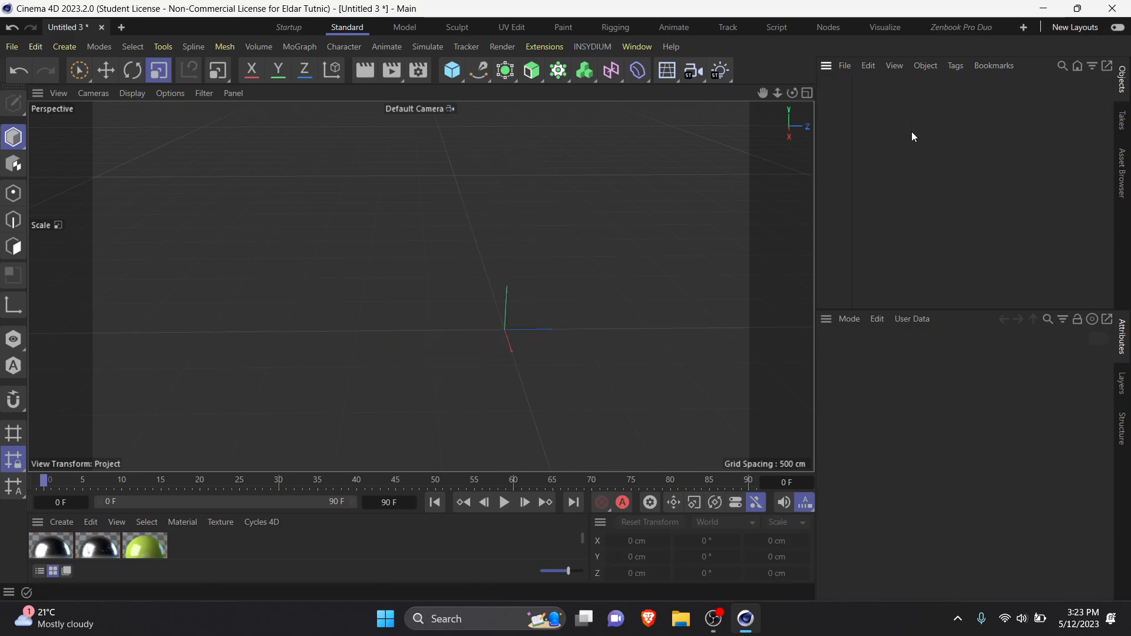
Step: Add a MoGraph Matrix object to the empty scene
scroll(522, 198, down, 3)
scroll(465, 390, up, 8)
scroll(436, 365, down, 6)
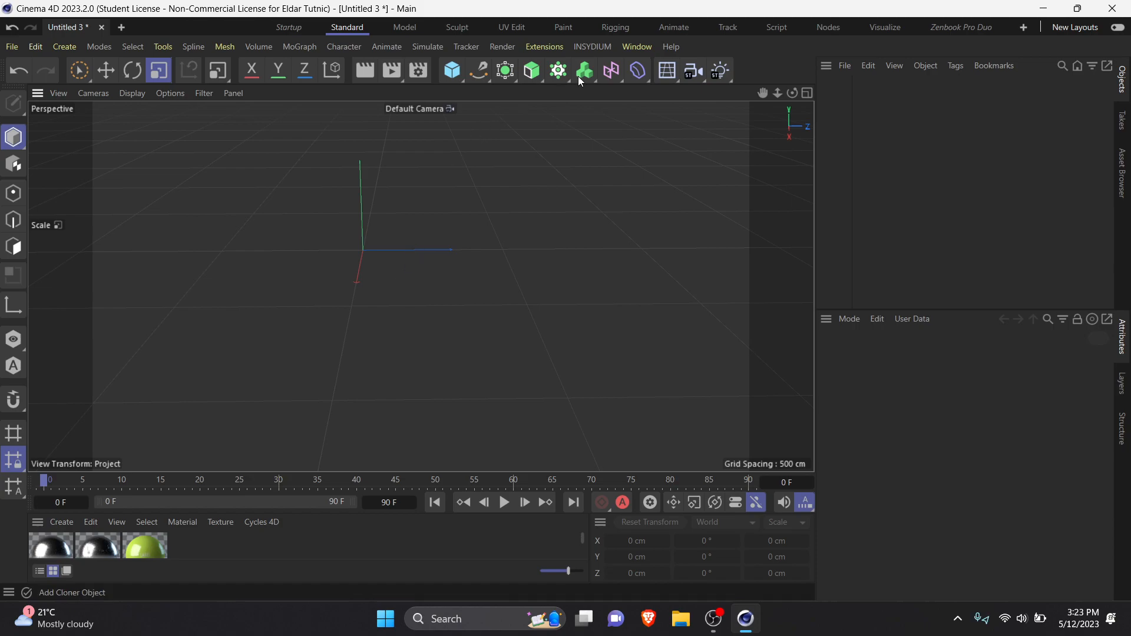
click(557, 72)
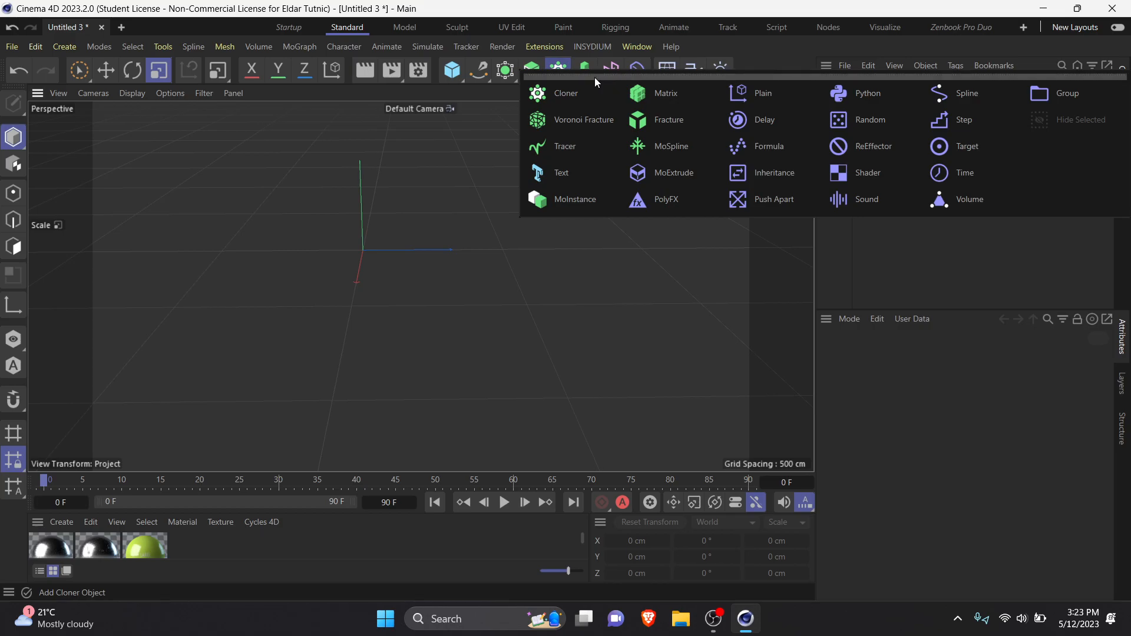
click(558, 74)
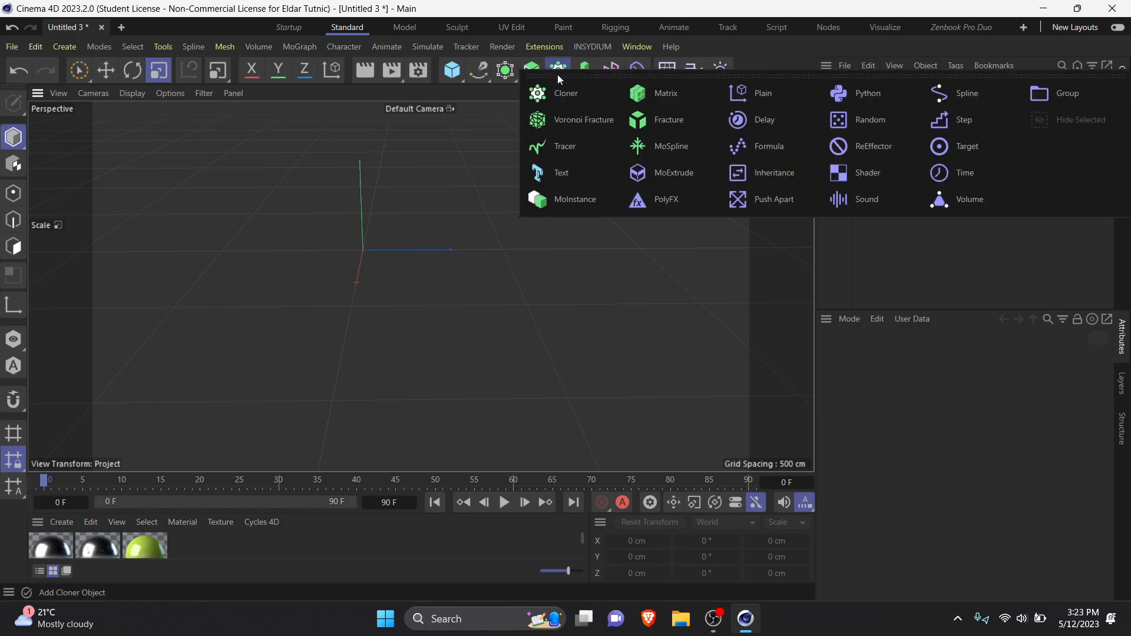
click(652, 92)
scroll(363, 278, up, 10)
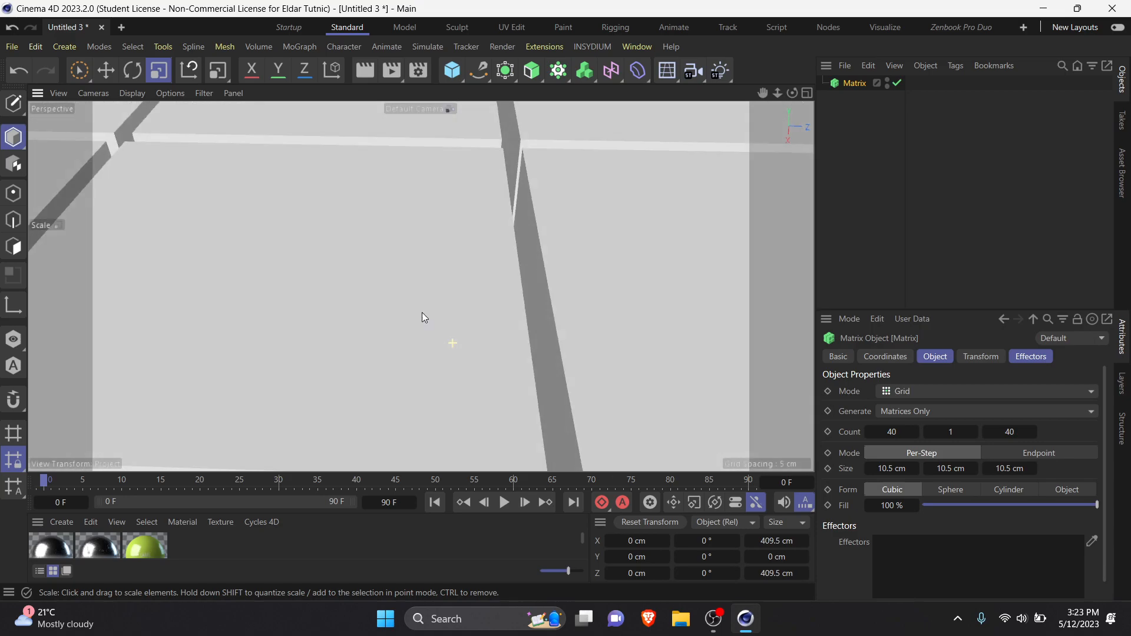
alt+drag(422, 312, 625, 318)
scroll(418, 311, down, 5)
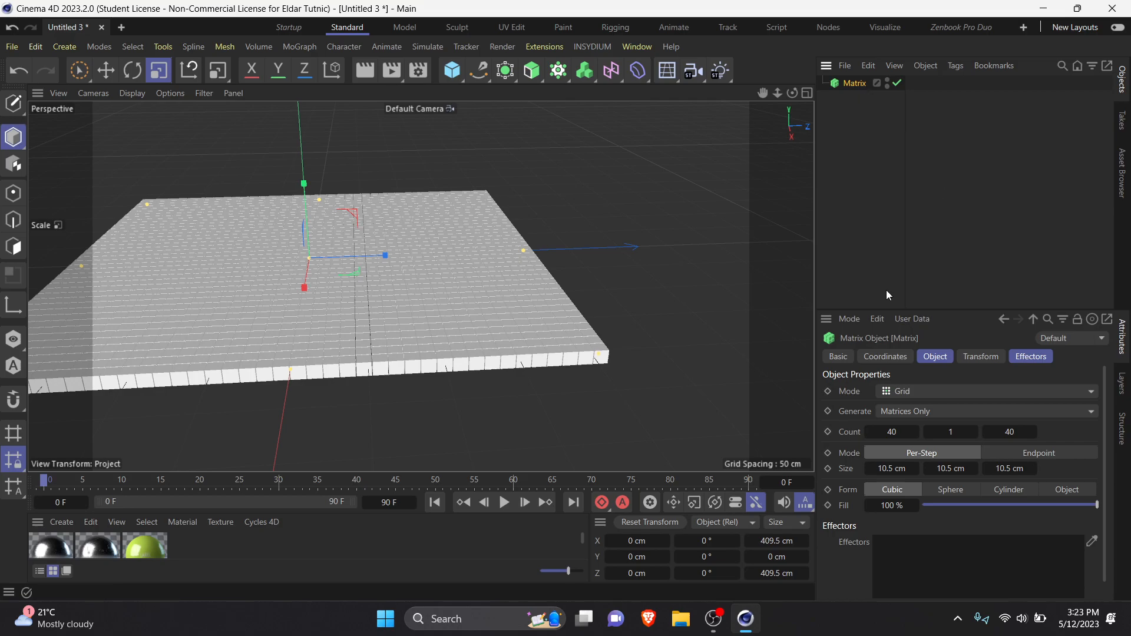
Step: Space out the Matrix grid with per-step sizes of 15.5 cm, 39.5 cm and 18.5 cm
drag(953, 468, 908, 469)
drag(1006, 470, 1011, 469)
scroll(391, 271, down, 3)
alt+drag(393, 276, 529, 272)
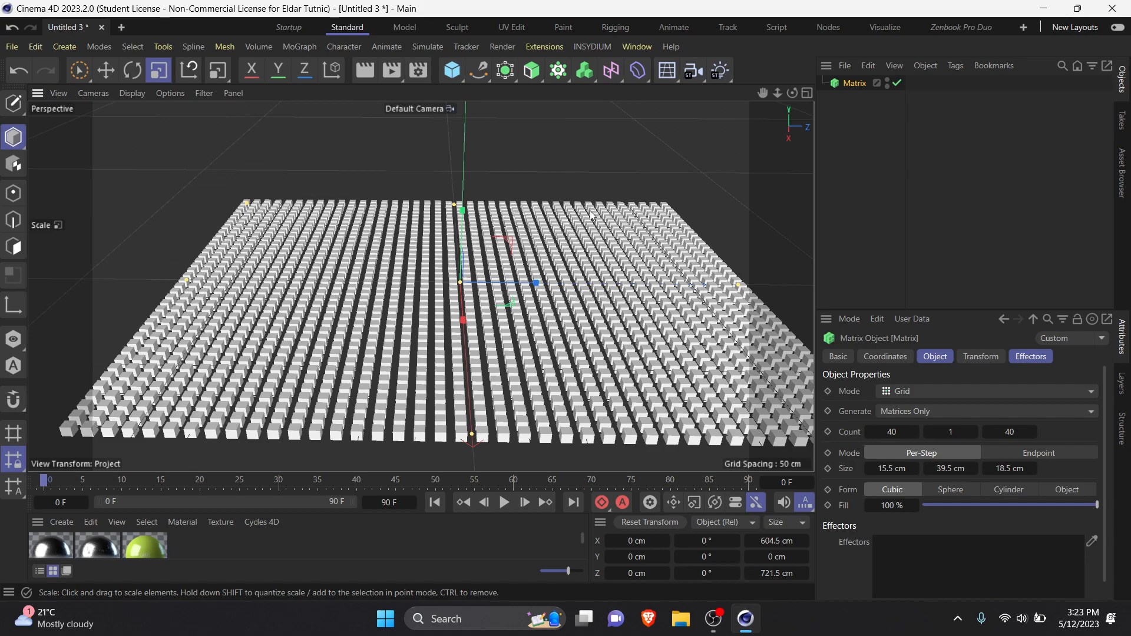
alt+middle_drag(598, 247, 517, 289)
alt+drag(517, 289, 523, 258)
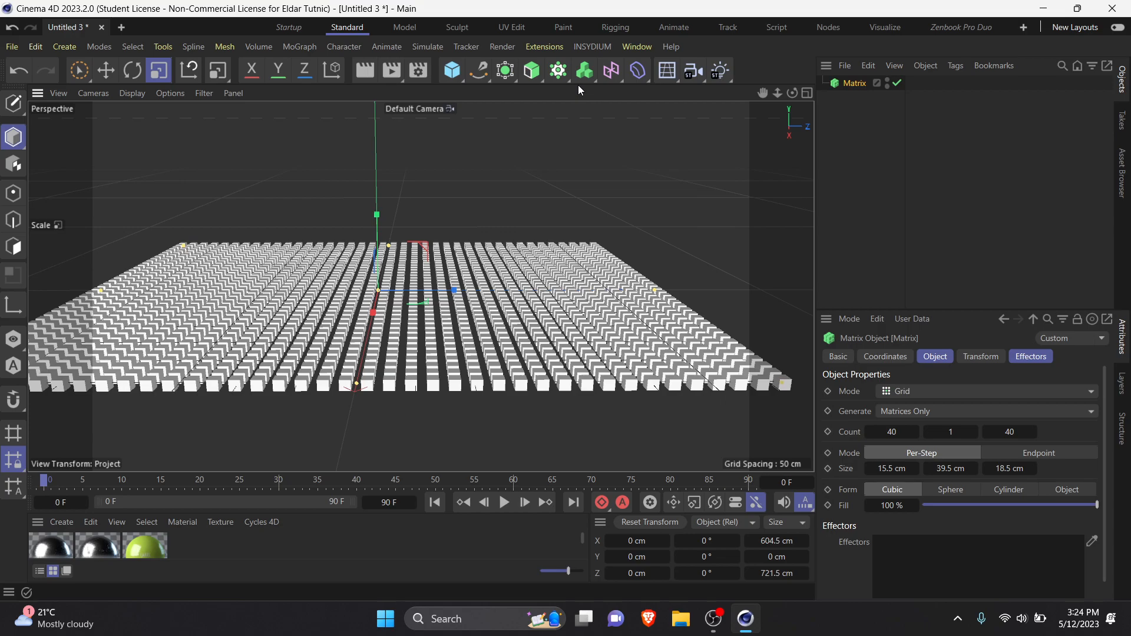
Step: Try adding a Plain effector to the selected Matrix and undo the addition each time
click(851, 148)
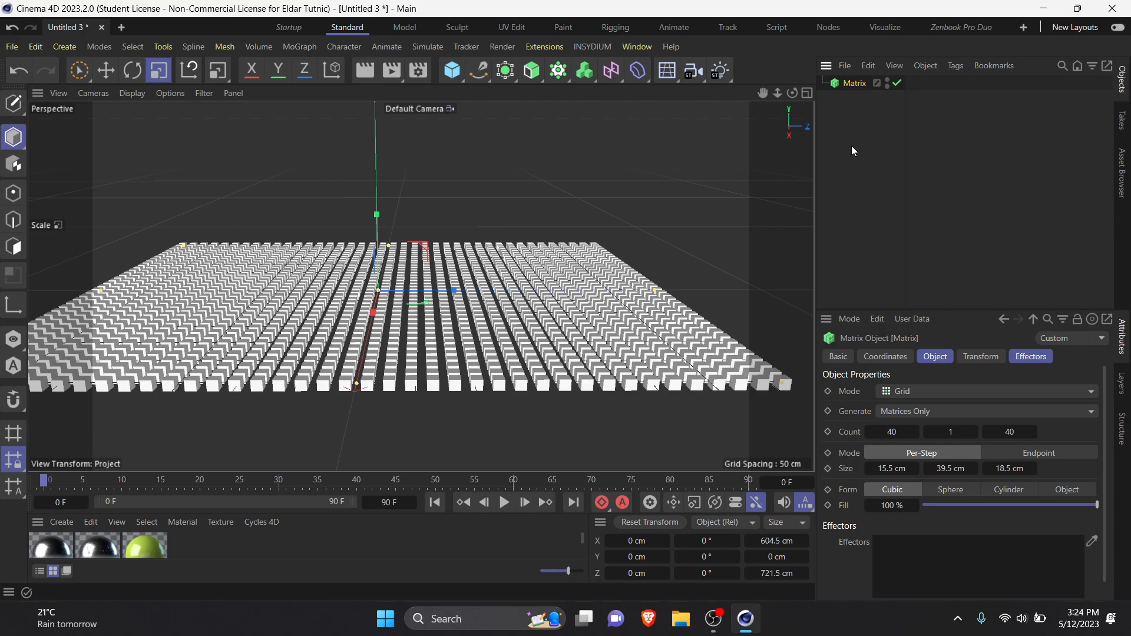
click(858, 83)
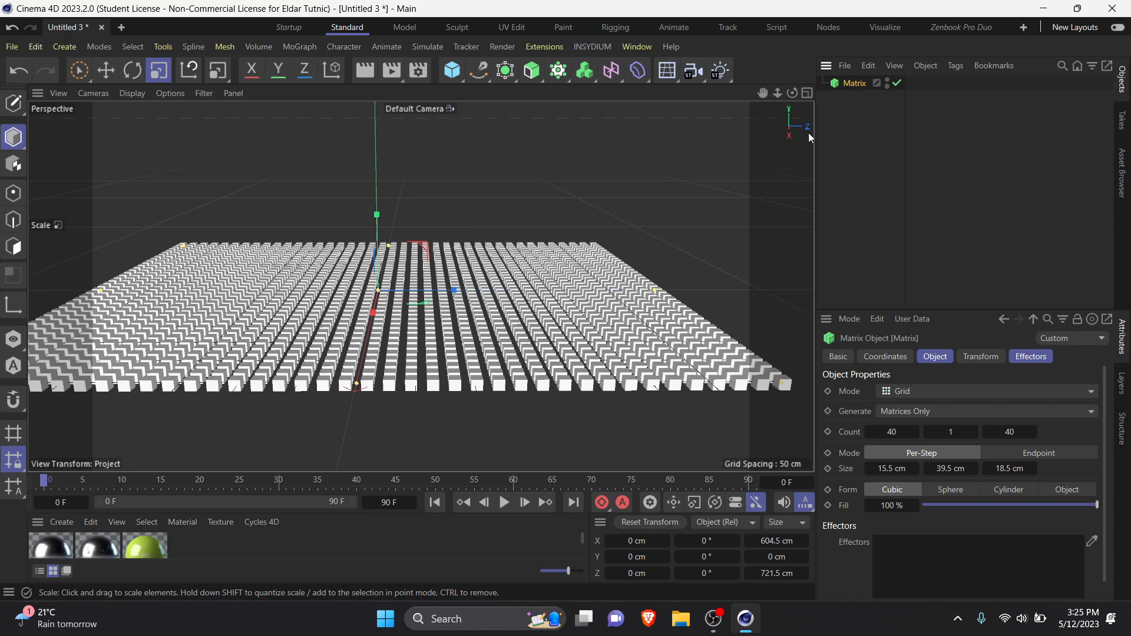
click(557, 72)
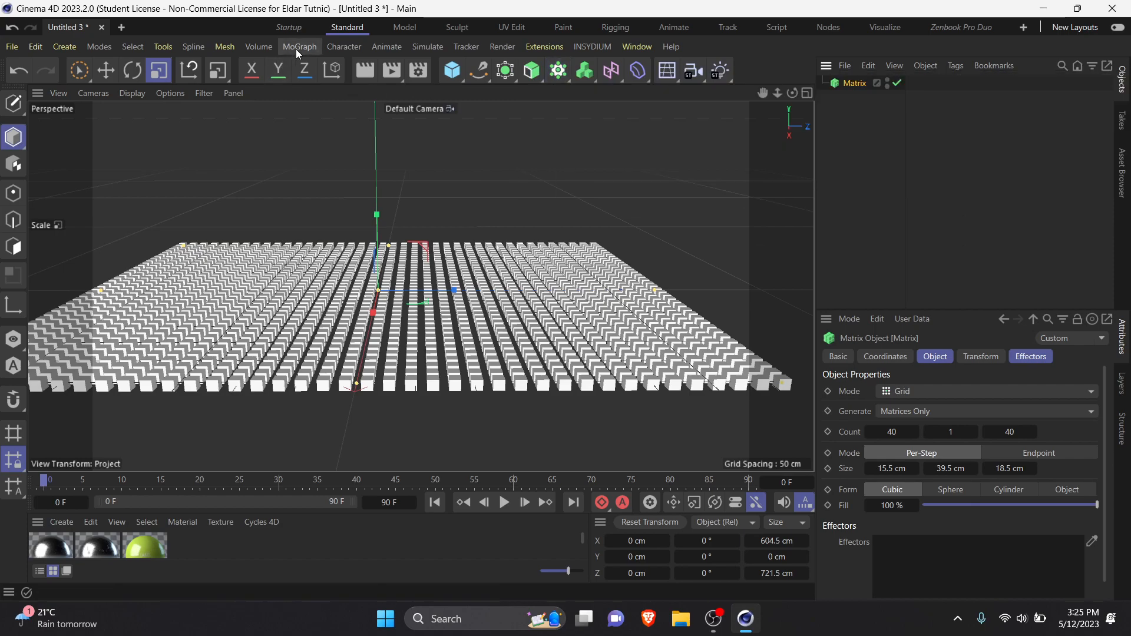
click(296, 49)
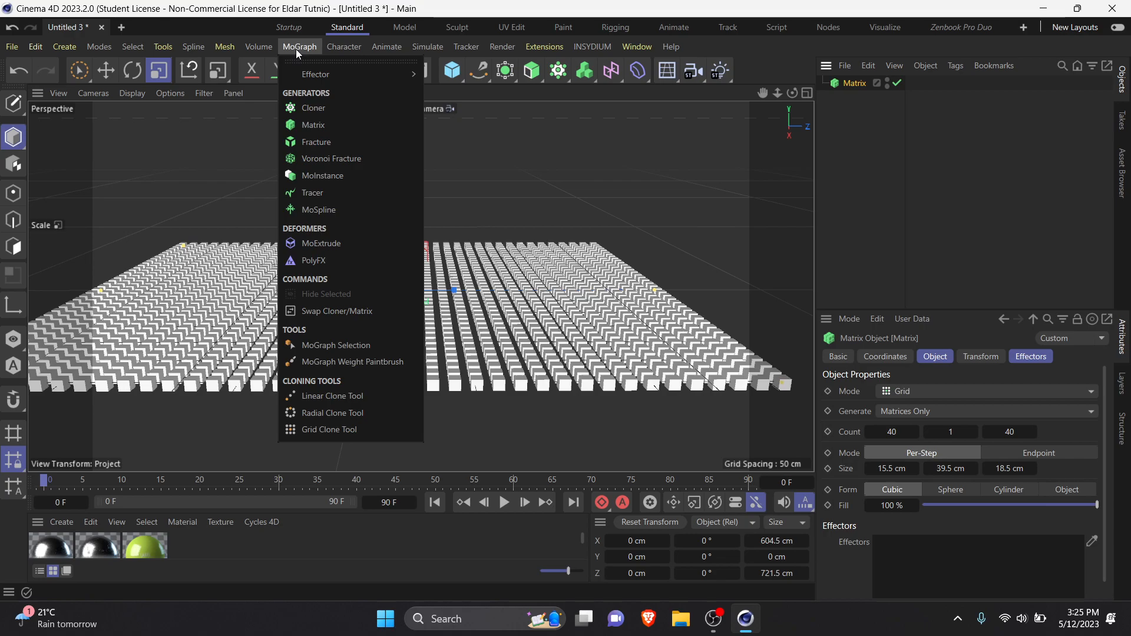
mouse_move(317, 75)
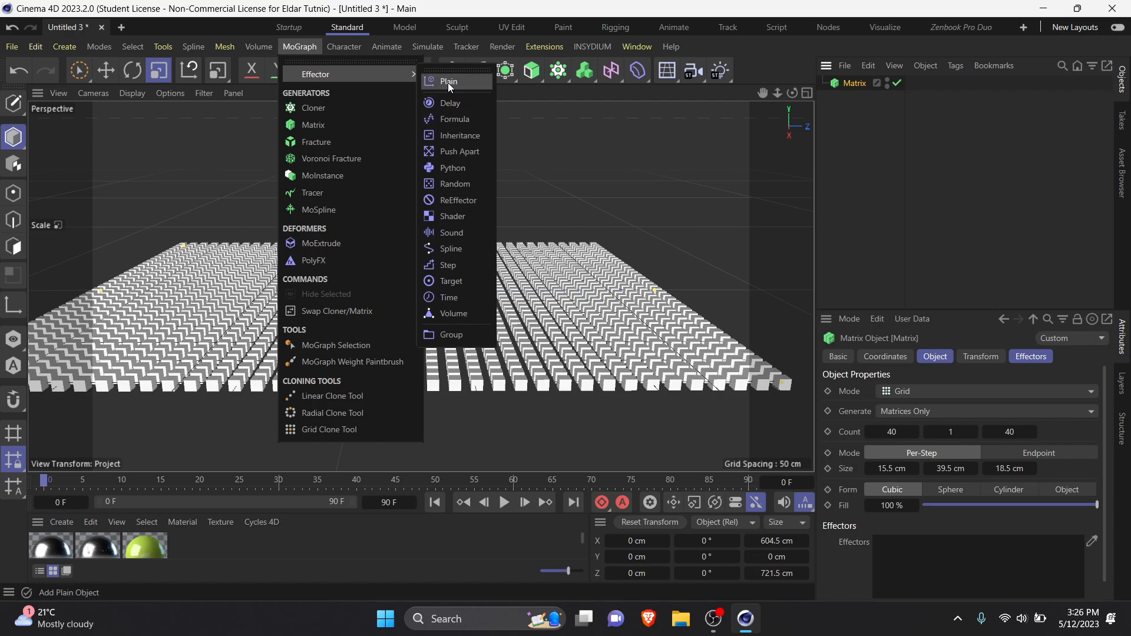
click(448, 83)
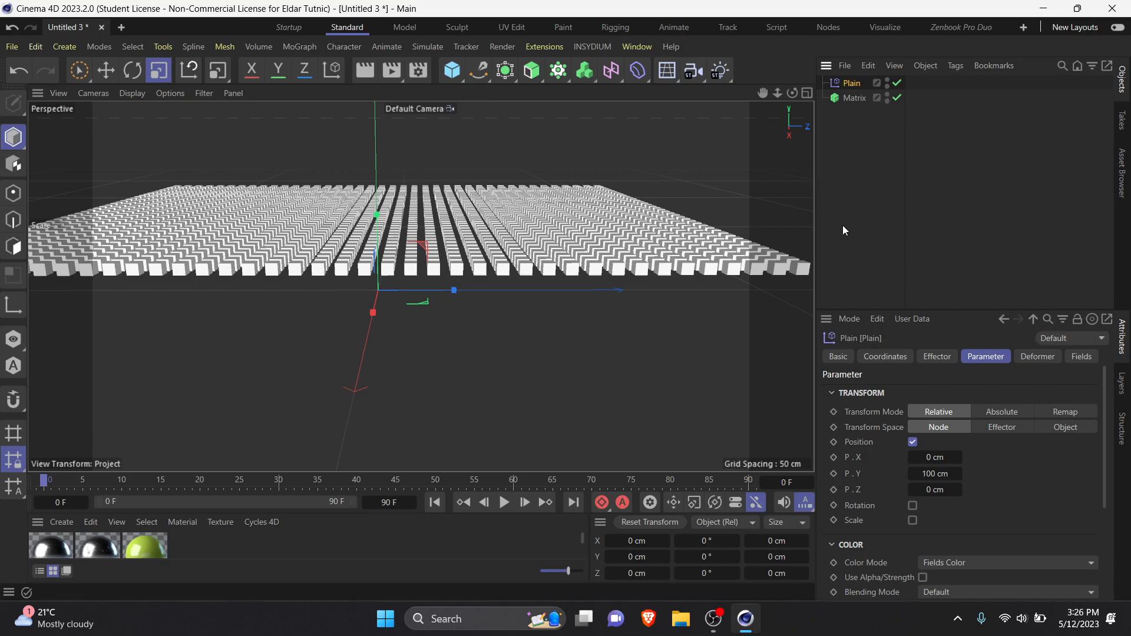
key(ctrl+z)
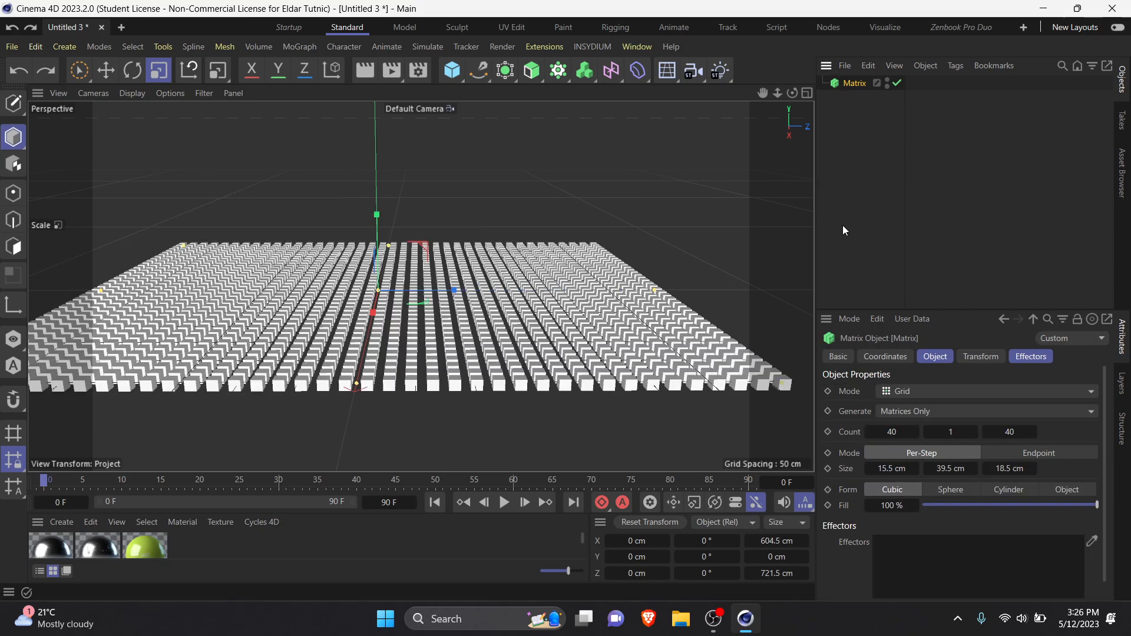
click(297, 47)
click(448, 82)
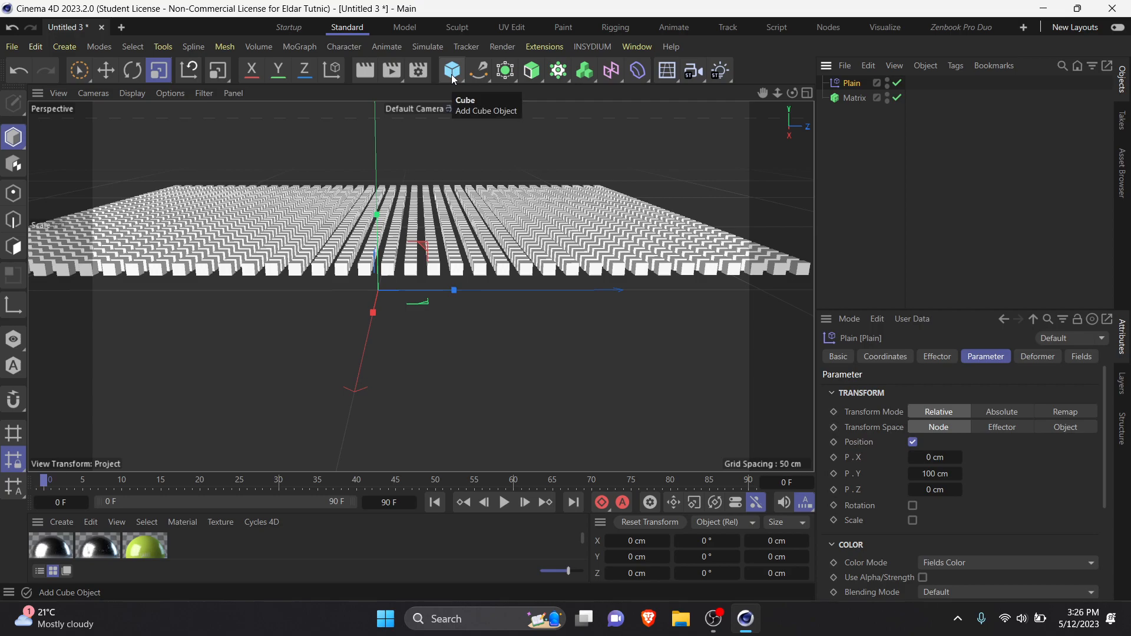
key(ctrl+z)
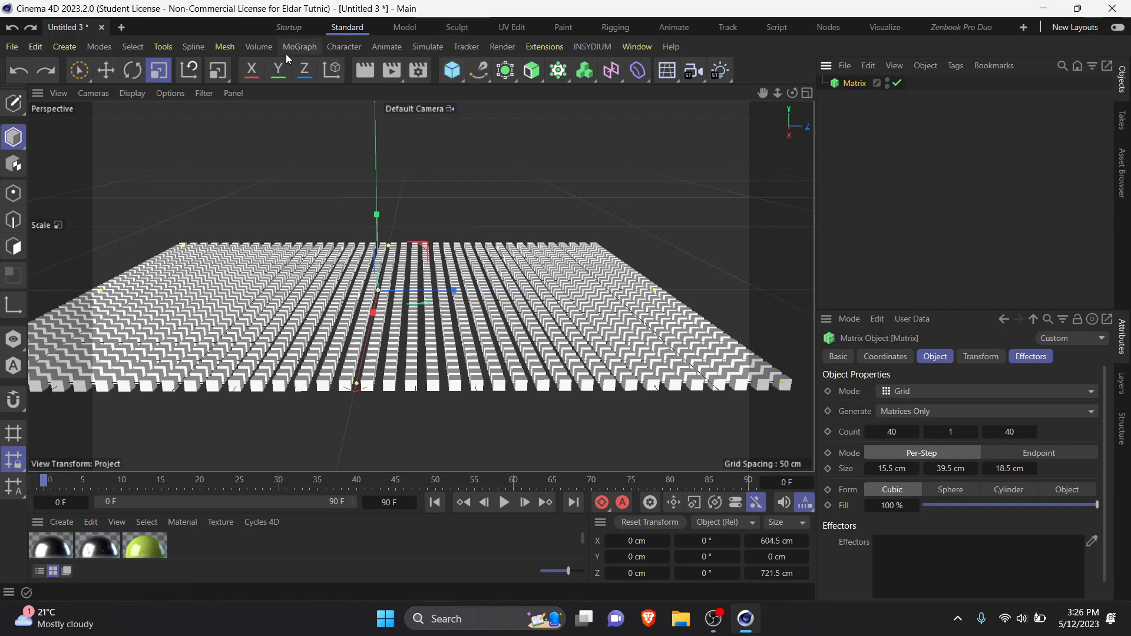
Step: Add a Plain effector while the Matrix is selected and turn off the effector's Position transform
click(297, 47)
mouse_move(324, 76)
click(463, 78)
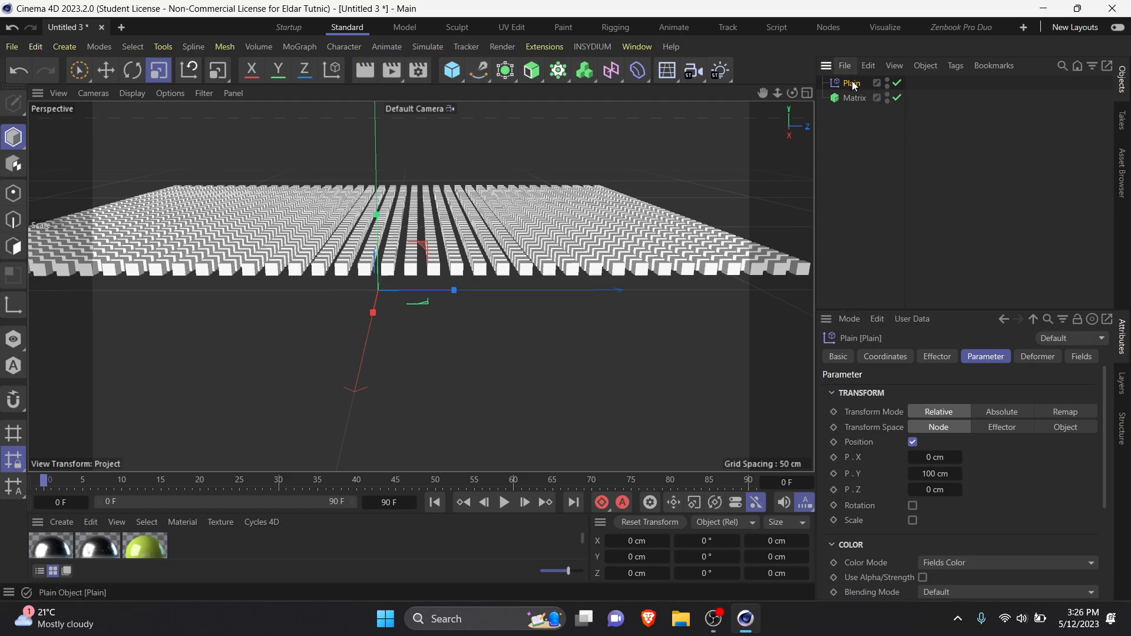
click(914, 443)
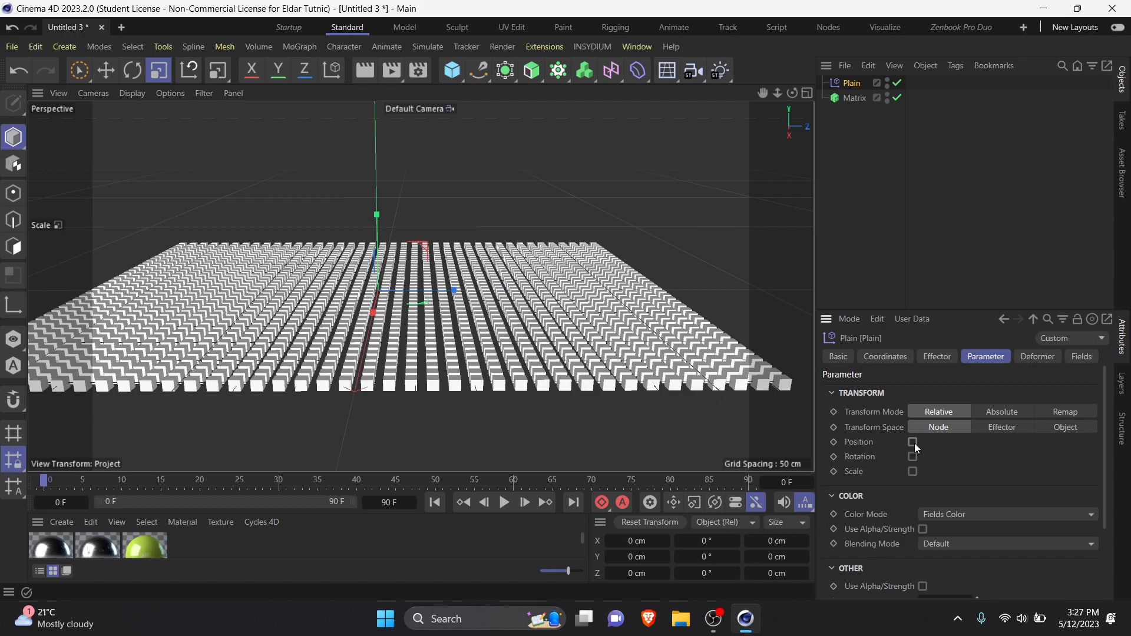
Step: Inspect the Matrix's list of effectors and delete the Plain effector from the scene
click(858, 99)
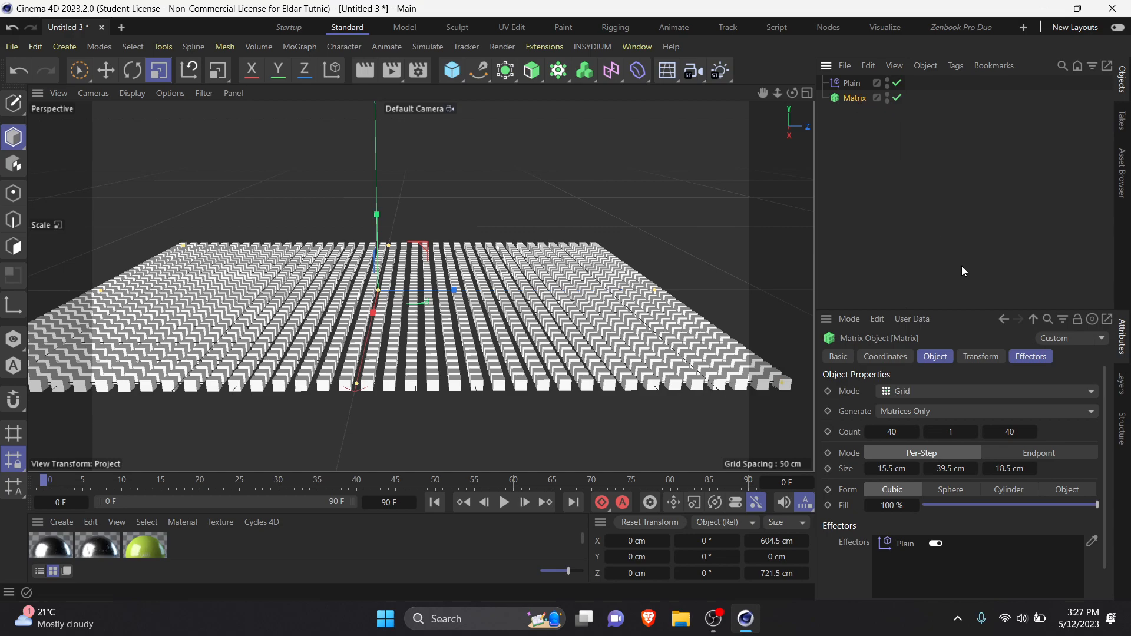
click(1034, 359)
click(908, 397)
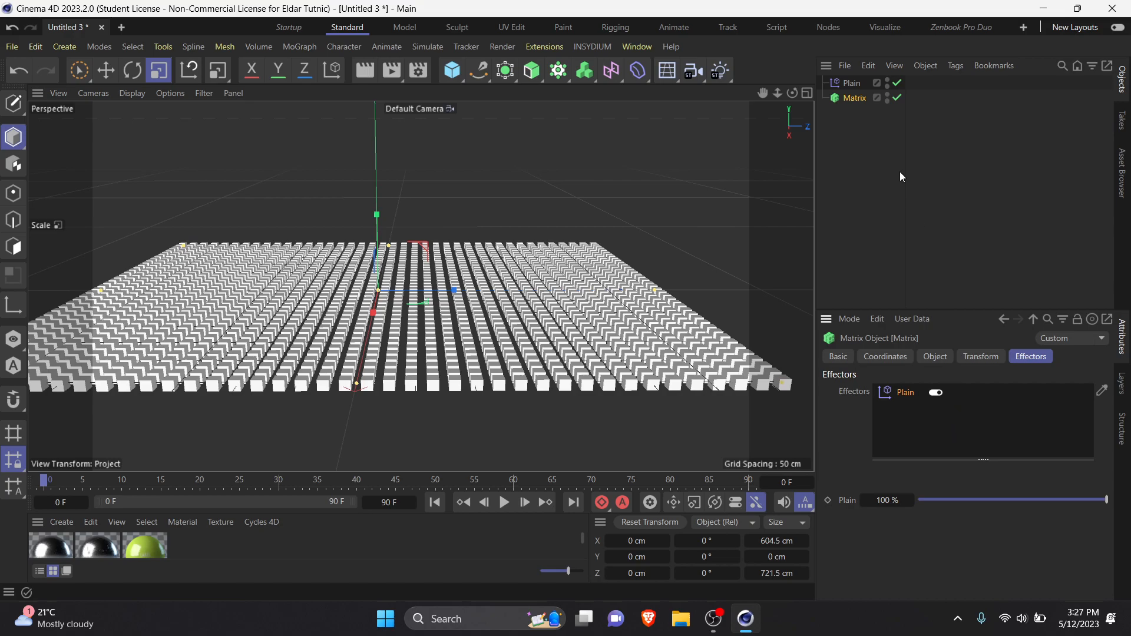
click(843, 84)
key(Delete)
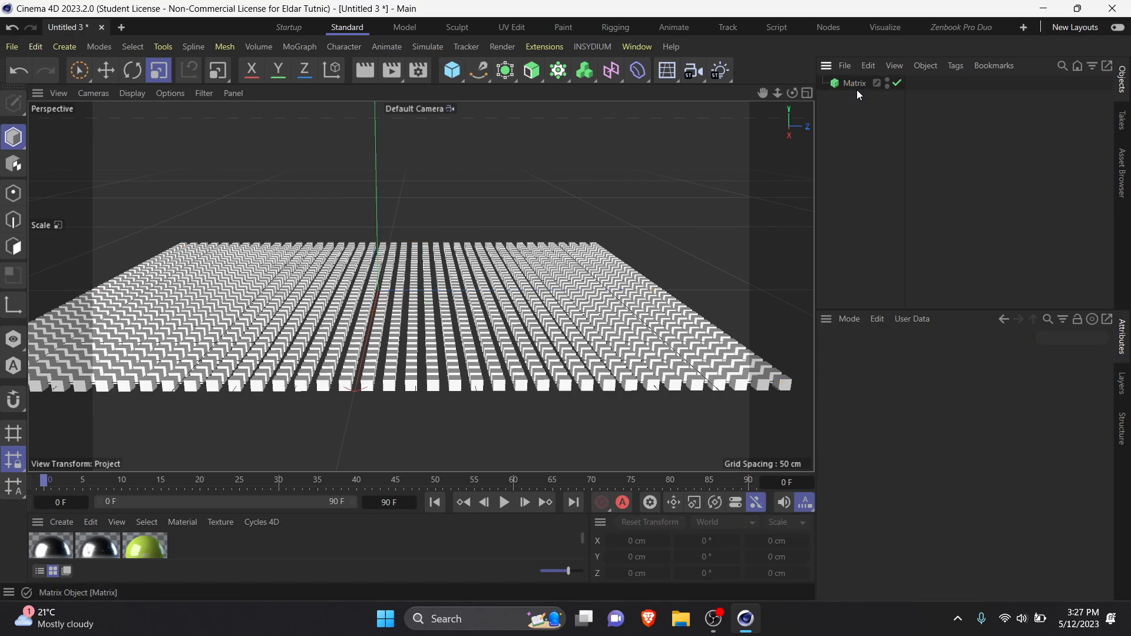
Step: Add a new Plain effector with nothing selected and assign it manually to the Matrix's Effectors list
click(304, 46)
mouse_move(317, 76)
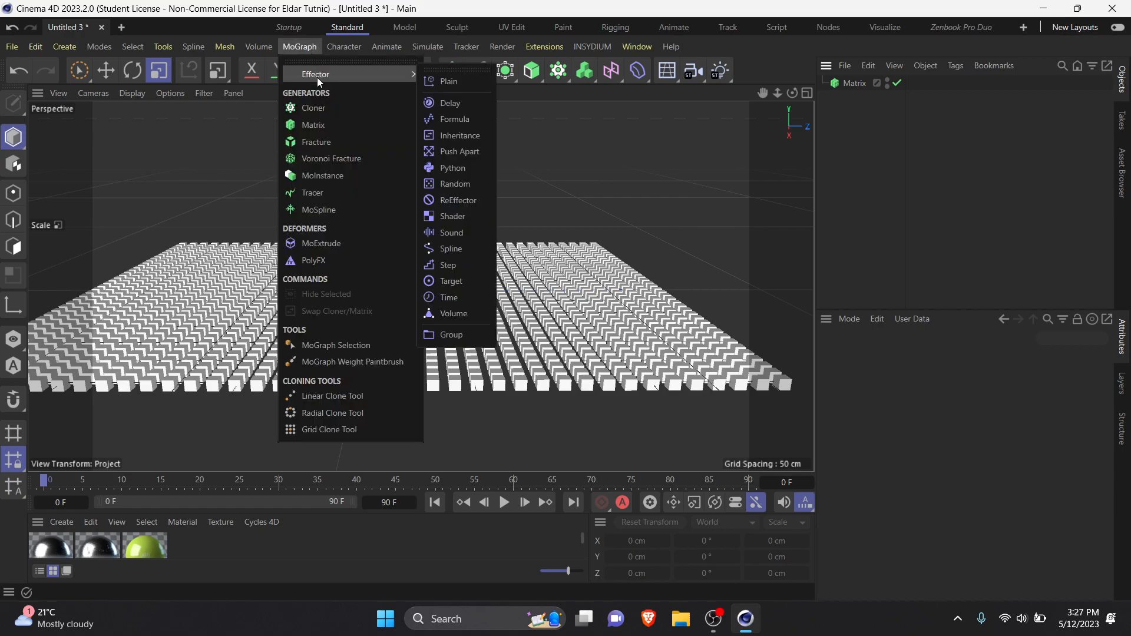
click(439, 81)
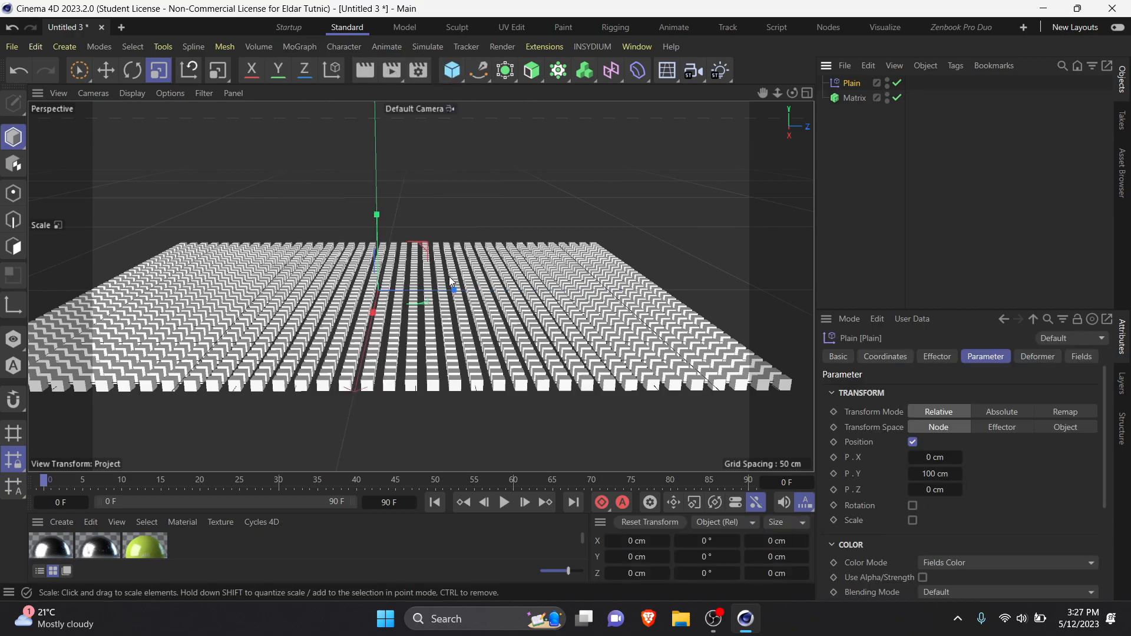
click(848, 98)
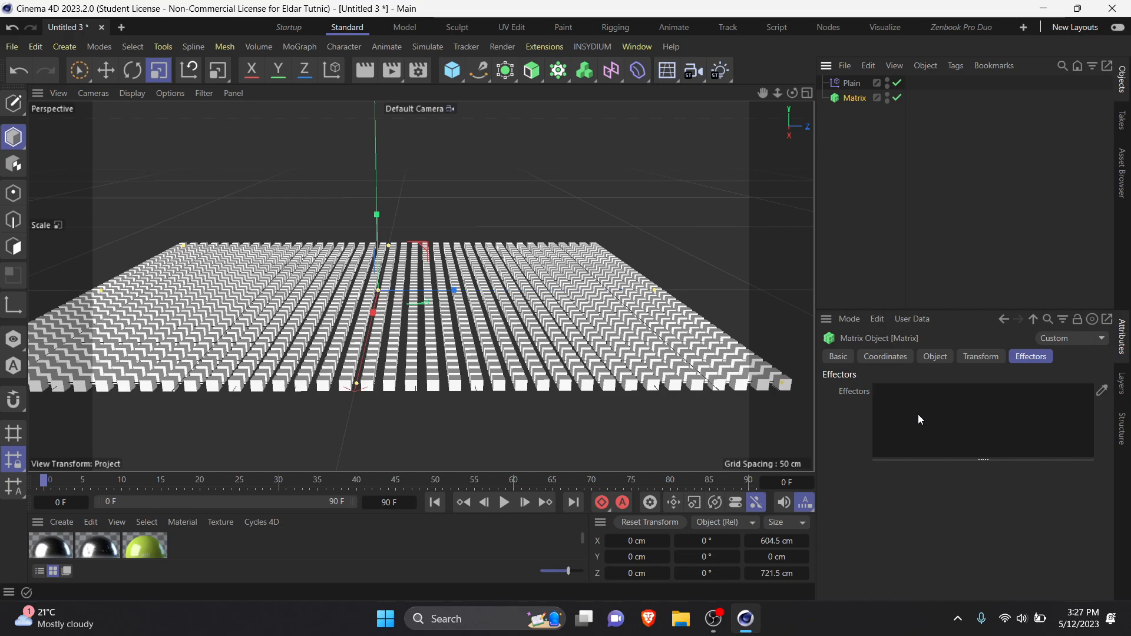
drag(854, 86, 975, 434)
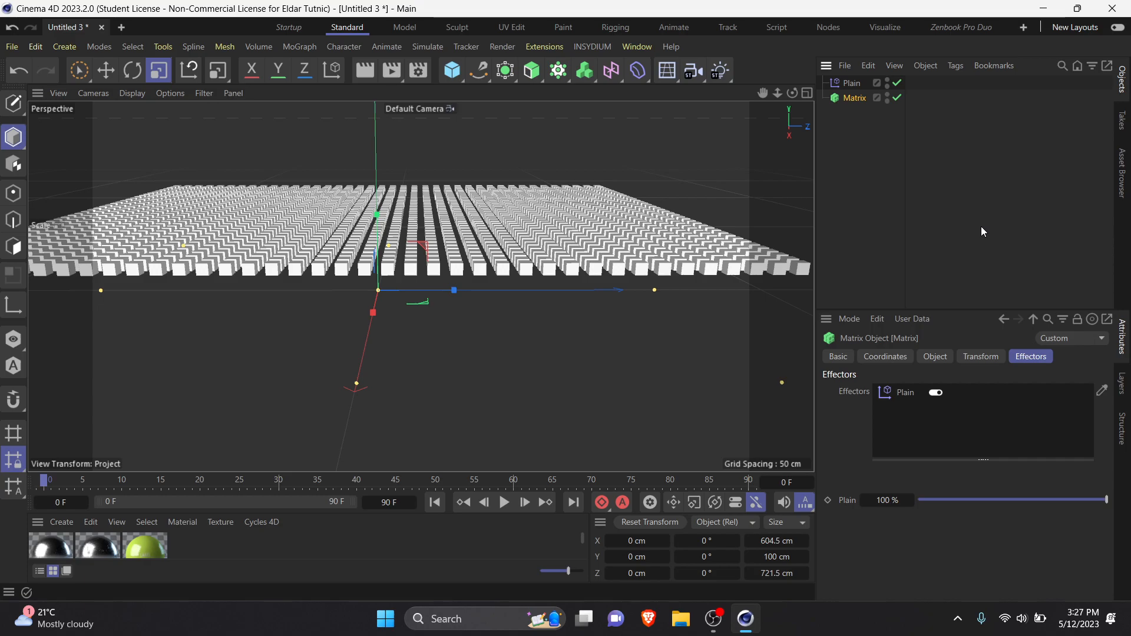
Step: Turn off the Position transform of the newly assigned Plain effector
click(858, 83)
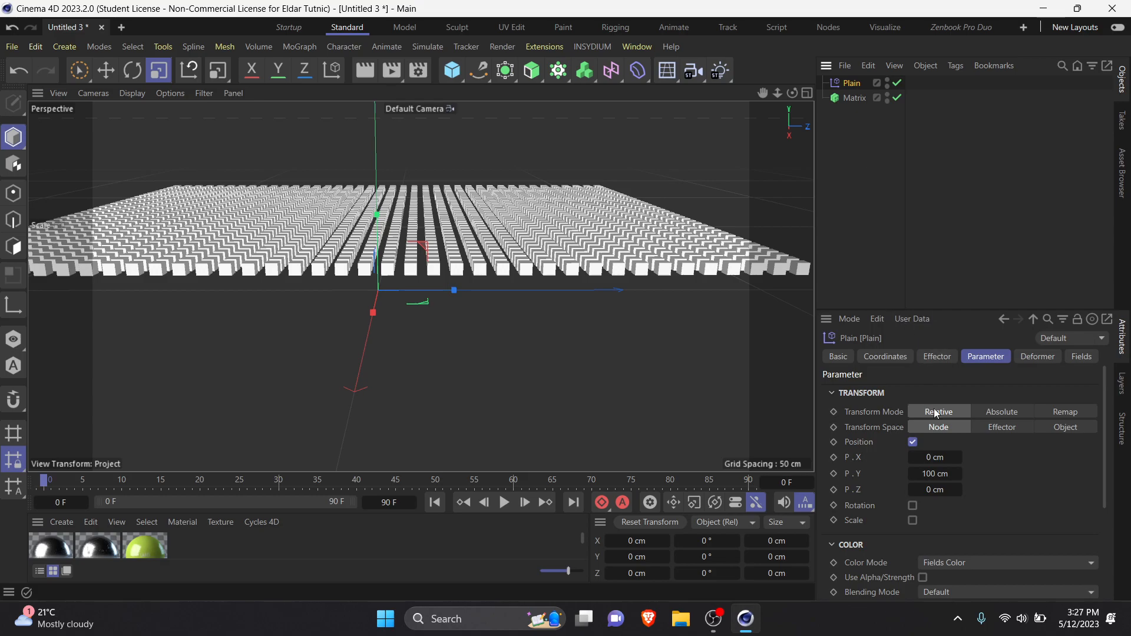
click(913, 442)
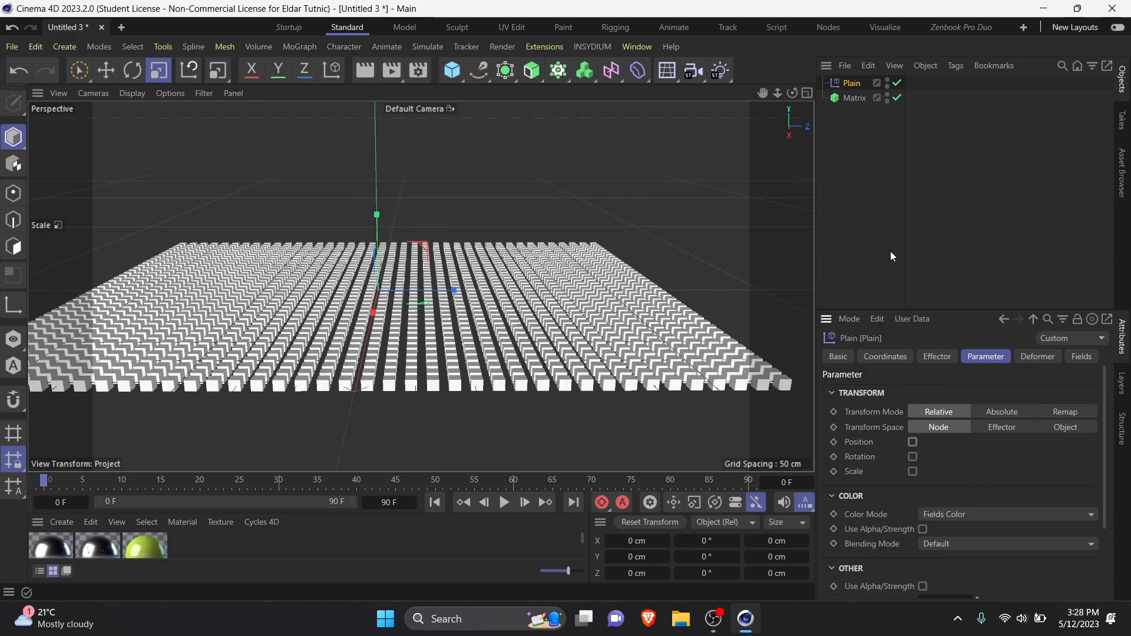
drag(891, 180, 839, 78)
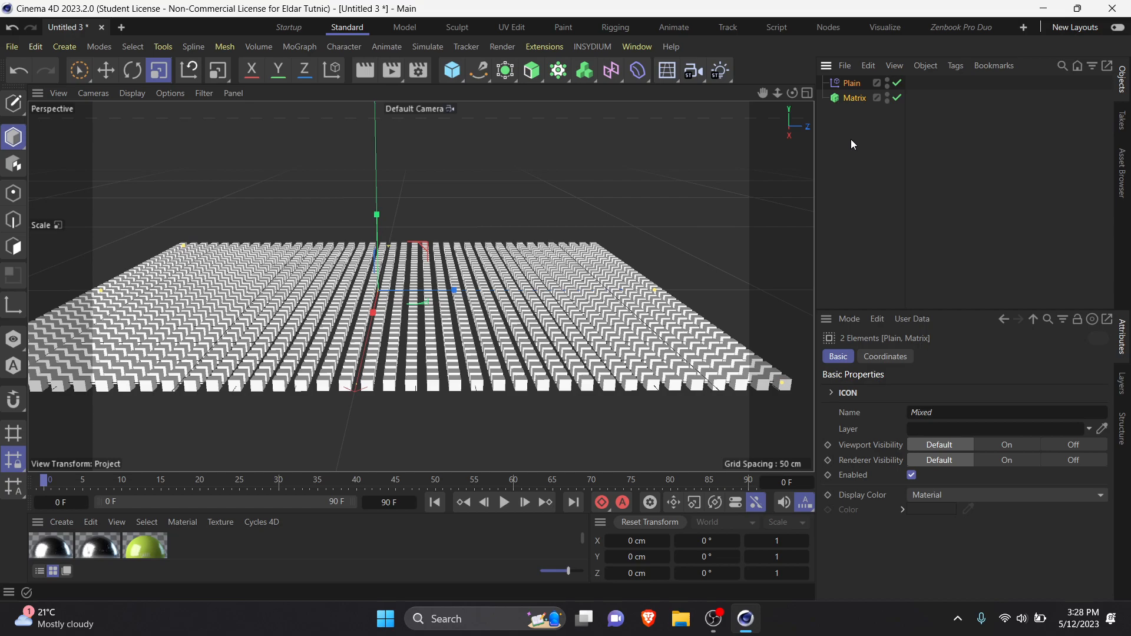
click(851, 139)
click(856, 82)
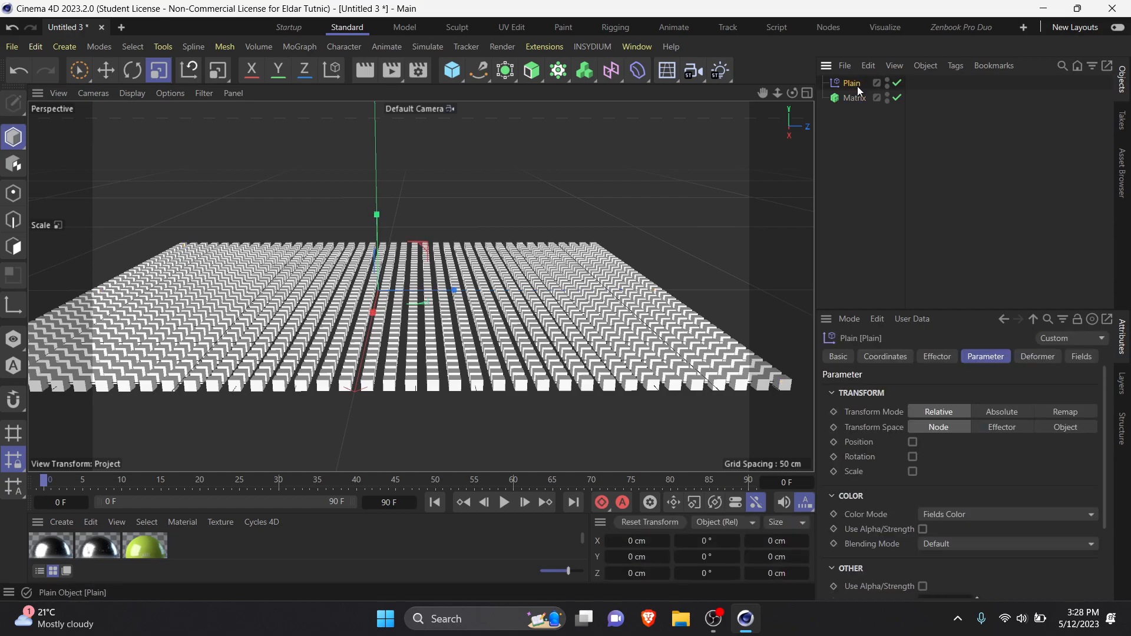
click(866, 132)
click(862, 89)
click(861, 97)
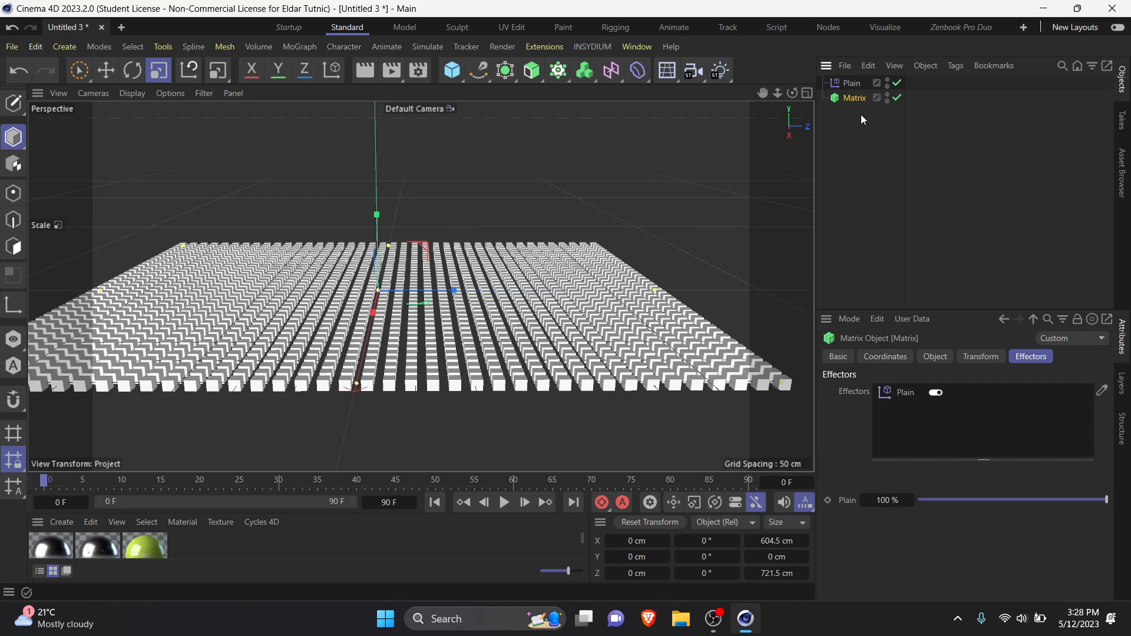
click(861, 115)
click(850, 97)
click(826, 182)
Step: Select the Plain effector and enable its Rotation transform
click(850, 83)
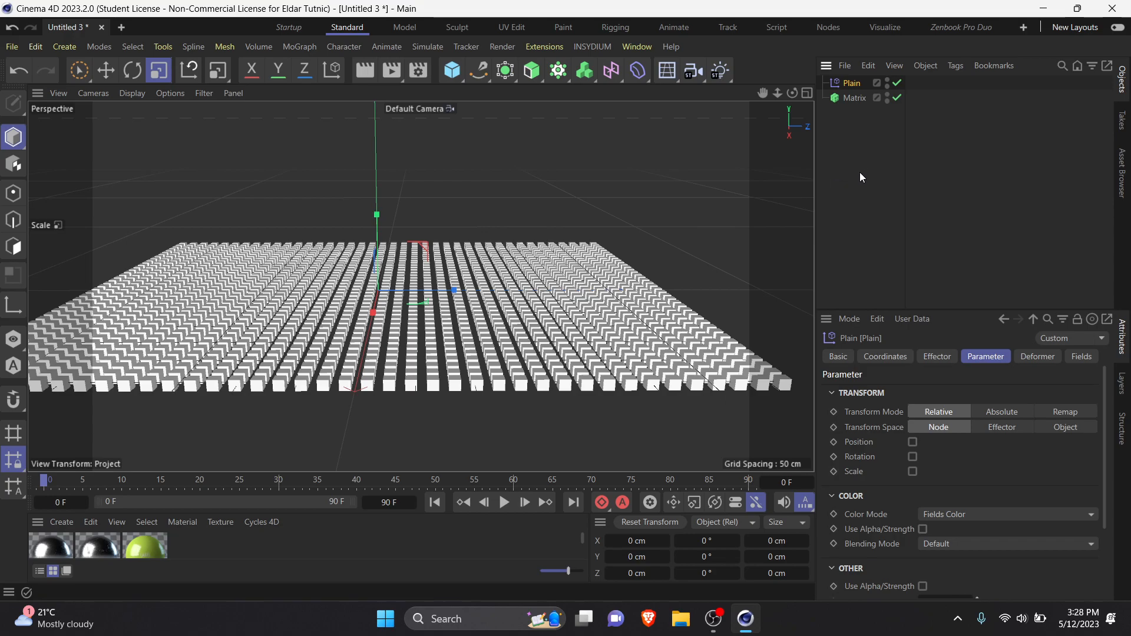
scroll(518, 333, up, 1)
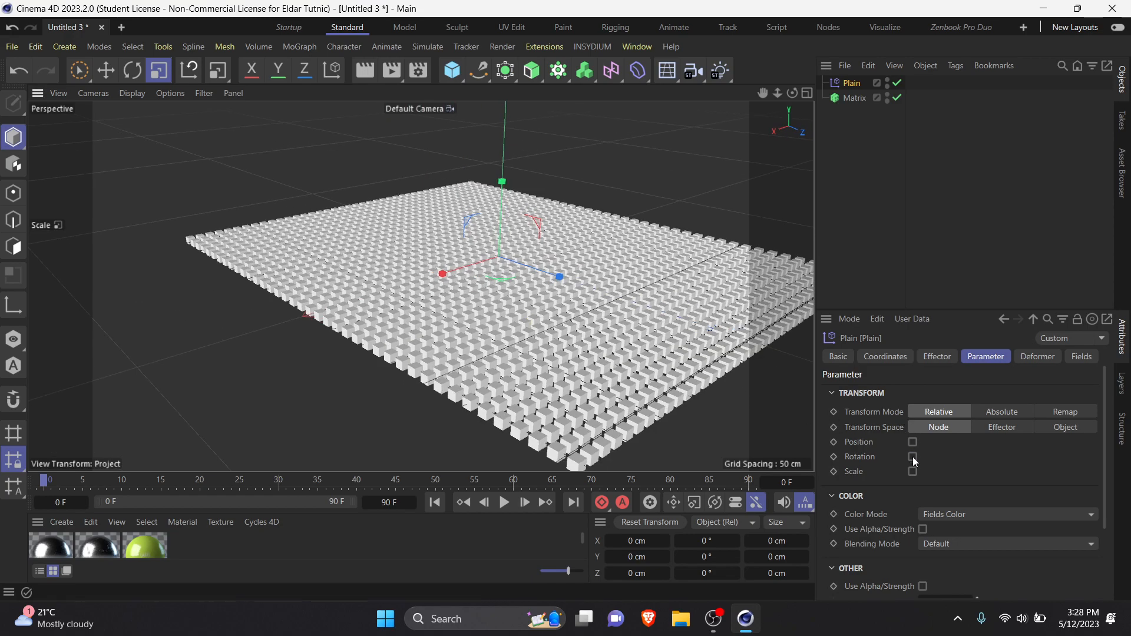
click(912, 457)
mouse_move(471, 282)
alt+mouse_down()
mouse_move(444, 303)
mouse_move(472, 297)
alt+mouse_up()
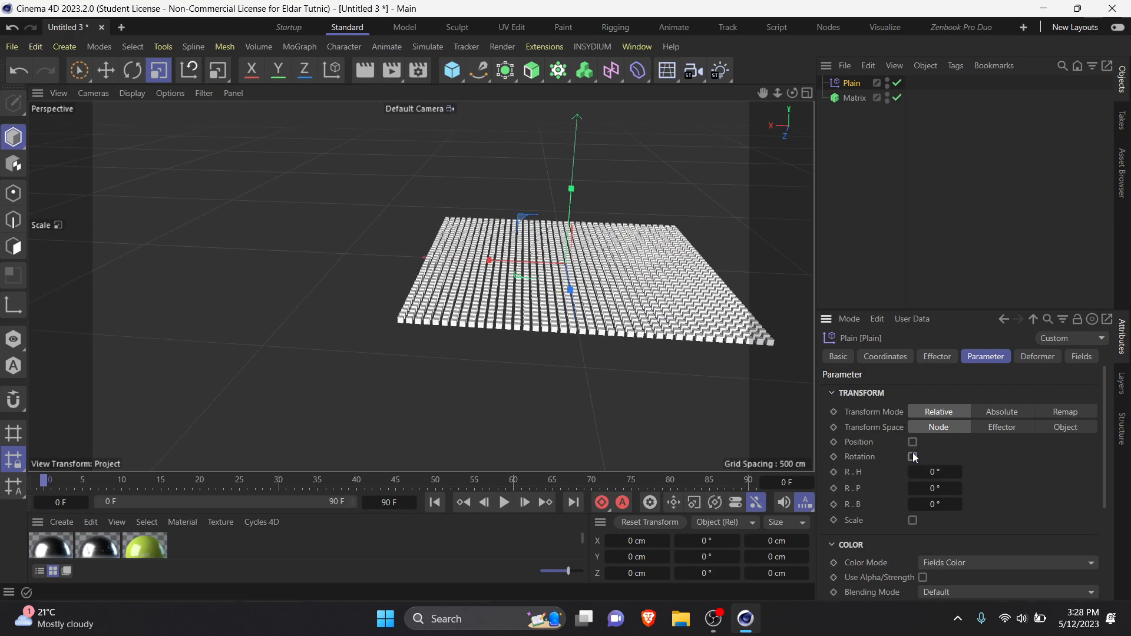
click(912, 457)
click(913, 472)
click(912, 472)
click(912, 457)
Step: Set the Plain effector's R.P rotation to 30° to tilt the Matrix elements
drag(912, 489, 966, 488)
scroll(624, 378, up, 8)
mouse_move(597, 211)
alt+mouse_down()
mouse_move(453, 338)
mouse_move(557, 289)
alt+mouse_up()
alt+middle_drag(557, 289, 353, 305)
drag(952, 488, 1036, 489)
double_click(932, 487)
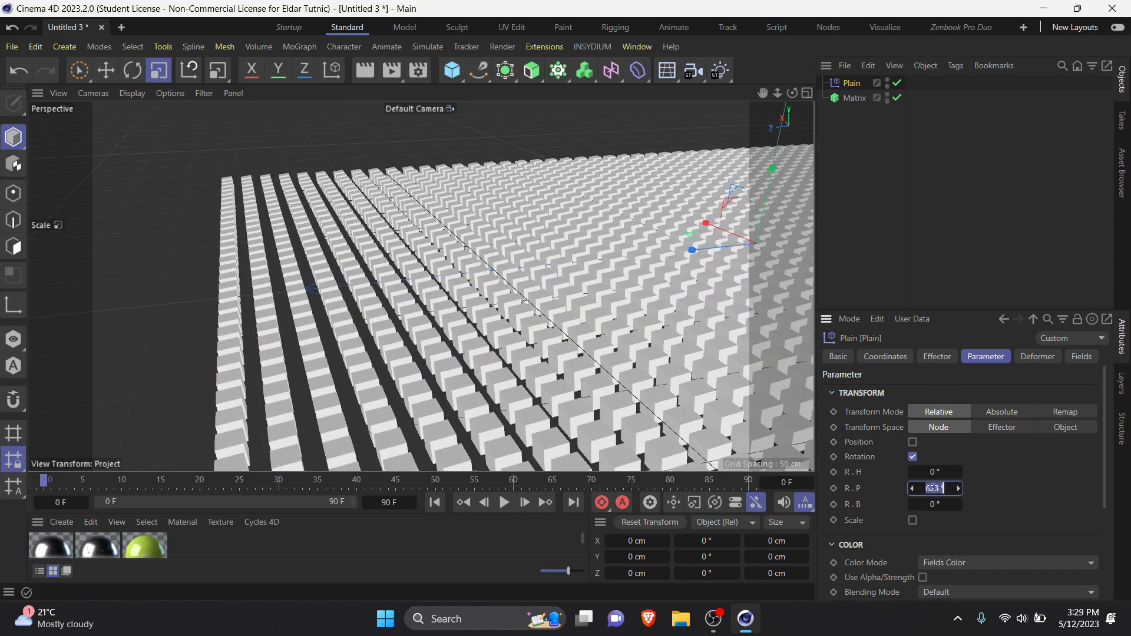
text(50)
key(Return)
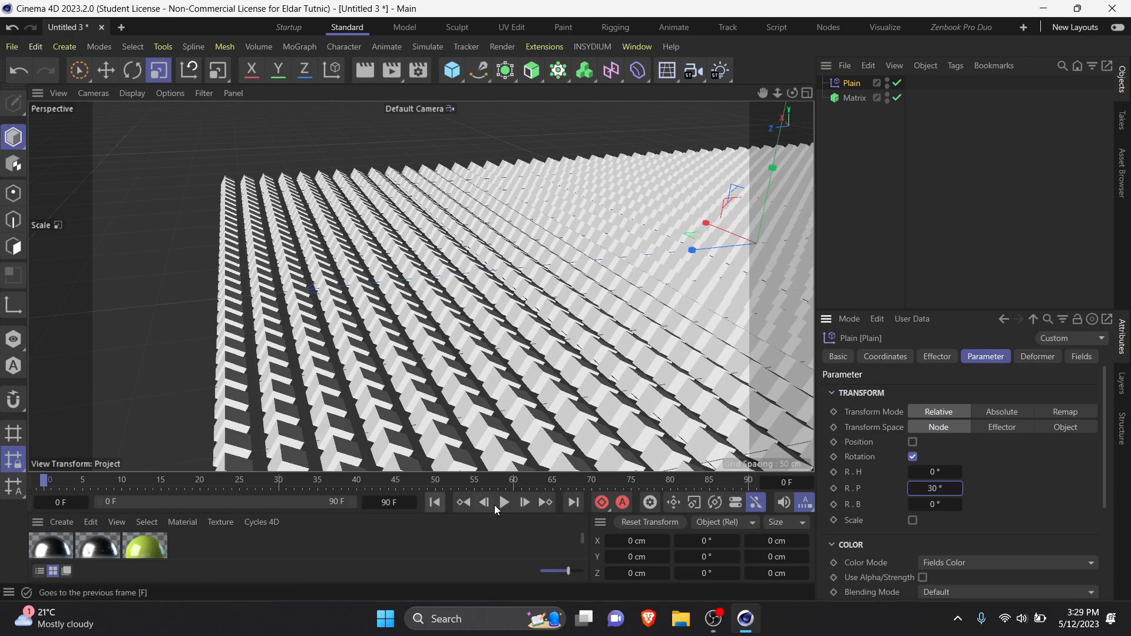
Step: Play the timeline briefly and inspect the tilted Matrix elements from several angles
click(505, 505)
scroll(507, 379, down, 3)
alt+middle_drag(505, 380, 215, 382)
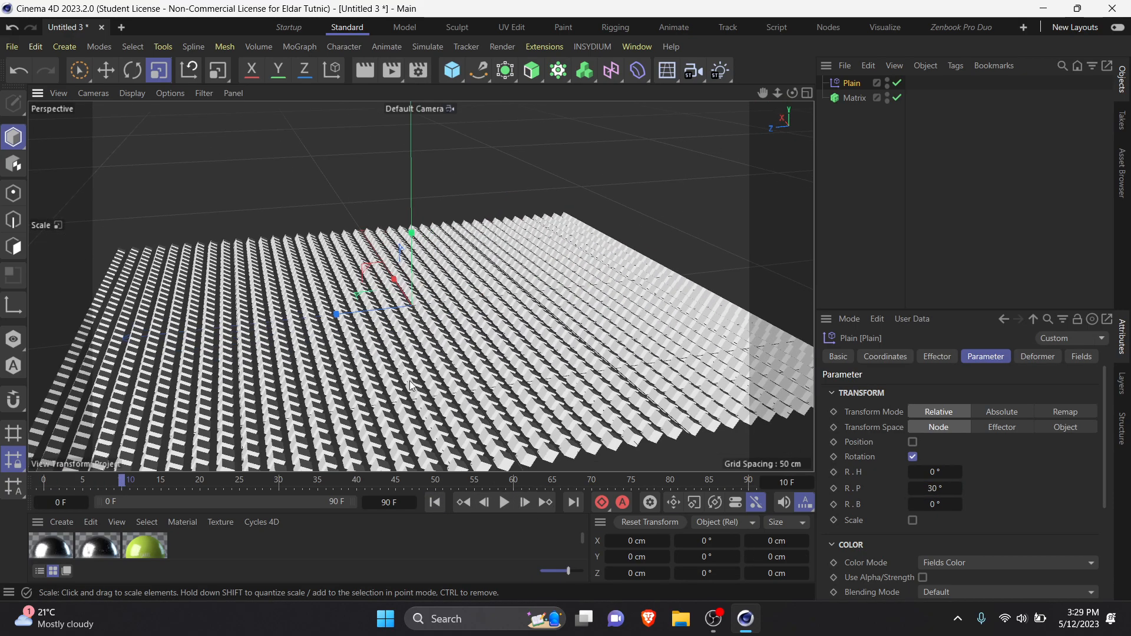
alt+drag(456, 382, 380, 370)
scroll(460, 354, up, 5)
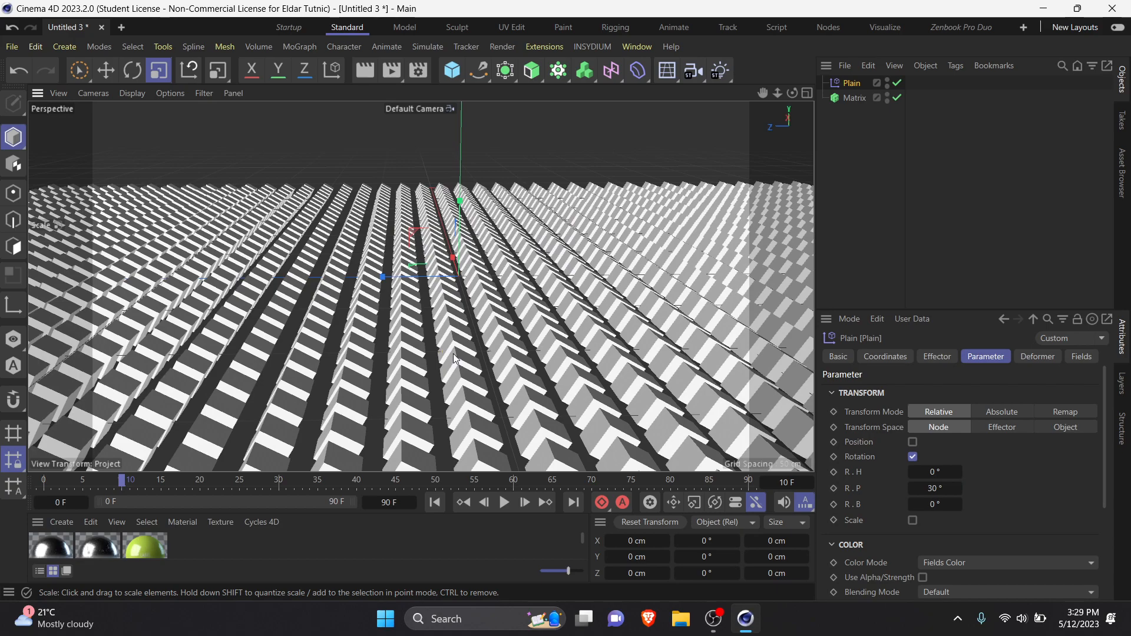
scroll(463, 356, down, 2)
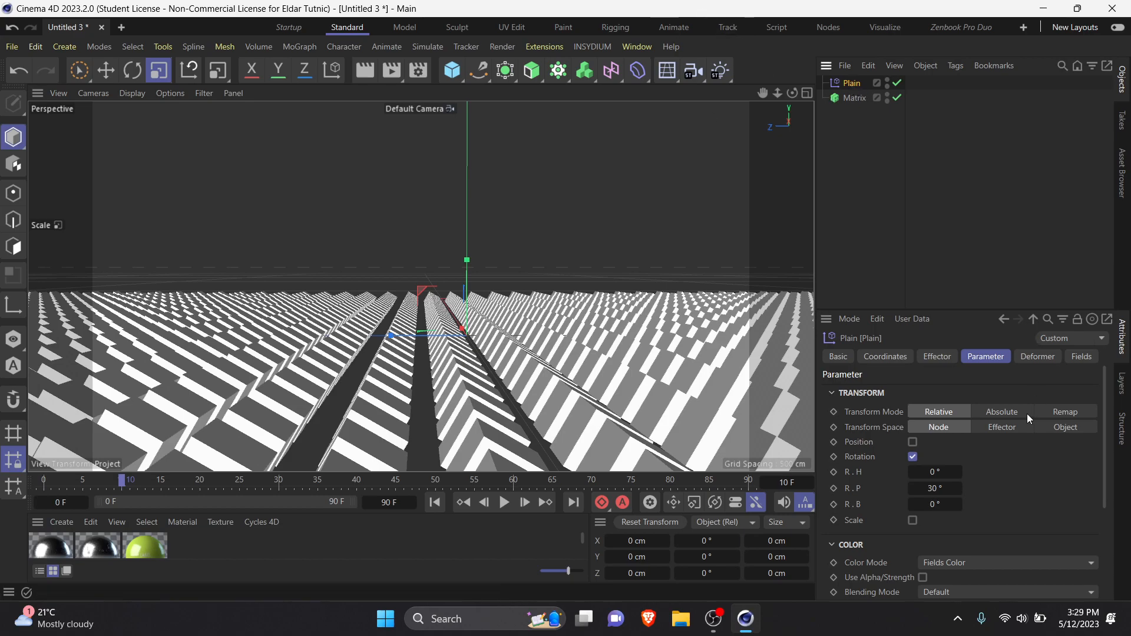
Step: Add a Spherical Field to the Plain effector to limit the rotation to part of the Matrix
click(1086, 356)
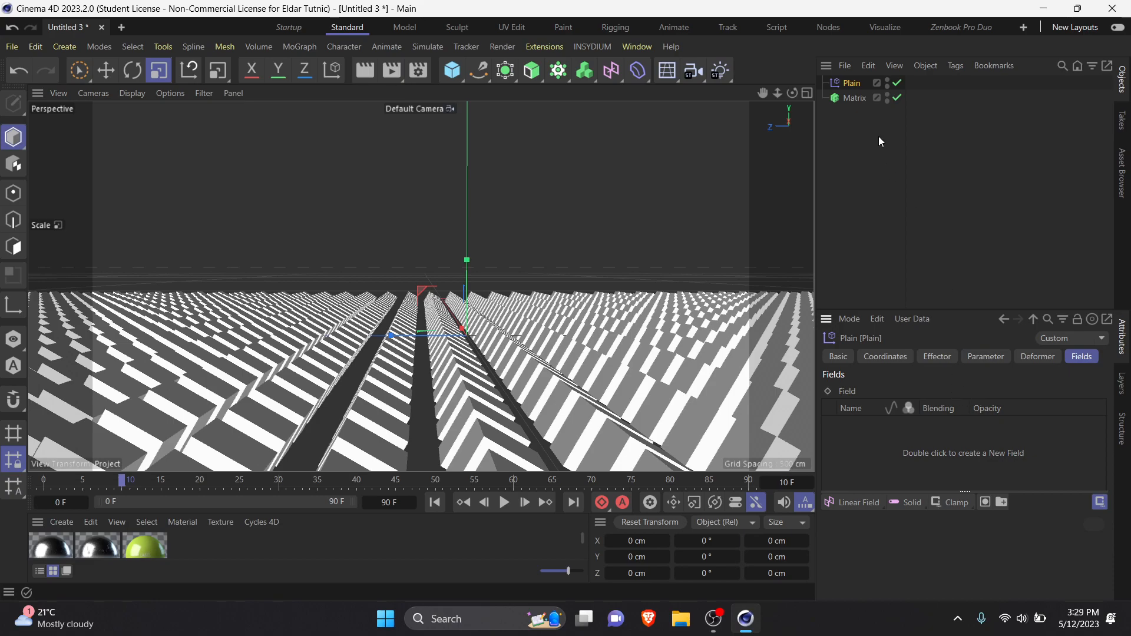
click(871, 504)
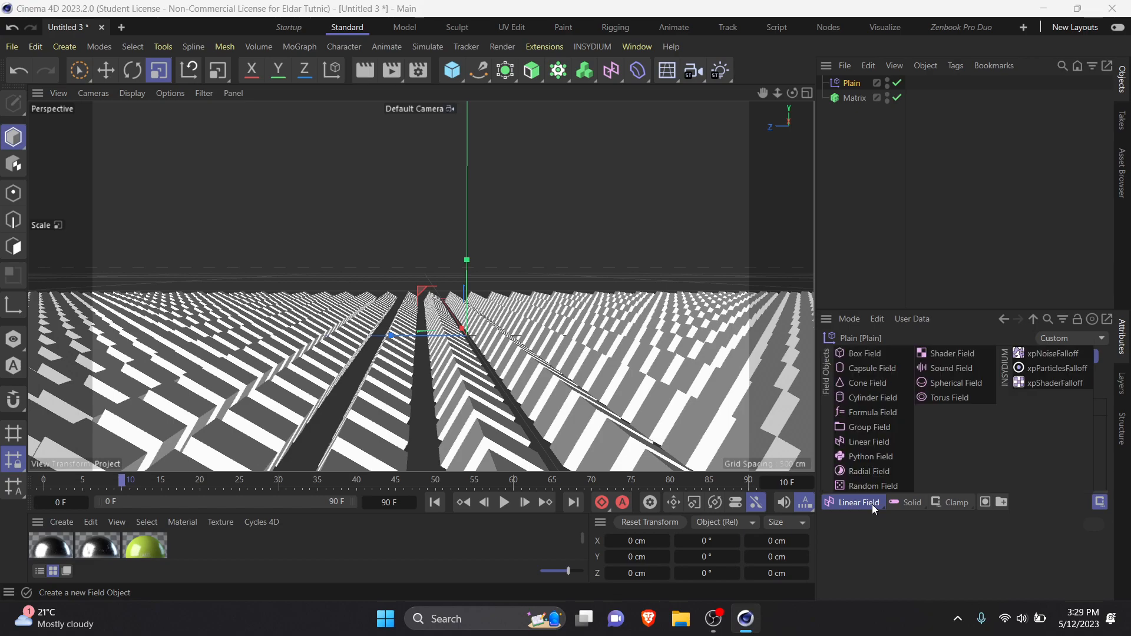
click(941, 384)
scroll(480, 332, down, 10)
alt+drag(458, 383, 461, 430)
scroll(486, 335, up, 4)
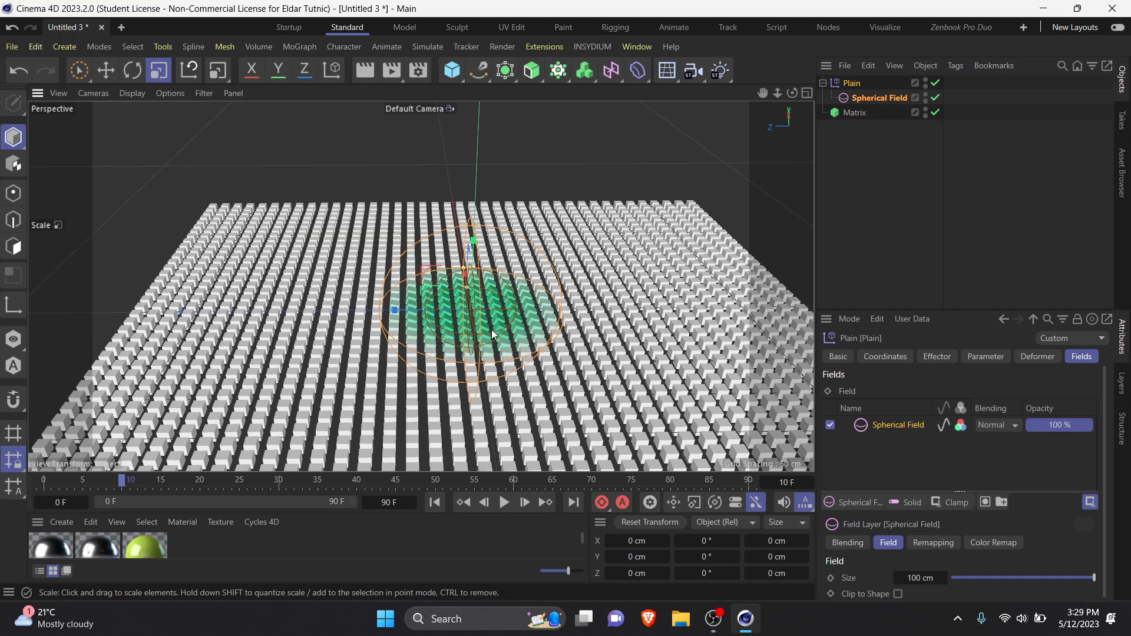
Step: Scale up the Spherical Field so it affects more of the Matrix, and decline the incoming video call
key(t)
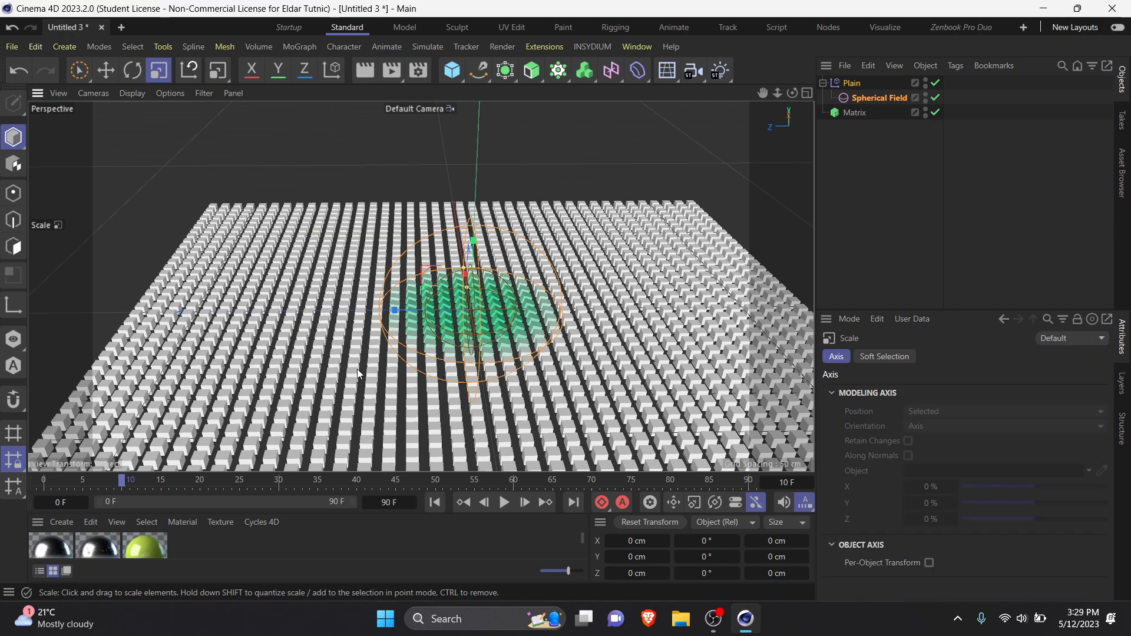
drag(359, 368, 848, 209)
scroll(306, 363, down, 3)
alt+drag(659, 353, 509, 392)
scroll(532, 329, up, 4)
scroll(427, 289, up, 8)
alt+drag(426, 289, 302, 351)
scroll(386, 381, down, 10)
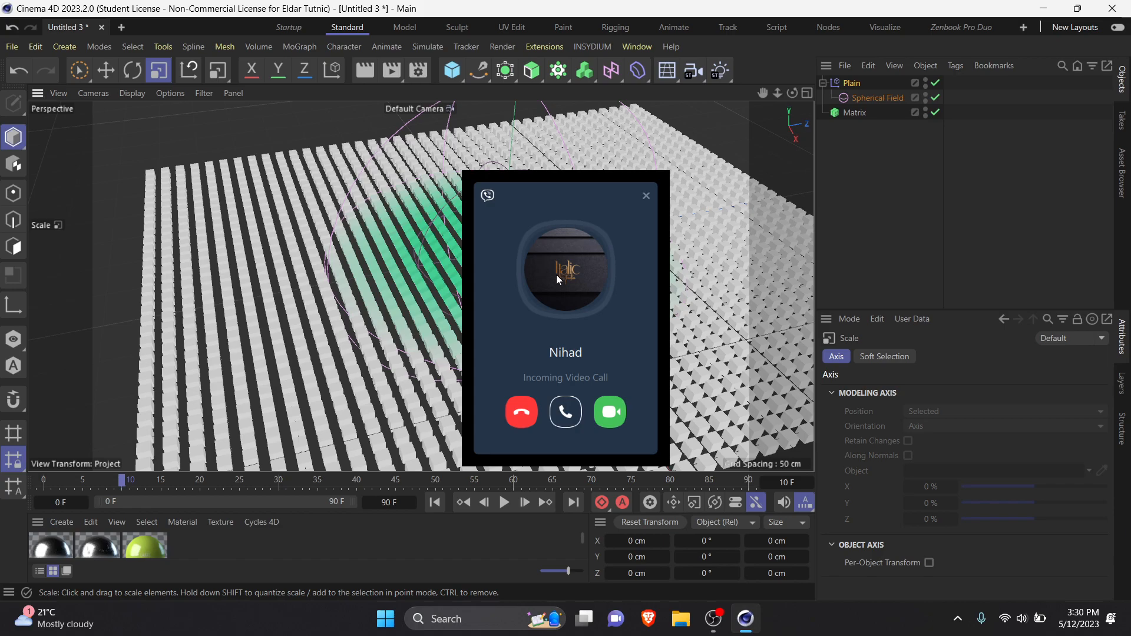
click(527, 417)
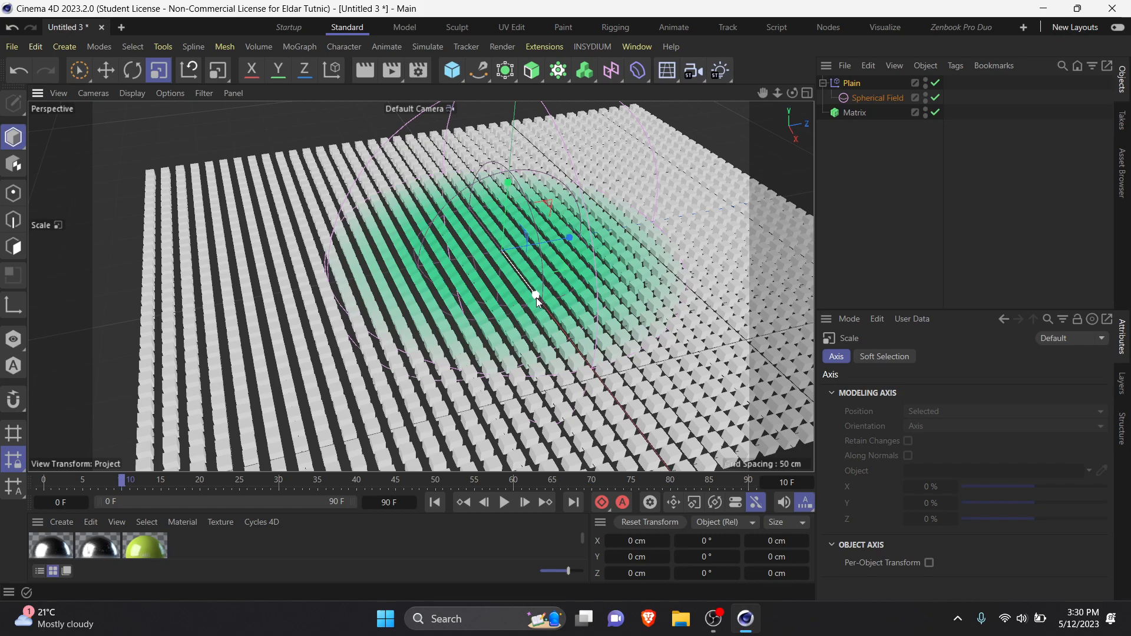
Step: Turn off the Plain effector's Rotation transform and enable its Position transform instead
scroll(589, 324, up, 2)
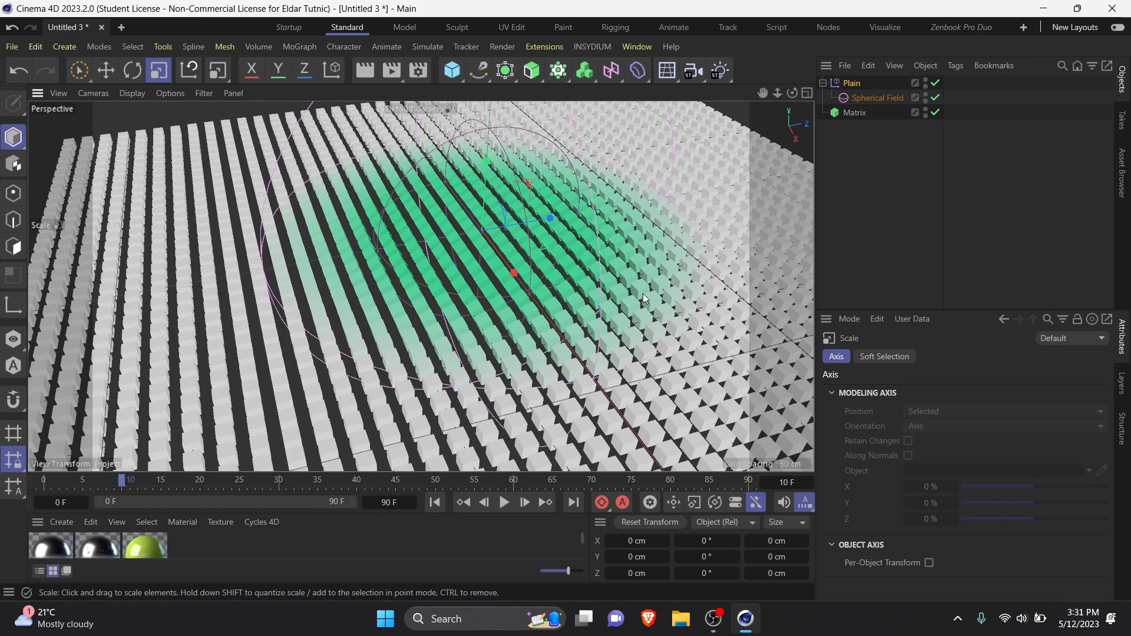
click(847, 81)
click(979, 358)
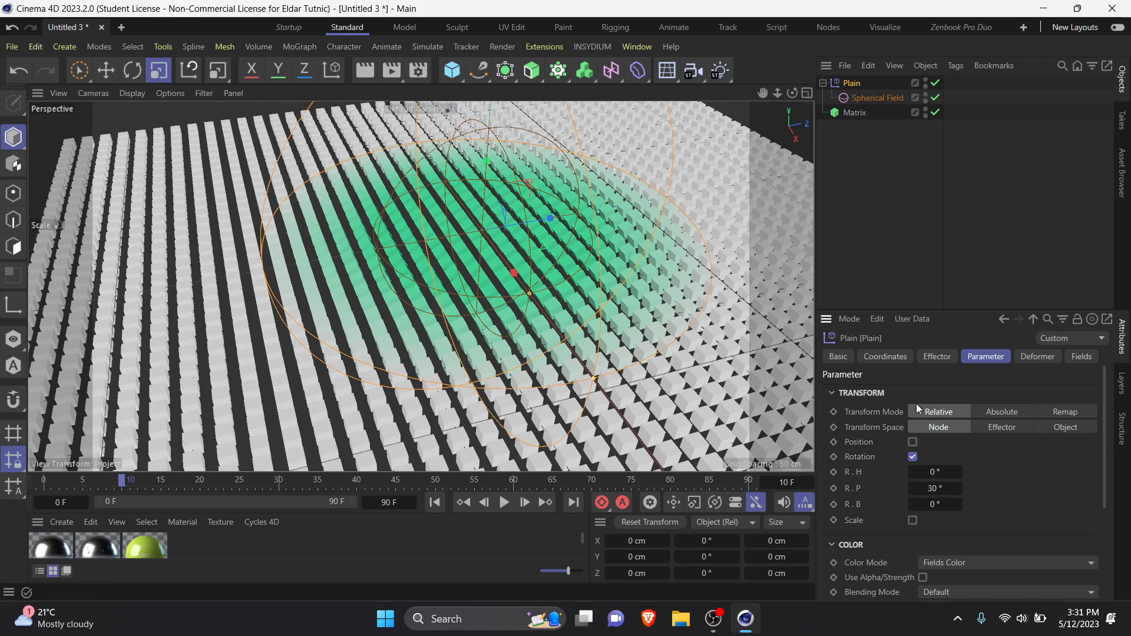
click(913, 456)
click(912, 442)
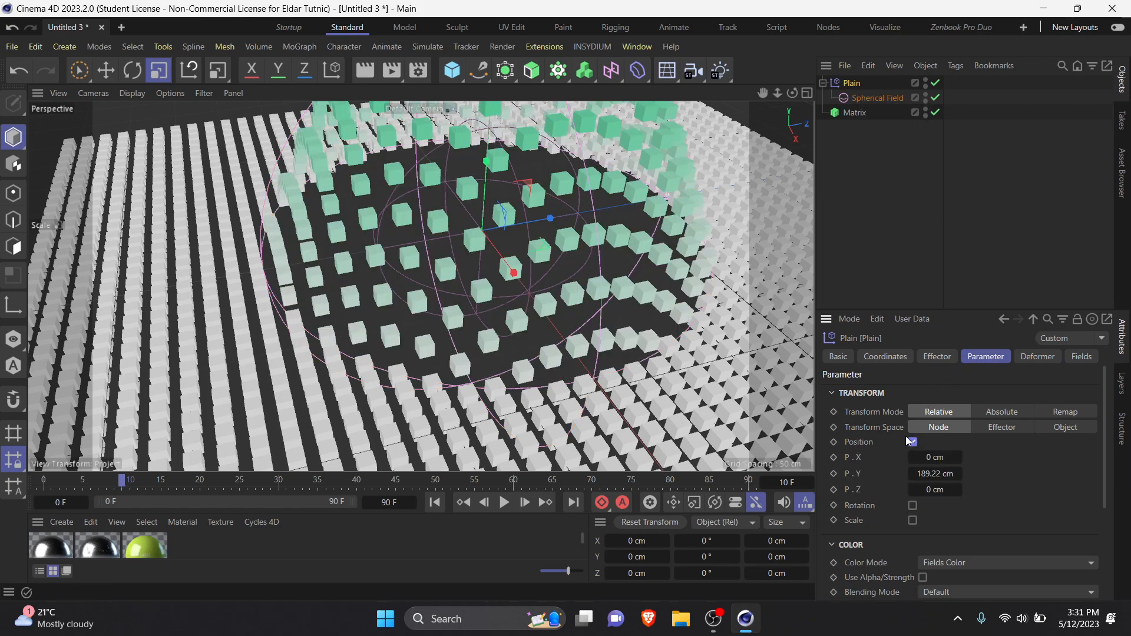
scroll(559, 285, down, 8)
alt+drag(585, 292, 523, 295)
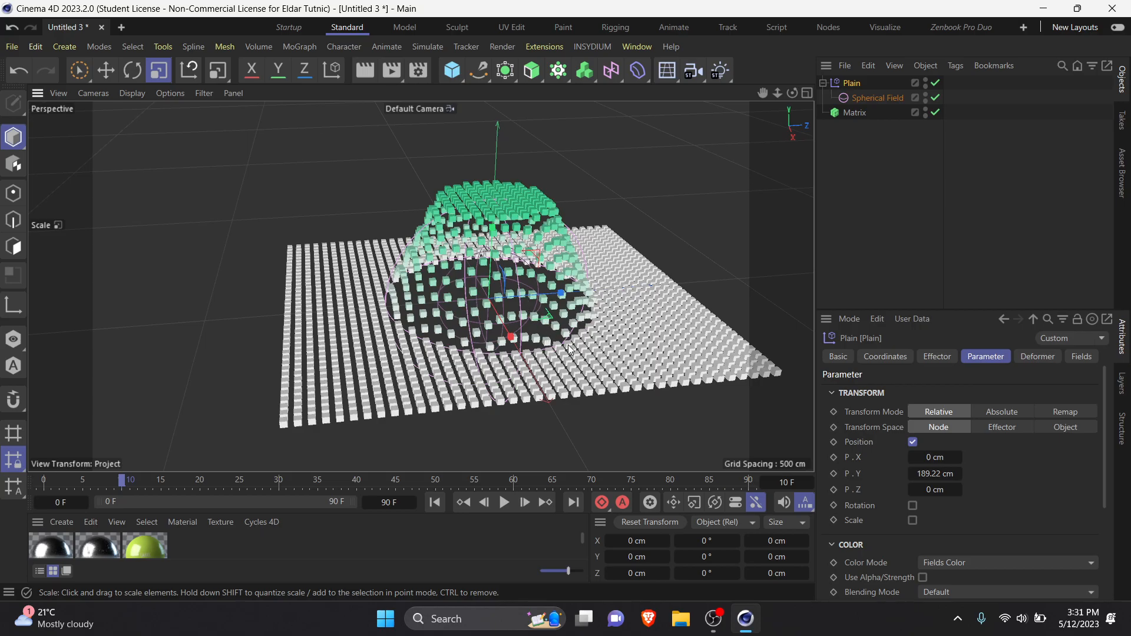
scroll(569, 344, up, 4)
alt+drag(590, 337, 517, 301)
alt+drag(695, 197, 646, 211)
scroll(603, 242, down, 3)
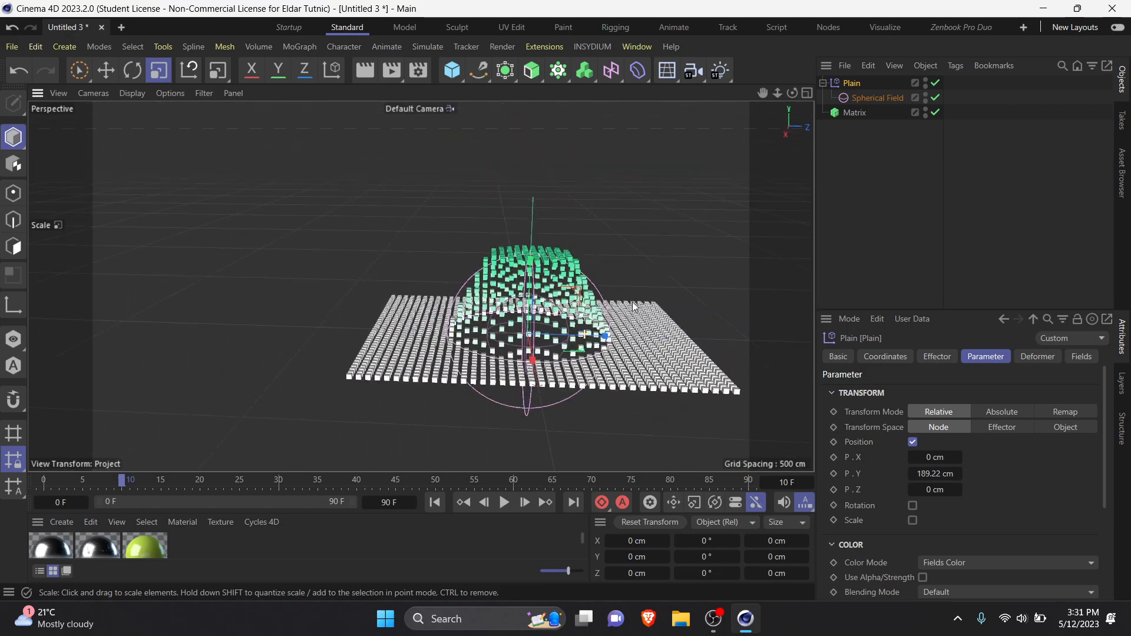
Step: Move the Spherical Field along Z to about 573 cm, beyond the Matrix, and record a keyframe at frame 0
click(869, 100)
key(e)
drag(606, 335, 485, 401)
drag(417, 335, 648, 344)
drag(100, 479, 2, 480)
click(599, 504)
Step: Record a keyframe at frame 90 with the Spherical Field on the Matrix's opposite side, and play the animation
drag(623, 481, 806, 492)
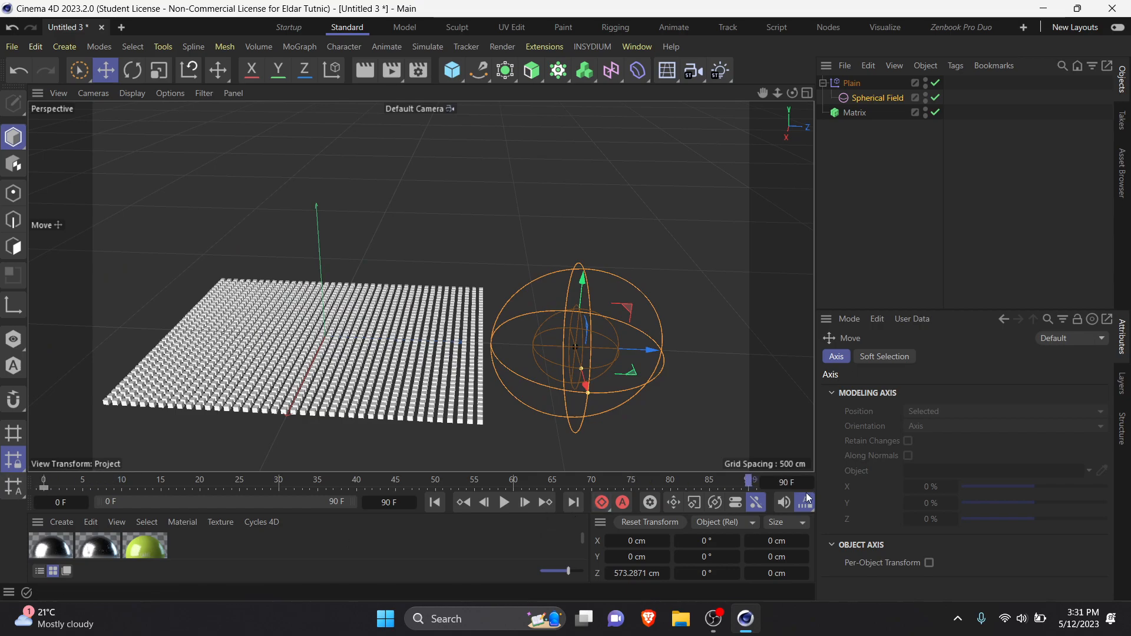
drag(648, 350, 170, 330)
click(602, 502)
click(504, 502)
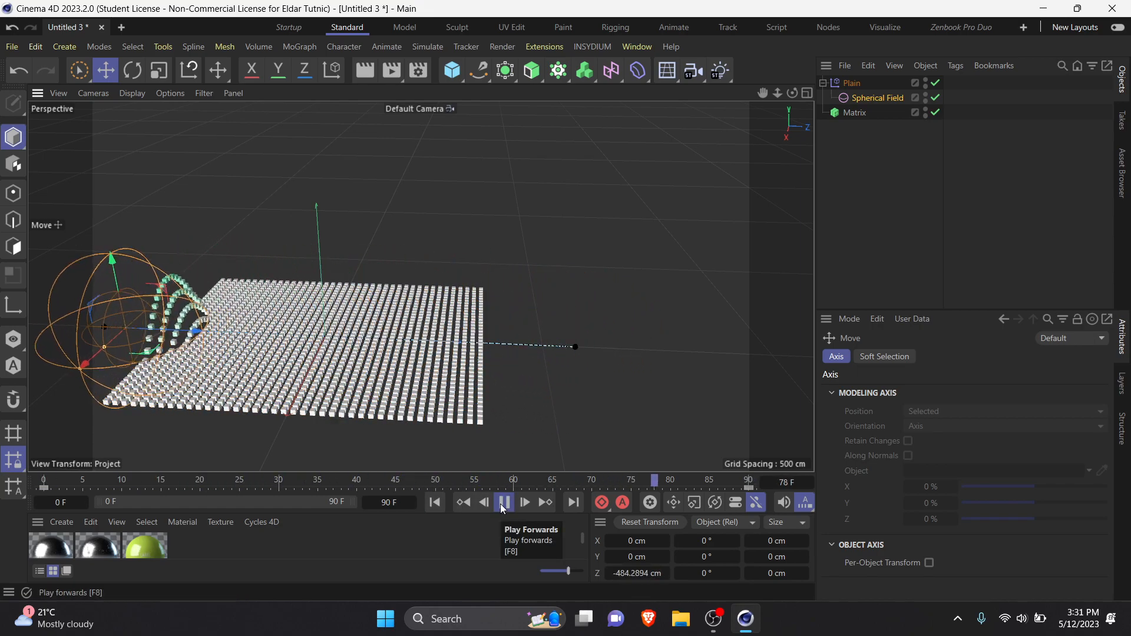
click(503, 503)
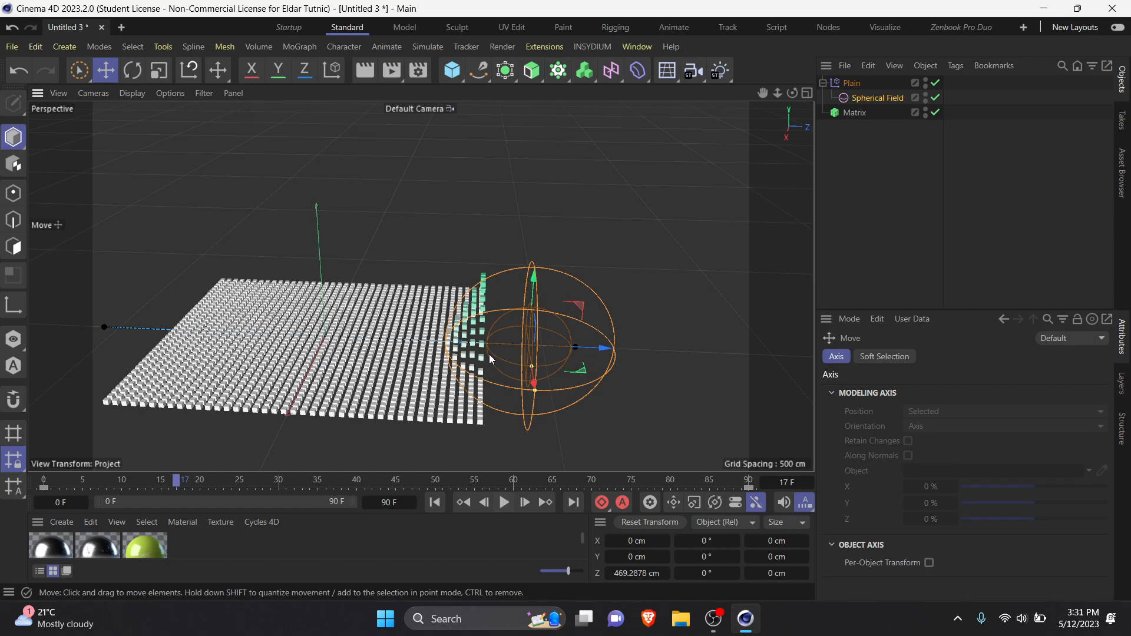
Step: Delete all objects from the scene
click(871, 174)
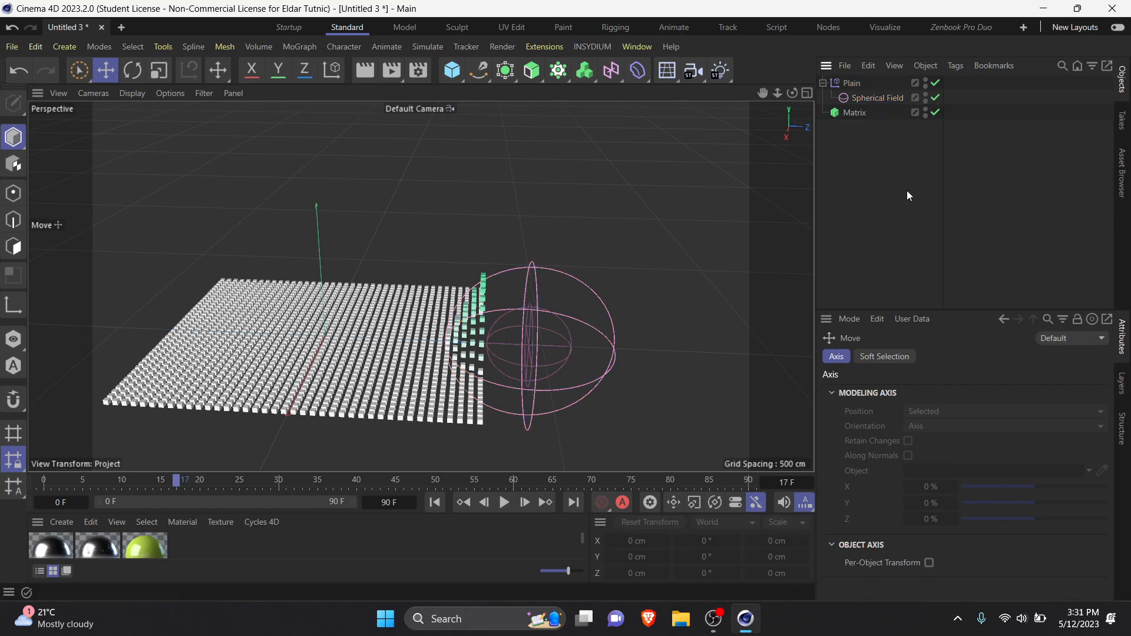
key(ctrl+a)
key(Delete)
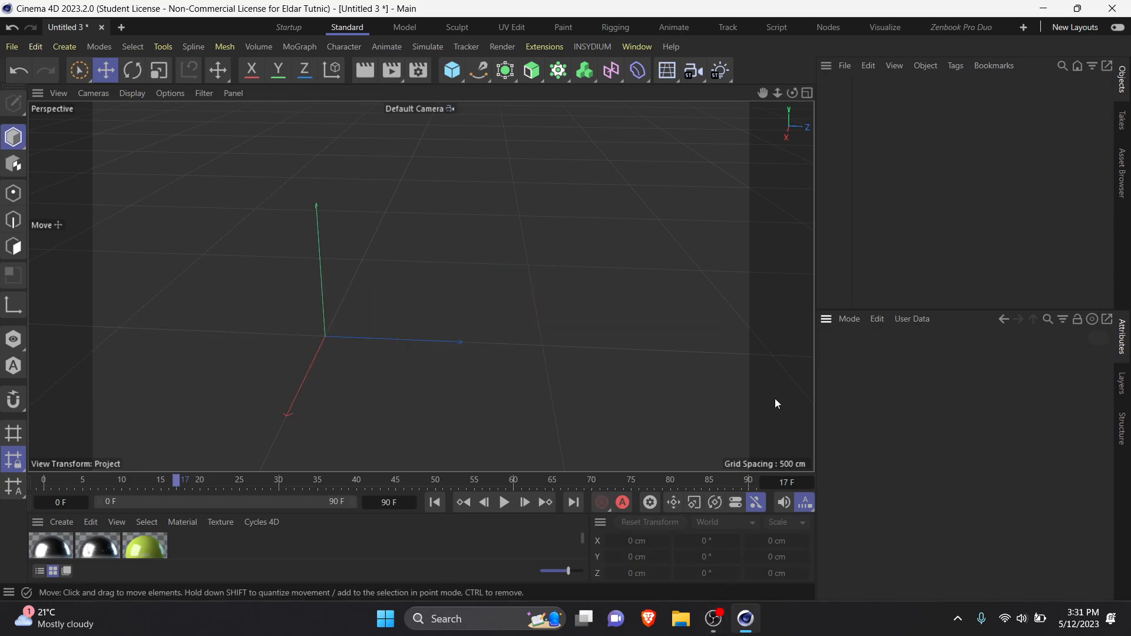
Step: Add a new Matrix object to the empty scene
click(556, 76)
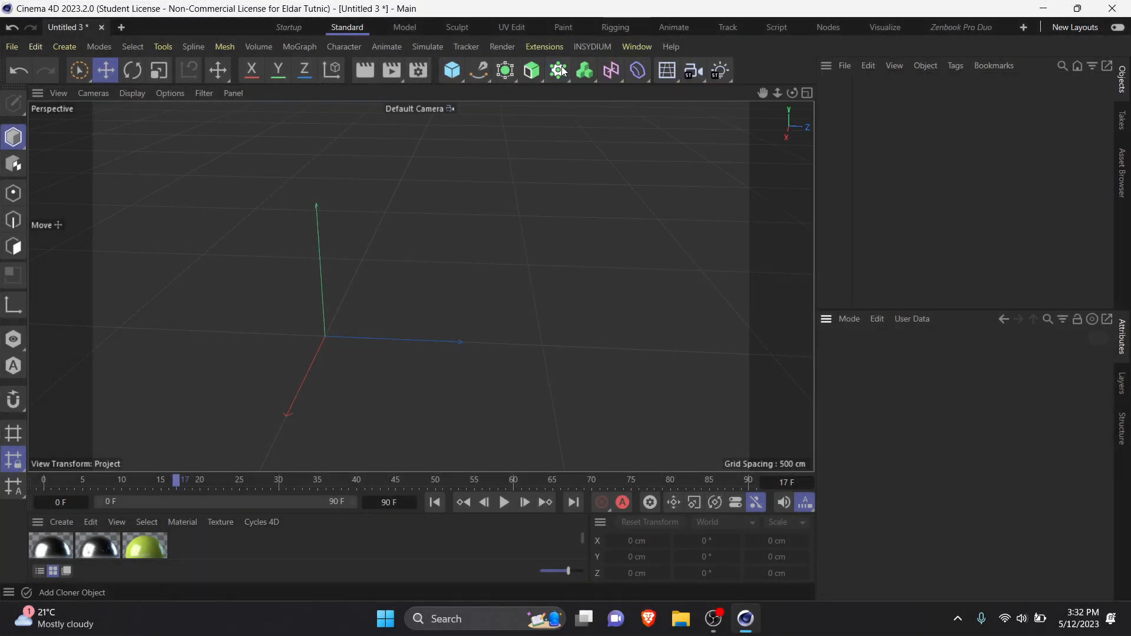
click(559, 71)
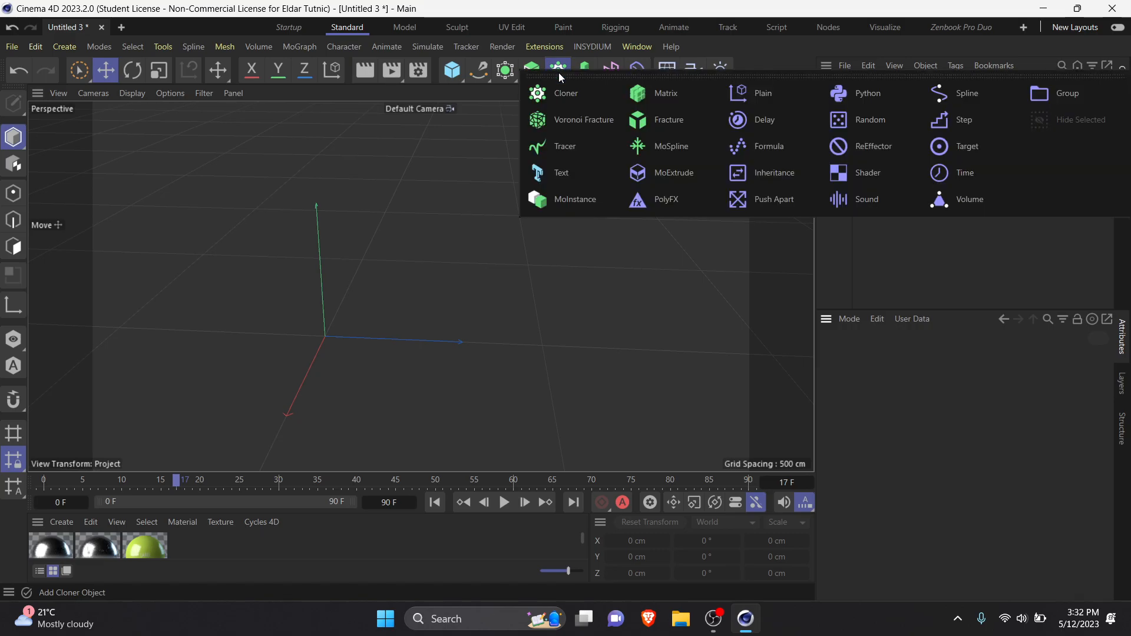
click(678, 96)
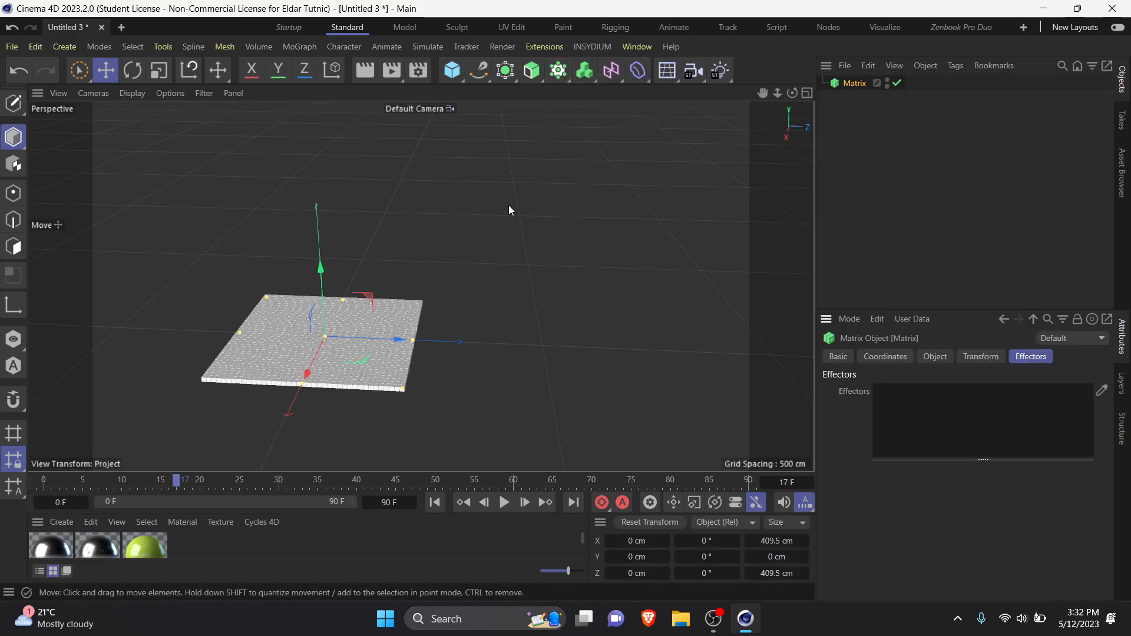
scroll(295, 319, up, 7)
scroll(390, 316, down, 4)
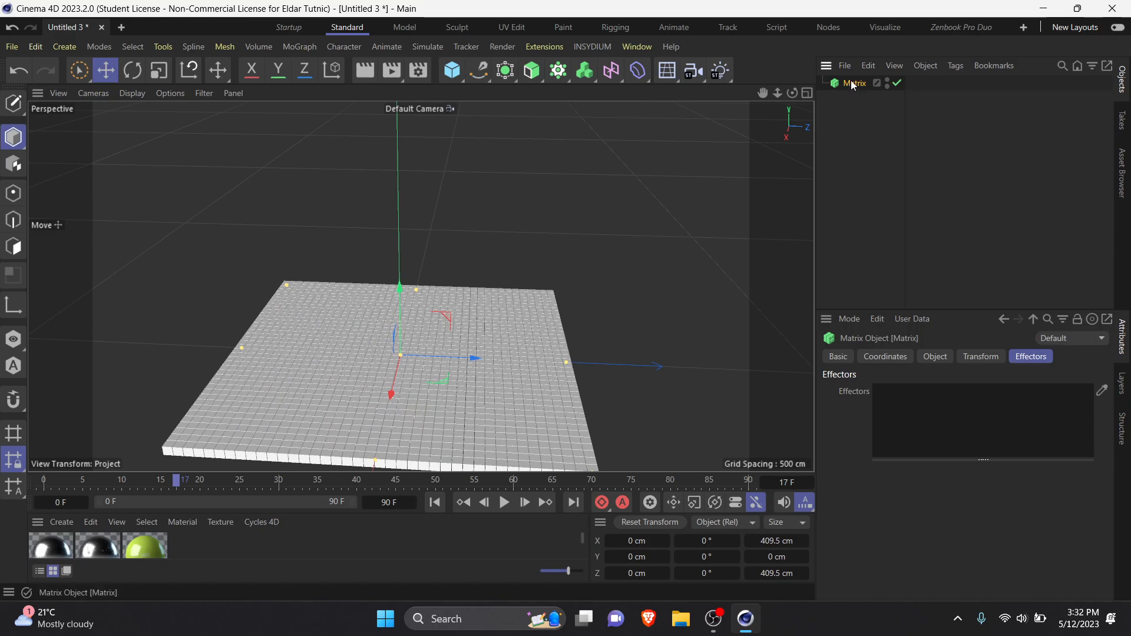
Step: Spread out the Matrix grid by setting its per-step size to 17.5 cm in X and 20.5 cm in Z
click(937, 356)
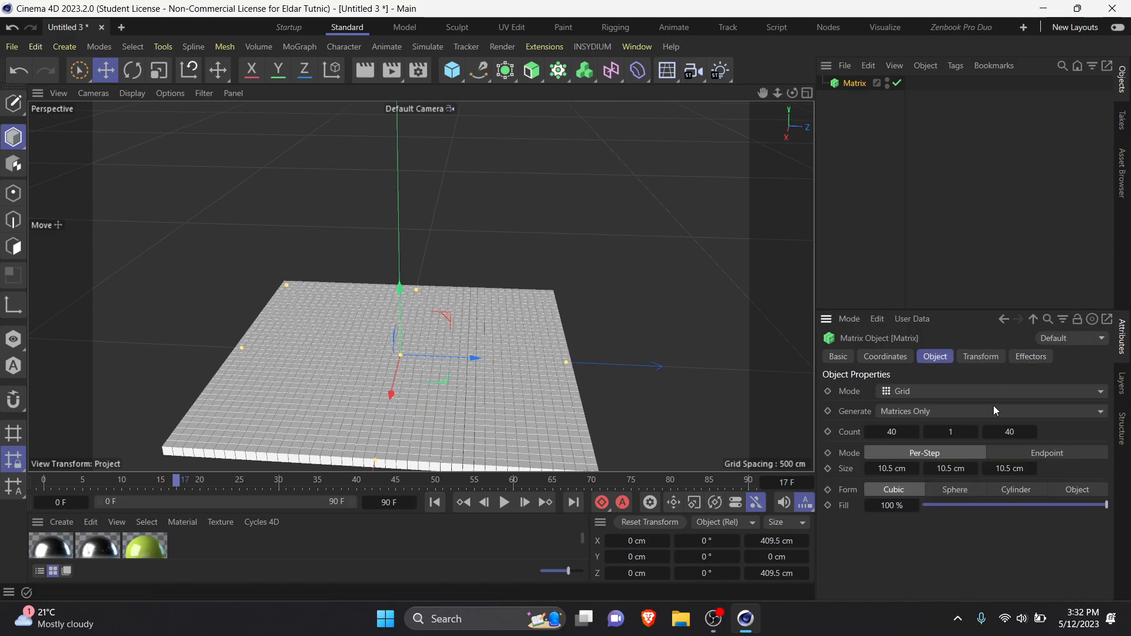
alt+middle_drag(530, 353, 518, 277)
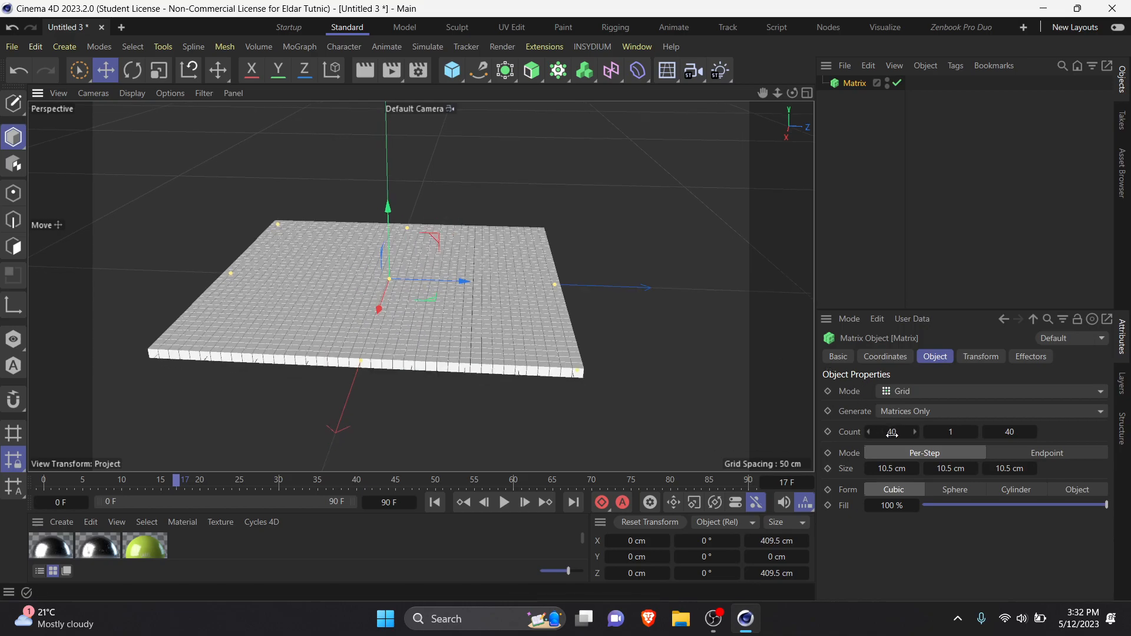
drag(891, 468, 1040, 470)
scroll(493, 355, down, 3)
alt+middle_drag(447, 371, 466, 379)
mouse_move(464, 375)
alt+mouse_down()
mouse_move(482, 400)
mouse_move(462, 366)
mouse_move(319, 395)
mouse_move(469, 360)
alt+mouse_up()
scroll(483, 345, up, 2)
alt+middle_drag(469, 360, 443, 427)
alt+drag(443, 412, 432, 392)
alt+middle_drag(432, 392, 433, 386)
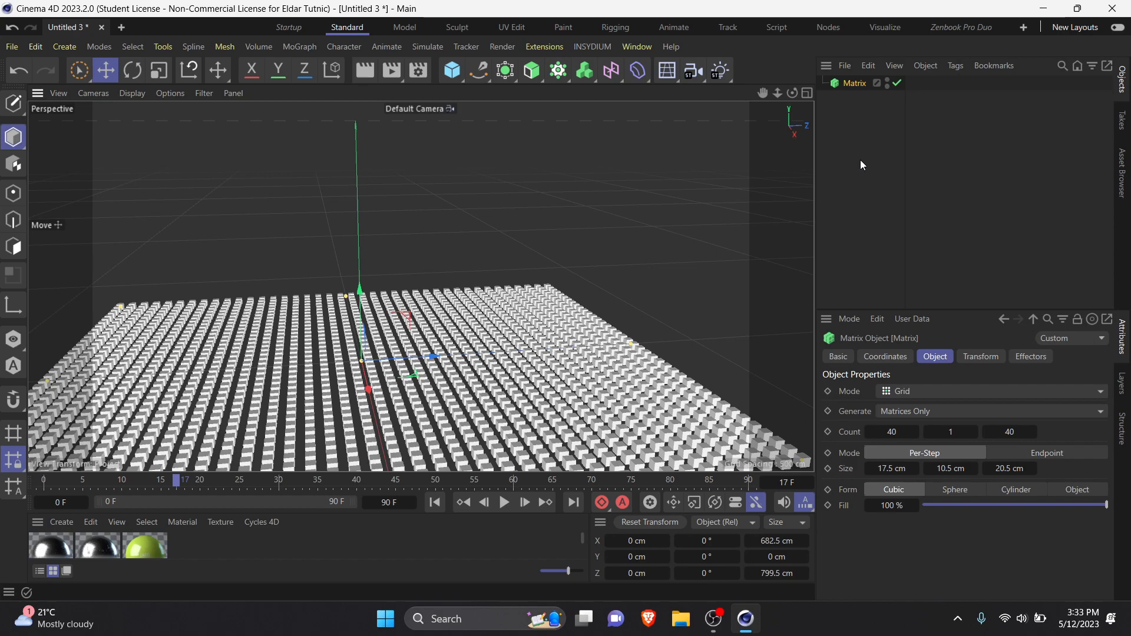
Step: Add a Plain effector with the Matrix selected and display the effector's transform parameters
click(300, 47)
mouse_move(341, 79)
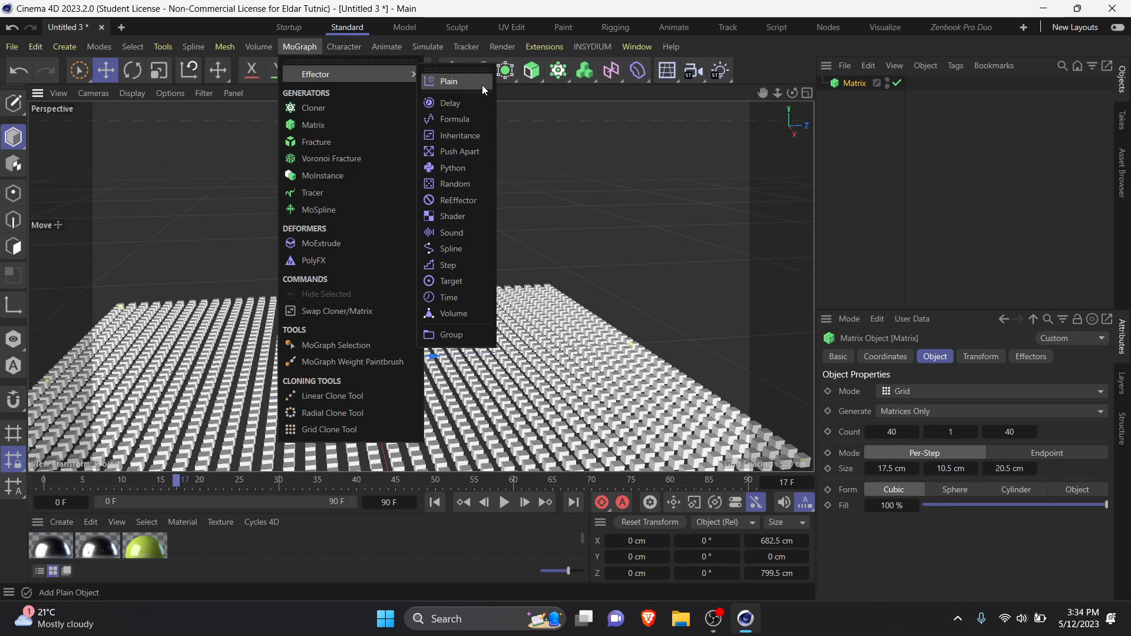
click(482, 84)
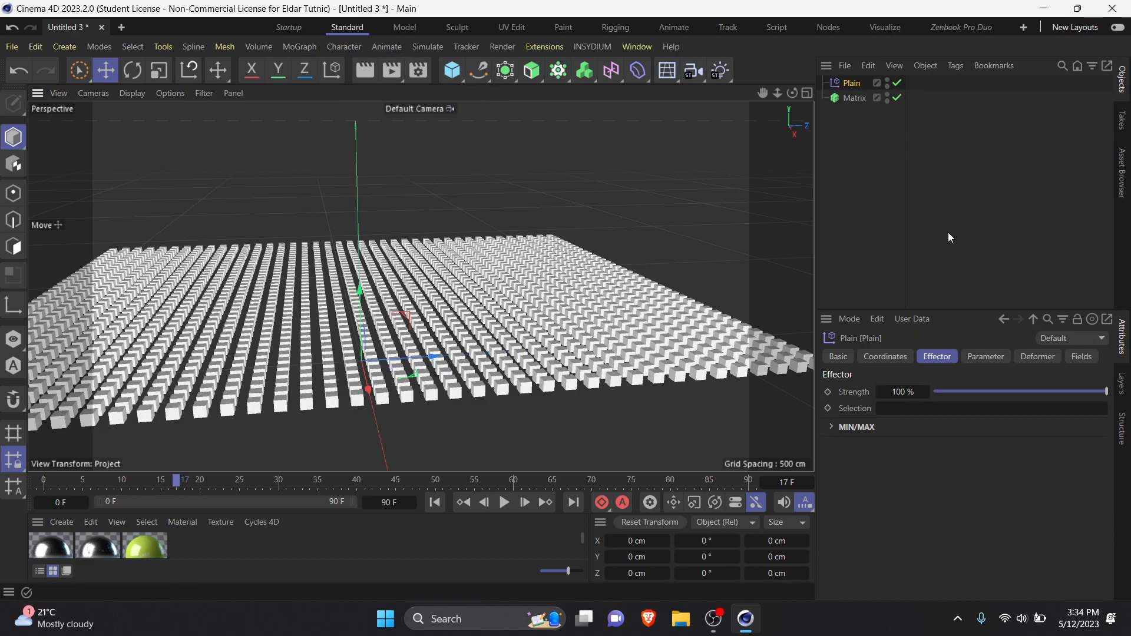
click(996, 356)
click(946, 354)
click(969, 358)
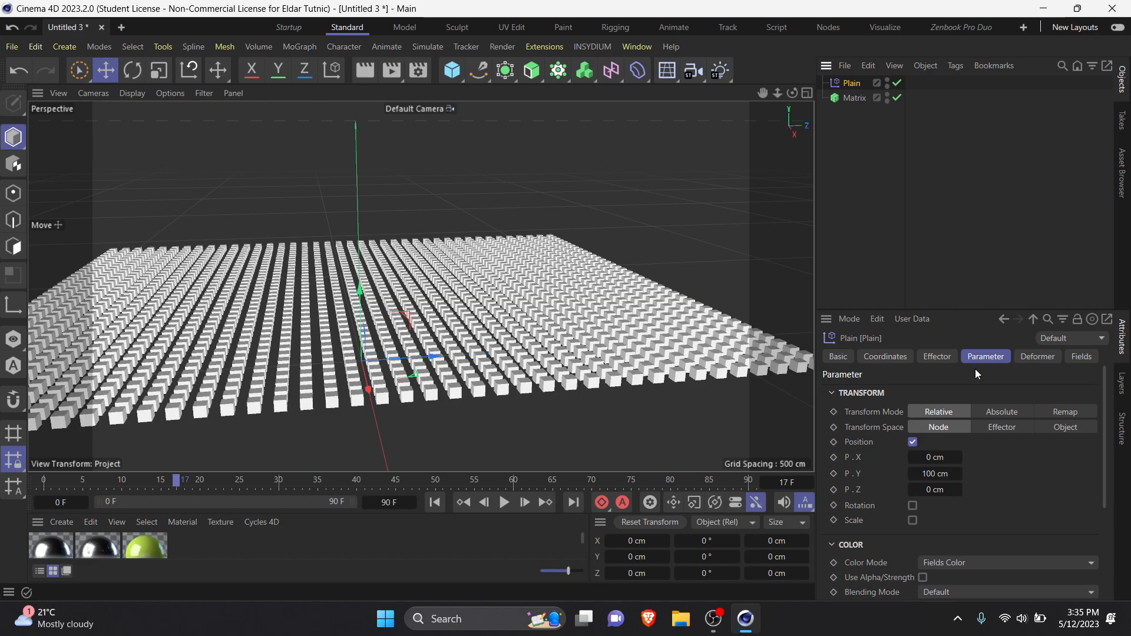
Step: Check the Matrix's Effectors list and demonstrate how the Plain effector is assigned to it
click(849, 98)
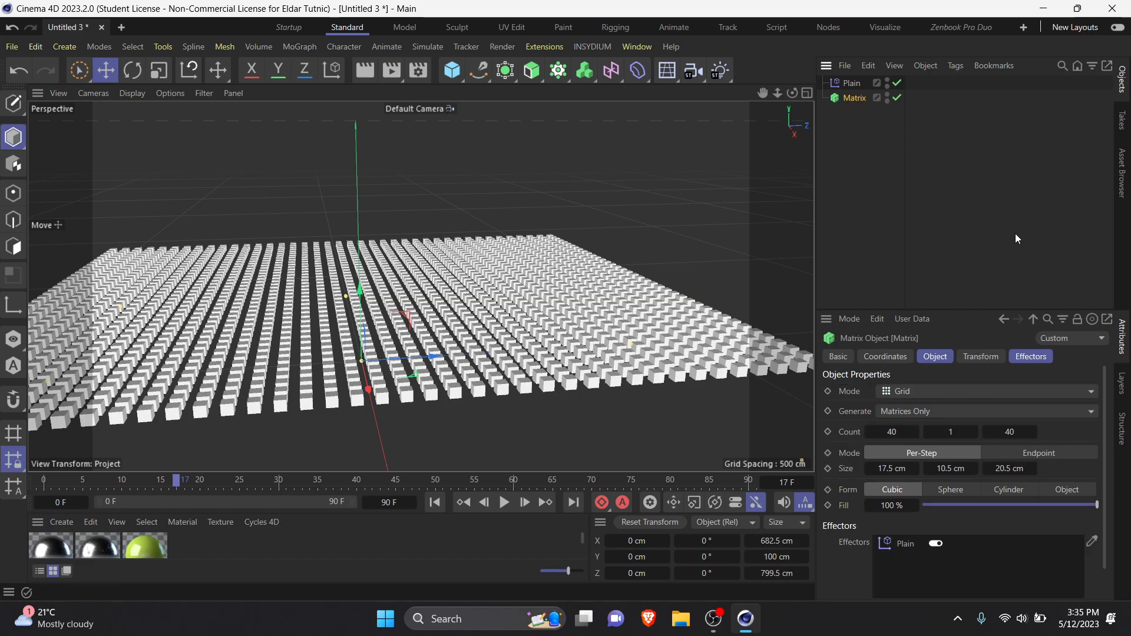
click(1038, 359)
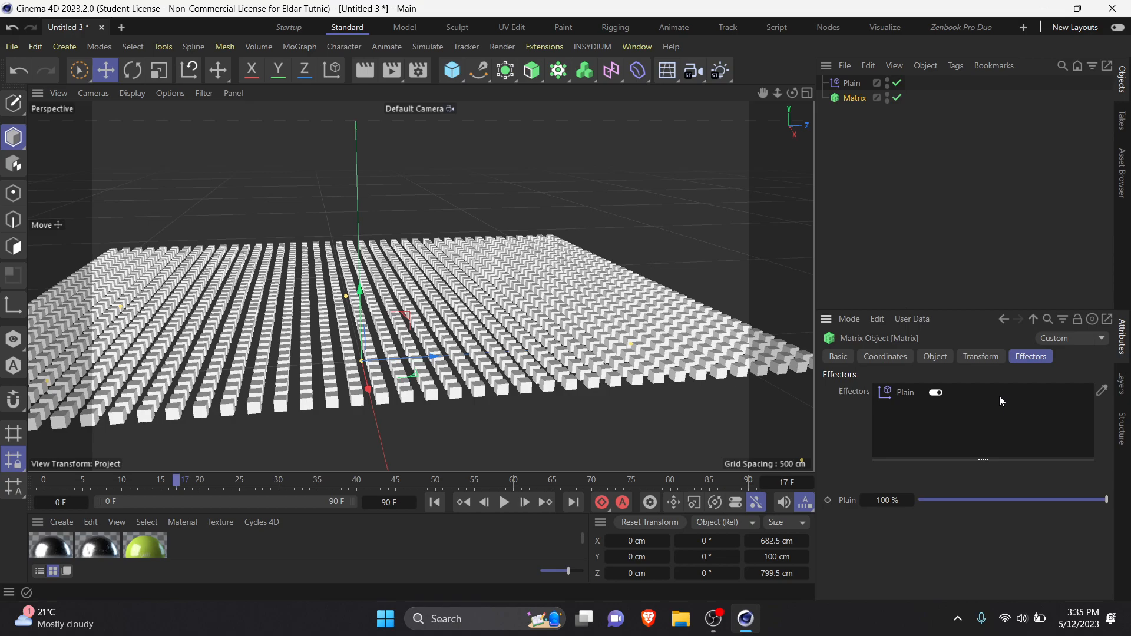
drag(853, 83, 965, 432)
Step: Select the Plain effector and add a Spherical Field to its Fields list
click(857, 82)
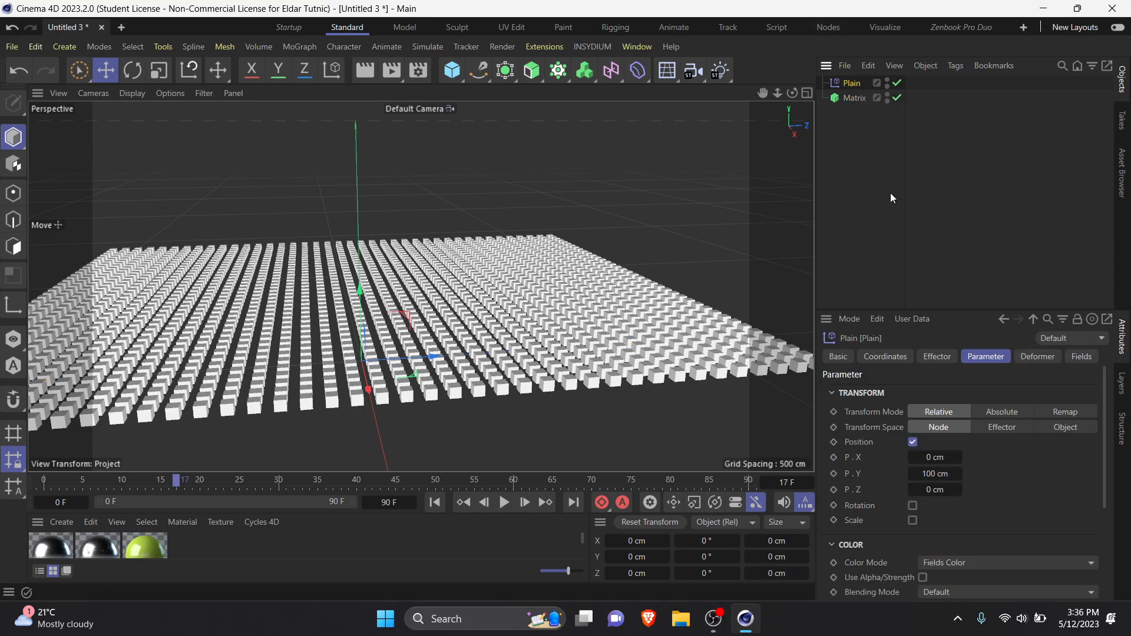
click(1076, 357)
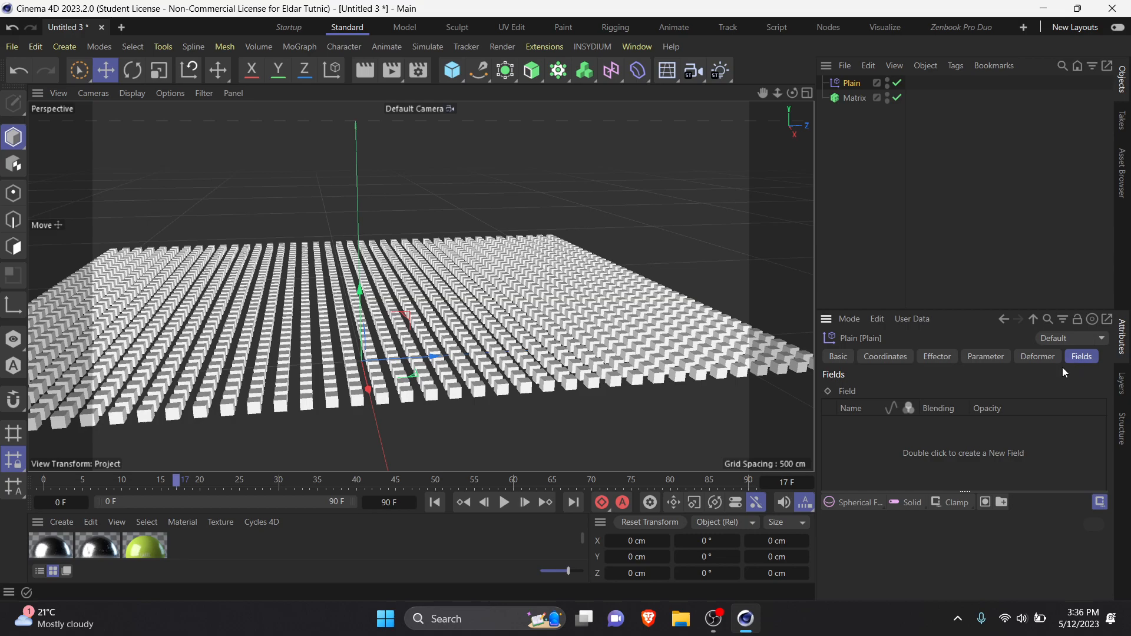
click(866, 508)
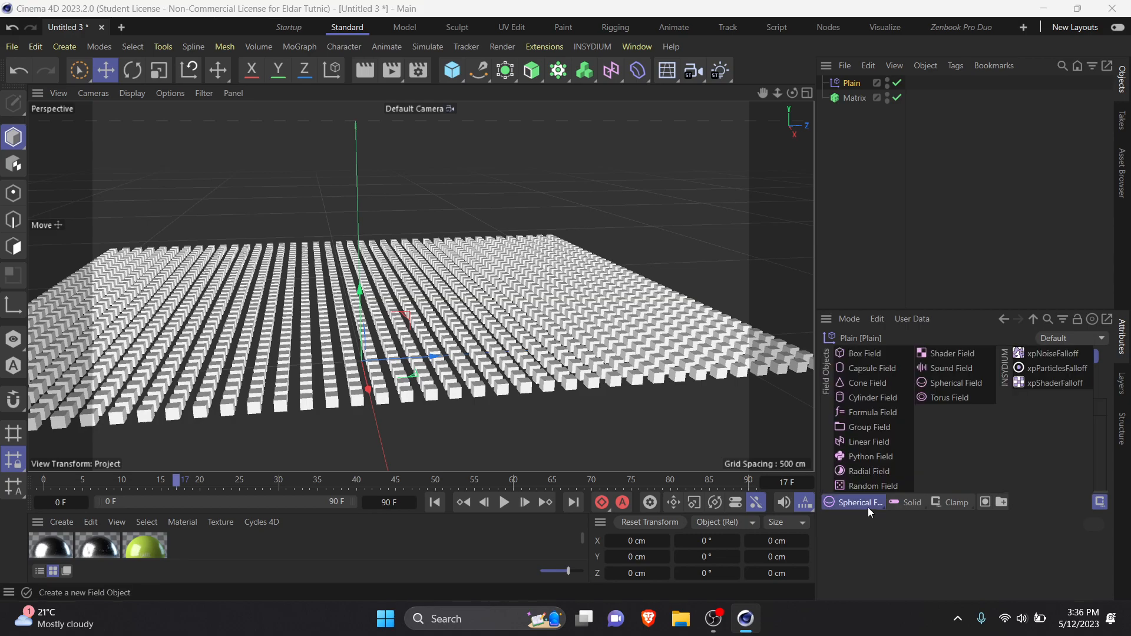
click(965, 383)
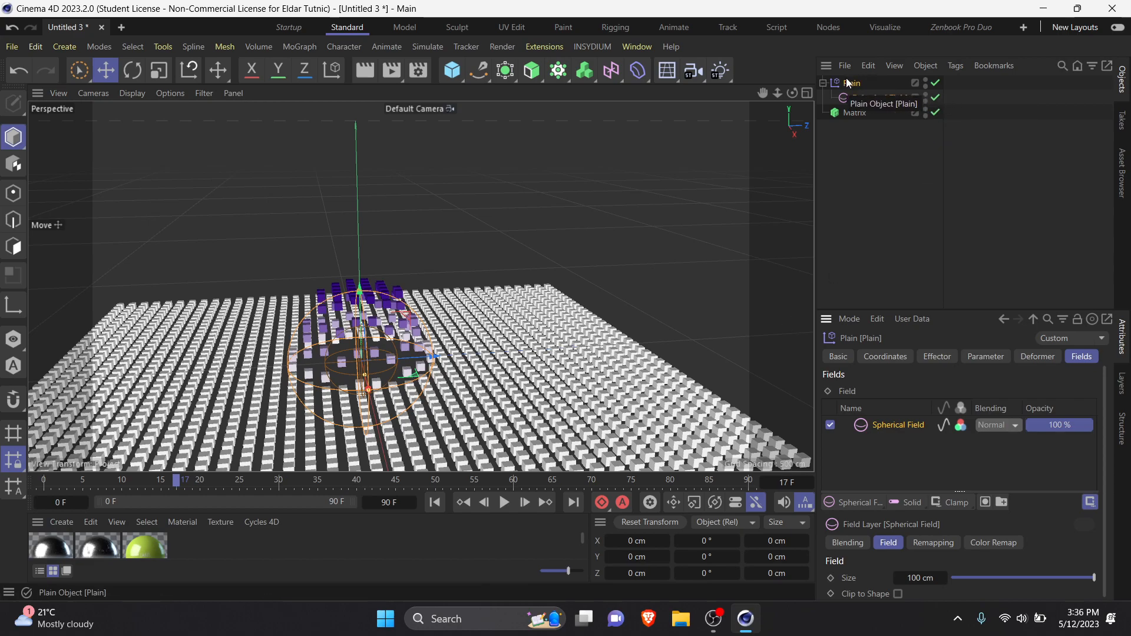
Step: Enable Rotation and Scale in the Plain effector's transform parameters
click(976, 356)
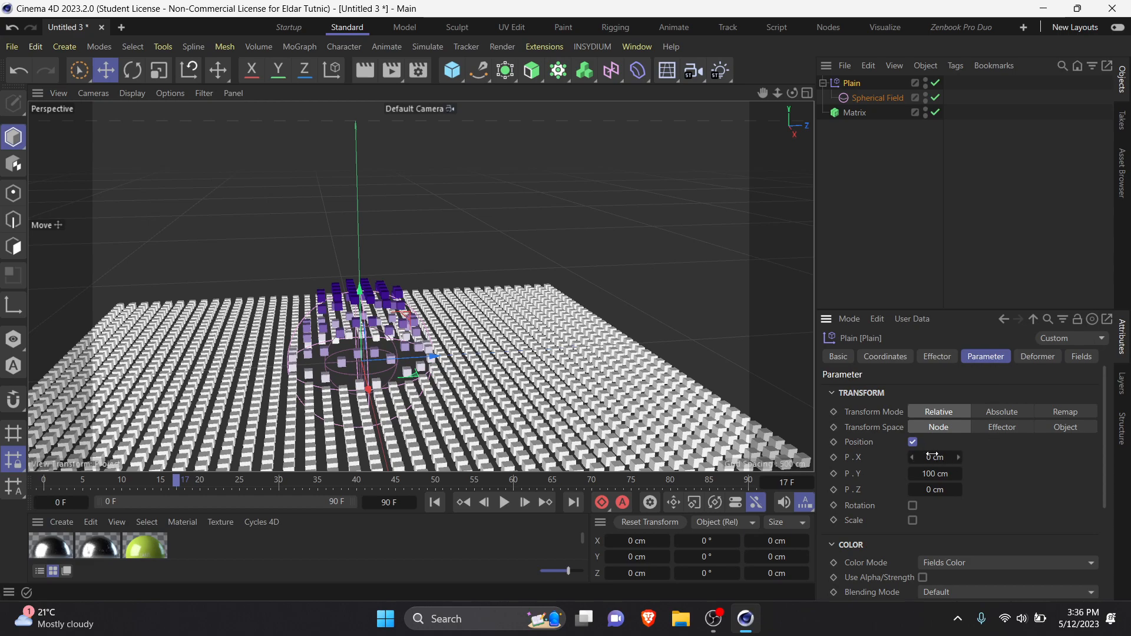
click(913, 507)
click(913, 568)
scroll(1002, 489, down, 2)
scroll(1006, 489, up, 2)
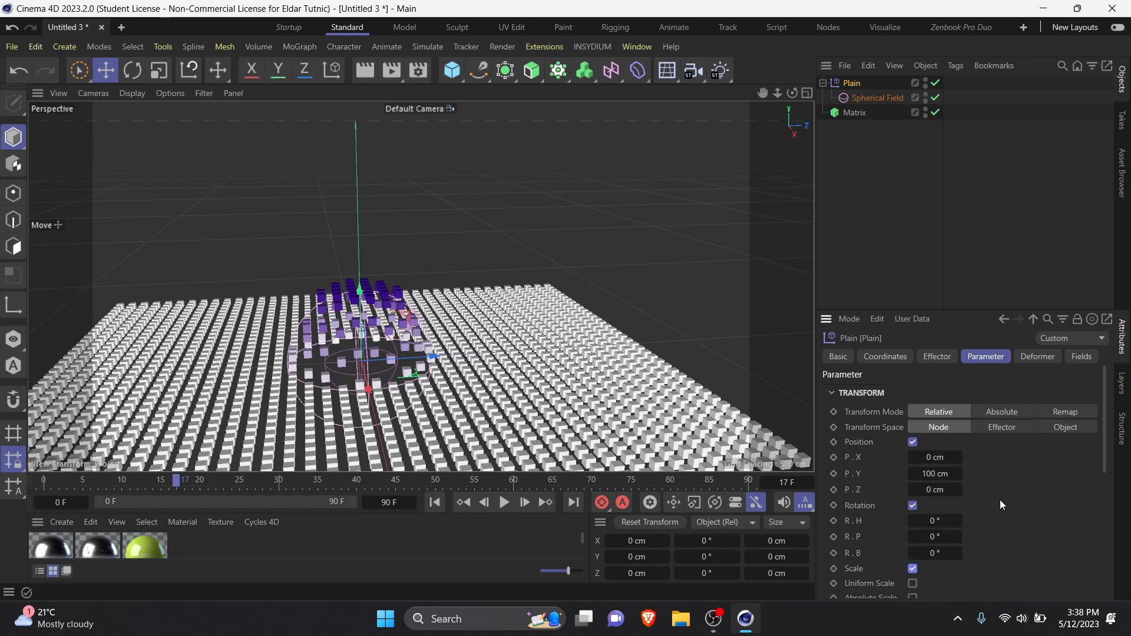
Step: Set the Plain effector's rotation to R.H 30°, R.P 101° and R.B 158°
scroll(1002, 500, down, 3)
scroll(1017, 475, up, 3)
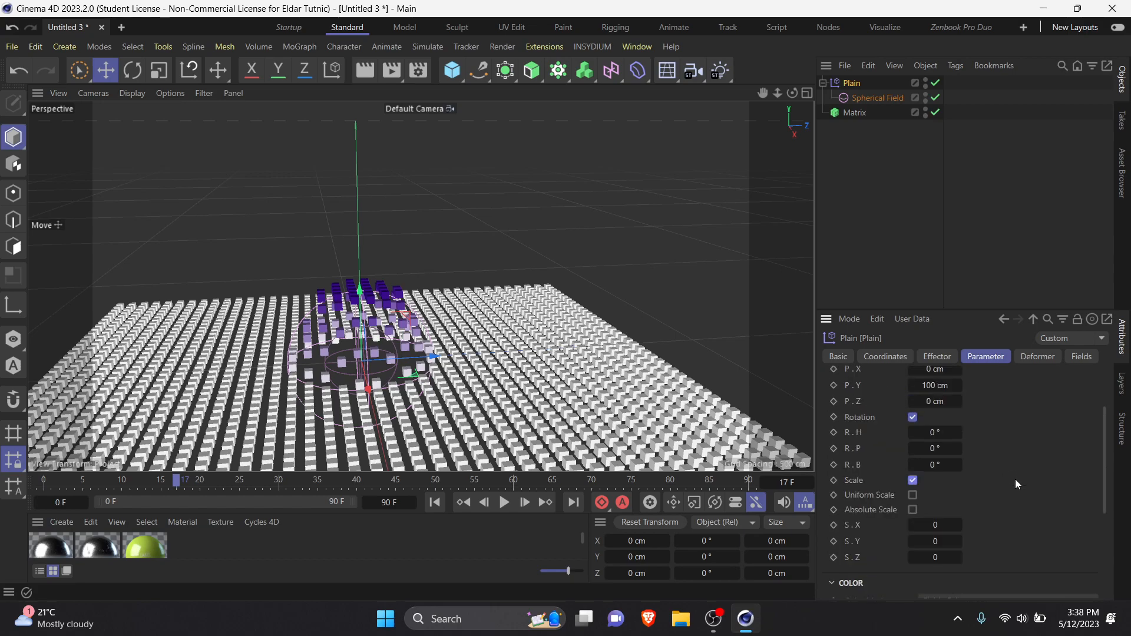
mouse_move(935, 449)
mouse_down()
mouse_move(953, 465)
mouse_move(942, 430)
mouse_up()
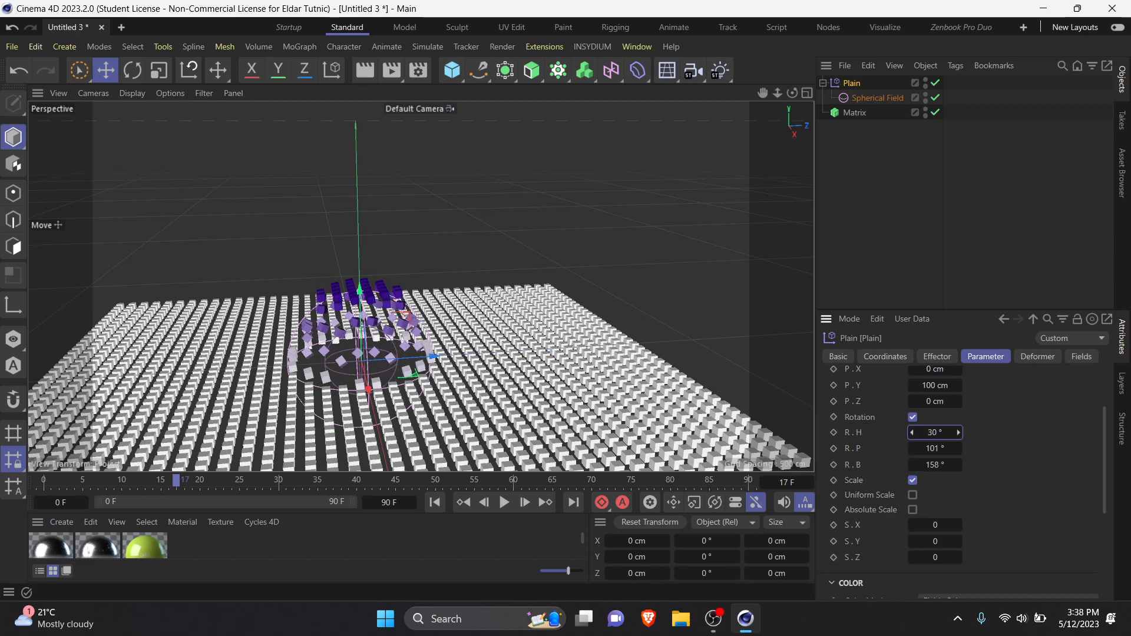
Step: Try Uniform Scale on the Plain effector, undo the scale change and disable the option again
click(912, 495)
mouse_move(935, 525)
mouse_down()
mouse_move(977, 525)
mouse_move(916, 525)
mouse_up()
key(ctrl+z)
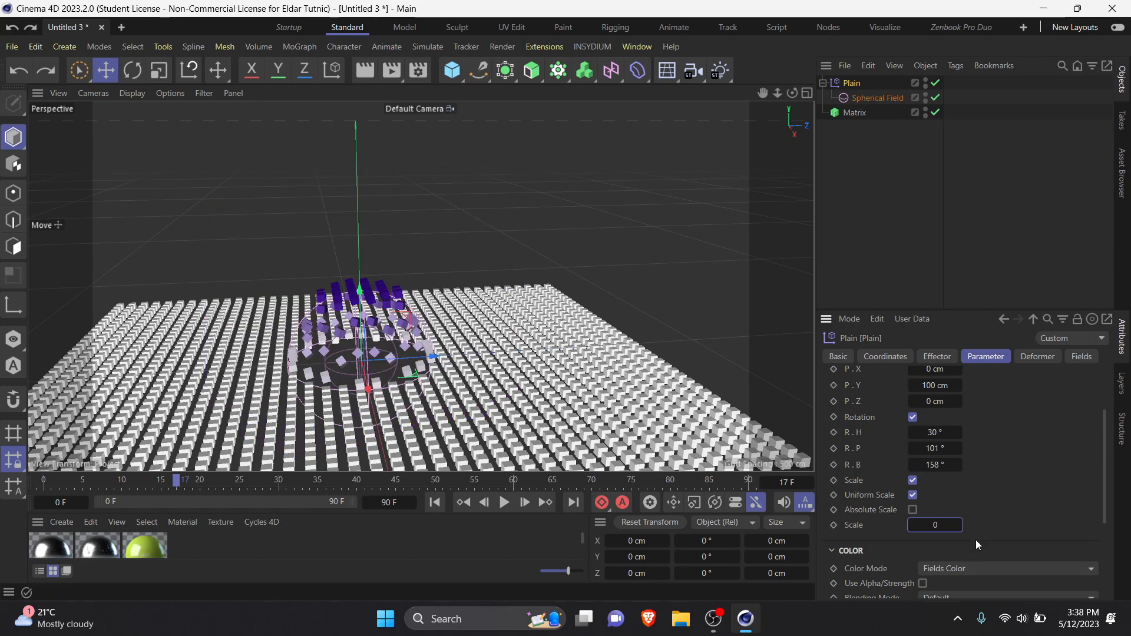
click(912, 494)
Step: Enable Absolute Scale on the Plain effector, try an S.X scale of 2.7 and reset it to 0
click(913, 509)
drag(935, 525, 909, 523)
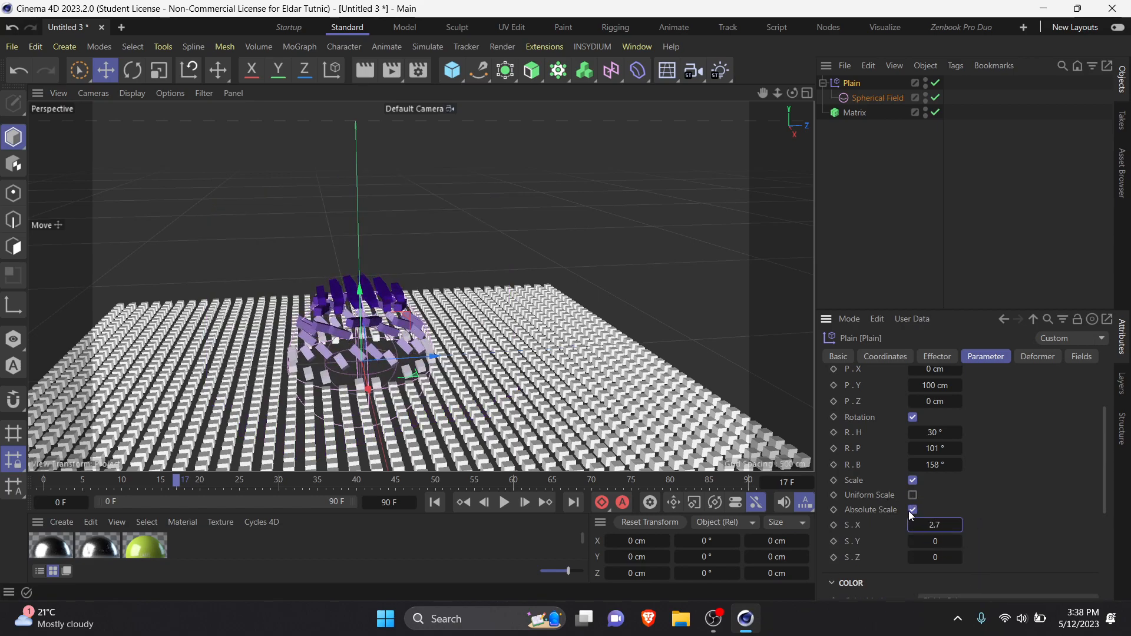
scroll(976, 483, down, 3)
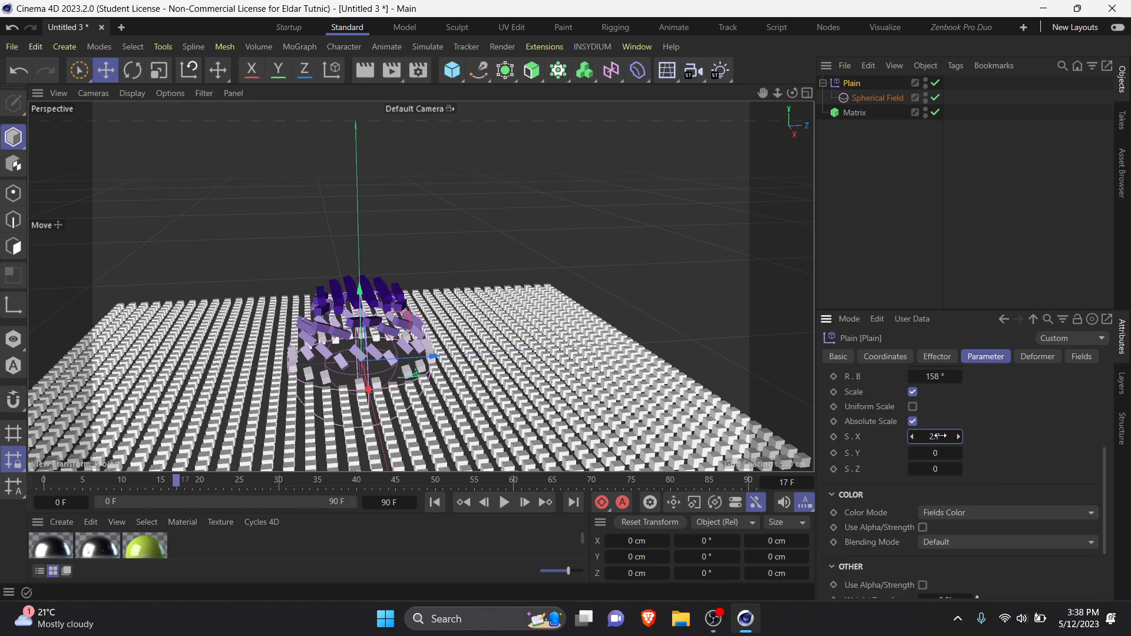
key(Return)
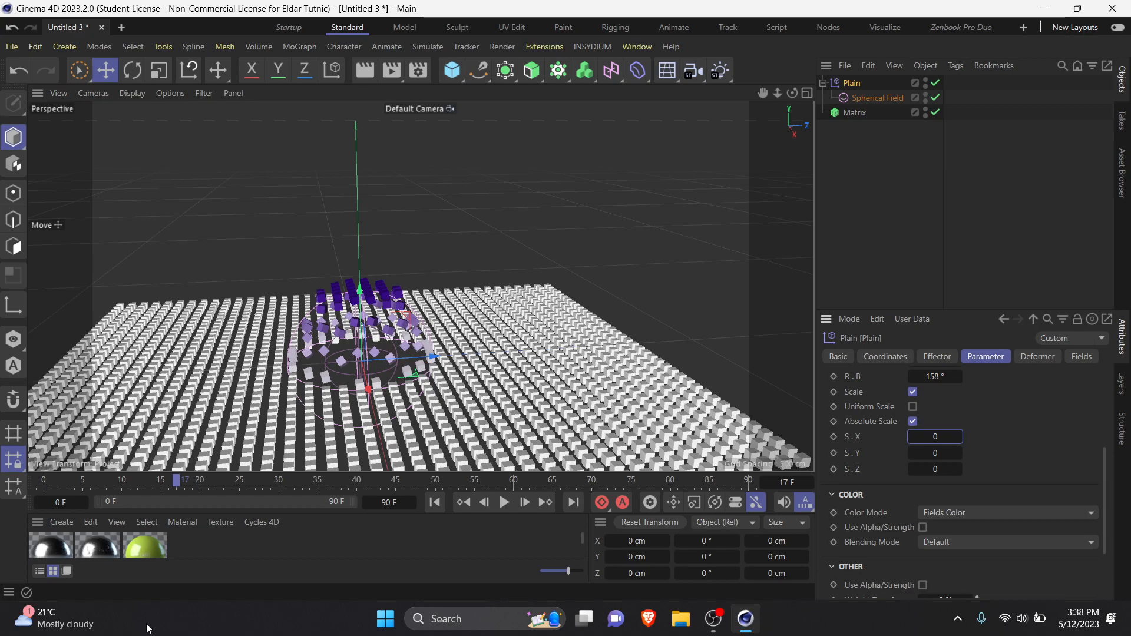
Step: Keyframe the Plain effector's X, Y and Z scale at frame 0 and extend the project length to 300 frames
drag(87, 480, 45, 479)
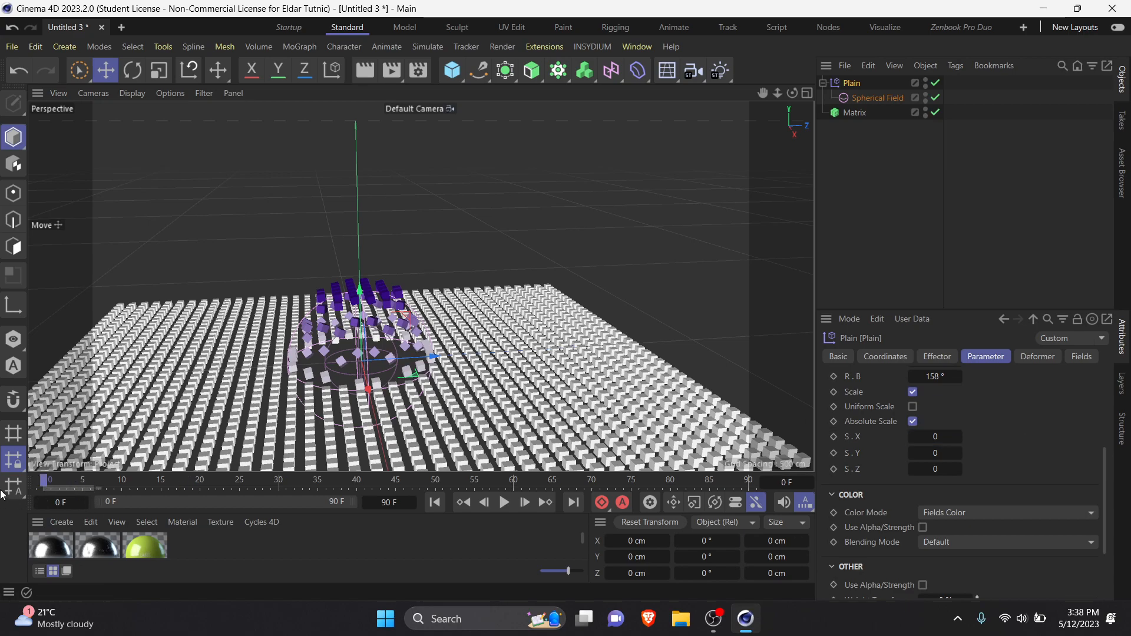
click(834, 437)
click(388, 502)
text(300)
key(Return)
Step: At frame 300, keyframe the Plain effector's scale with S.X at 136.84 and S.Z at 5
drag(729, 487, 751, 485)
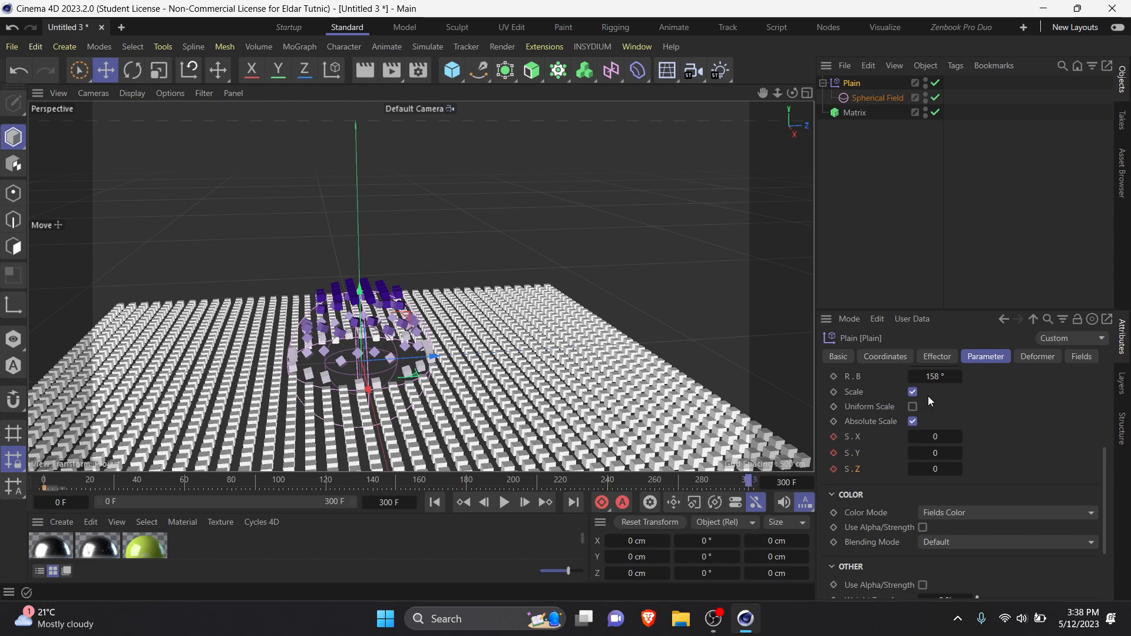
mouse_move(913, 437)
mouse_down()
mouse_move(964, 436)
mouse_move(927, 455)
mouse_move(937, 438)
mouse_move(937, 470)
mouse_move(938, 442)
mouse_move(968, 460)
mouse_move(943, 474)
mouse_up()
key(ctrl+z)
key(ctrl+z)
Step: Set the Plain effector's P.Y offset to 126 cm and its R.P rotation to 168°
scroll(938, 416, up, 5)
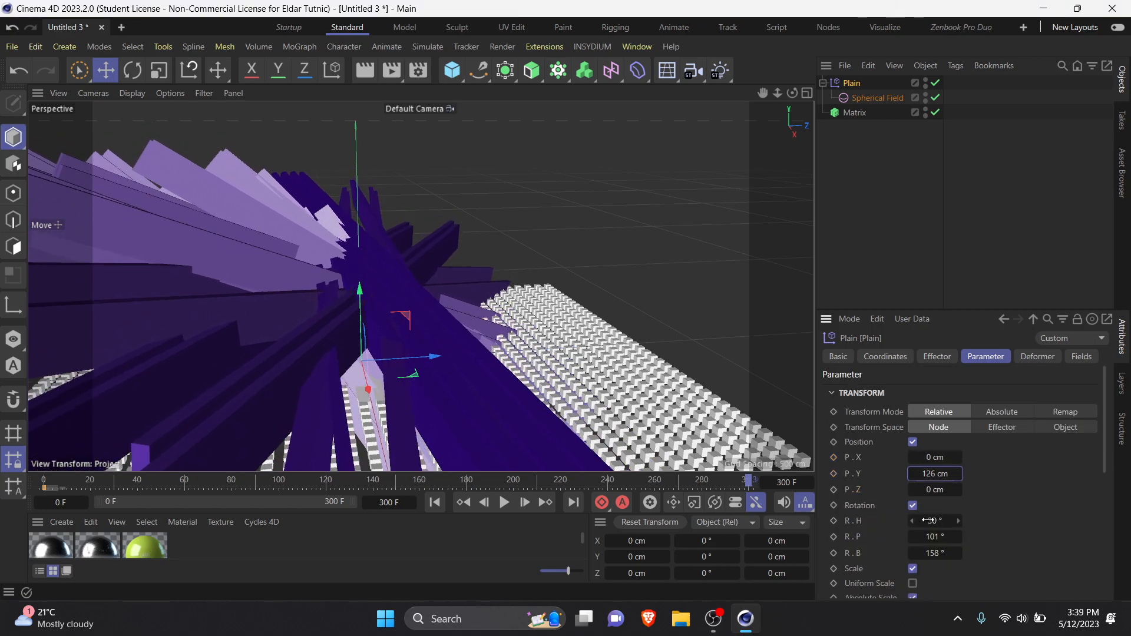
drag(939, 538, 978, 537)
scroll(888, 517, down, 5)
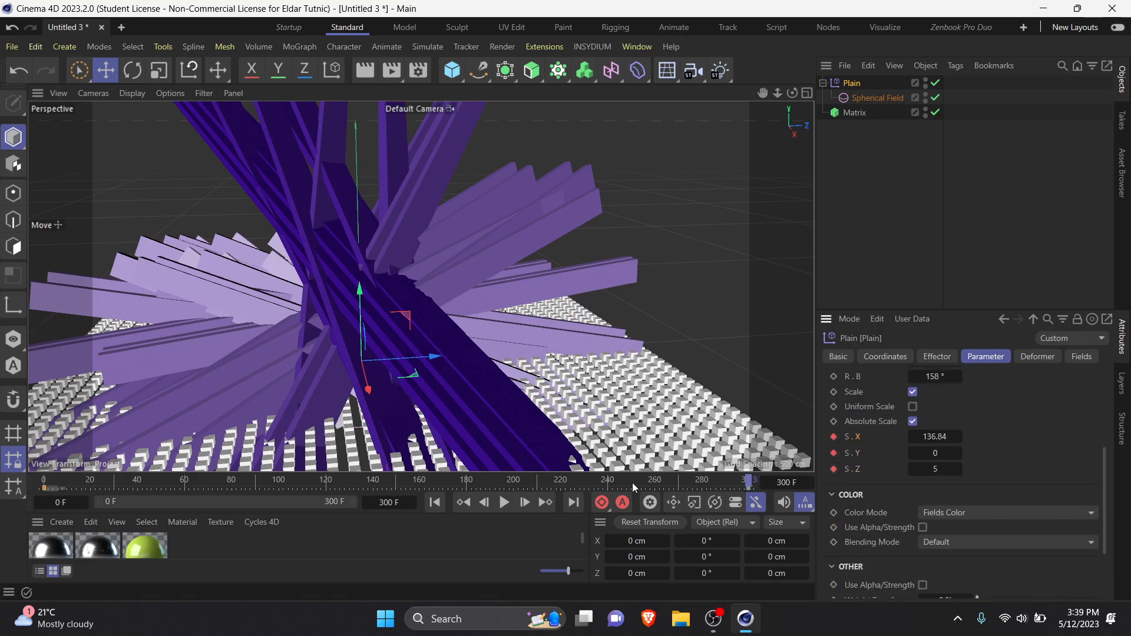
Step: Play the scale animation from the first frame and replay it from a close-up view of the stretched clones
click(435, 502)
click(504, 502)
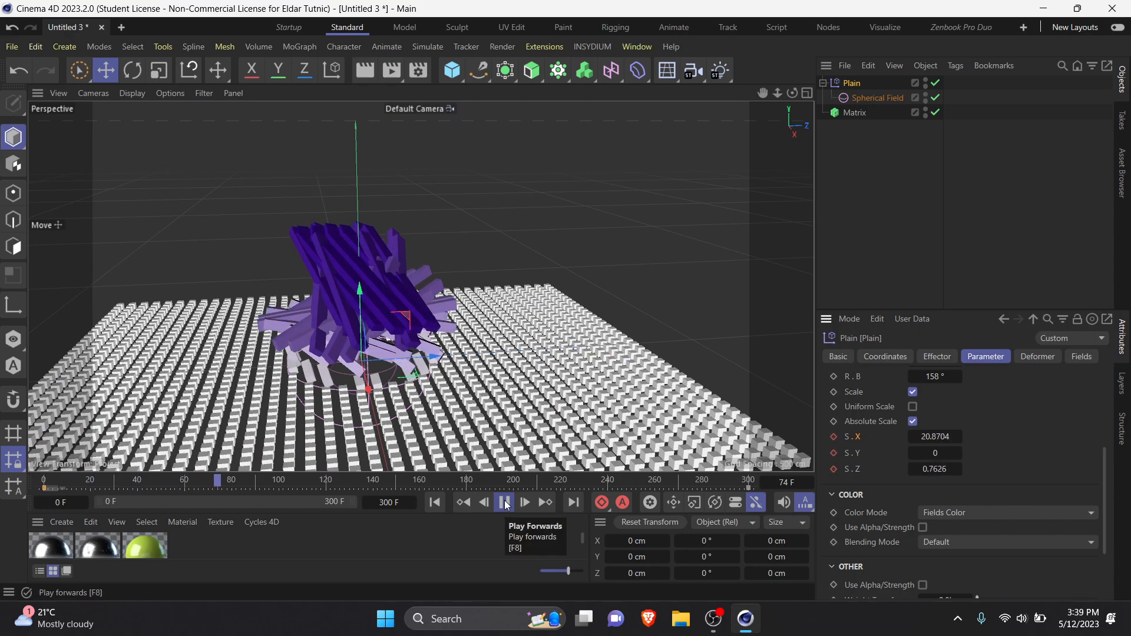
click(506, 502)
scroll(366, 249, up, 5)
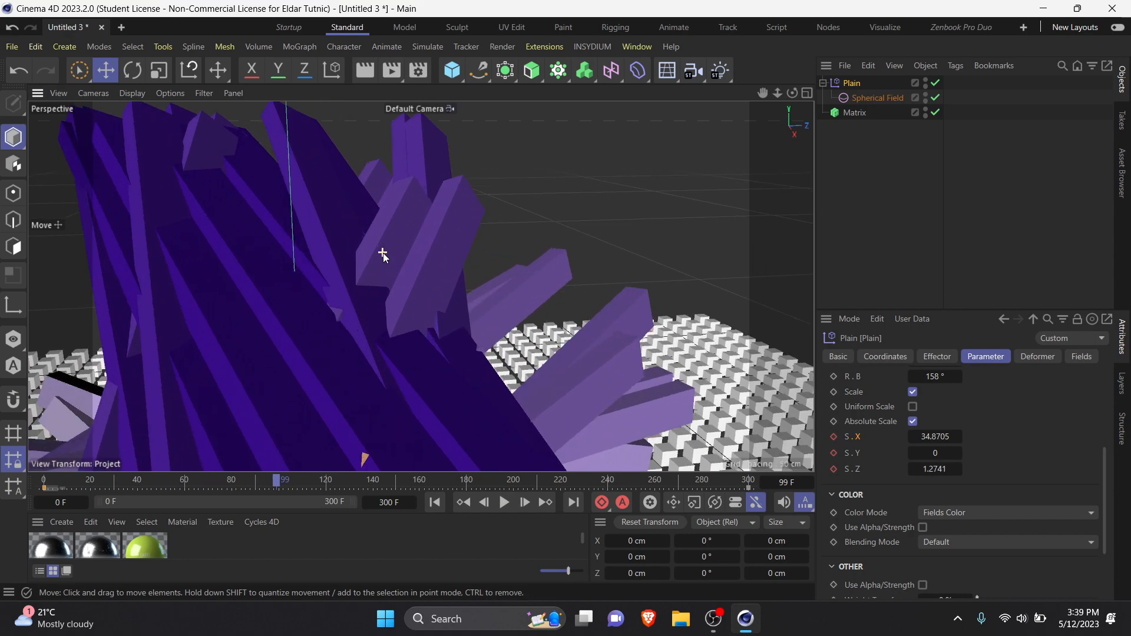
alt+drag(422, 285, 358, 281)
scroll(396, 331, up, 2)
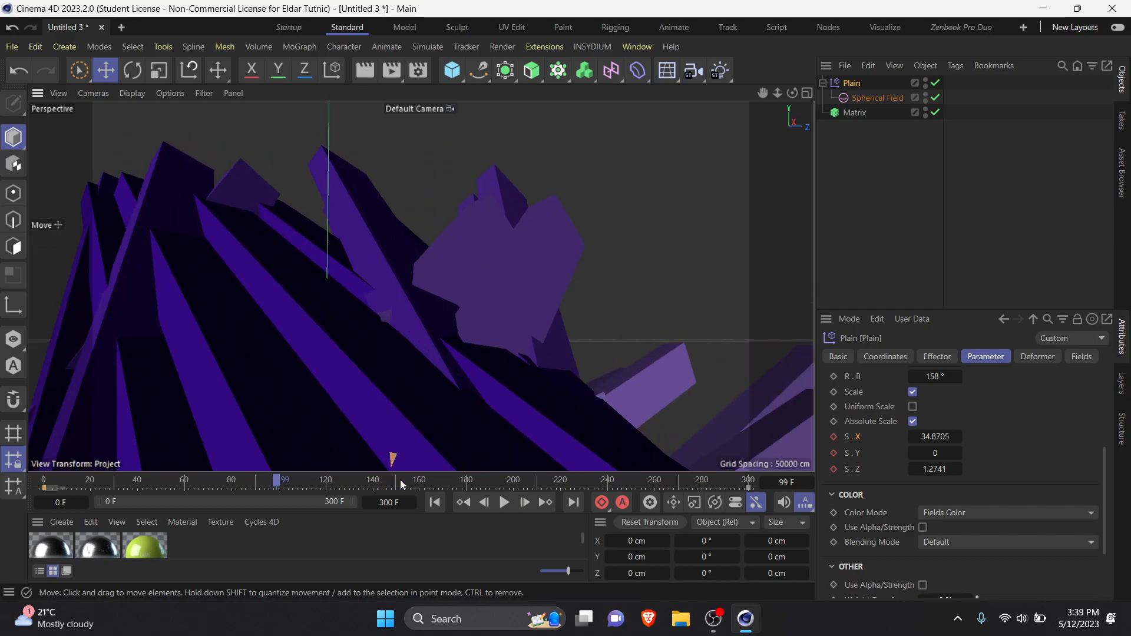
click(435, 502)
click(505, 502)
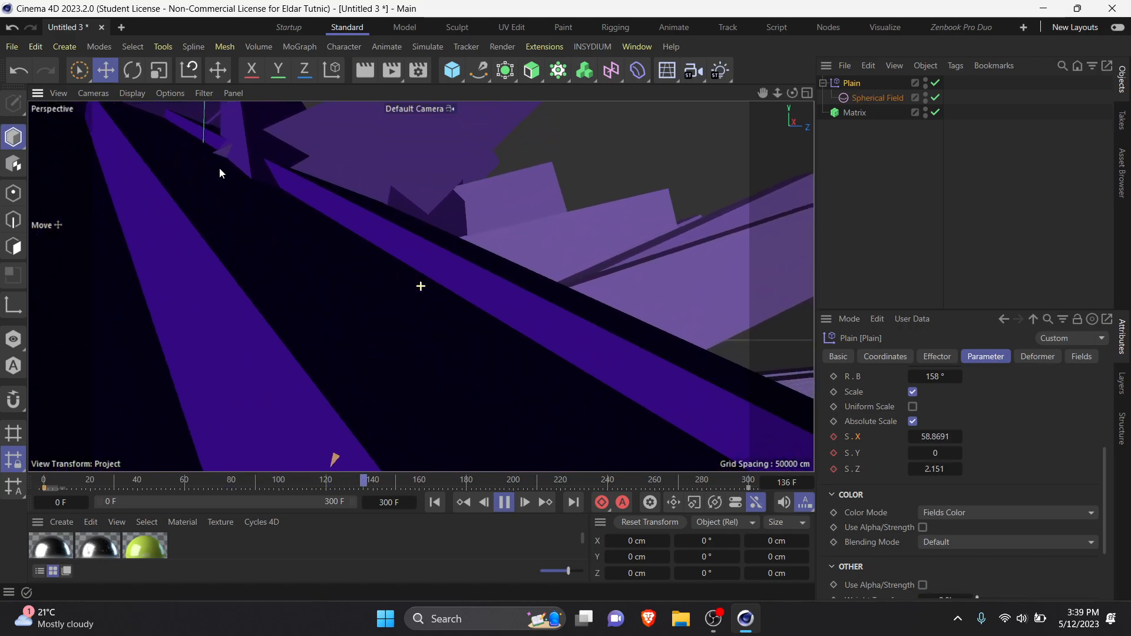
click(508, 504)
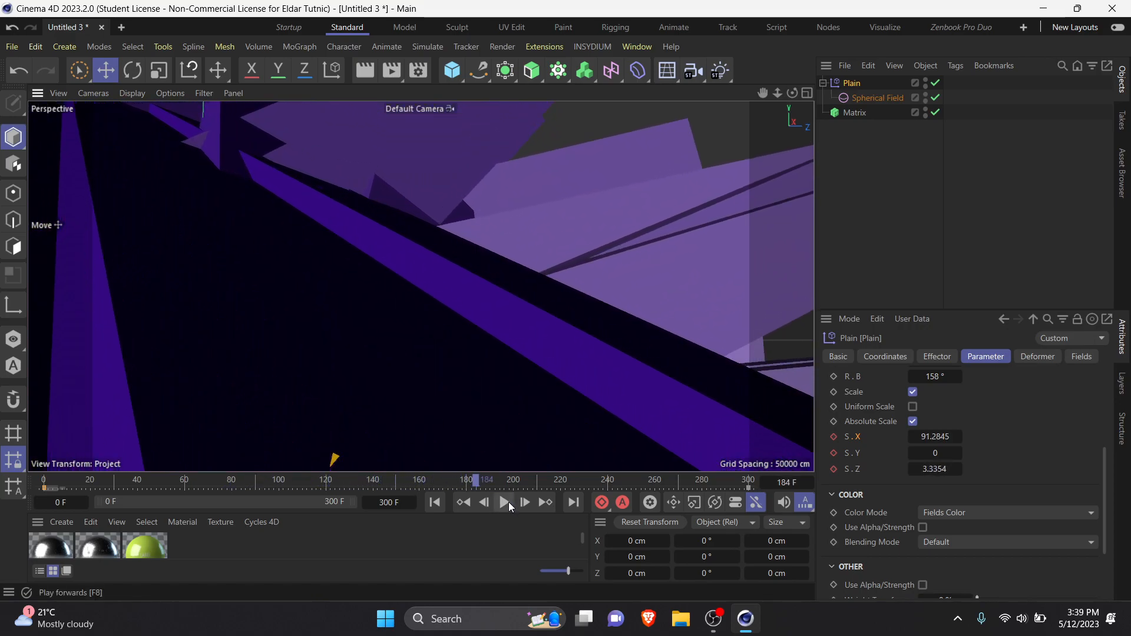
Step: Undo the Plain effector's keyframed scale increase and bring the whole affected area back into view
click(898, 200)
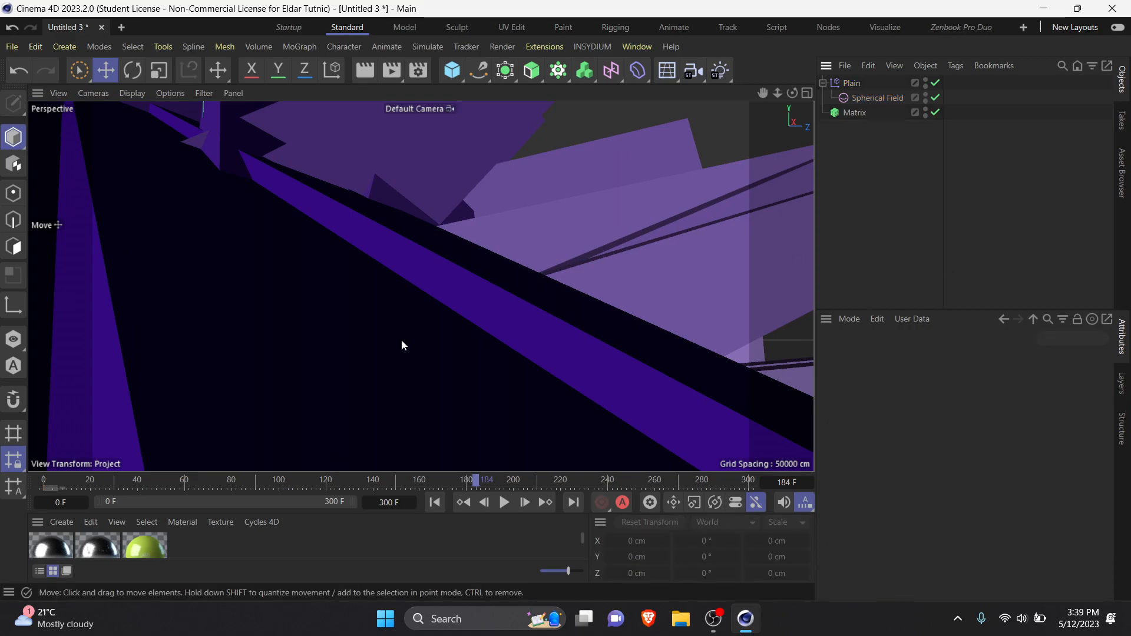
scroll(448, 328, down, 5)
key(ctrl+z)
key(ctrl+z)
key(ctrl+z)
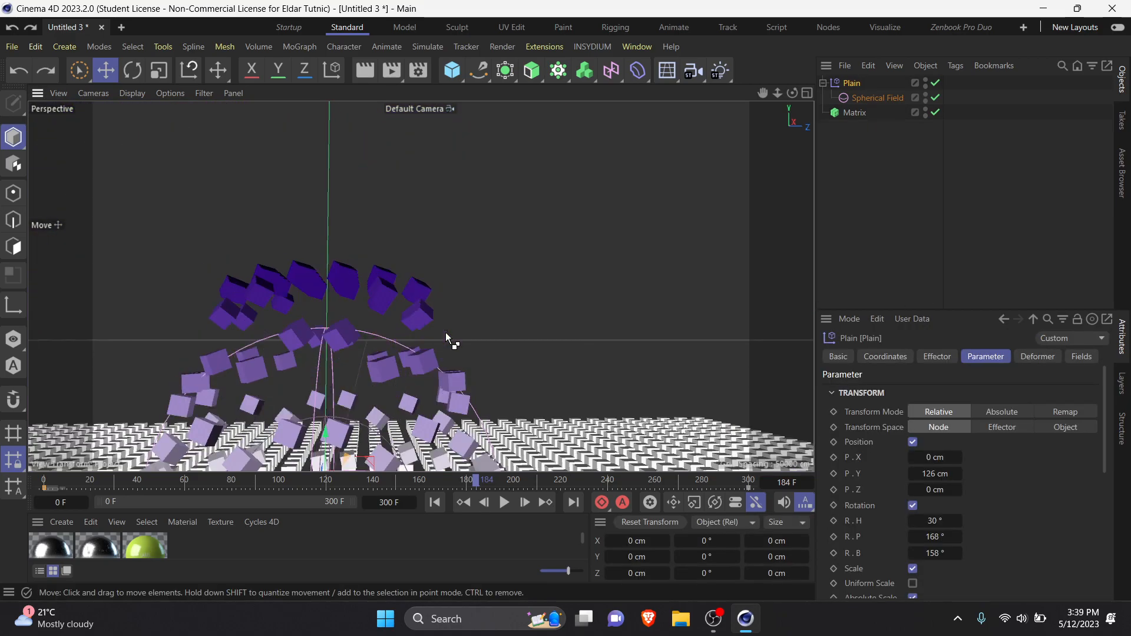
scroll(441, 342, down, 5)
mouse_move(441, 343)
alt+mouse_down()
mouse_move(422, 418)
mouse_move(433, 376)
alt+mouse_up()
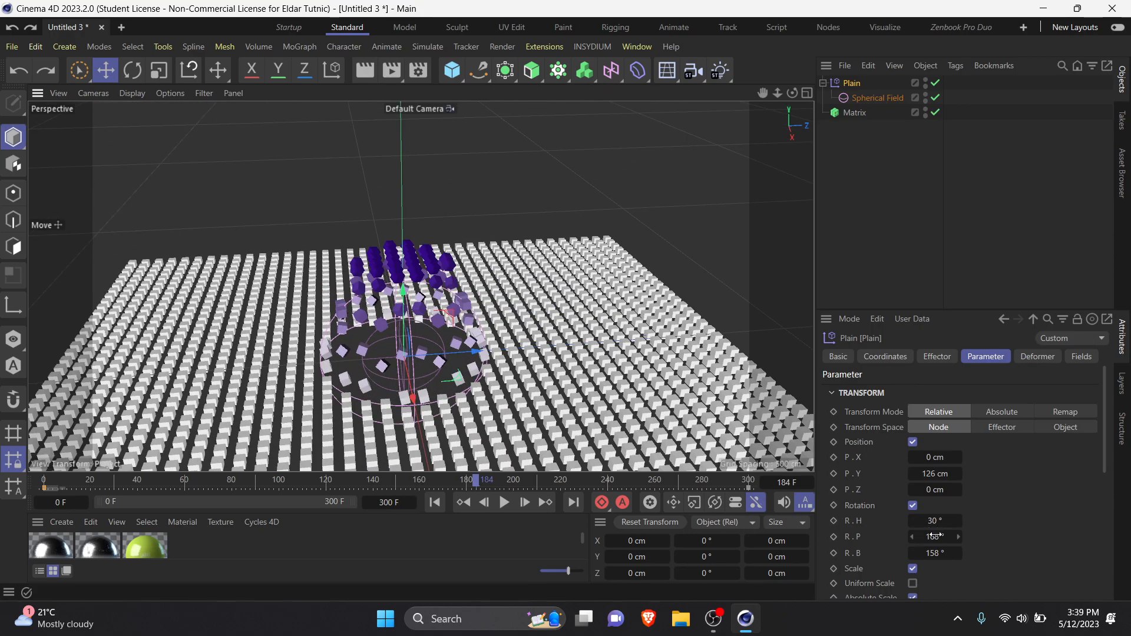
Step: Set the Plain effector's R.P rotation to 422° and disable Absolute Scale
drag(935, 536, 981, 537)
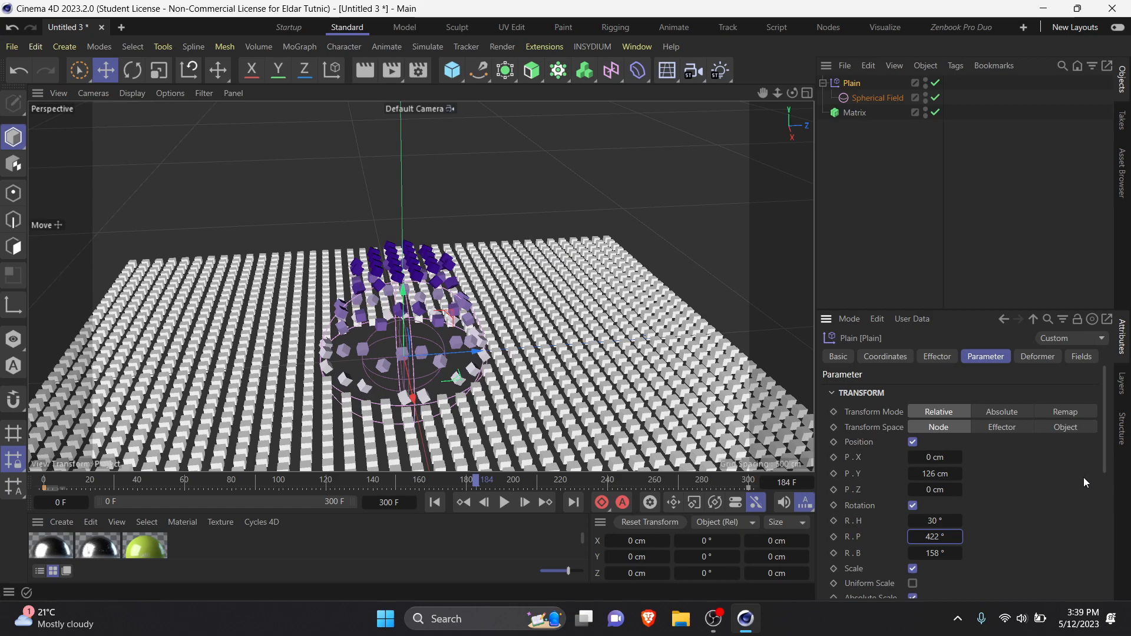
scroll(1035, 512, down, 3)
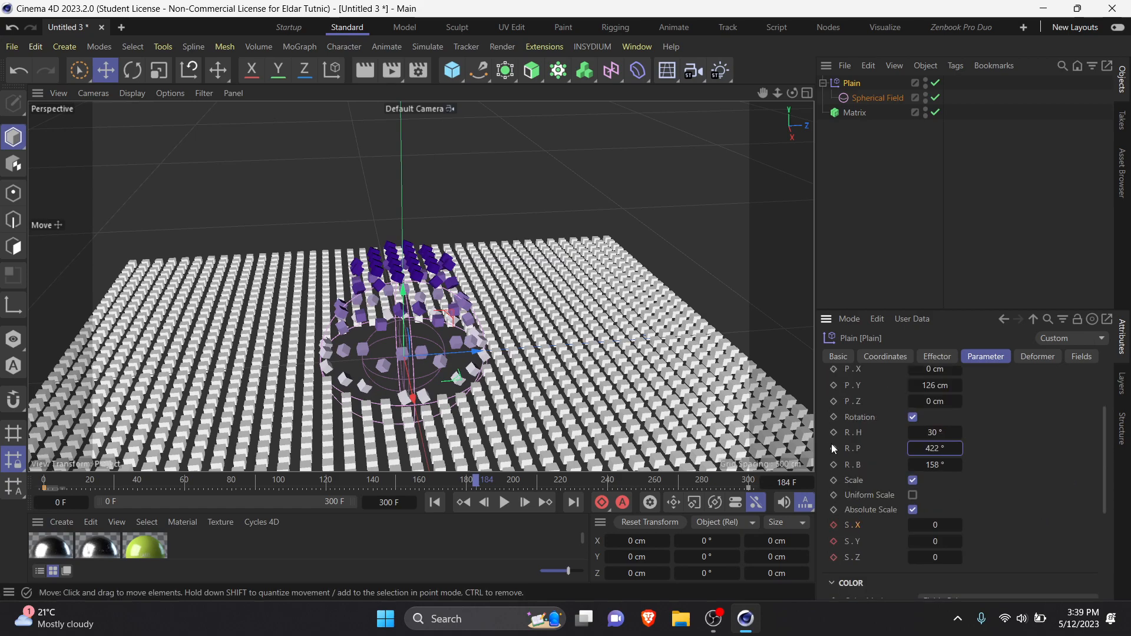
click(913, 509)
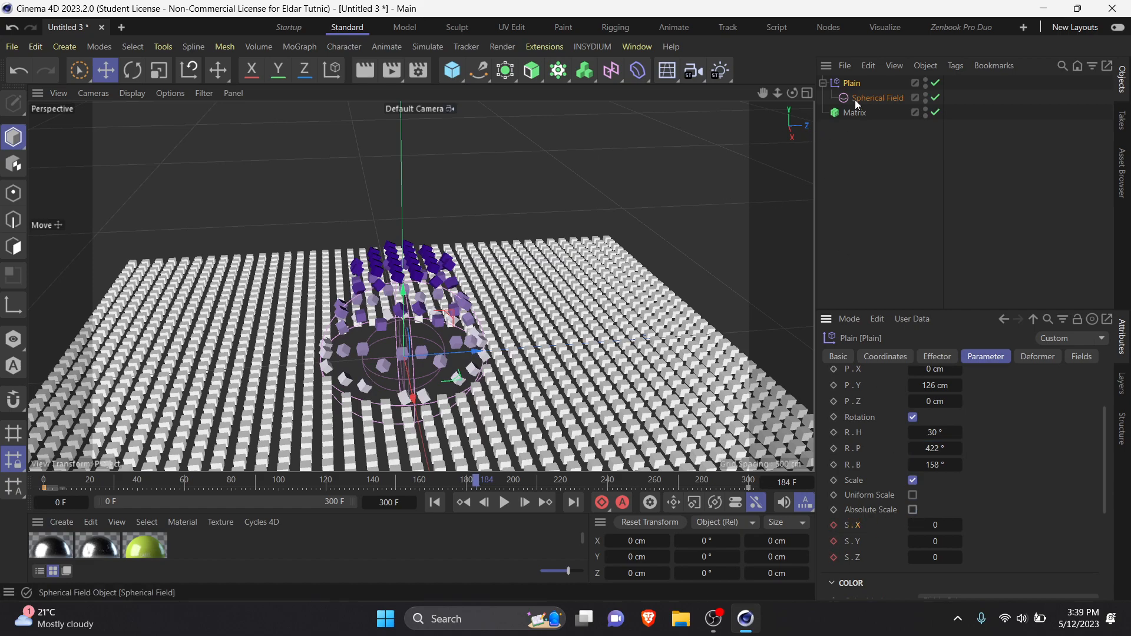
Step: Keyframe the Spherical Field crossing the Matrix grid, from about 558 cm in Z at frame 0 to about -574 cm at frame 300
click(878, 103)
scroll(480, 297, down, 5)
drag(89, 479, 24, 480)
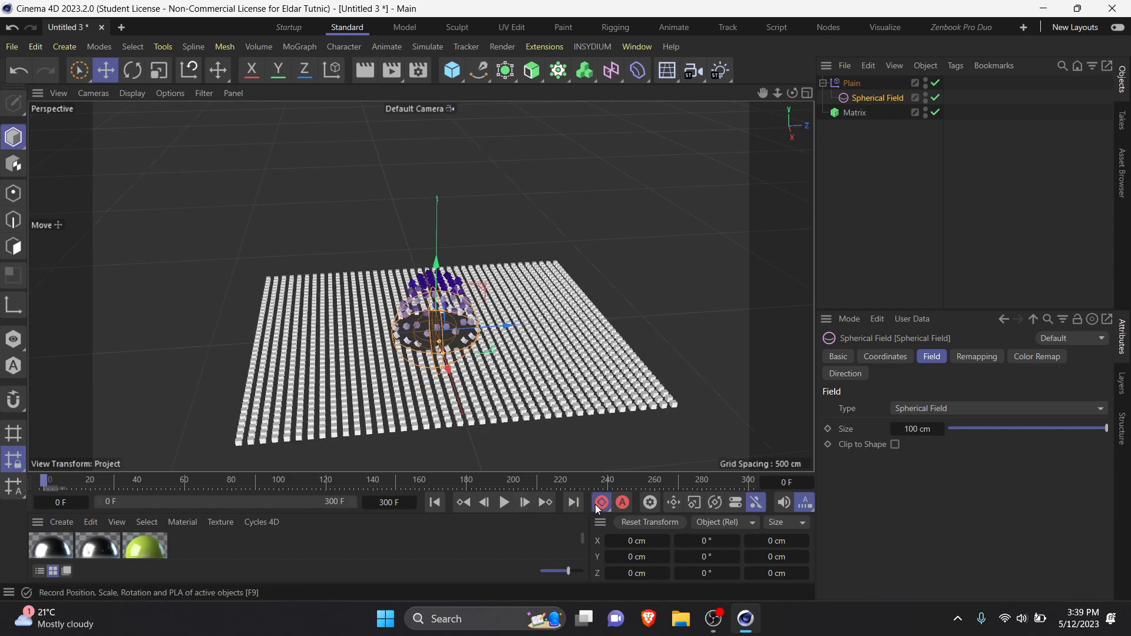
drag(499, 346, 727, 288)
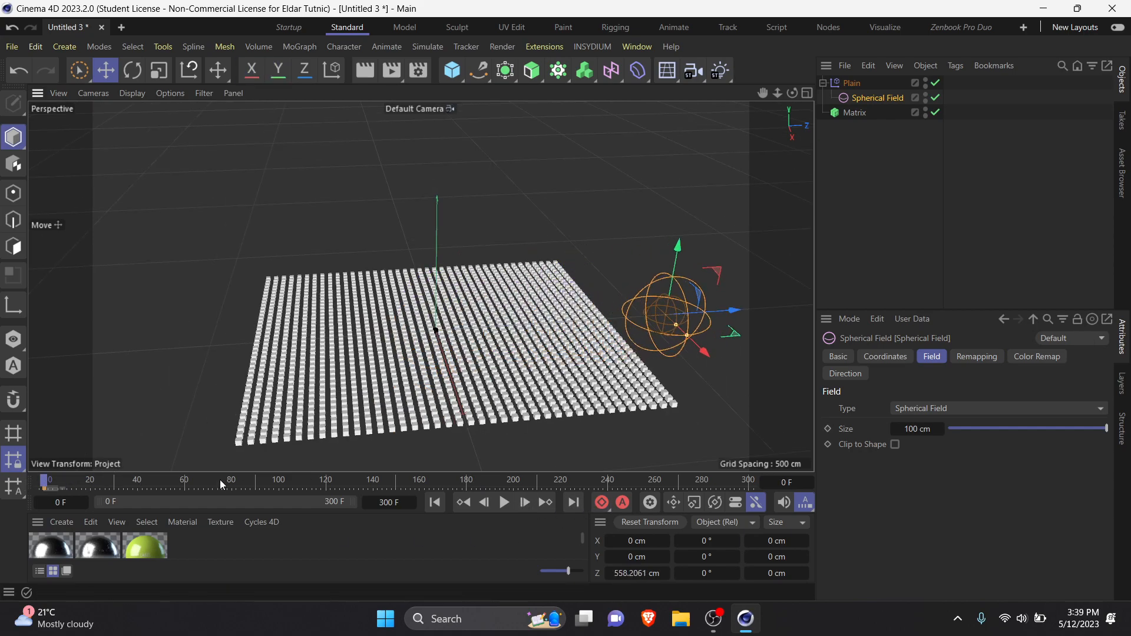
drag(652, 485, 752, 480)
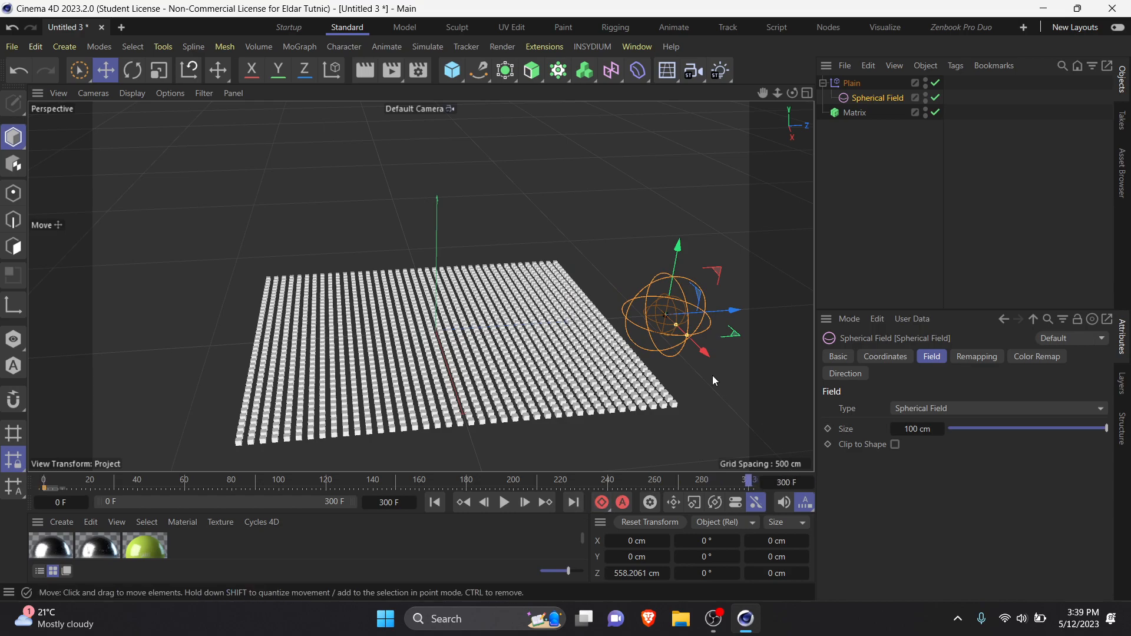
drag(732, 312, 221, 346)
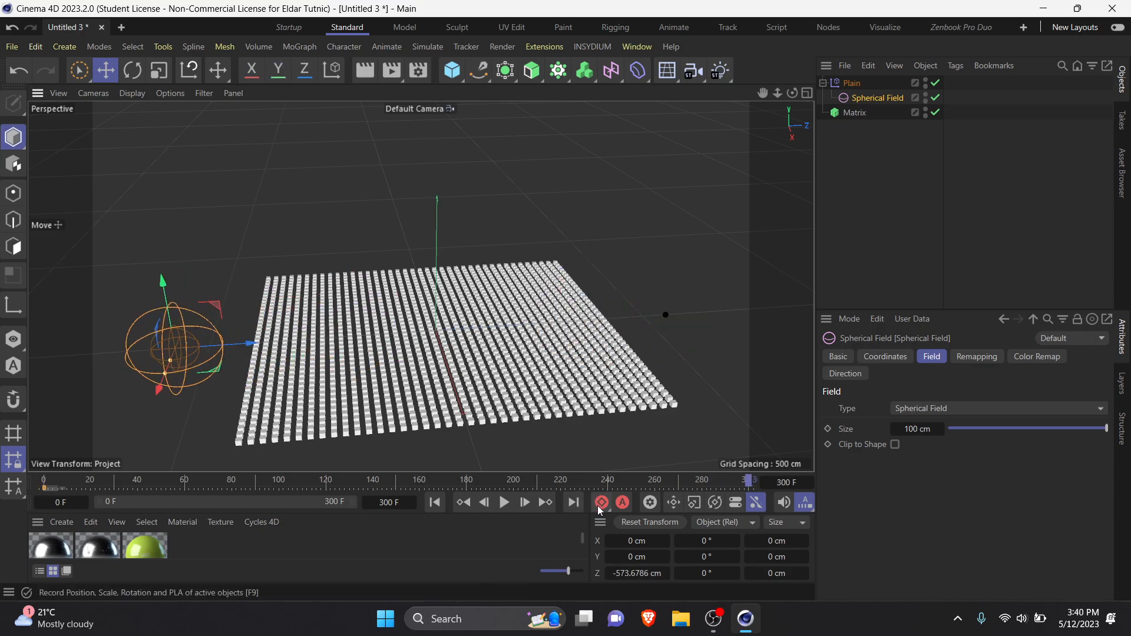
Step: Play the Spherical Field animation from the first frame, watch its effect on the Matrix grid and stop playback
click(437, 504)
click(507, 506)
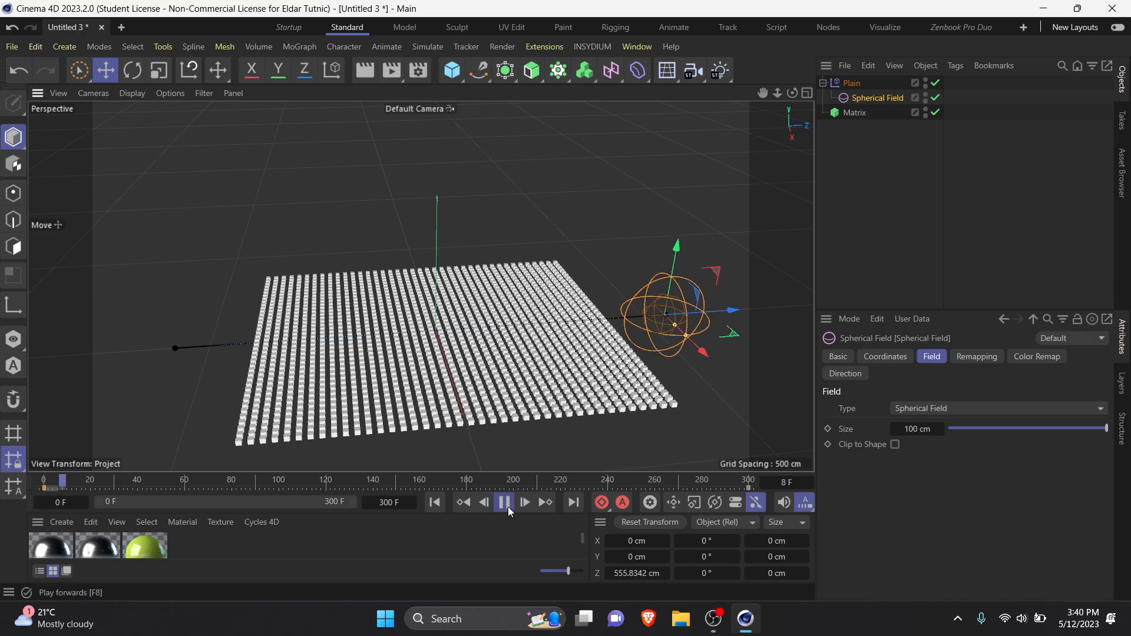
scroll(543, 356, up, 3)
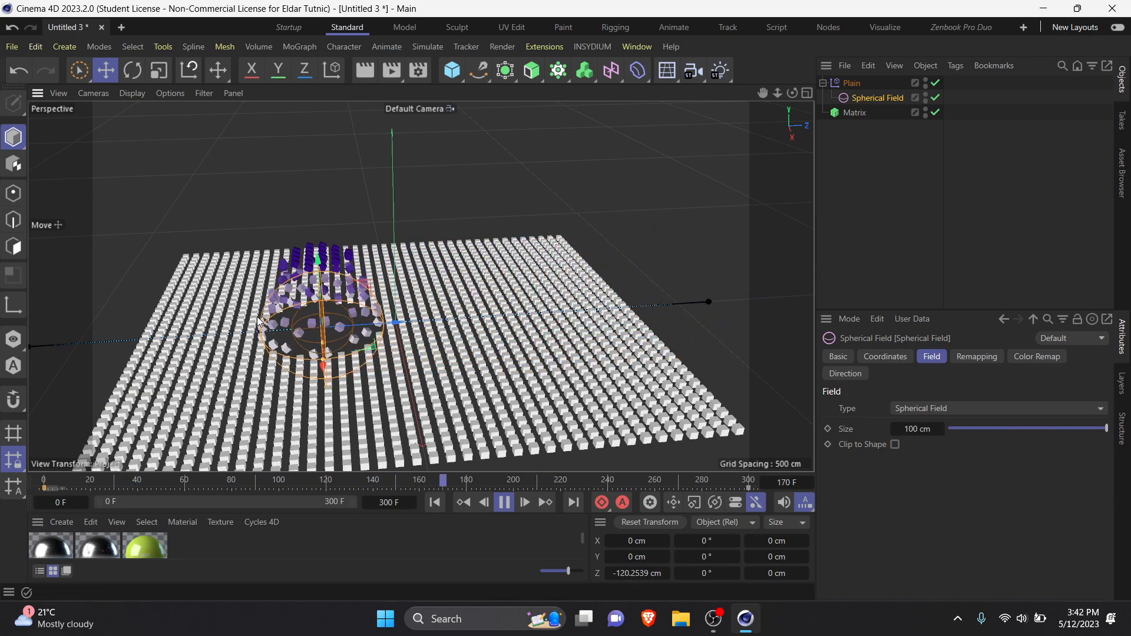
click(501, 506)
Step: Delete the Plain effector, Spherical Field and Matrix to empty the scene
drag(899, 251, 819, 77)
key(Delete)
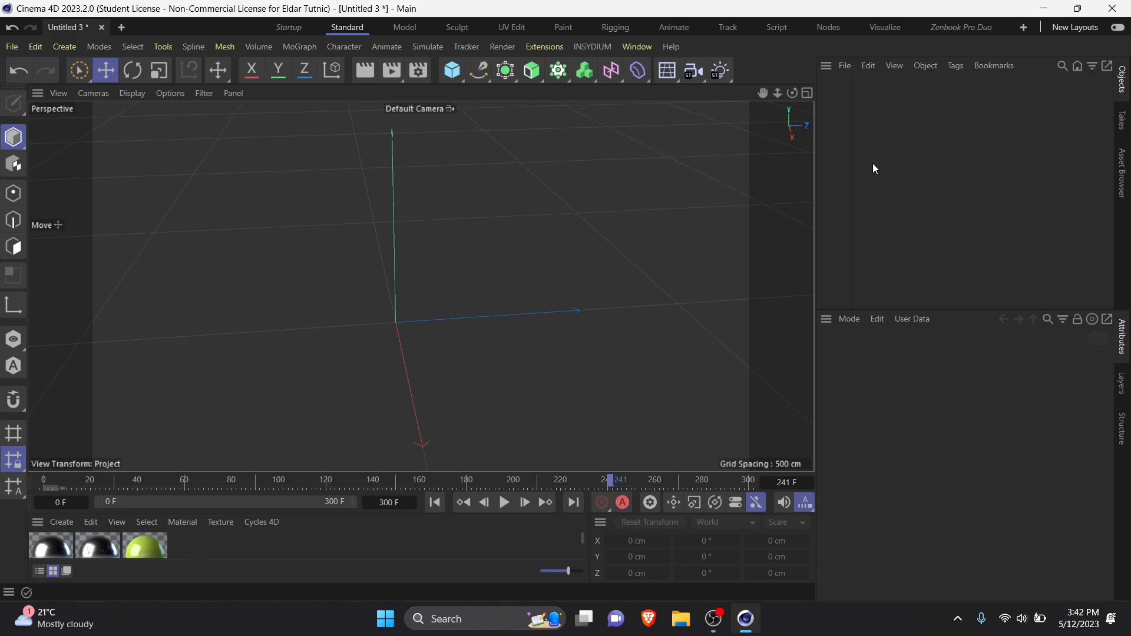
click(713, 620)
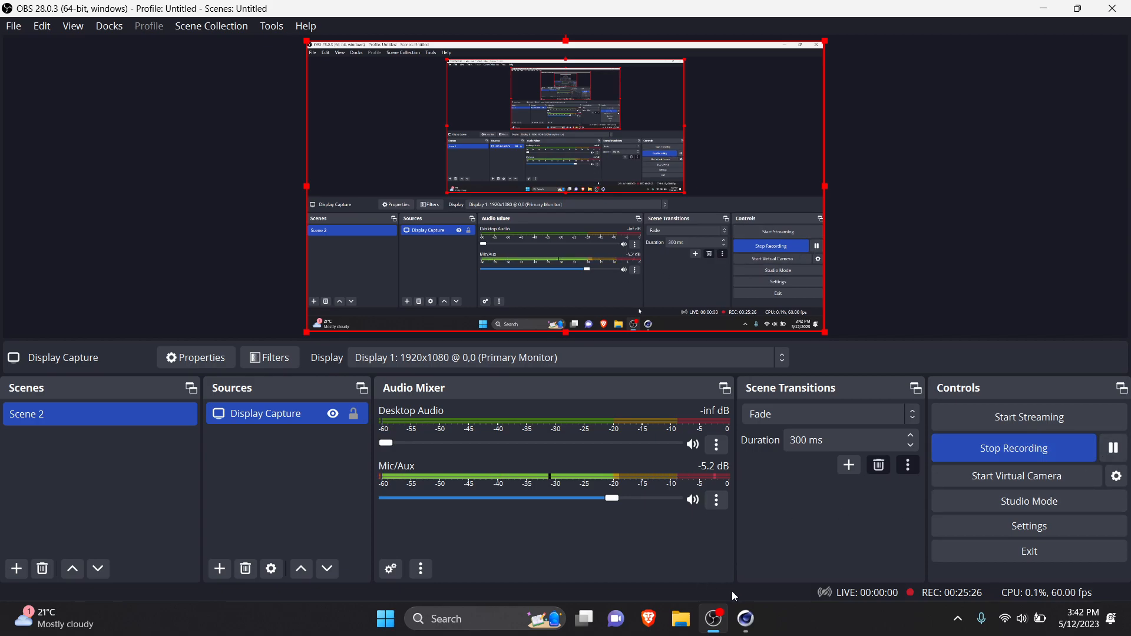
click(724, 628)
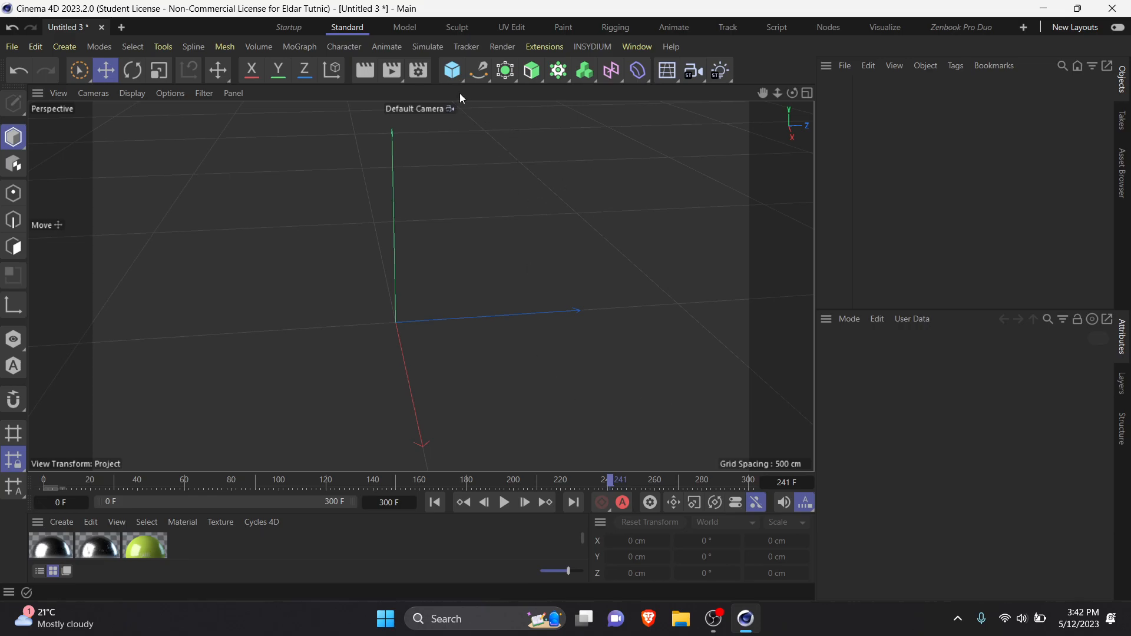
Step: Add a torus, a capsule, an oil tank and a tube primitive to the empty scene
click(458, 73)
click(460, 74)
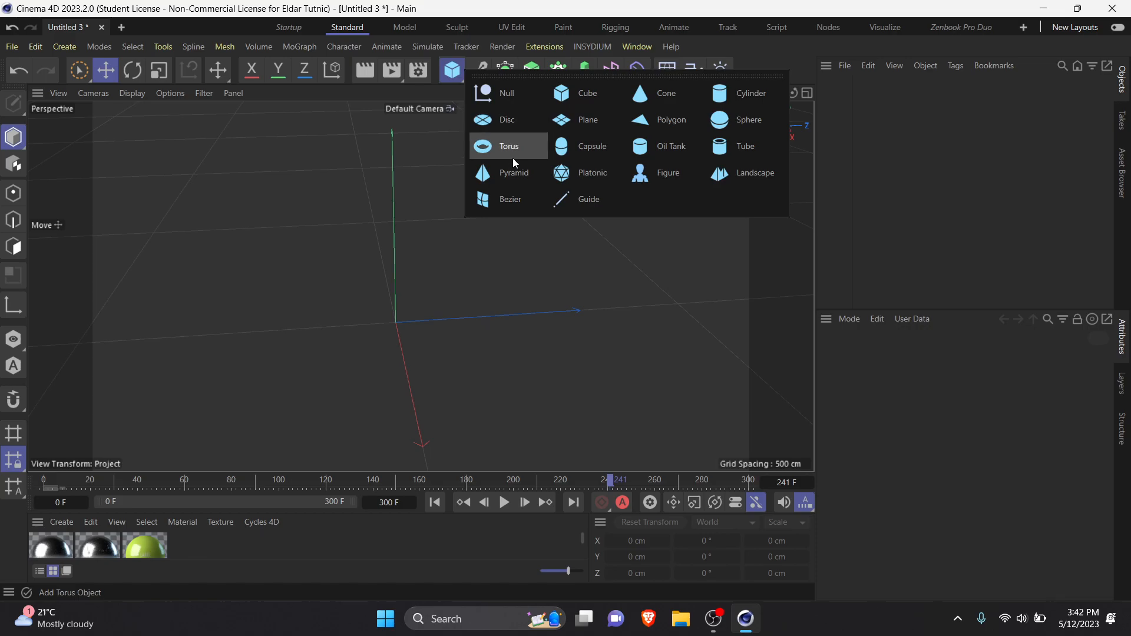
click(513, 158)
click(454, 76)
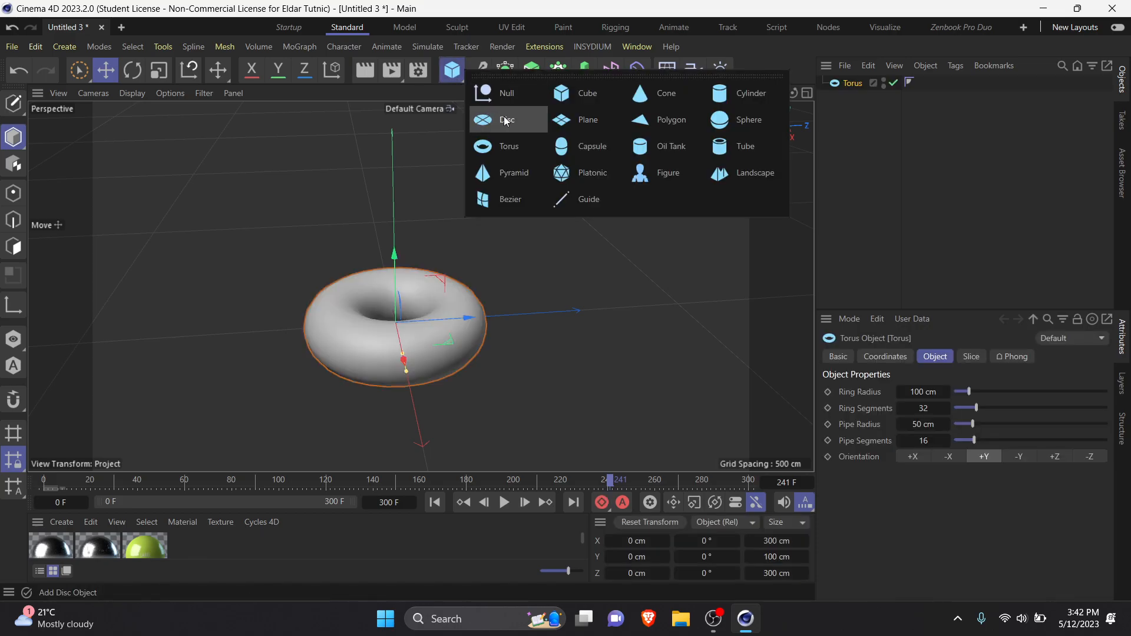
click(595, 145)
click(457, 77)
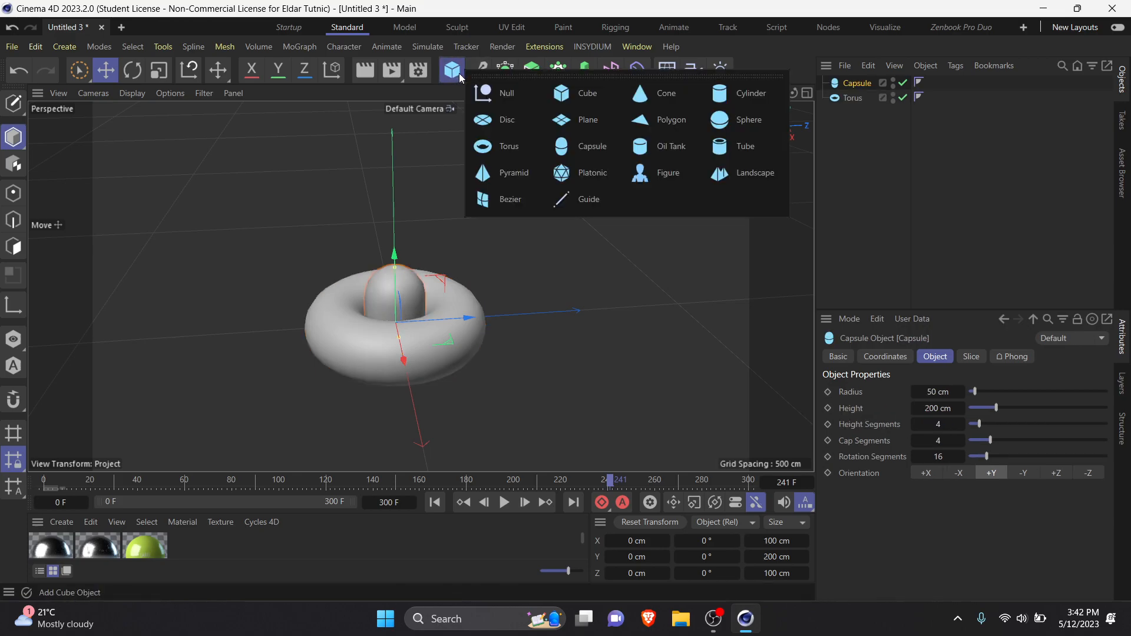
click(663, 147)
click(458, 75)
click(733, 147)
click(458, 74)
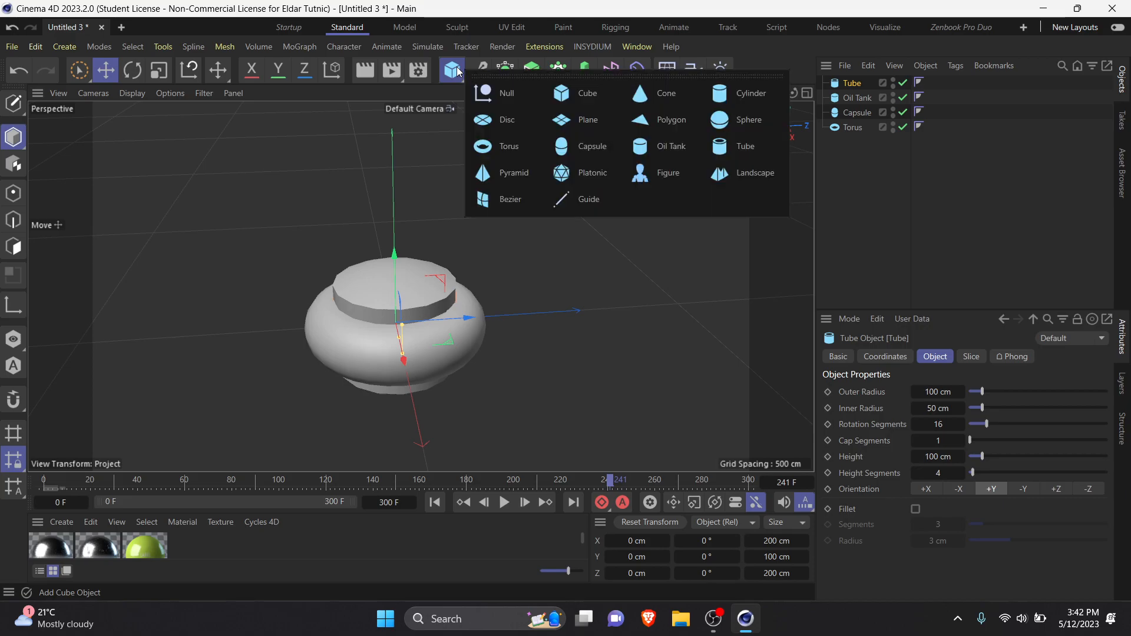
click(522, 199)
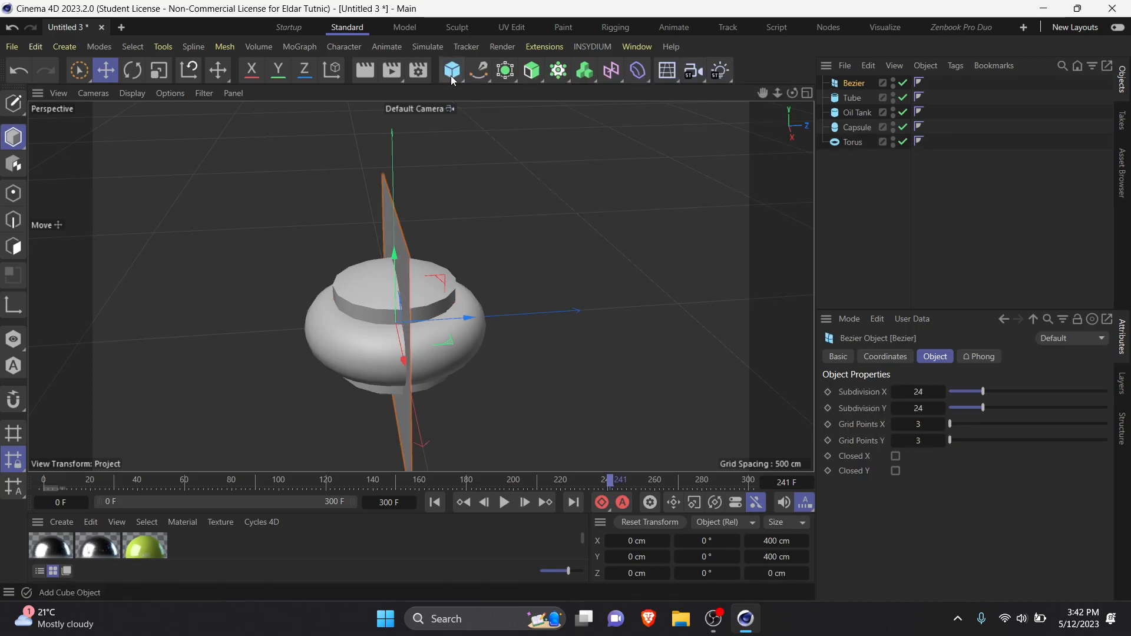
key(Delete)
Step: Add platonic, pyramid, cylinder, sphere and cone primitives to the scene
click(458, 62)
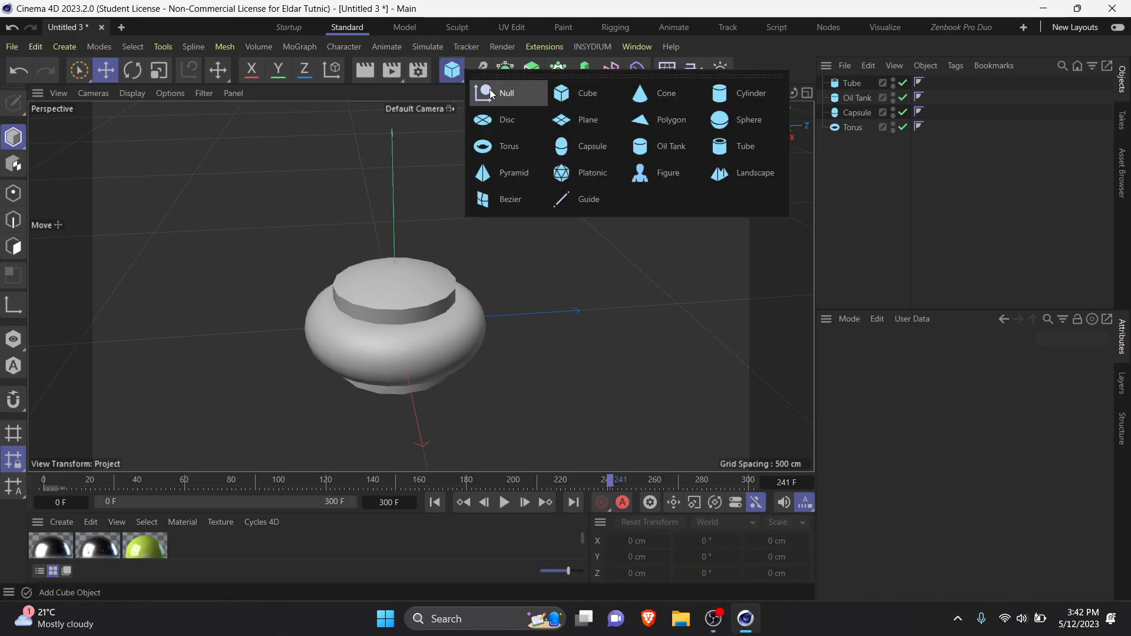
click(607, 175)
click(455, 79)
click(518, 175)
click(456, 79)
click(721, 97)
click(454, 79)
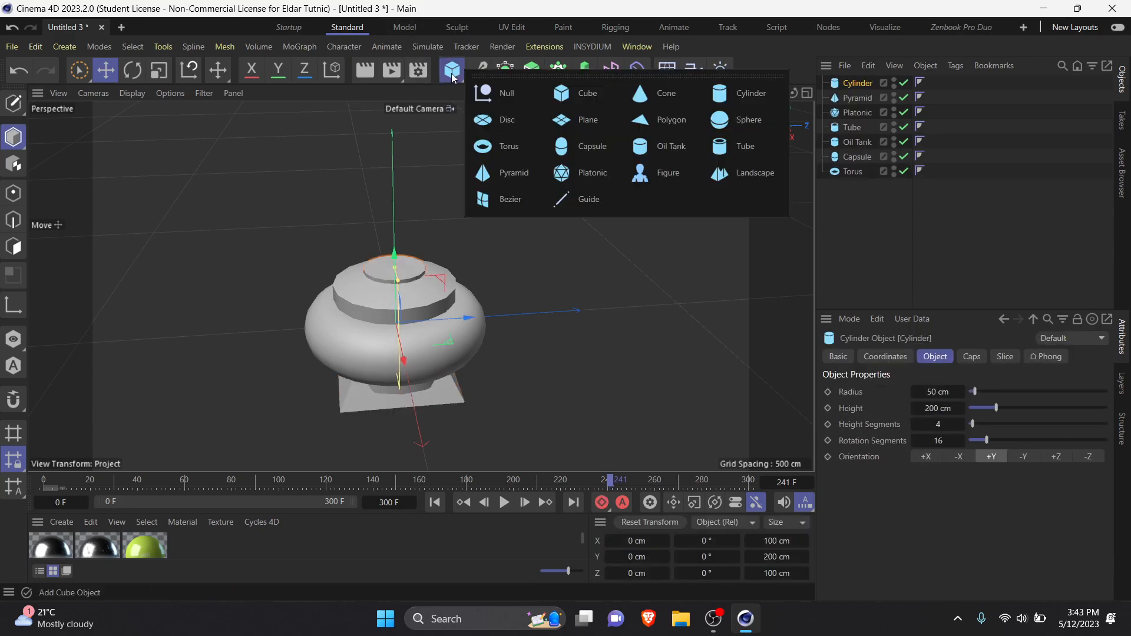
click(726, 124)
click(454, 73)
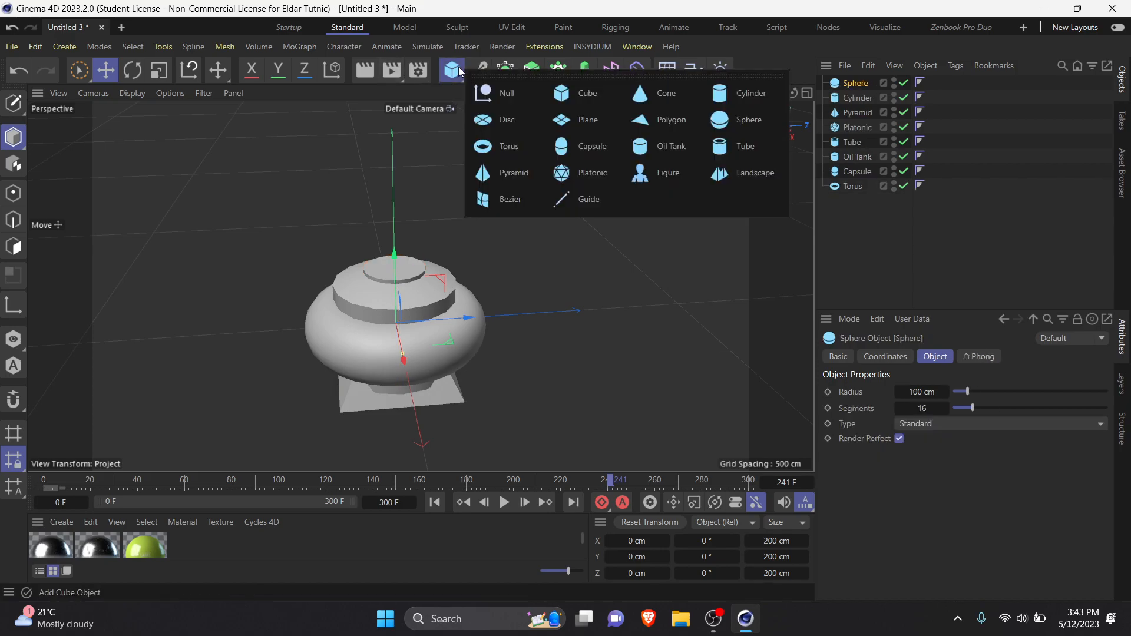
click(648, 98)
click(873, 268)
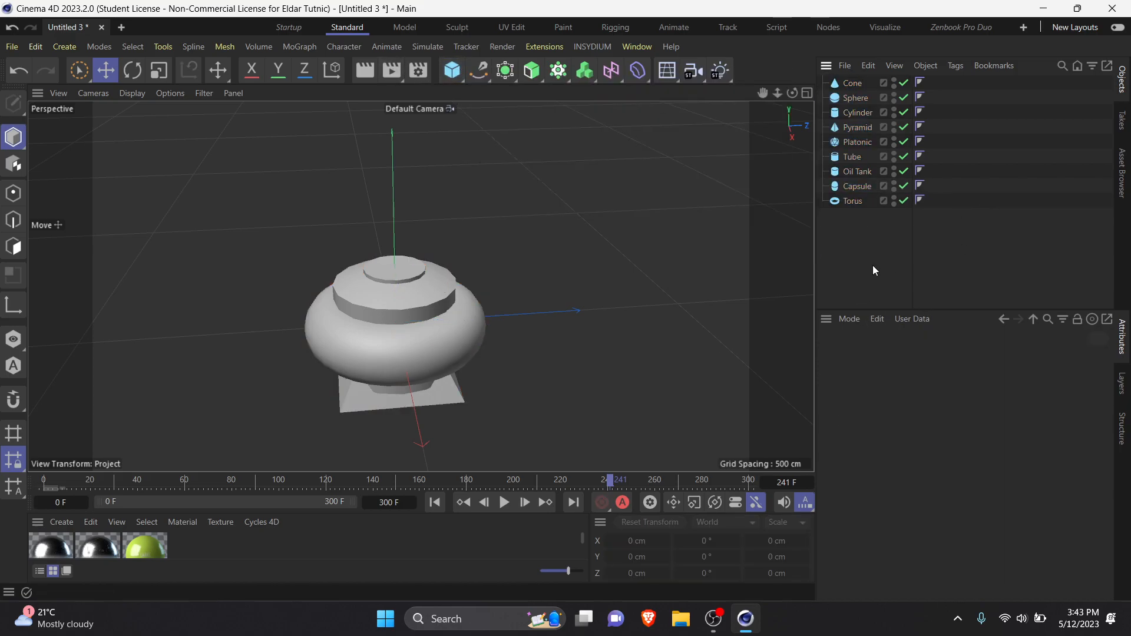
Step: Add a Cloner and place all nine primitives inside it as children
click(560, 76)
click(582, 103)
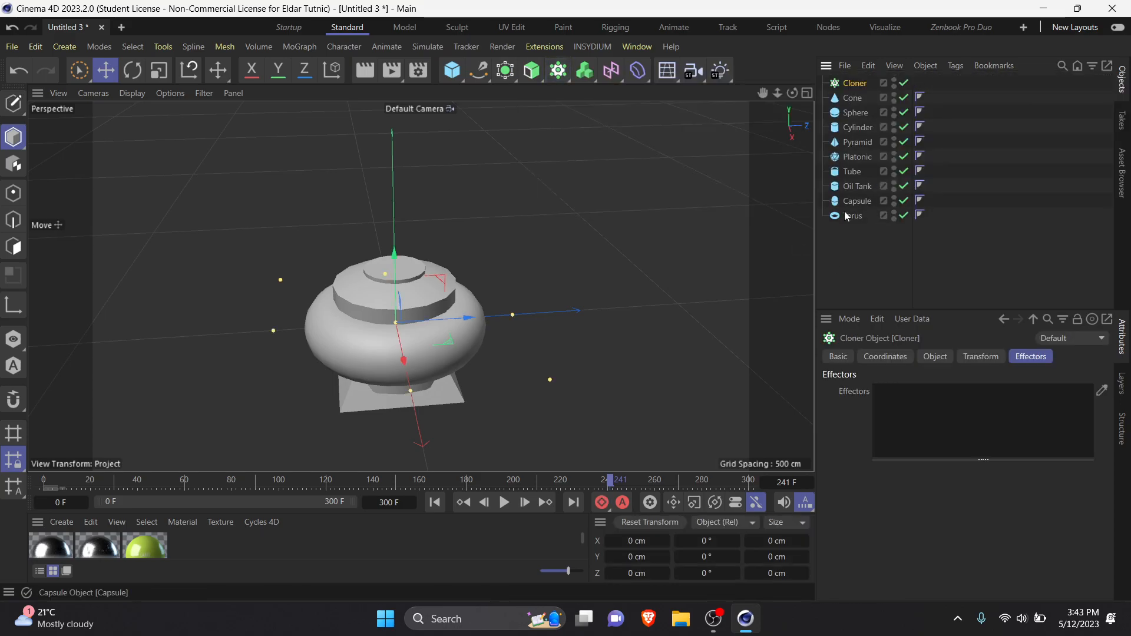
drag(850, 257, 823, 94)
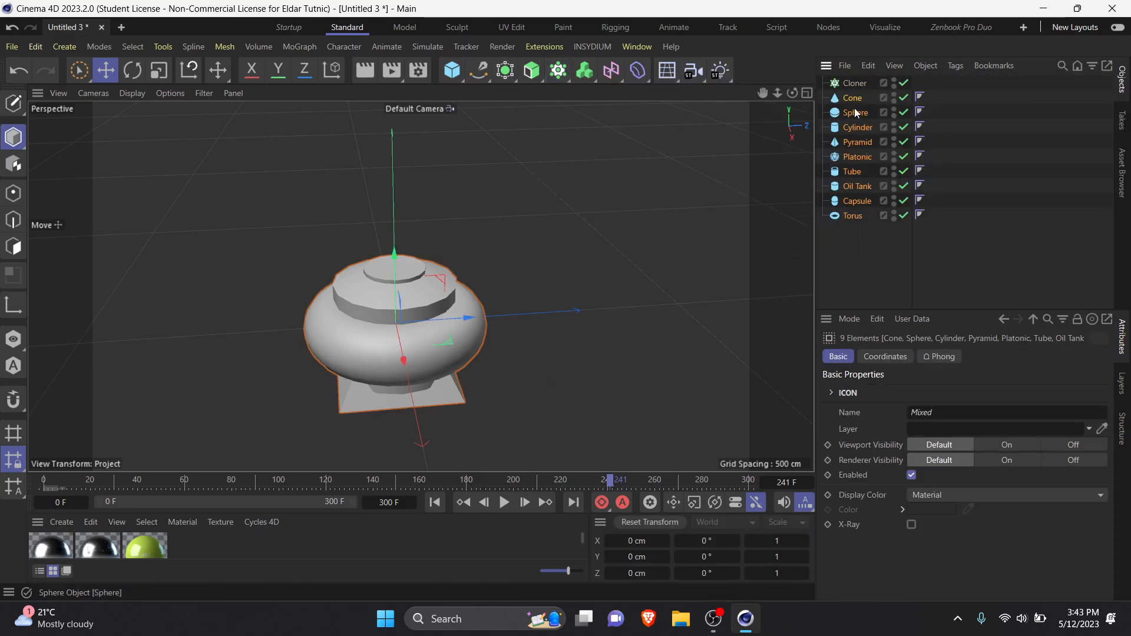
drag(859, 86, 859, 86)
Step: Set the Cloner's grid count to 6 × 6 × 6
scroll(469, 275, down, 5)
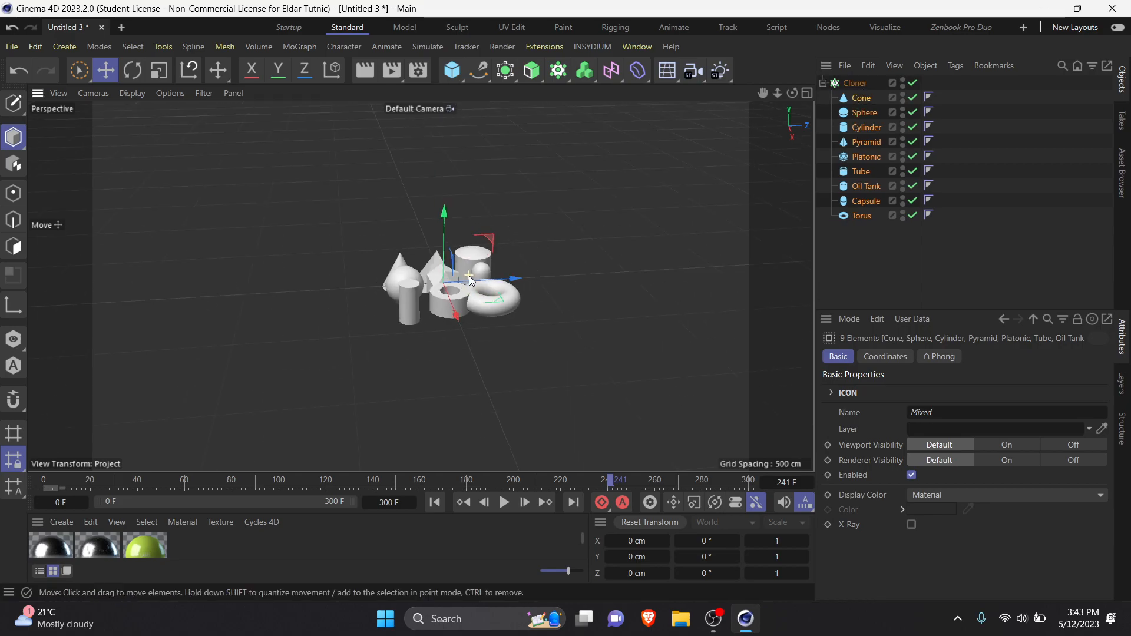
alt+drag(458, 318, 412, 350)
scroll(448, 291, up, 5)
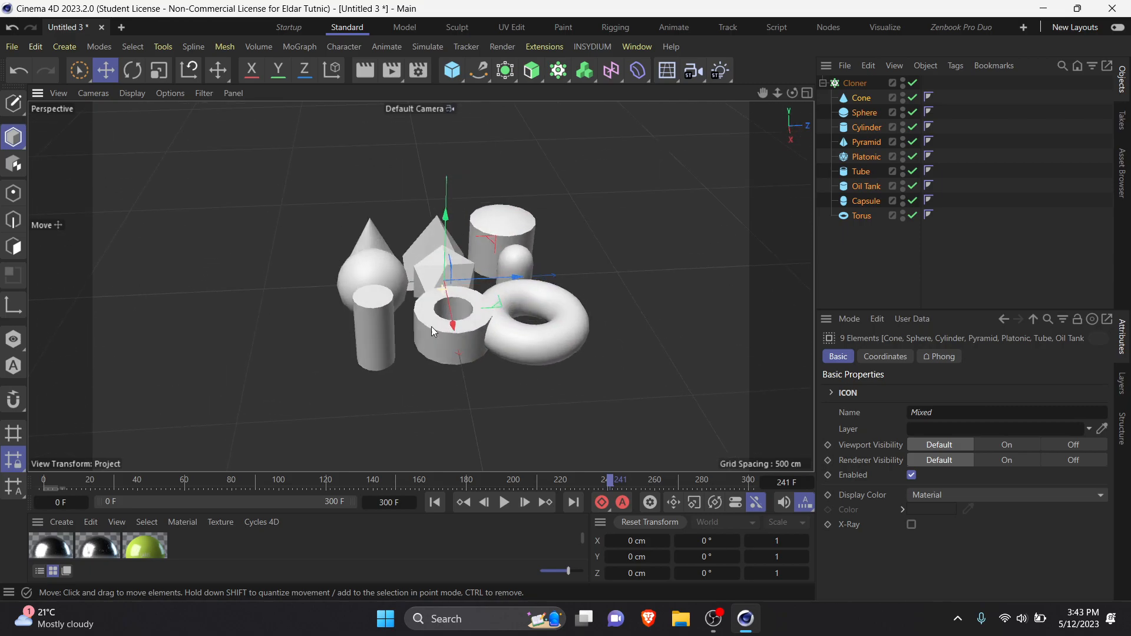
alt+drag(447, 289, 434, 379)
click(858, 84)
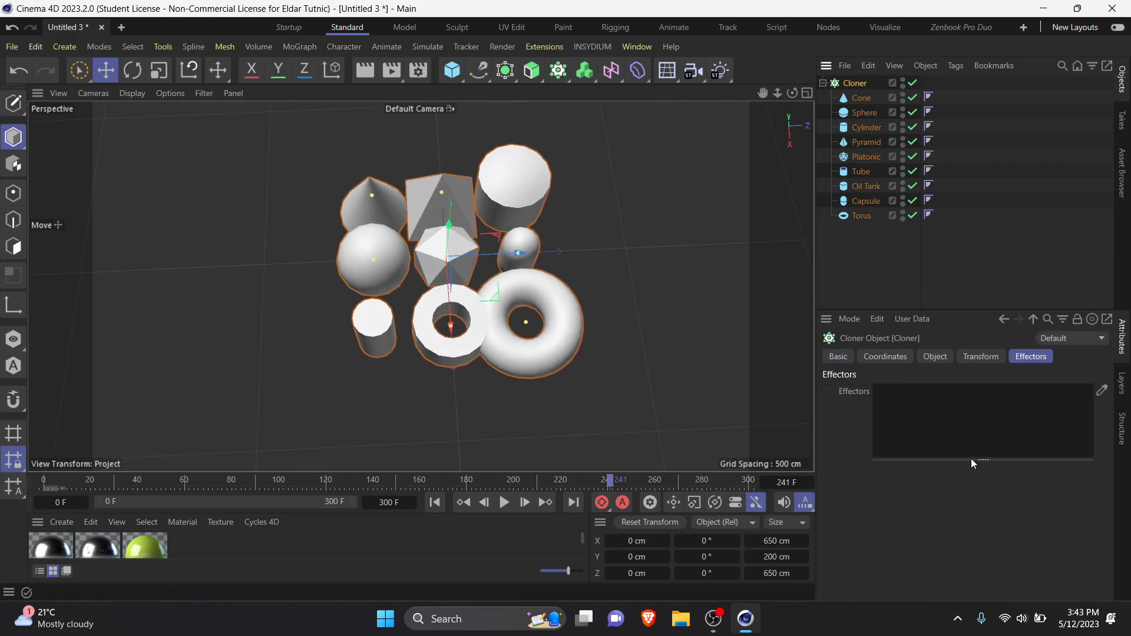
click(940, 360)
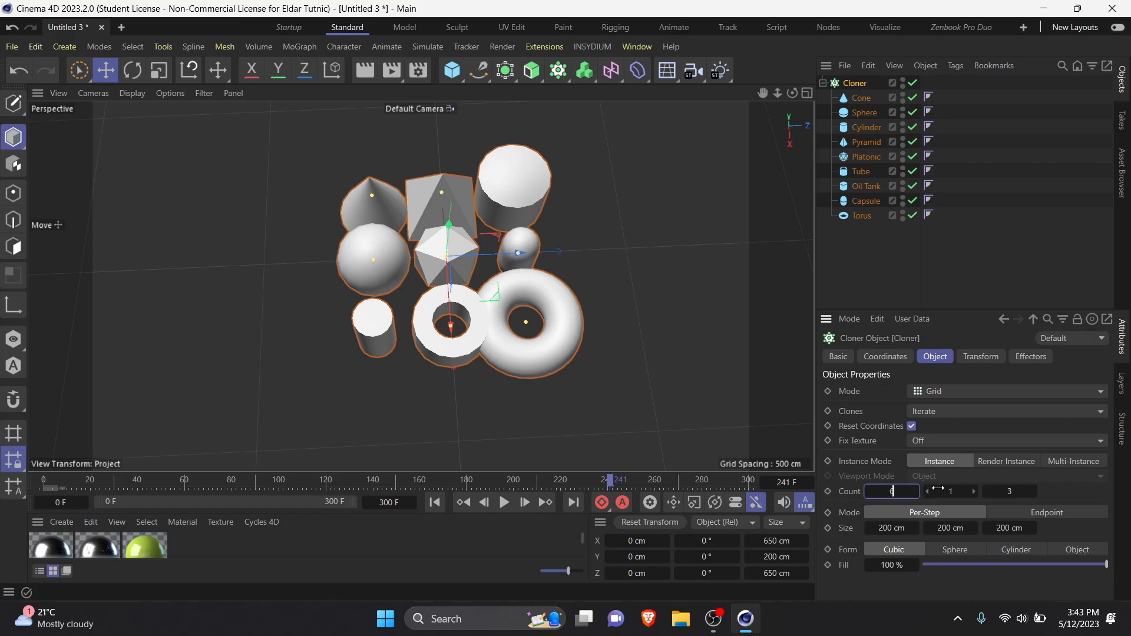
click(945, 491)
text(6)
click(1012, 492)
text(6)
key(Return)
Step: Switch the Cloner's instance mode to Multi-Instance and collapse its hierarchy
scroll(590, 311, down, 6)
mouse_move(589, 311)
alt+mouse_down()
mouse_move(547, 241)
mouse_move(567, 348)
mouse_move(548, 277)
mouse_move(522, 263)
alt+mouse_up()
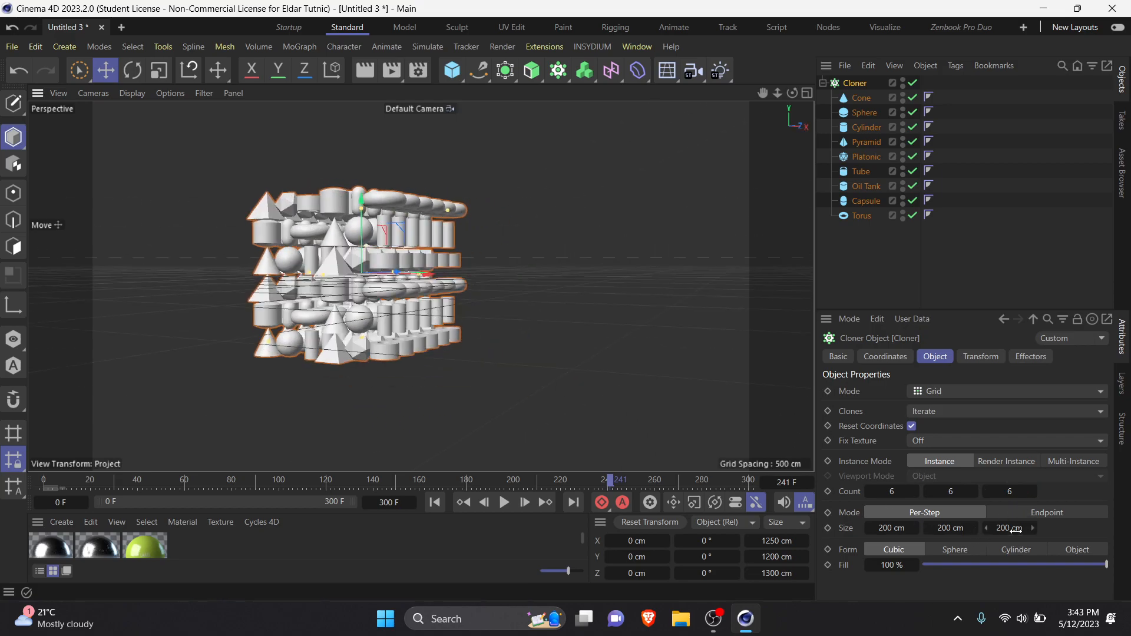
click(1070, 460)
mouse_move(427, 253)
alt+mouse_down()
mouse_move(435, 319)
mouse_move(478, 302)
mouse_move(441, 336)
alt+mouse_up()
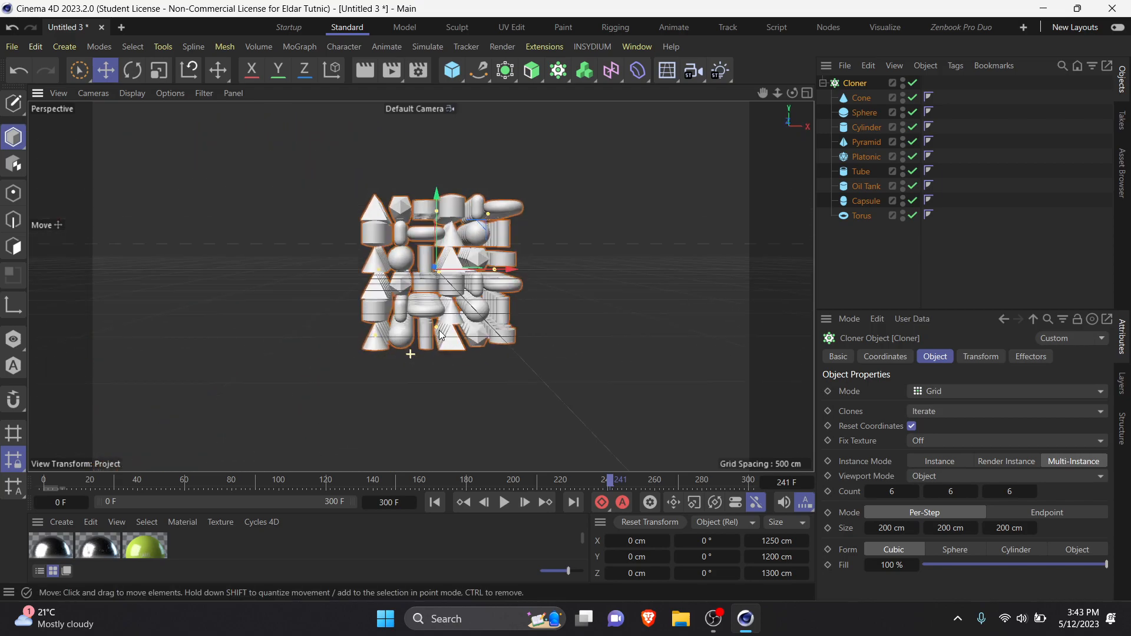
click(861, 237)
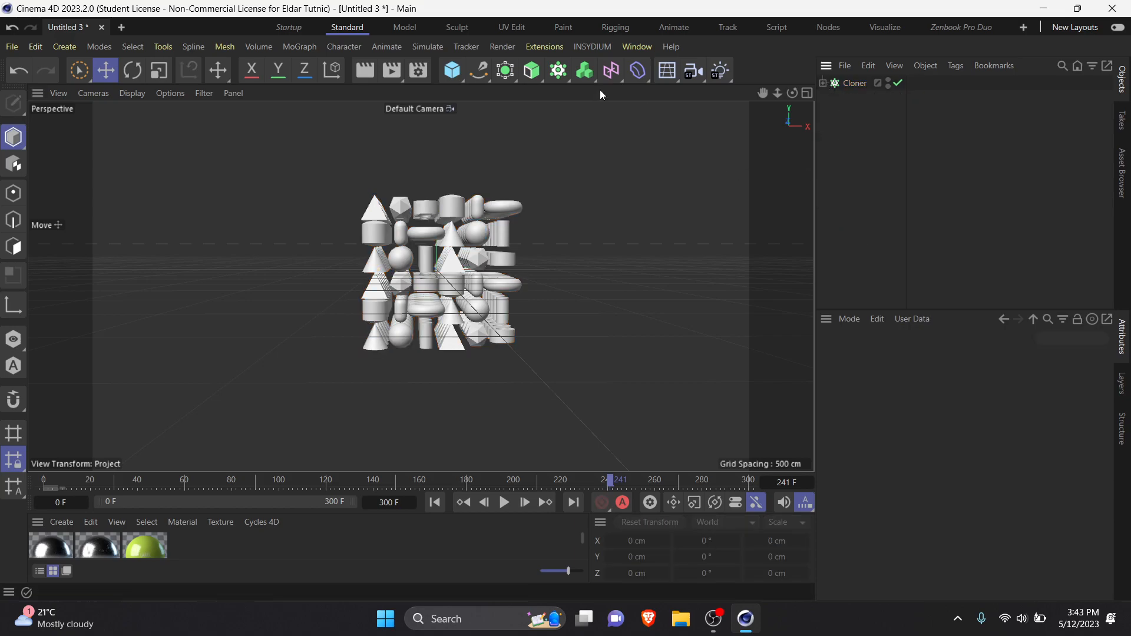
Step: Add a Random effector to the scene
click(561, 73)
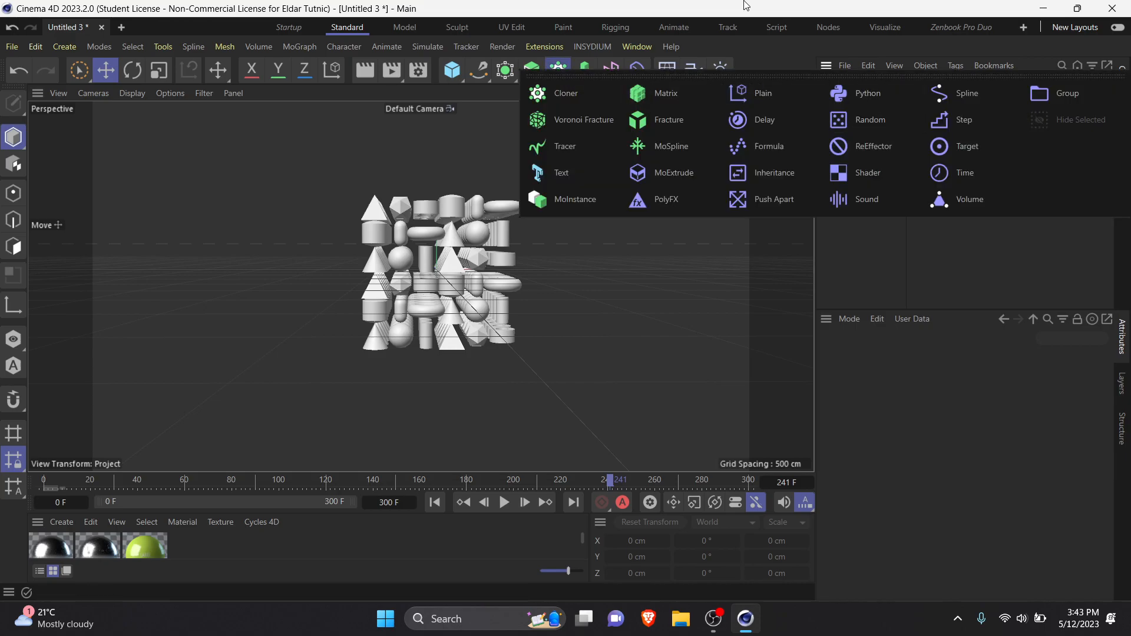
click(303, 47)
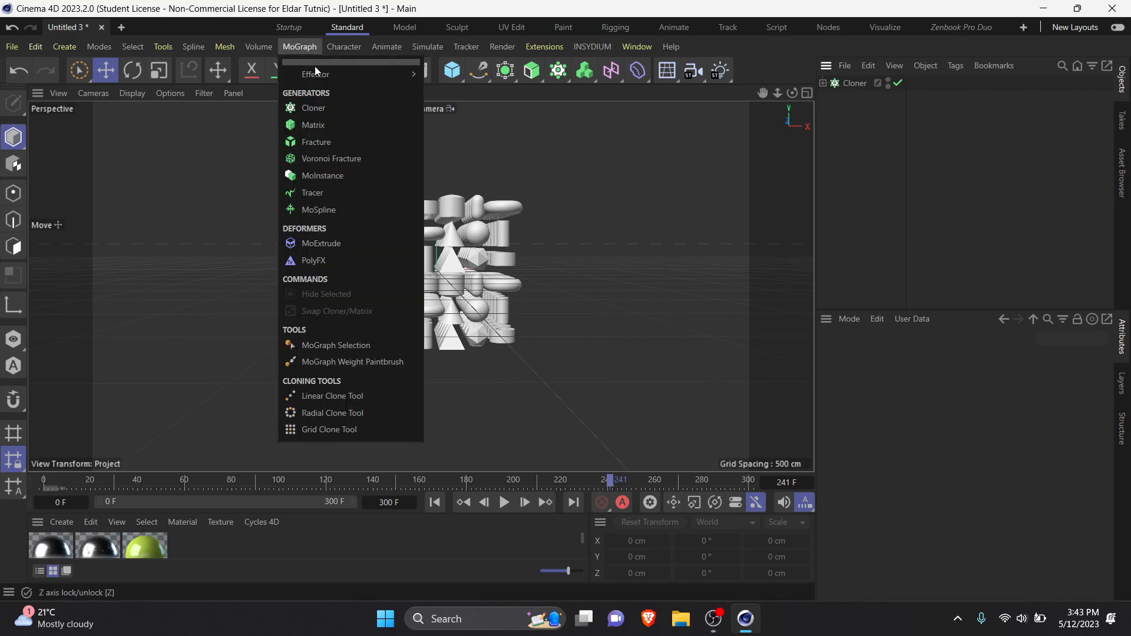
mouse_move(323, 73)
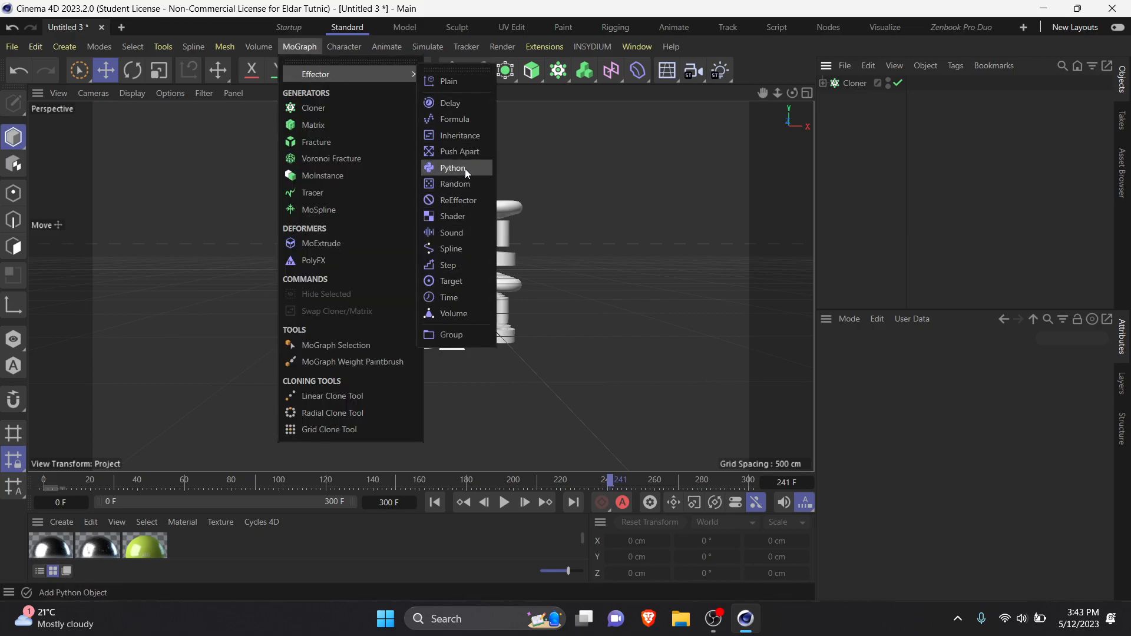
click(461, 185)
Step: Assign the Random effector to the Cloner's list of effectors
scroll(437, 266, up, 5)
alt+drag(437, 266, 607, 301)
click(854, 98)
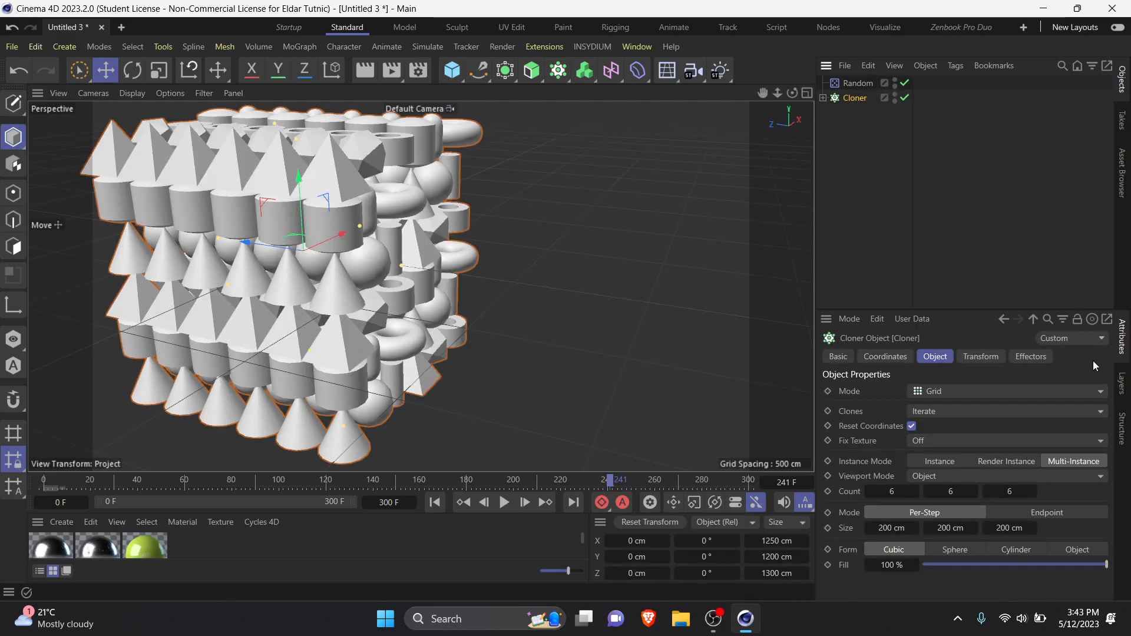
click(1030, 356)
drag(836, 83, 929, 331)
drag(931, 425, 933, 424)
Step: Set the Random effector's position to 252, 178 and 170 cm, and enable rotation with H 211°, P 159° and B 136°
scroll(434, 353, down, 5)
click(871, 85)
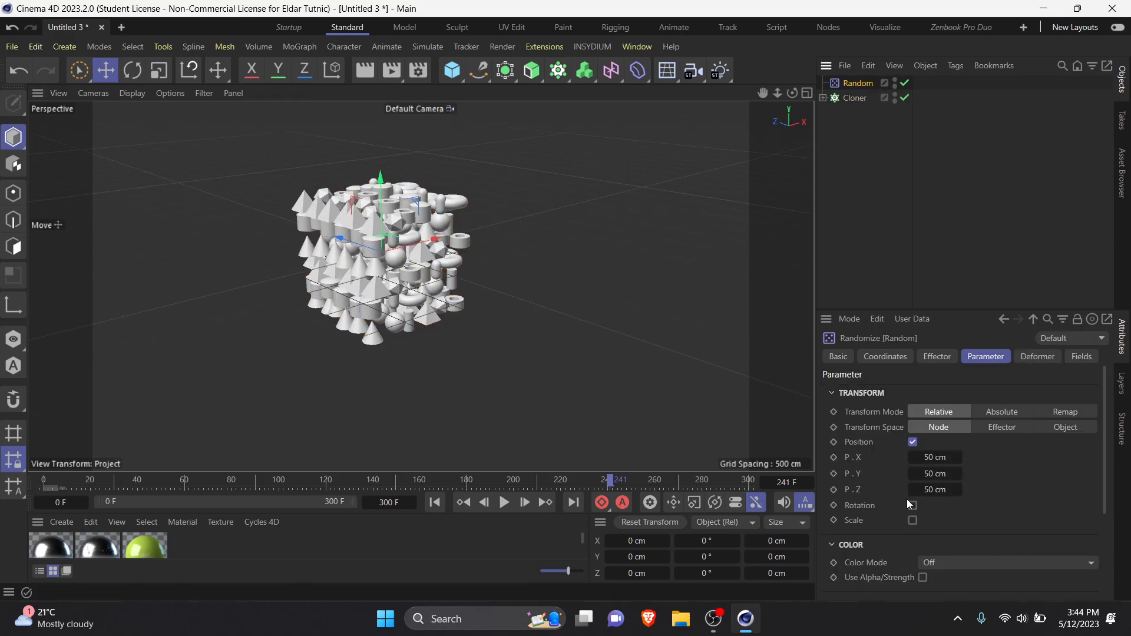
scroll(987, 489, down, 3)
drag(937, 436, 1030, 448)
drag(921, 468, 1048, 455)
scroll(977, 447, up, 3)
drag(937, 490, 970, 474)
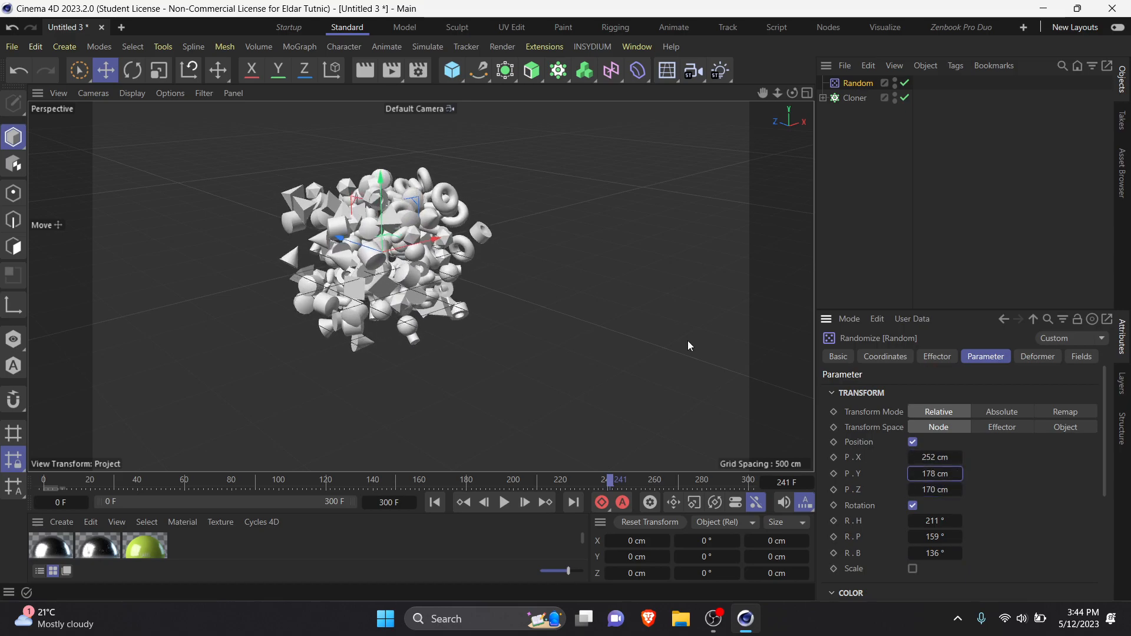
Step: Play the scene from the first frame, stop playback and inspect the randomized clones from several sides
click(430, 506)
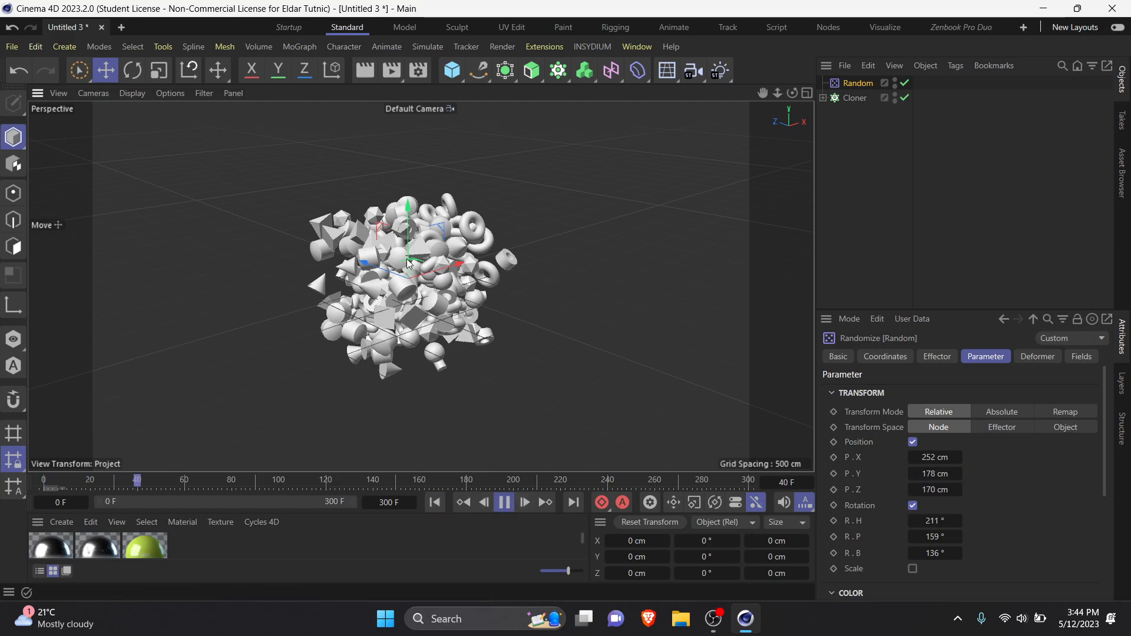
click(505, 501)
alt+drag(305, 405, 589, 396)
scroll(230, 360, up, 3)
mouse_move(230, 360)
alt+mouse_down()
mouse_move(344, 328)
mouse_move(282, 315)
mouse_move(418, 372)
mouse_move(454, 316)
mouse_move(210, 348)
mouse_move(482, 316)
alt+mouse_up()
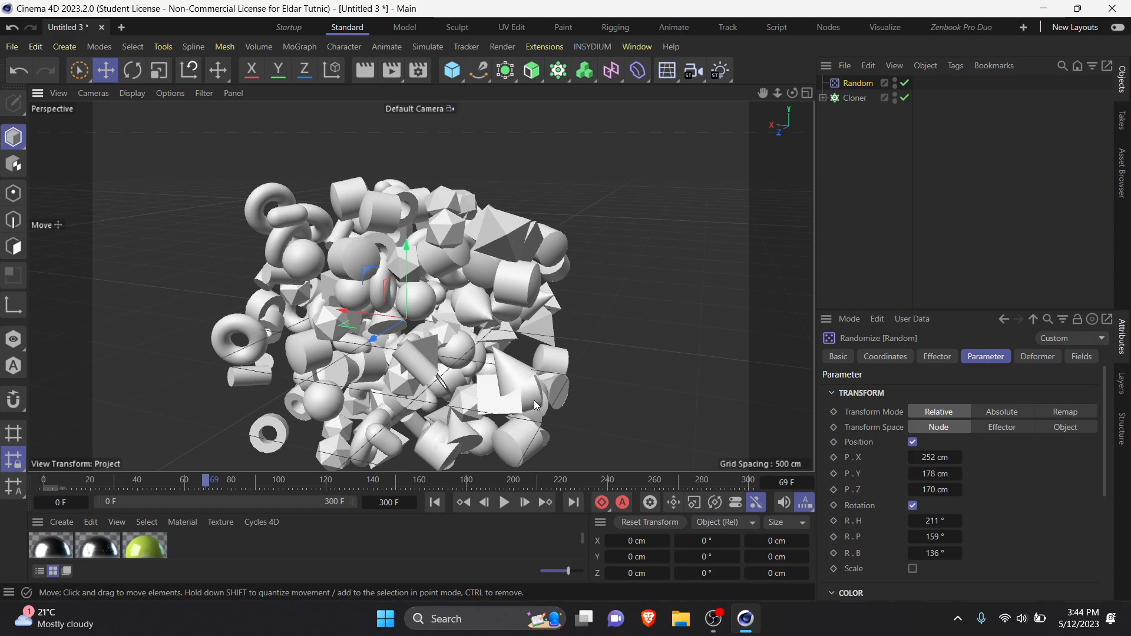
alt+drag(474, 367, 424, 318)
Step: Add a sphere, move it to about -2492 cm in Z beside the clones and scale it to about 1725 cm across
drag(456, 75, 725, 124)
scroll(433, 269, down, 2)
drag(315, 277, 578, 247)
alt+drag(612, 294, 387, 333)
key(t)
drag(478, 345, 56, 264)
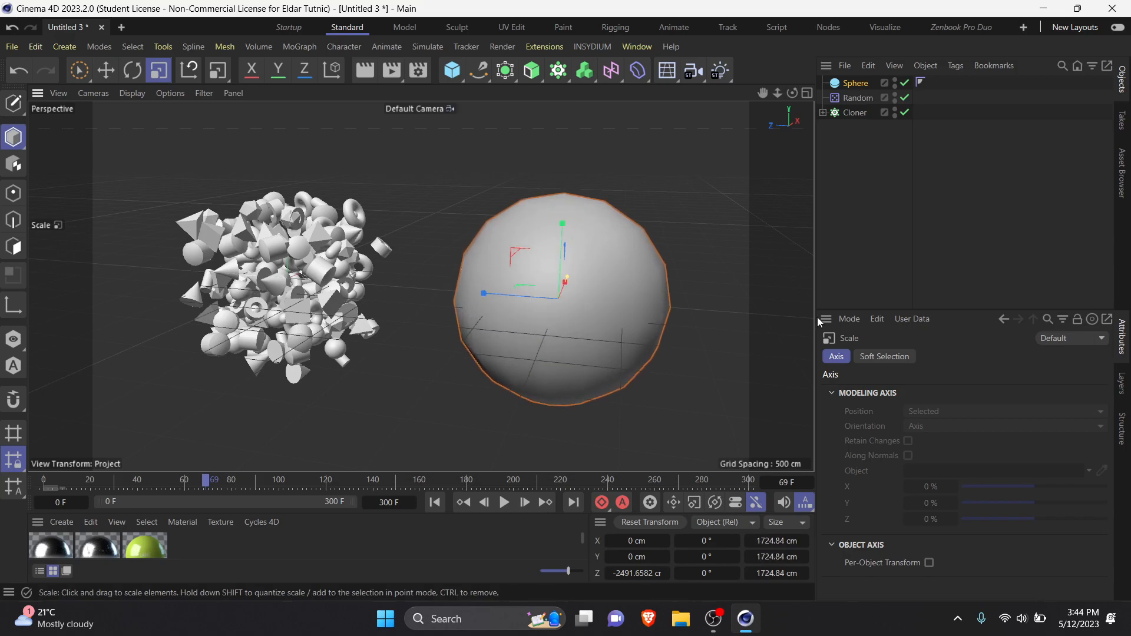
alt+drag(698, 294, 437, 307)
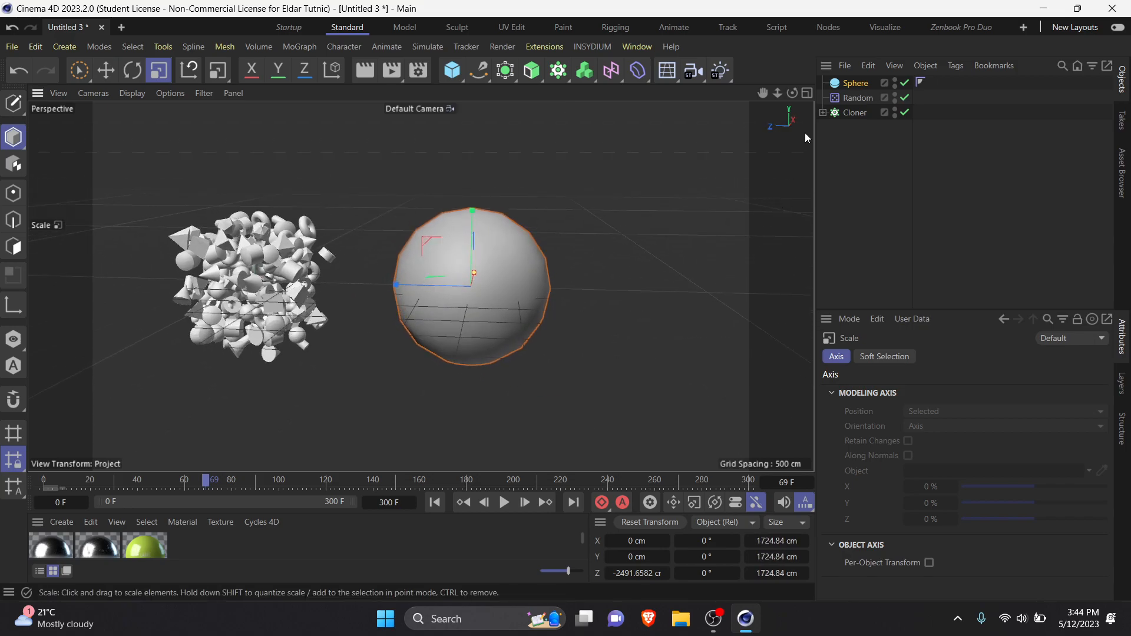
Step: Apply a Bullet Rigid Body tag to the Cloner
right_click(850, 112)
mouse_move(938, 49)
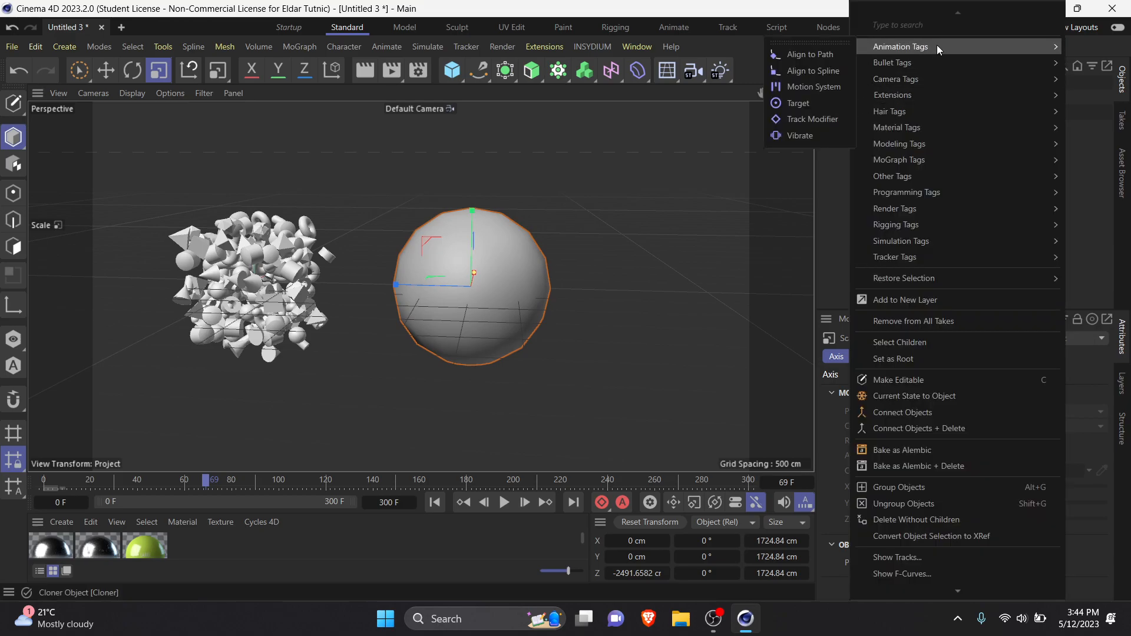
mouse_move(913, 63)
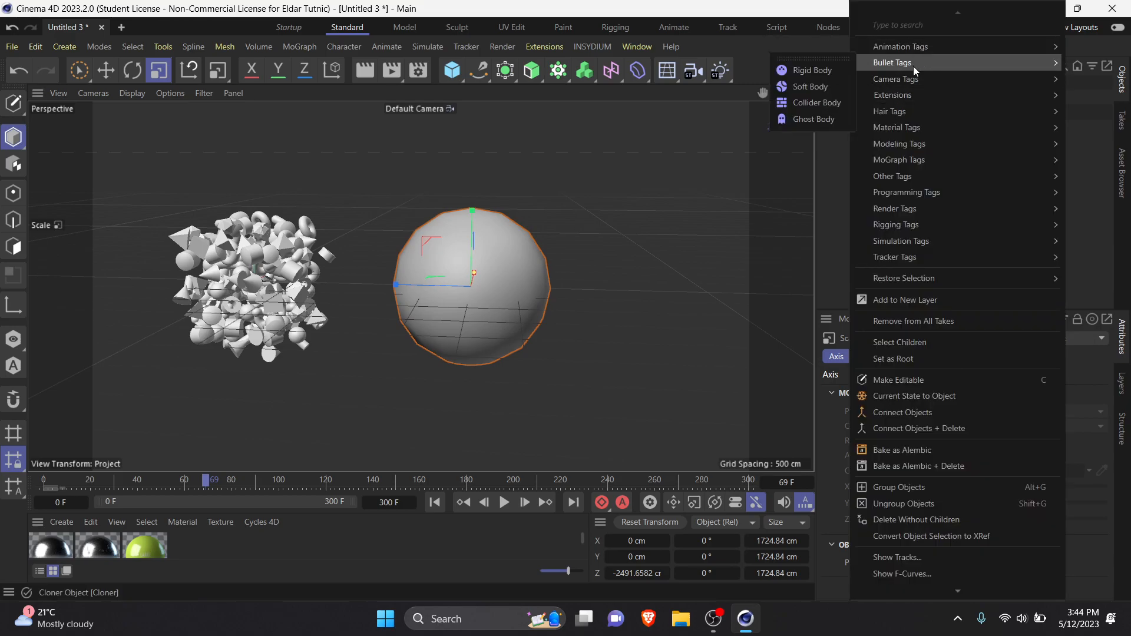
click(832, 72)
right_click(854, 117)
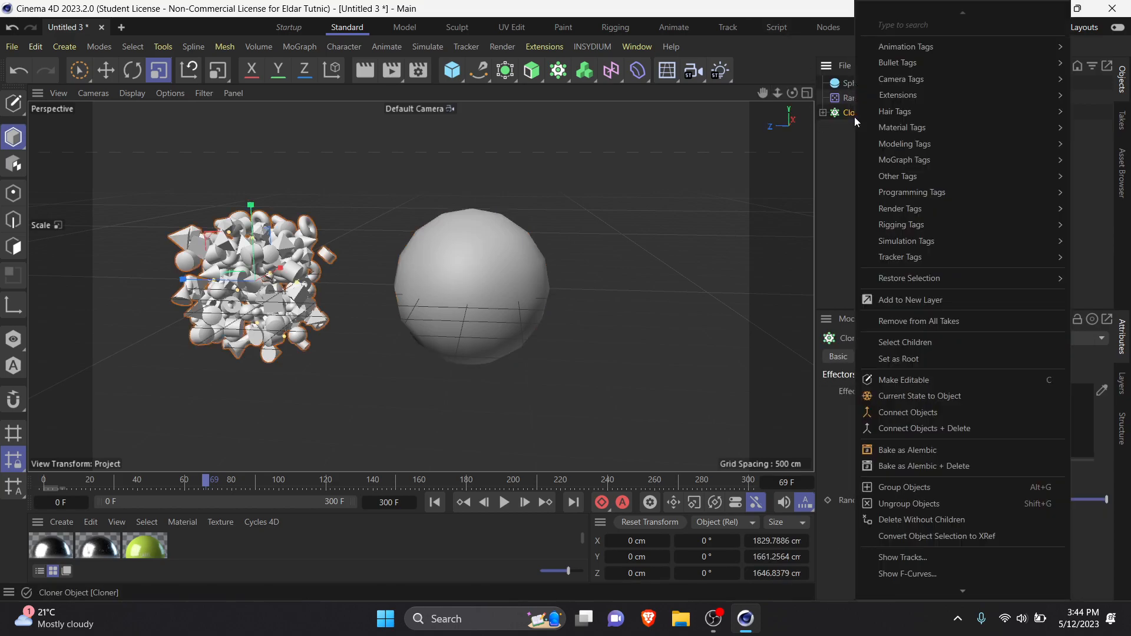
mouse_move(908, 63)
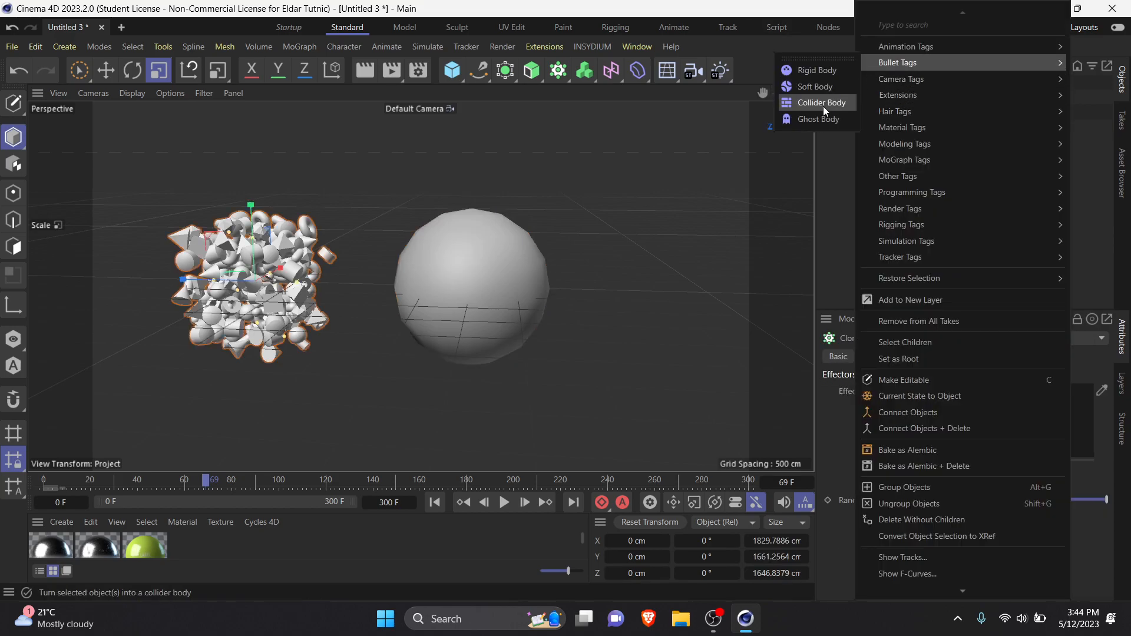
click(830, 72)
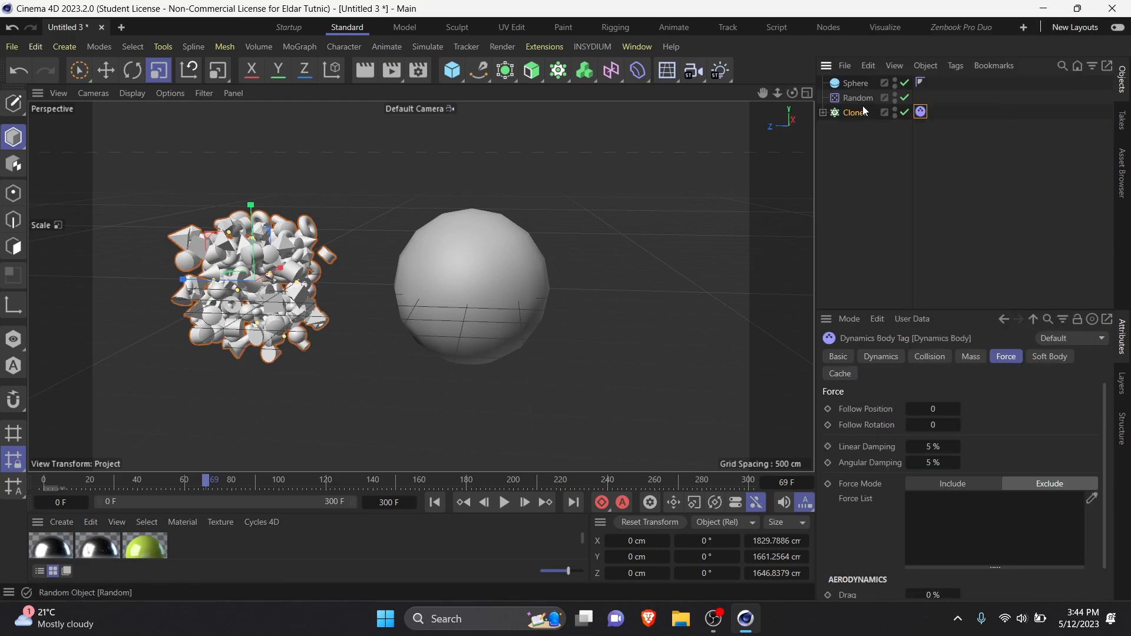
Step: Apply a Bullet Collider Body tag to the large sphere
click(855, 86)
right_click(857, 83)
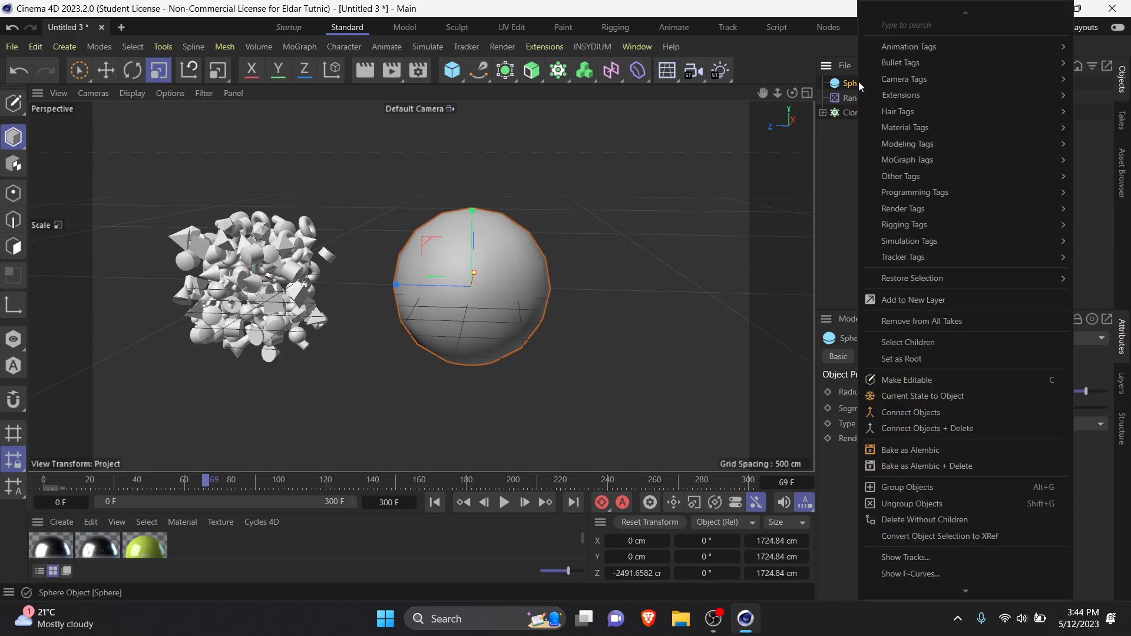
mouse_move(953, 66)
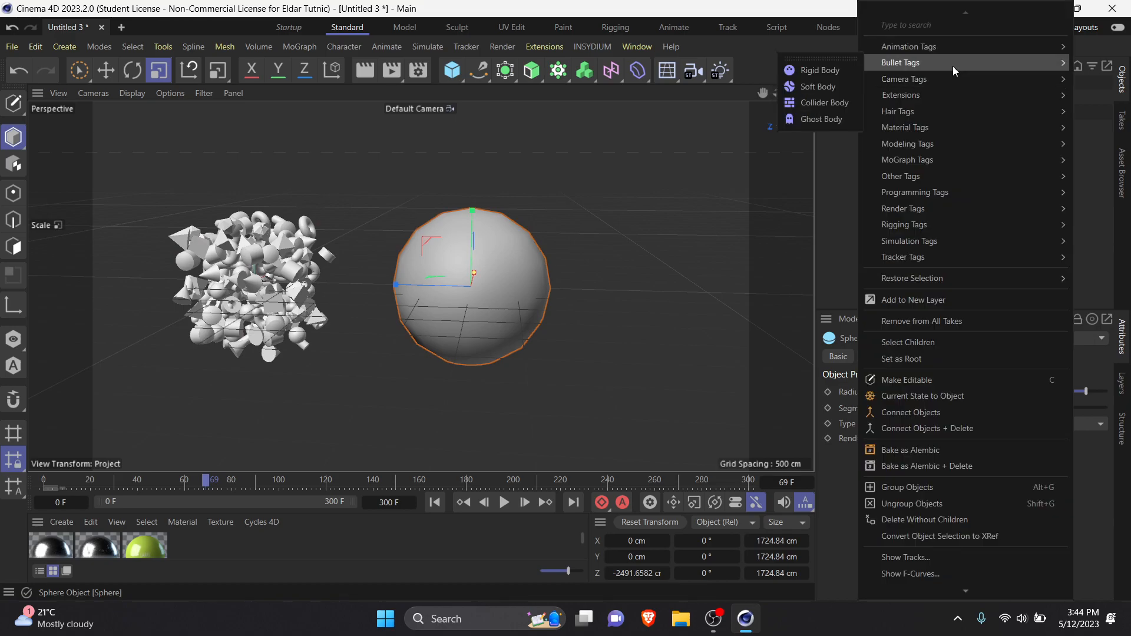
click(812, 103)
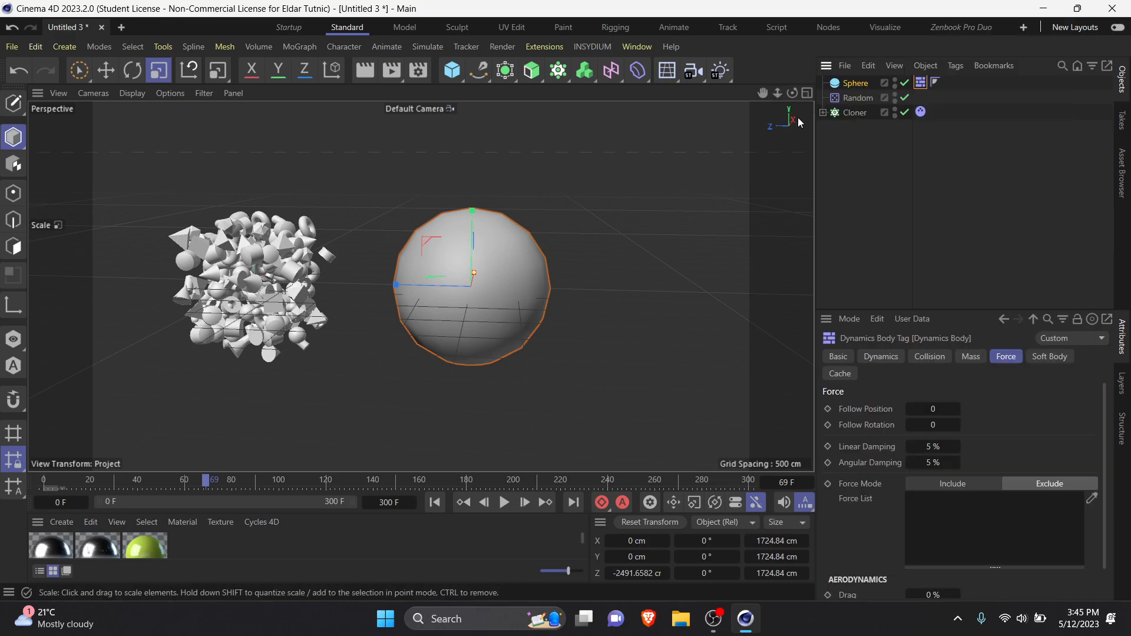
click(289, 263)
click(436, 248)
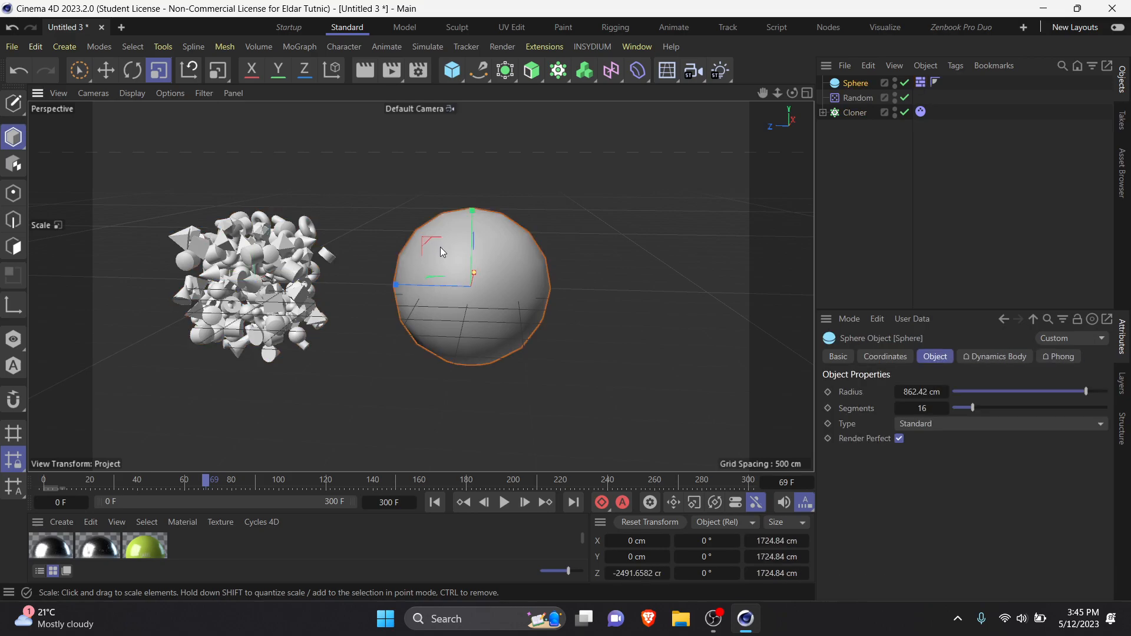
Step: Play the rigid-body simulation from the first frame twice, then stop and return to the start
click(438, 503)
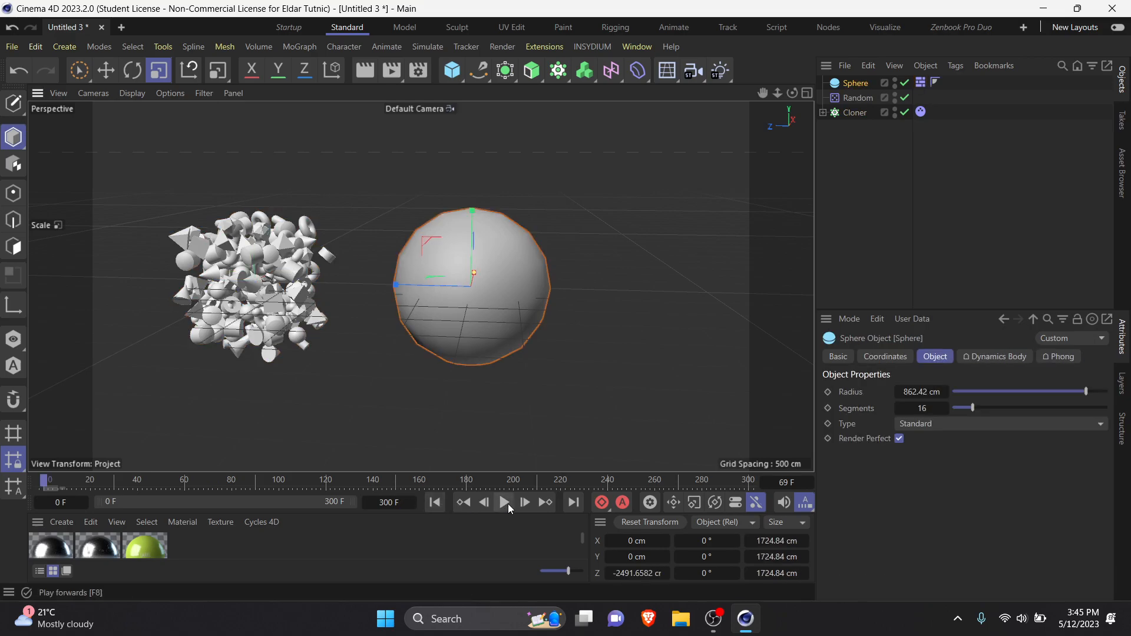
click(505, 504)
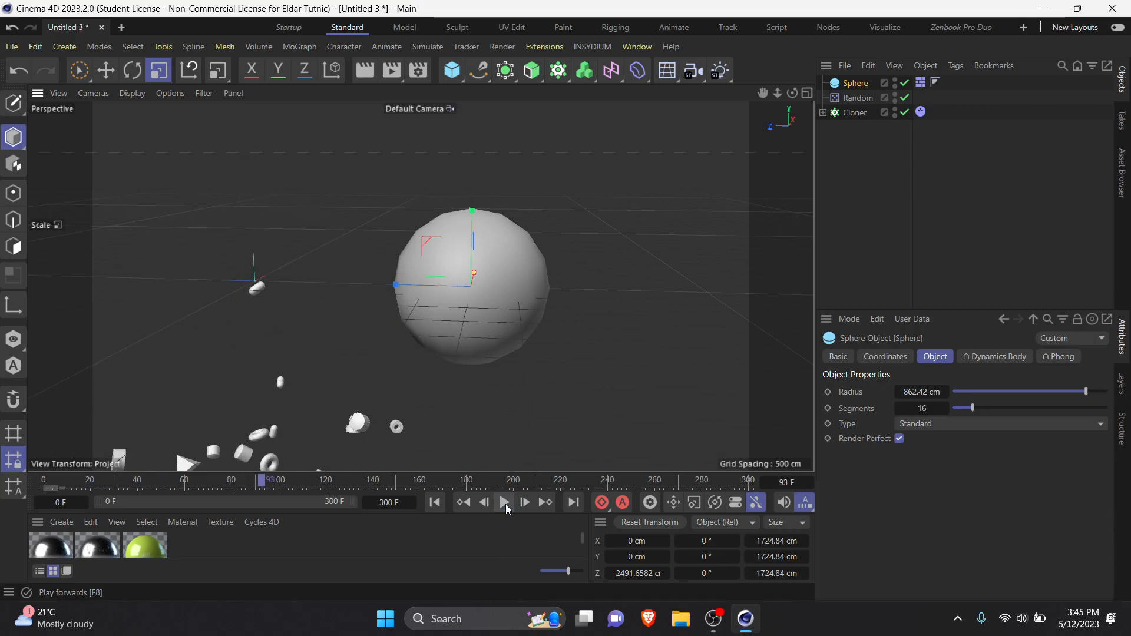
click(435, 503)
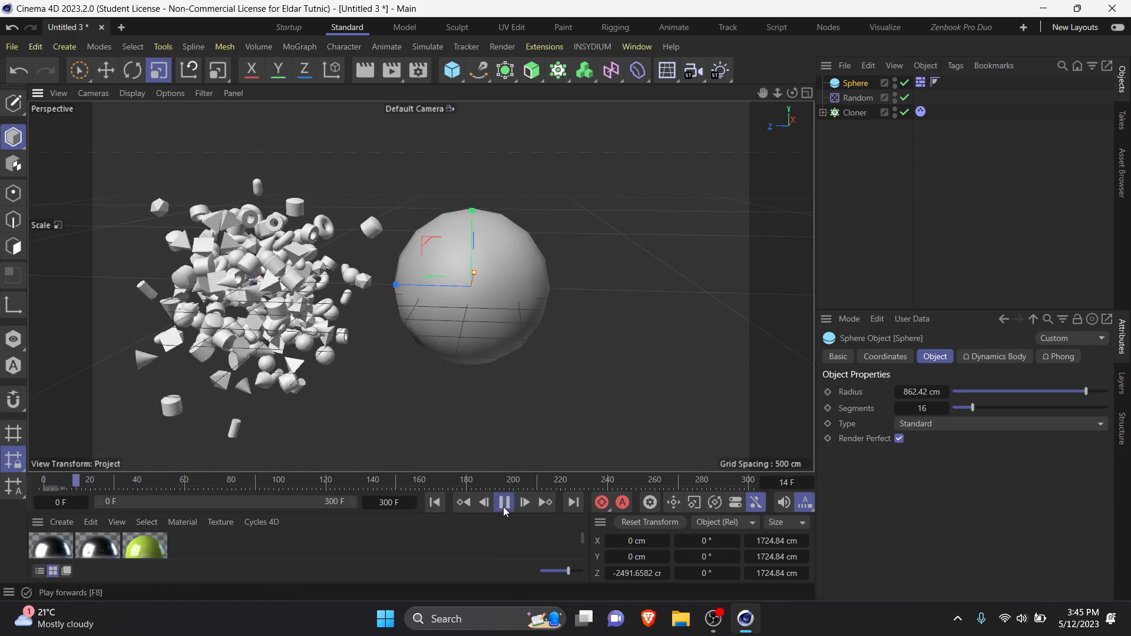
click(504, 503)
click(435, 504)
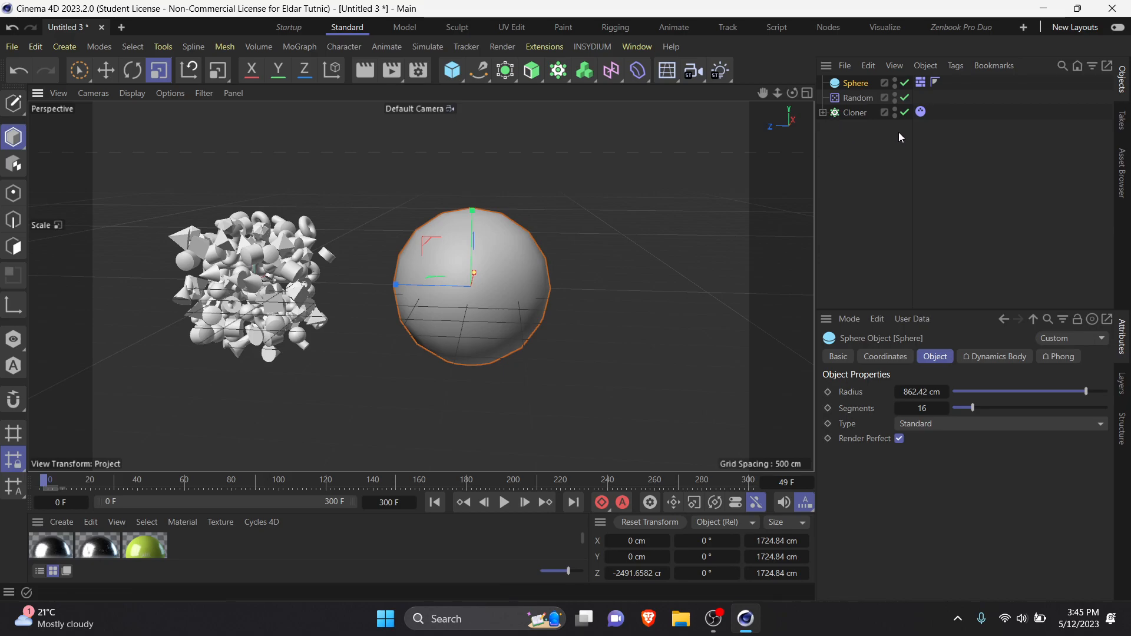
Step: Set Follow Position to 5 in the force settings of the Cloner's Dynamics Body tag
click(922, 112)
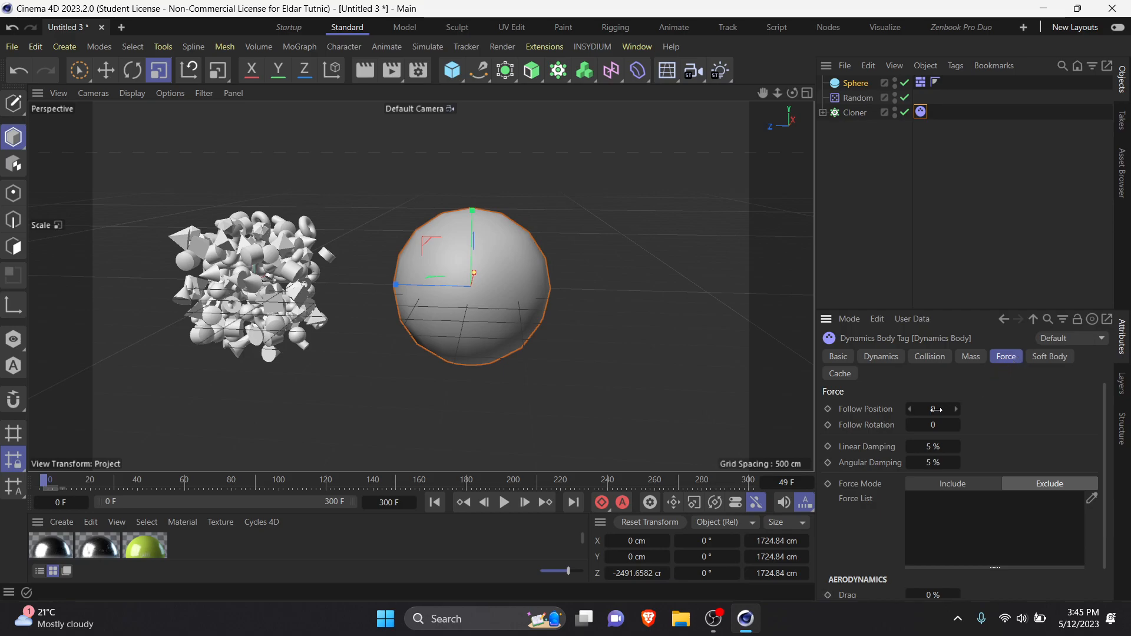
text(5)
key(Return)
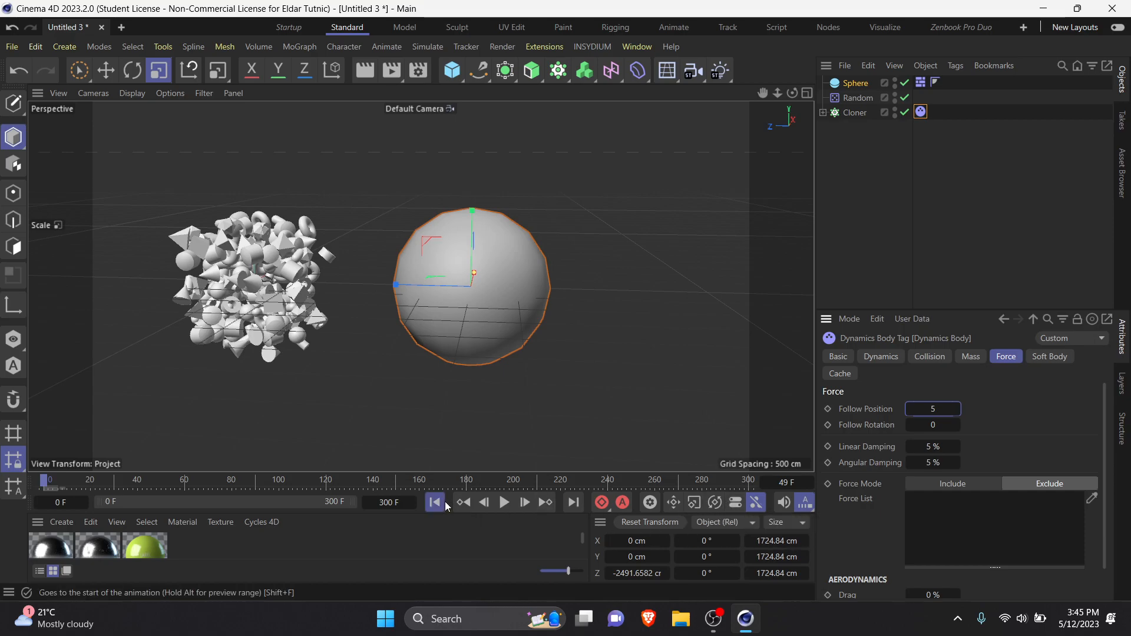
Step: Play the simulation and examine the clones and the sphere from several sides
click(502, 505)
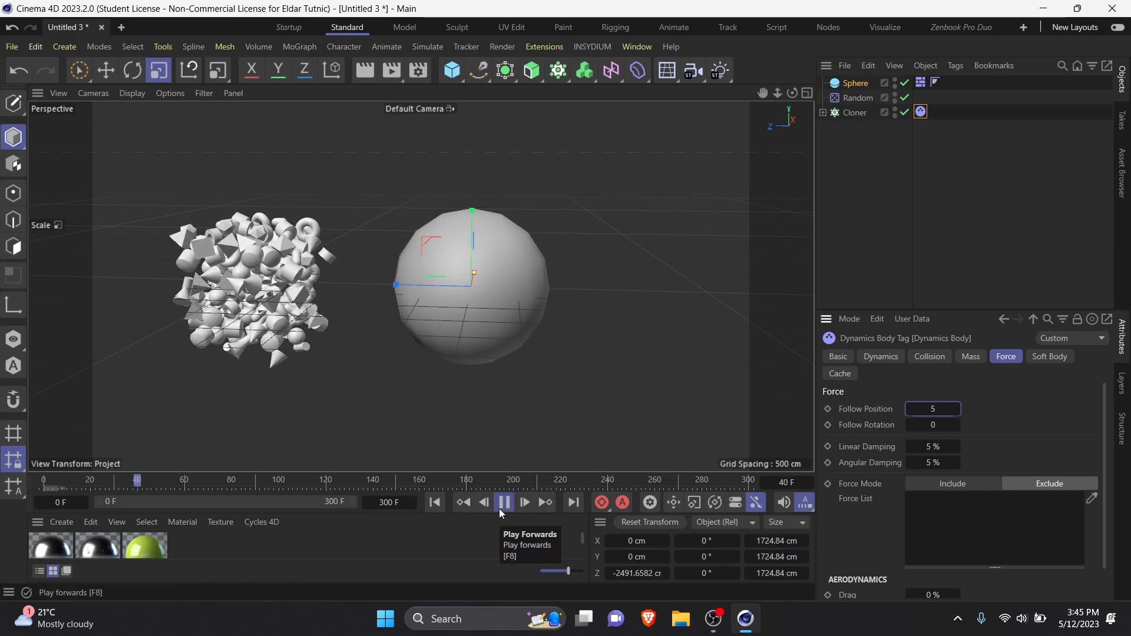
scroll(234, 298, up, 2)
alt+drag(234, 299, 613, 317)
scroll(268, 301, up, 2)
alt+drag(267, 301, 354, 265)
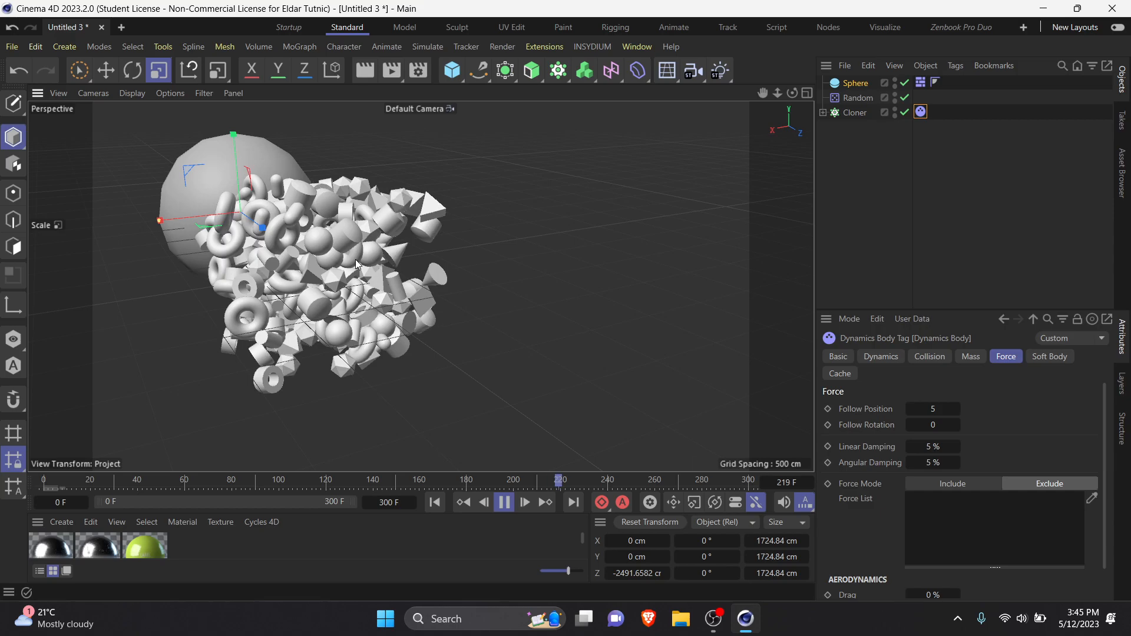
alt+drag(355, 261, 431, 285)
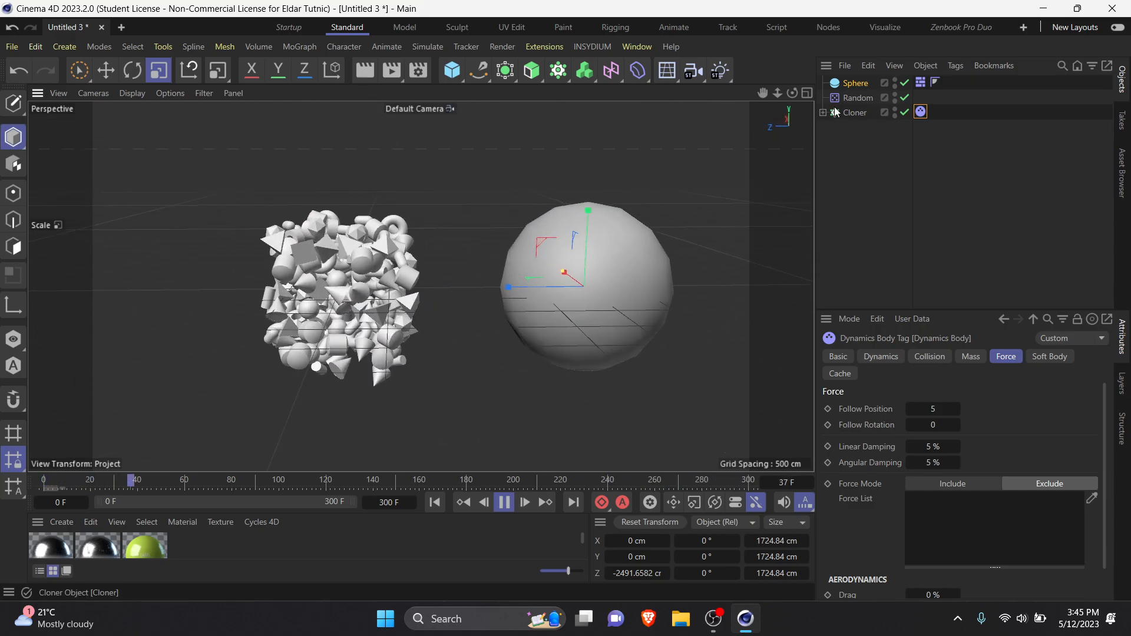
Step: Move the sphere along Z through the clones during playback to about 854 cm, and stop the playback
click(855, 84)
key(e)
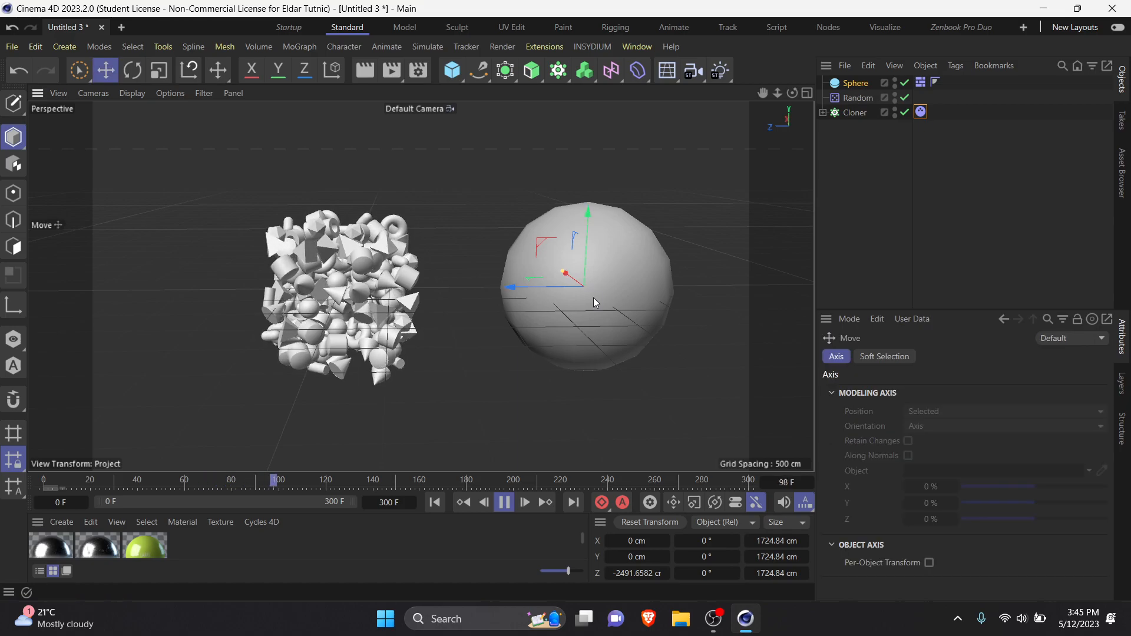
drag(514, 286, 305, 352)
drag(383, 288, 173, 289)
click(504, 503)
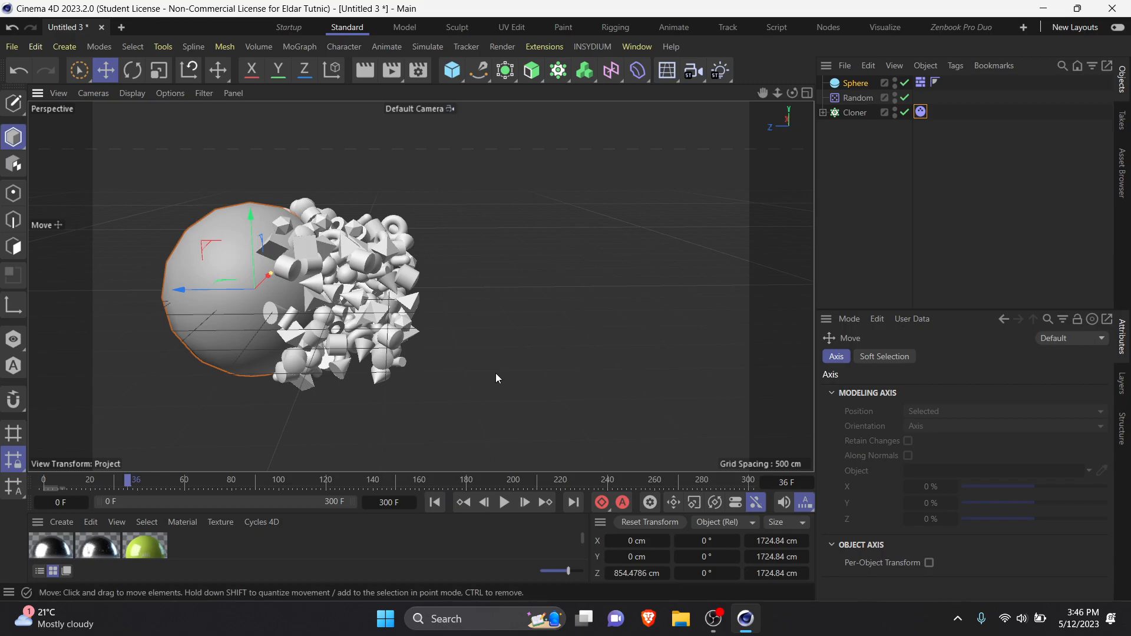
Step: Move the sphere to about 494 cm in Z, play the simulation and return to the first frame
drag(176, 292, 220, 330)
click(504, 502)
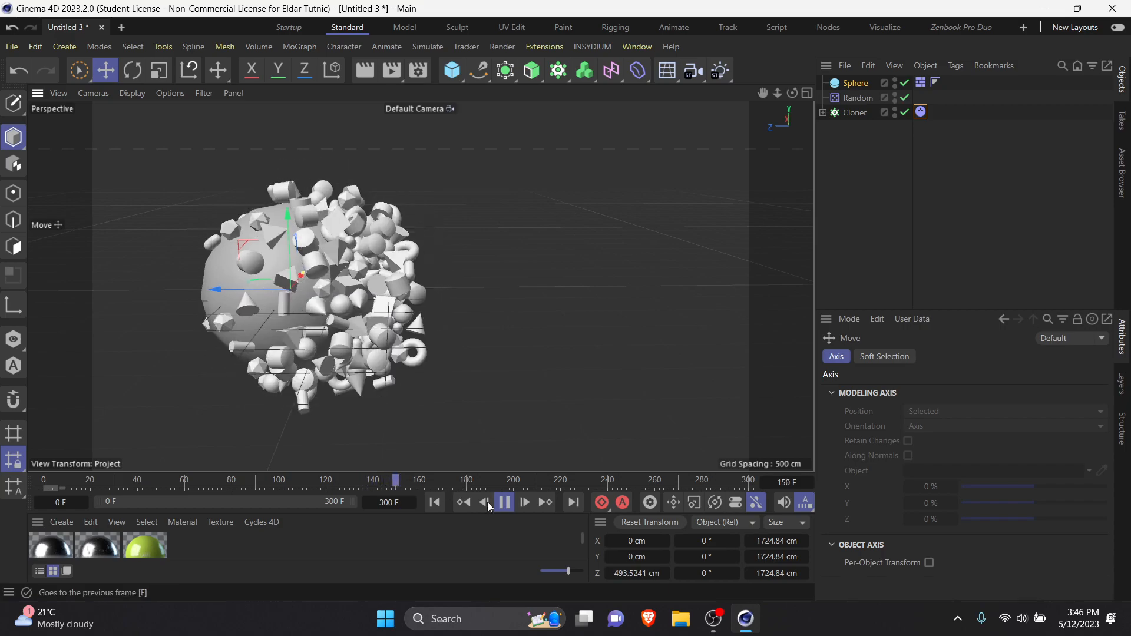
click(503, 502)
click(435, 503)
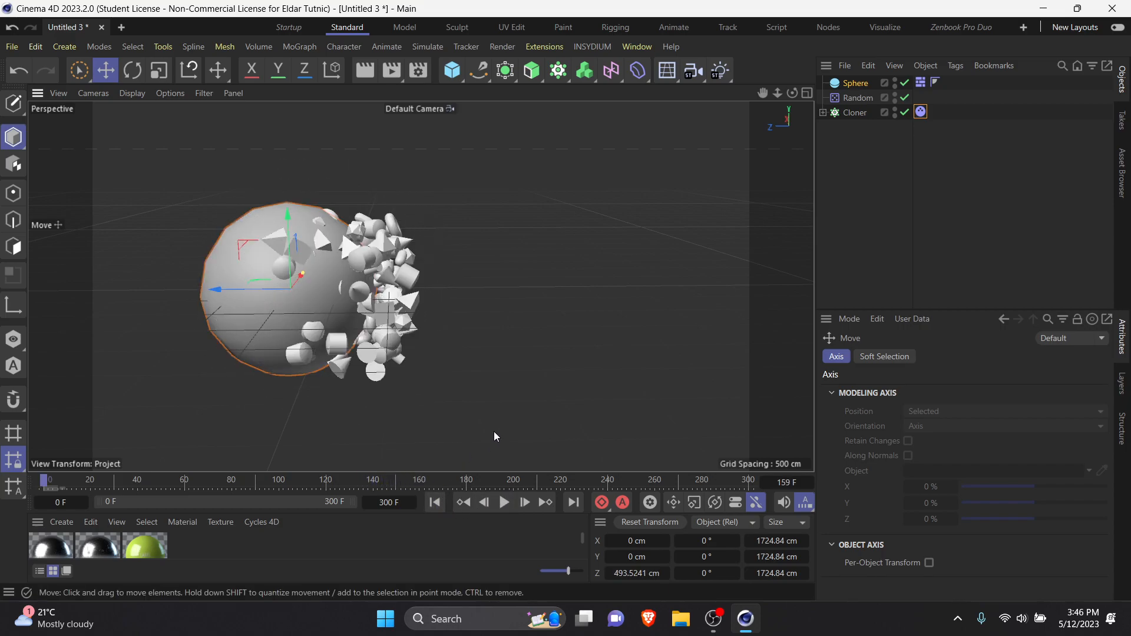
Step: Move the sphere to about -119 cm in Z inside the clones and play the simulation from the first frame
drag(214, 287, 282, 294)
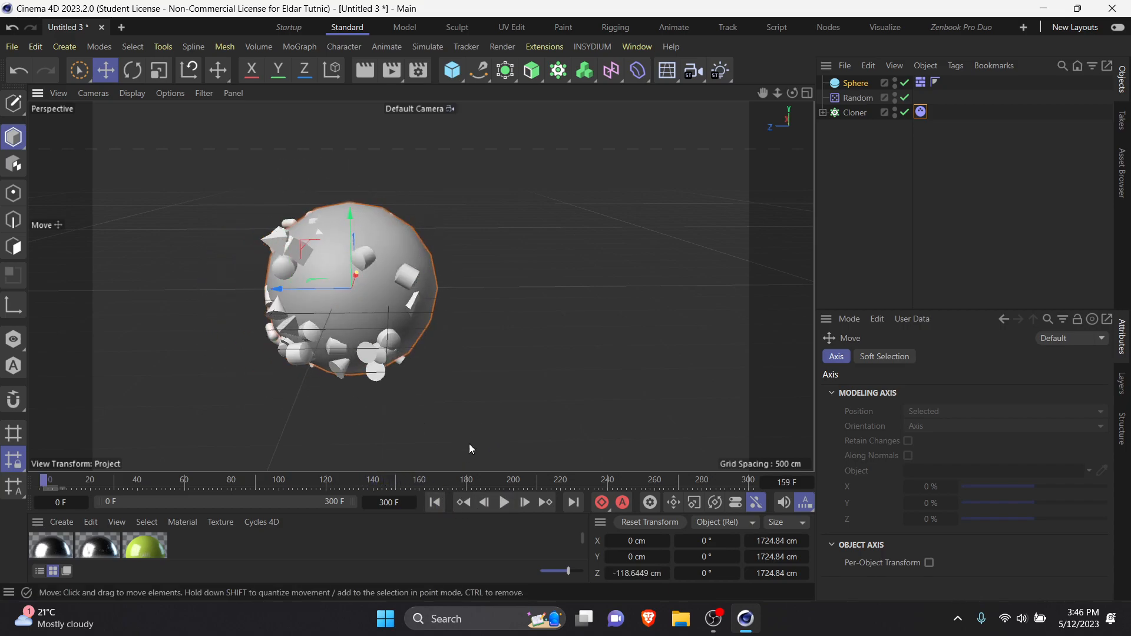
click(506, 503)
click(508, 506)
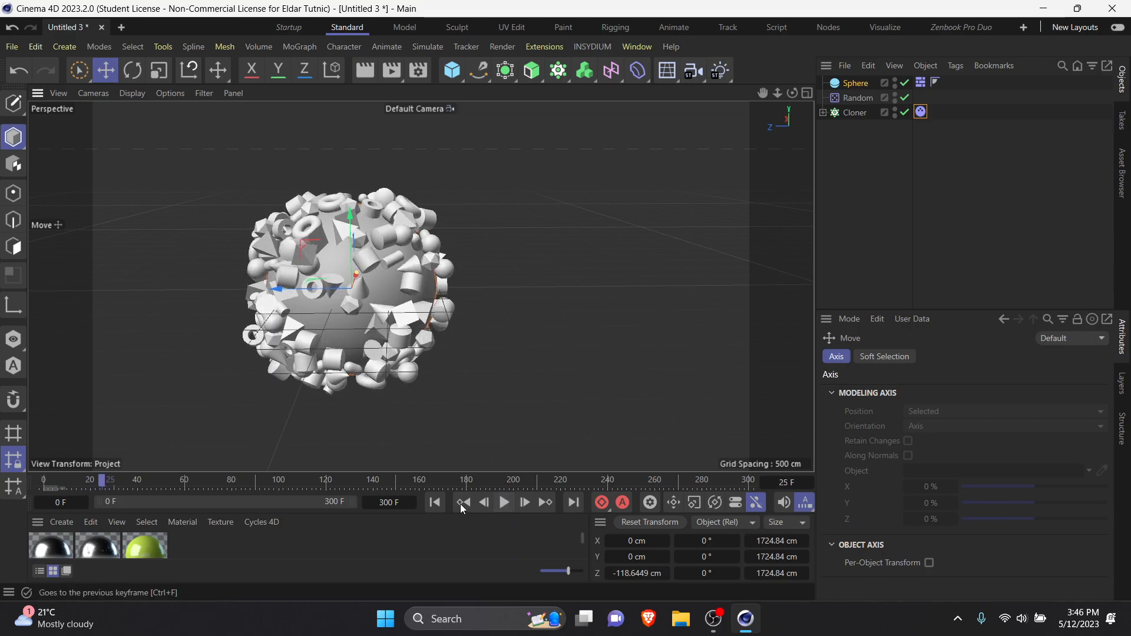
click(437, 502)
click(502, 503)
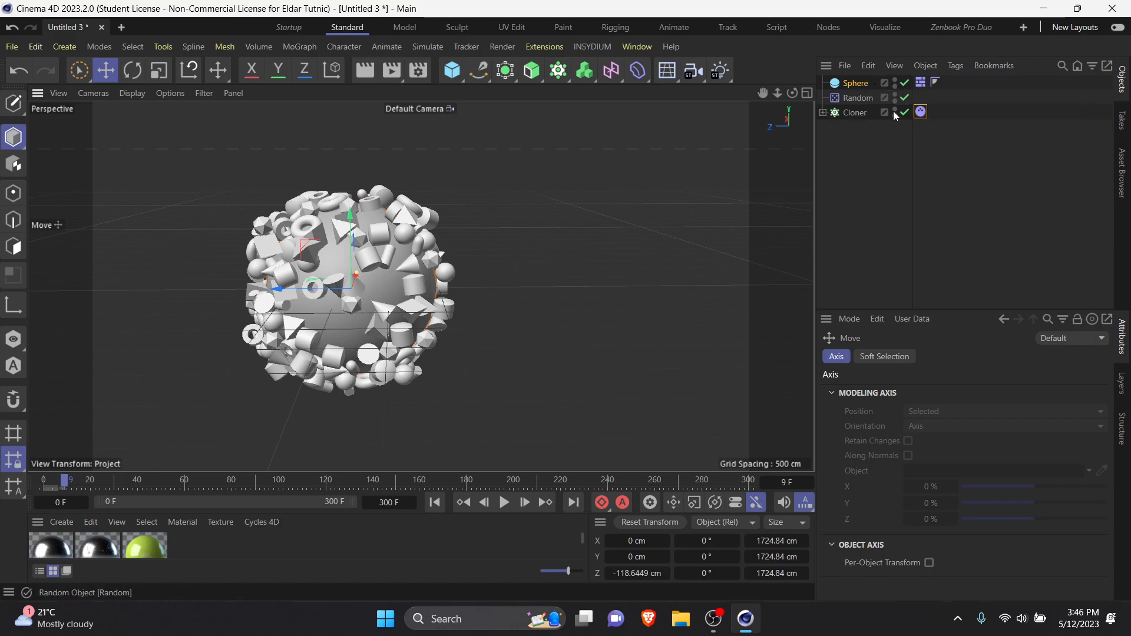
Step: Add a Vibrate animation tag to the sphere
click(864, 179)
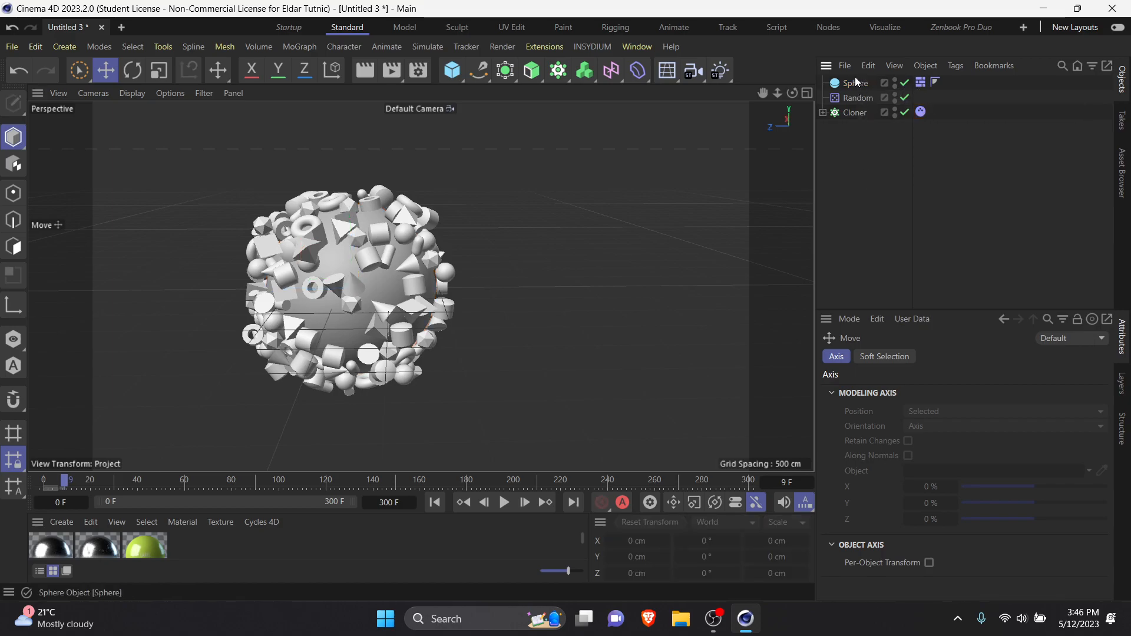
right_click(854, 77)
mouse_move(912, 53)
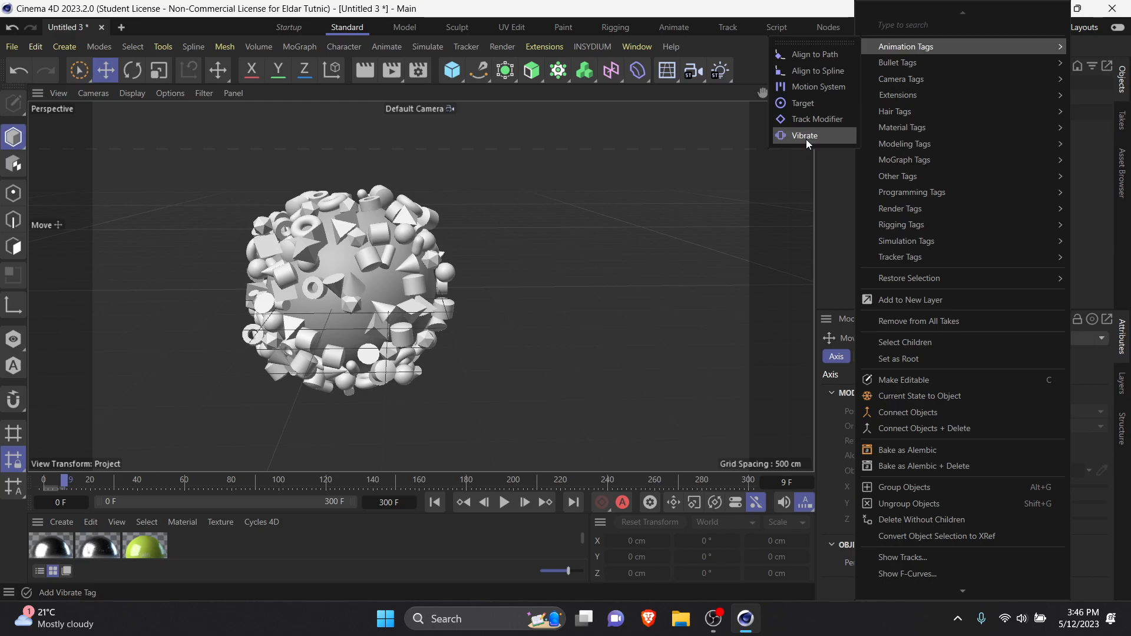
mouse_move(921, 245)
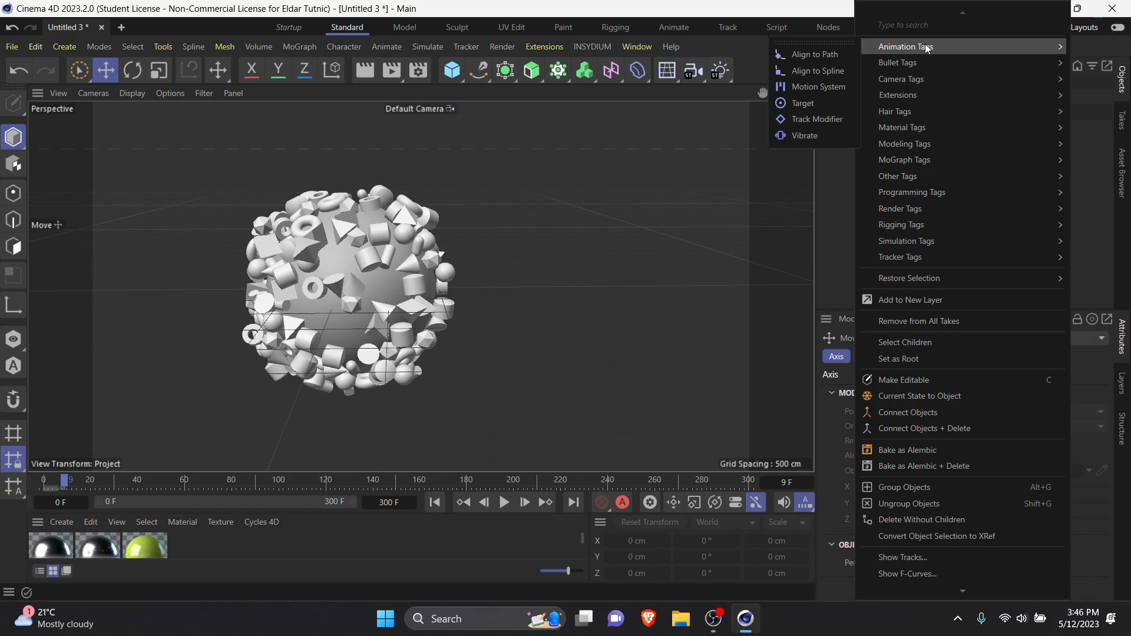
click(816, 136)
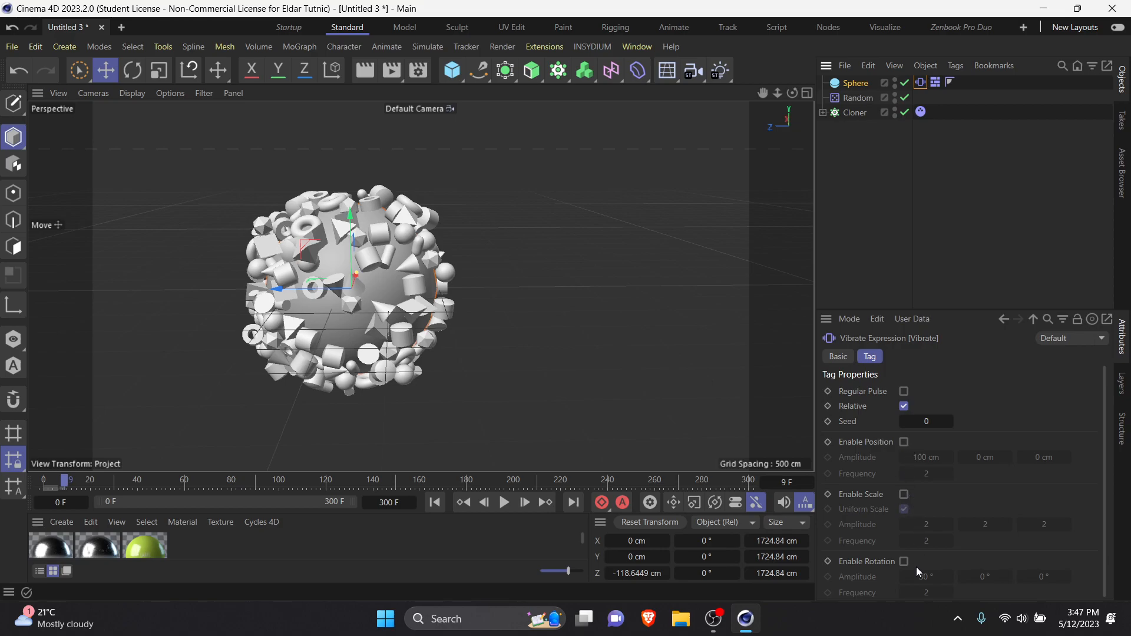
scroll(921, 559, down, 1)
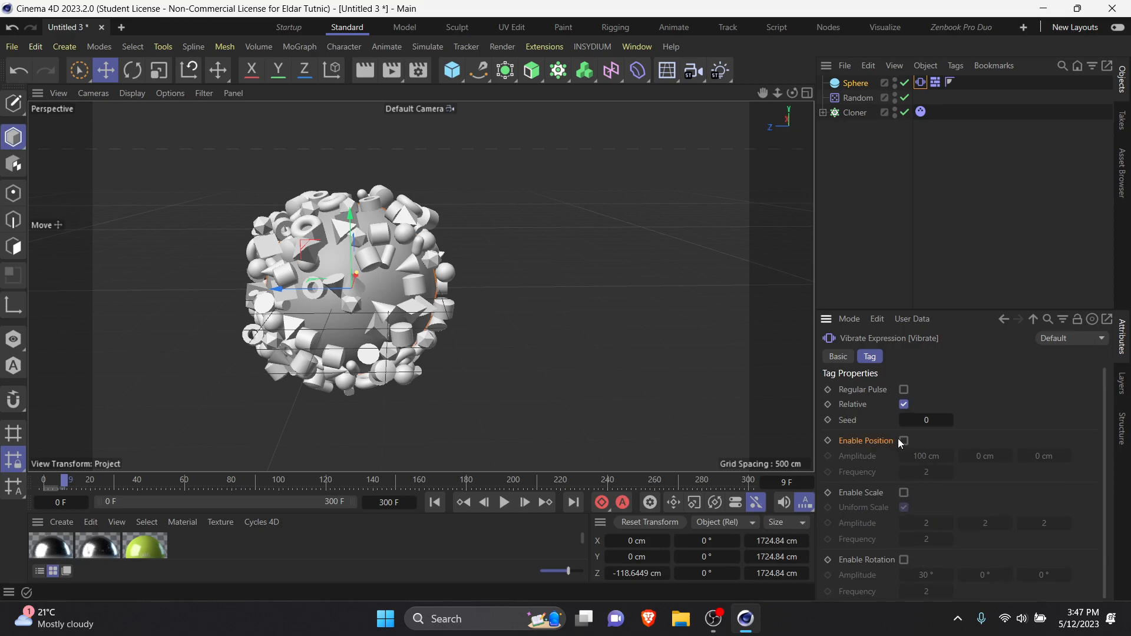
click(903, 440)
click(904, 493)
click(904, 561)
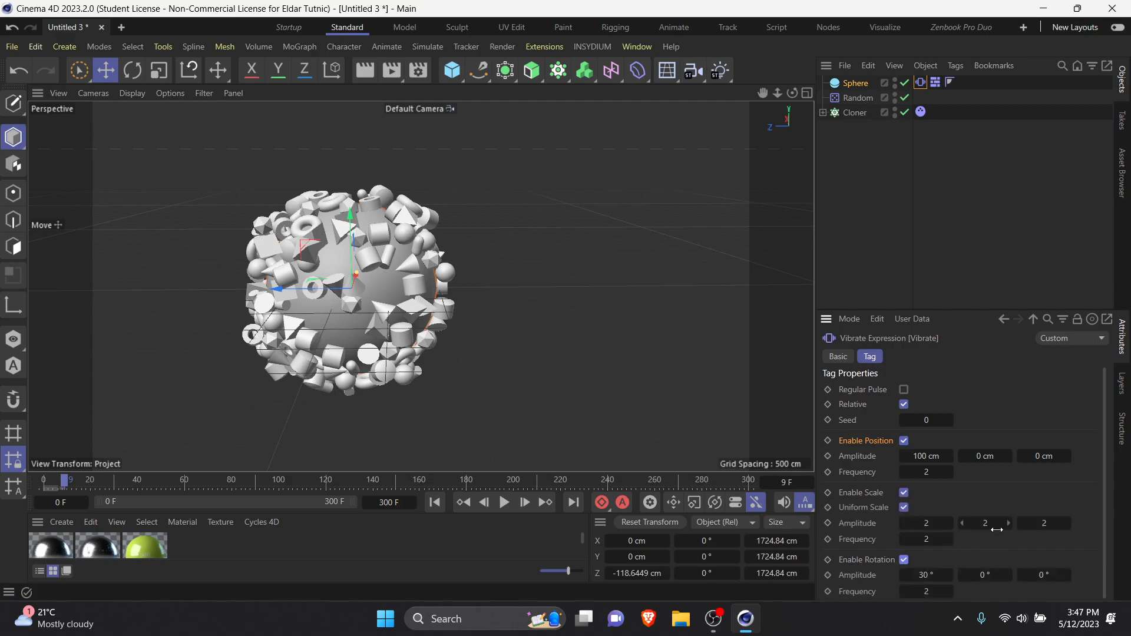
click(905, 441)
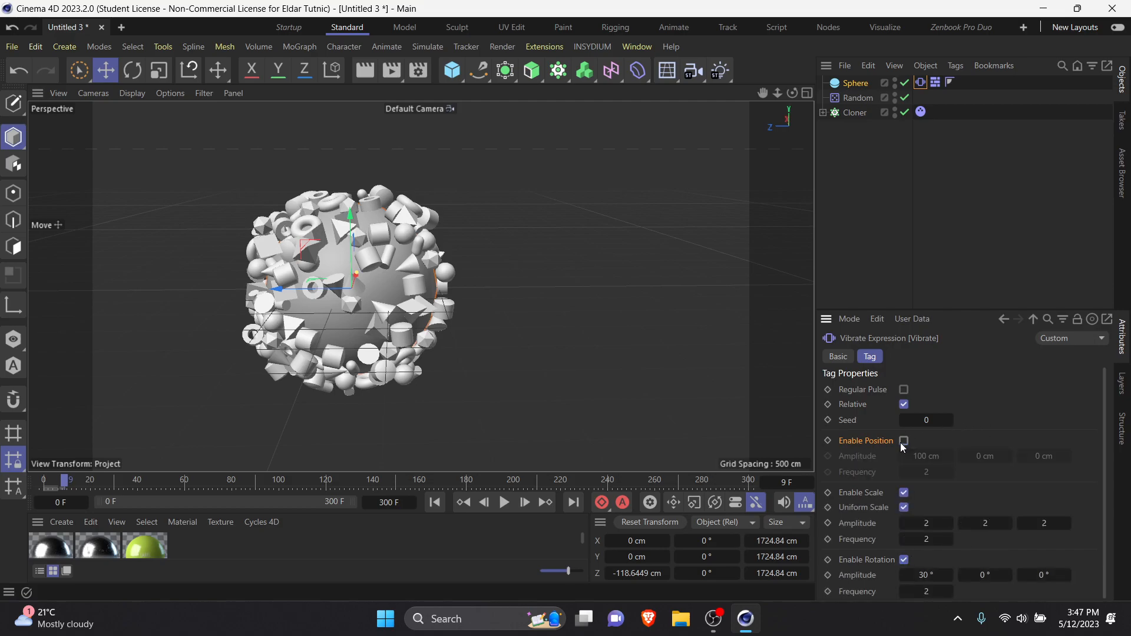
click(904, 493)
click(904, 559)
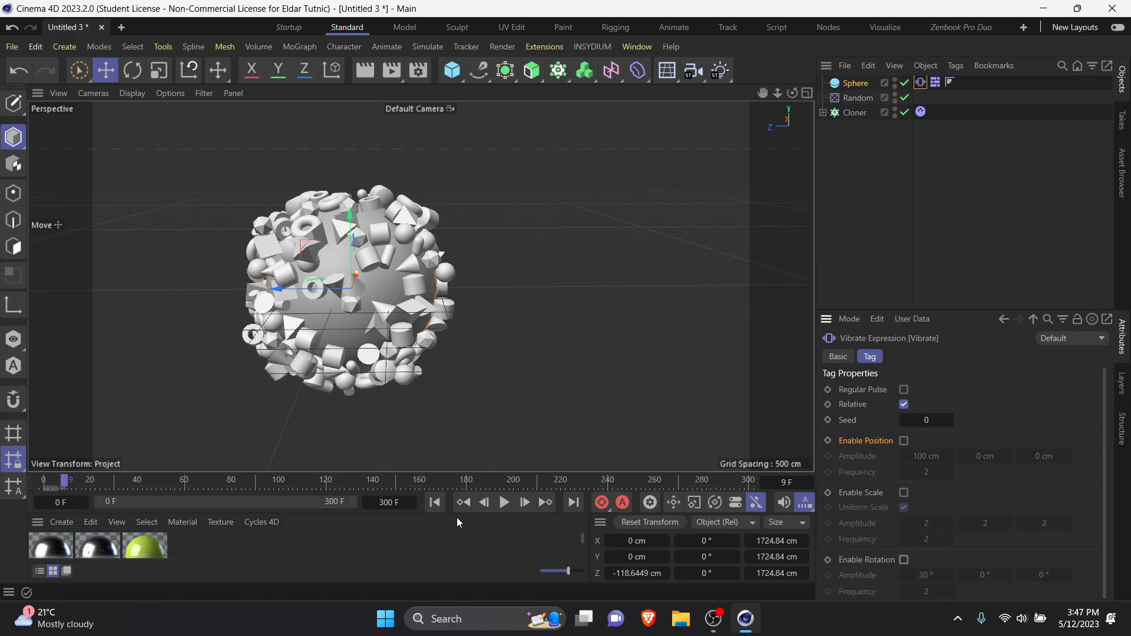
Step: Play the simulation from the first frame with every vibration type off, and stop it
click(436, 502)
click(505, 503)
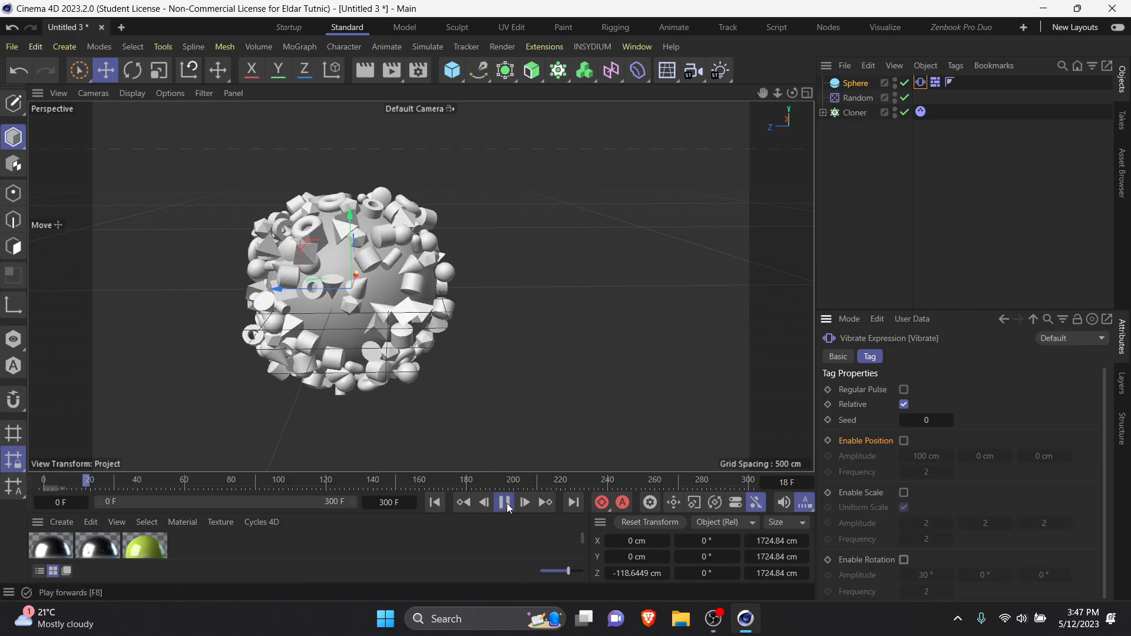
click(504, 502)
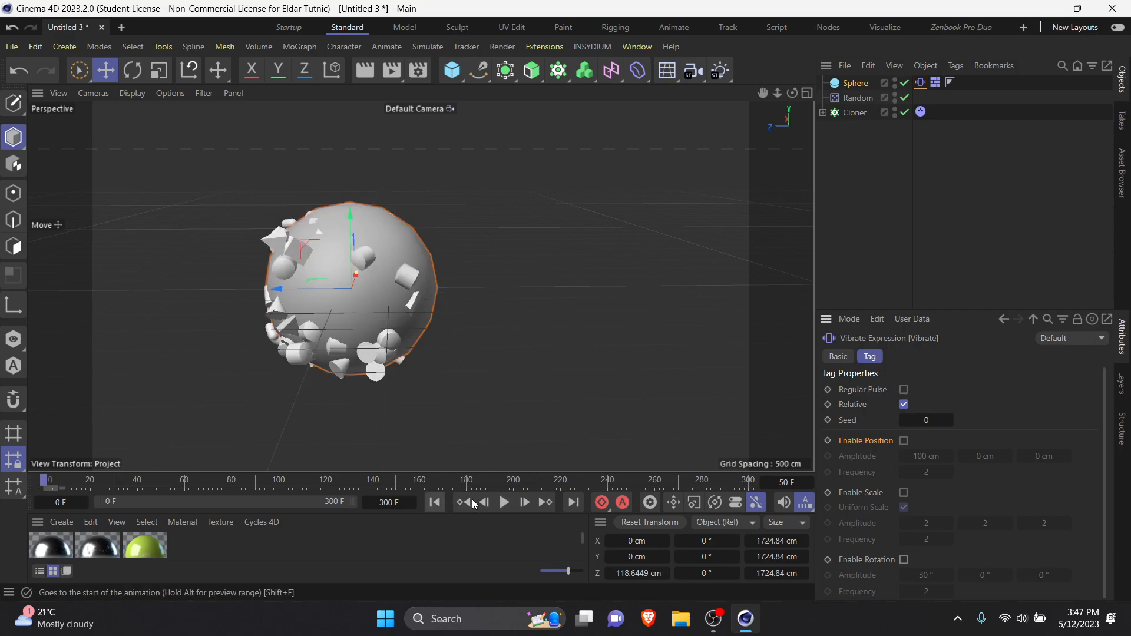
Step: Enable rotation vibration on the sphere's Vibrate tag, and play and stop the simulation
click(904, 559)
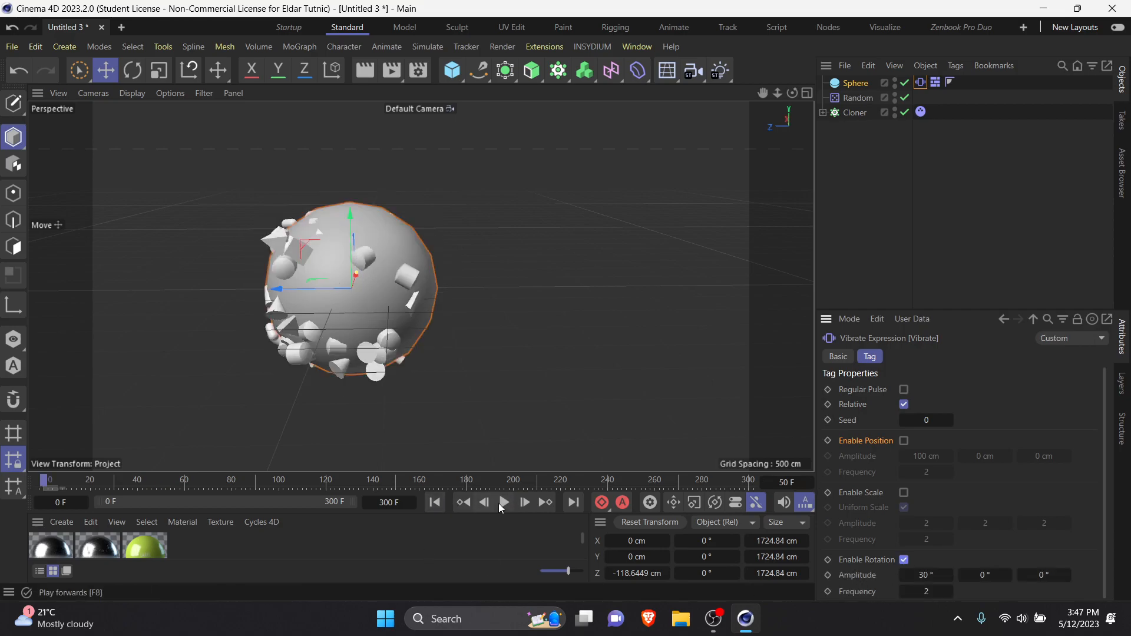
click(504, 502)
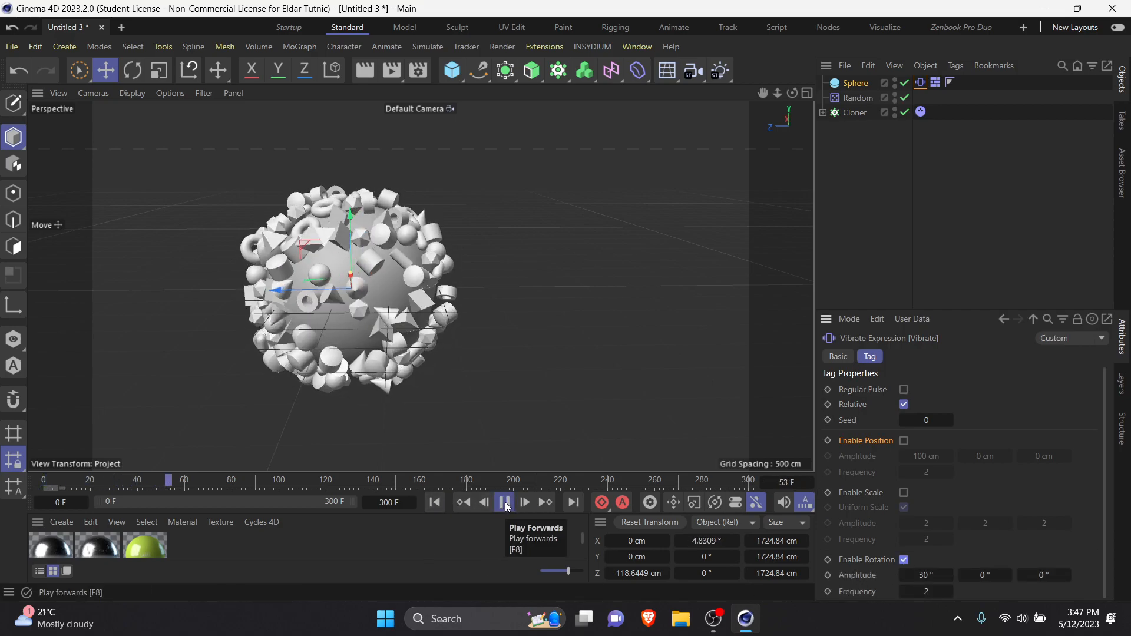
click(504, 502)
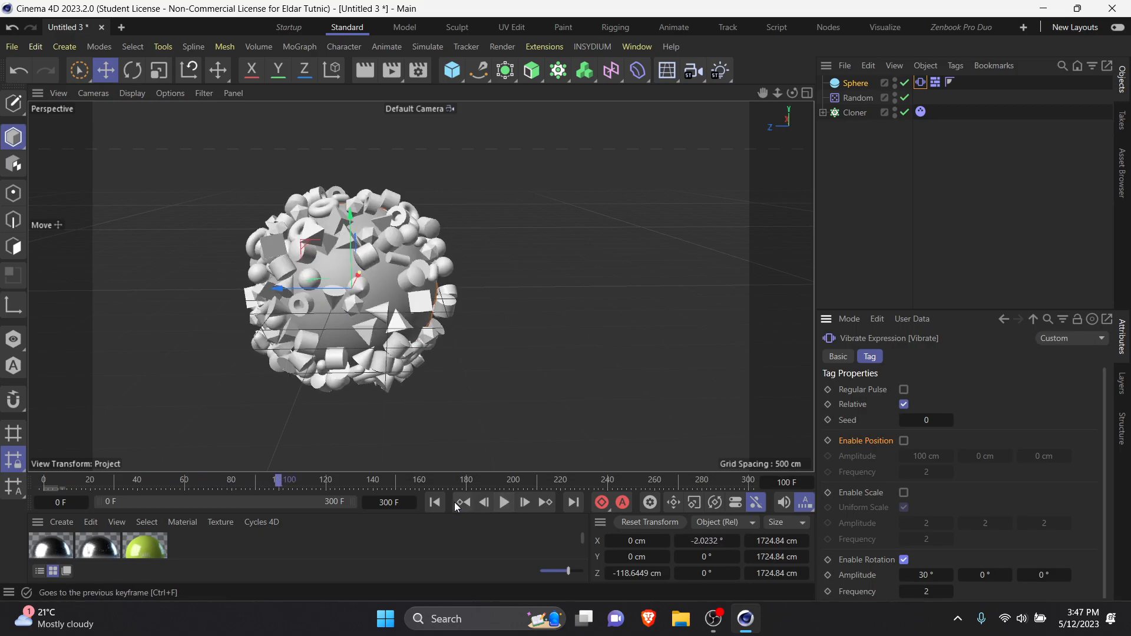
Step: Enable scale vibration on the sphere's Vibrate tag, and play and stop the simulation
click(904, 492)
click(504, 503)
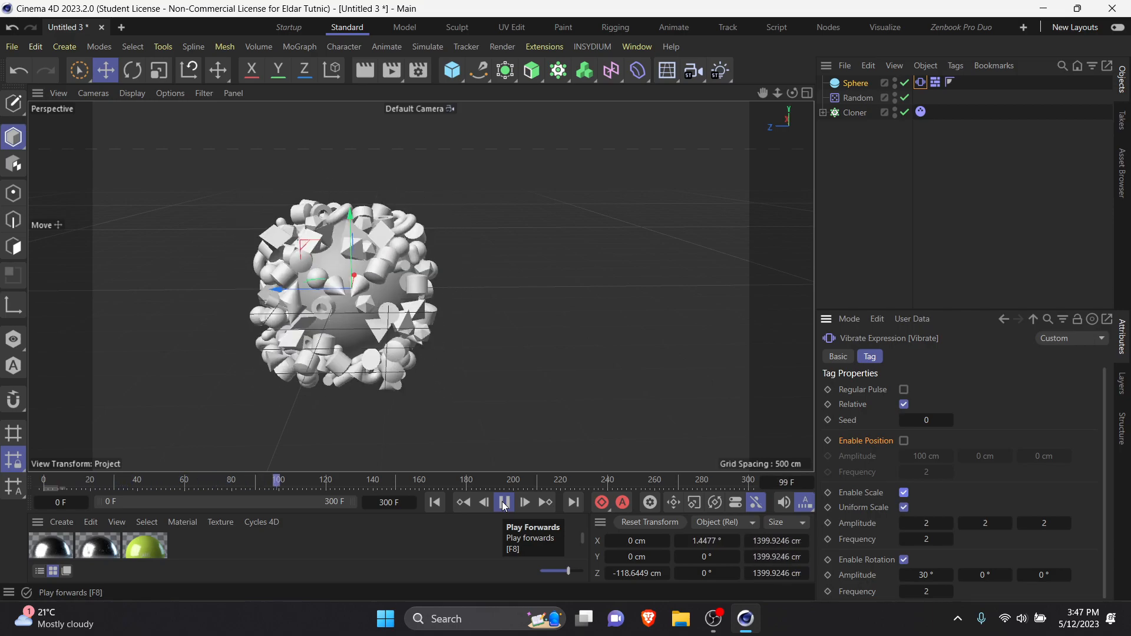
click(505, 502)
Step: Enable position vibration on the sphere's Vibrate tag, and play and stop the simulation
click(904, 440)
click(464, 502)
click(505, 503)
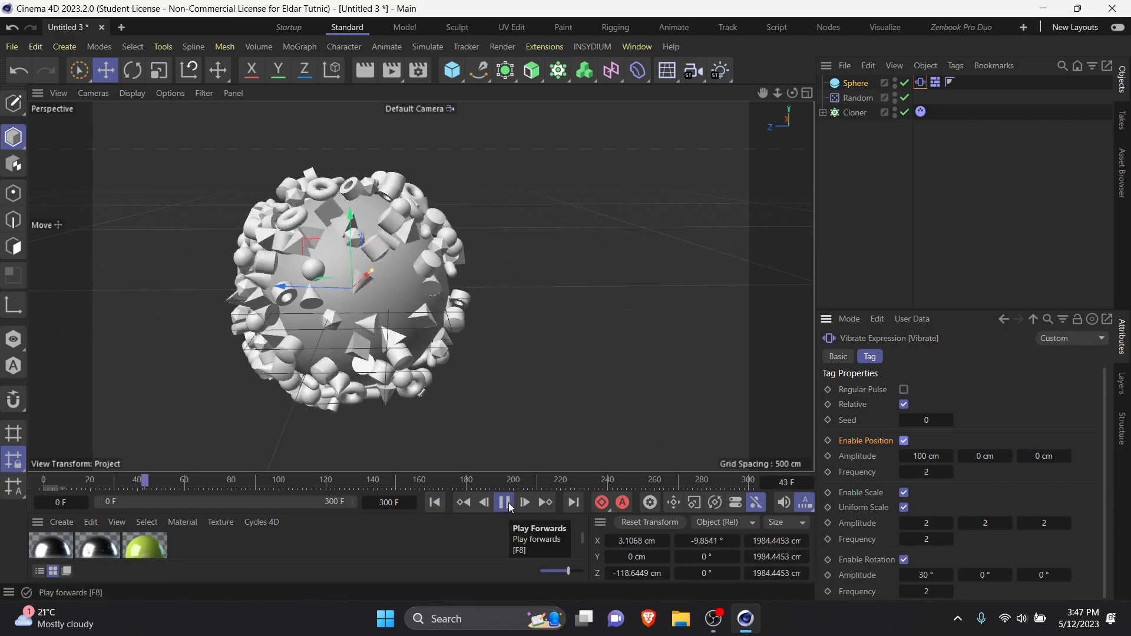
click(505, 503)
Step: Set the position vibration amplitudes to 200, 197 and 280 cm and preview the simulation from the first frame
drag(920, 456, 1081, 458)
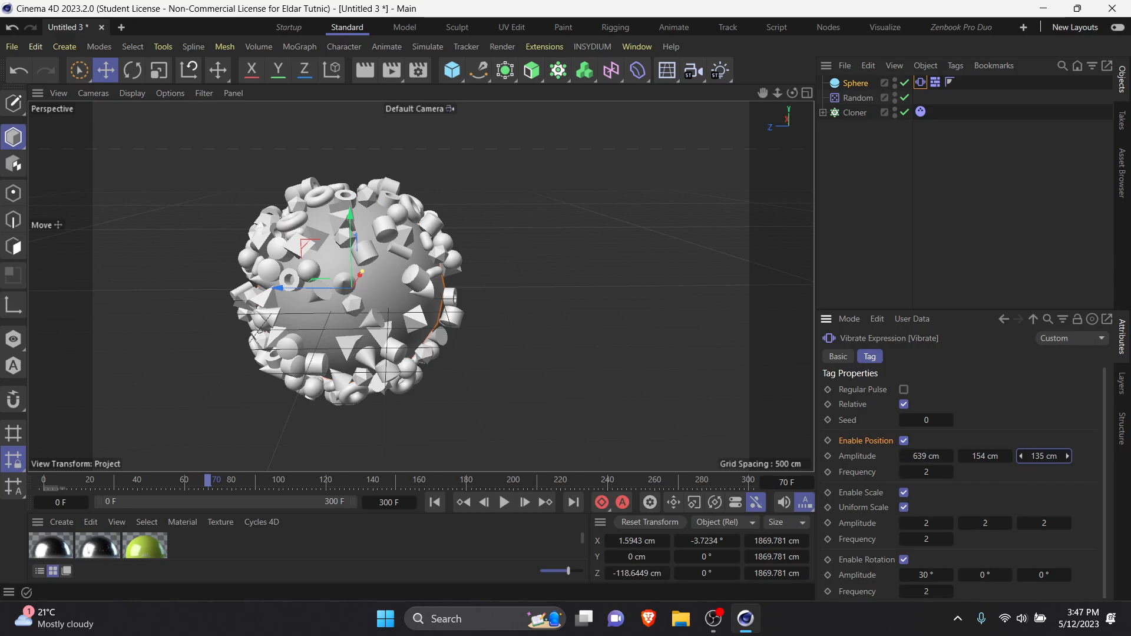
drag(987, 457, 1013, 457)
click(926, 456)
text(200)
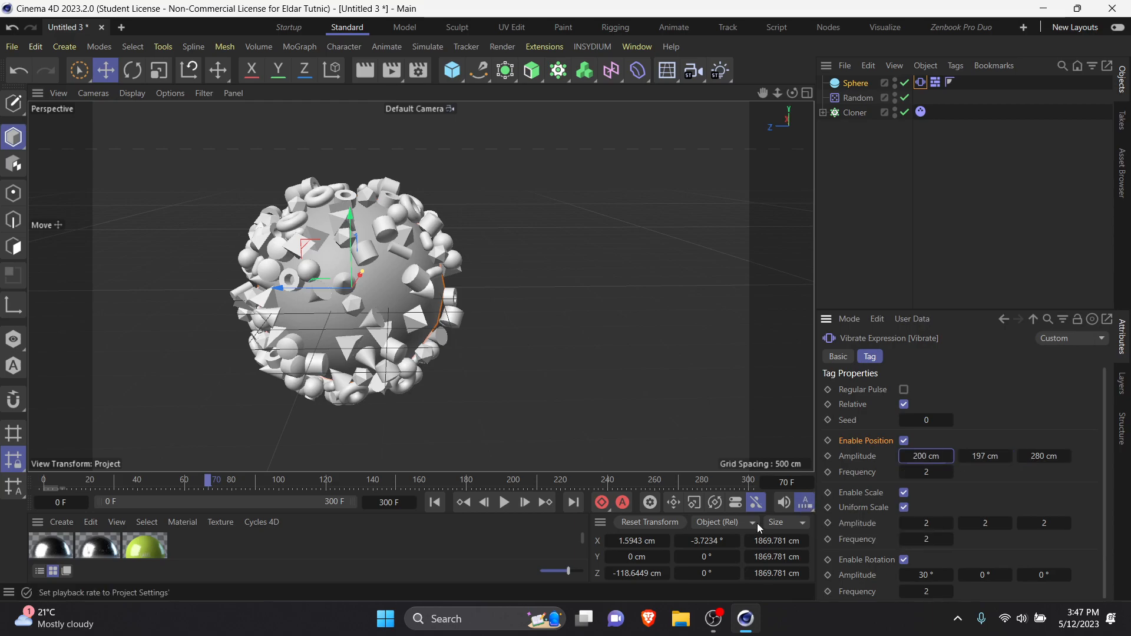
click(434, 502)
click(505, 506)
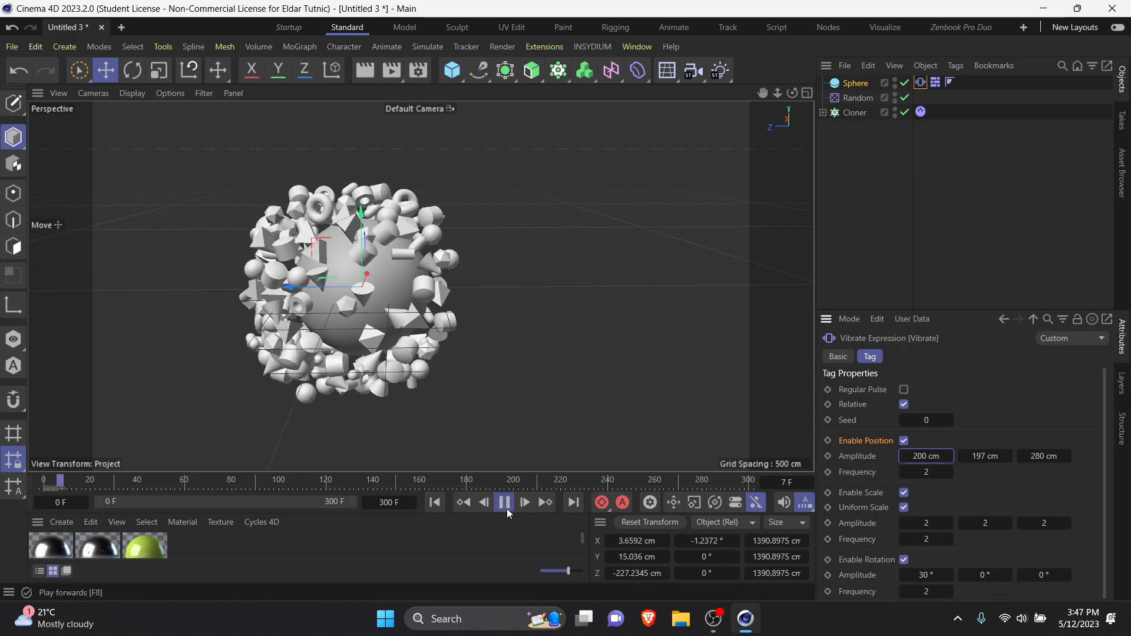
click(504, 502)
Step: Set all three position vibration amplitudes to 600 cm and play the simulation from the first frame
double_click(922, 456)
text(000)
key(Tab)
text(600)
key(Tab)
text(600)
key(Return)
click(436, 503)
click(505, 503)
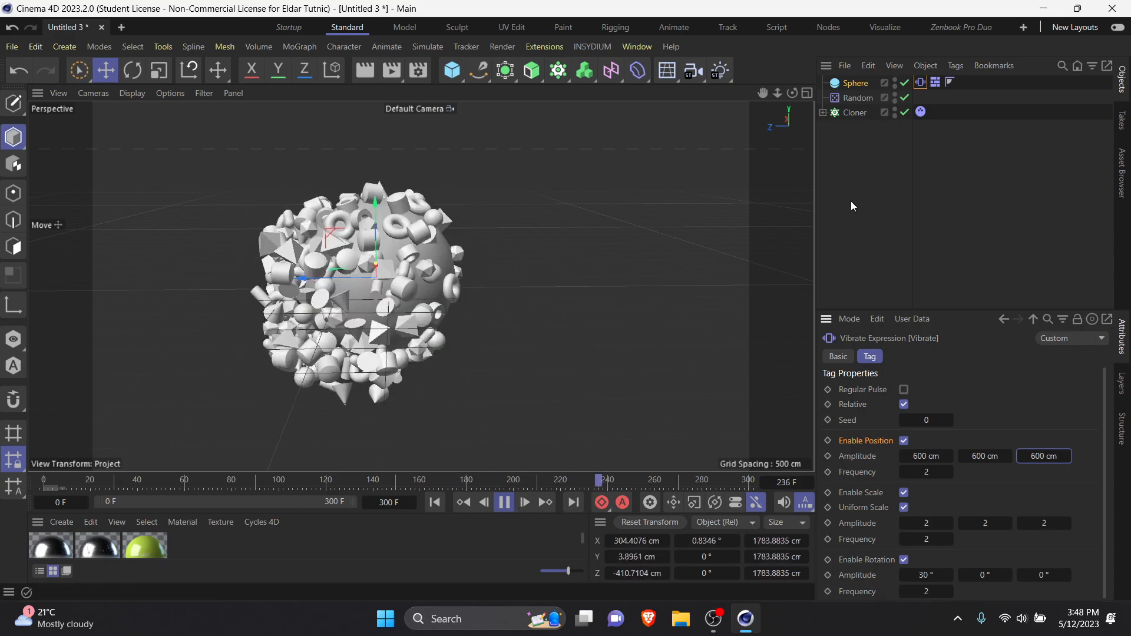
Step: Set the position, scale and rotation frequencies of the sphere's Vibrate tag to 6 during playback
click(849, 98)
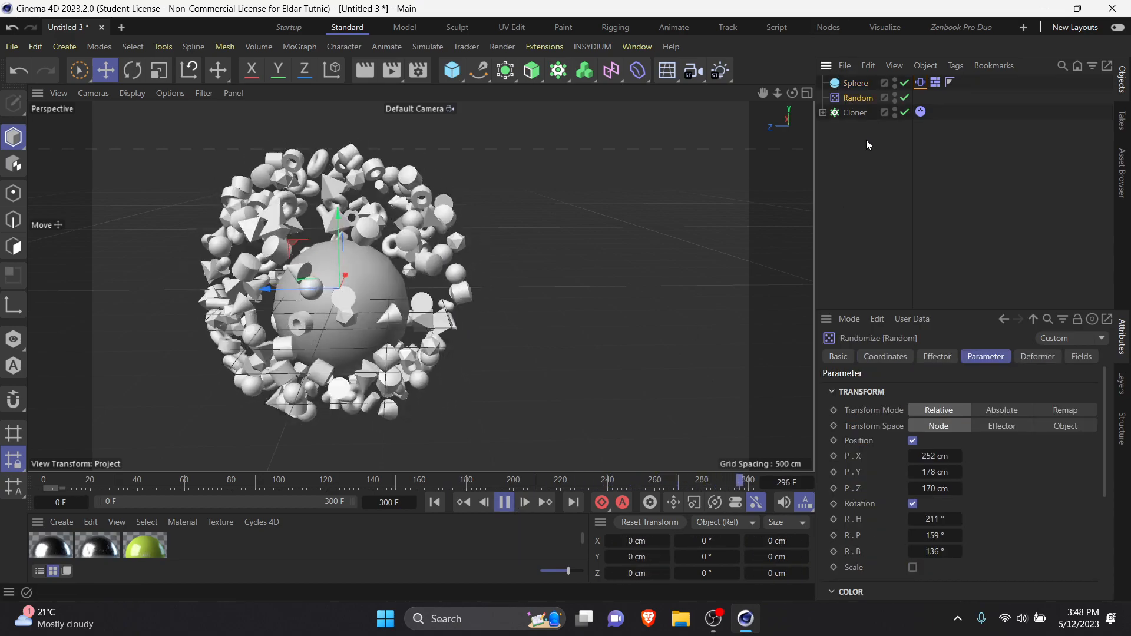
click(856, 83)
click(921, 82)
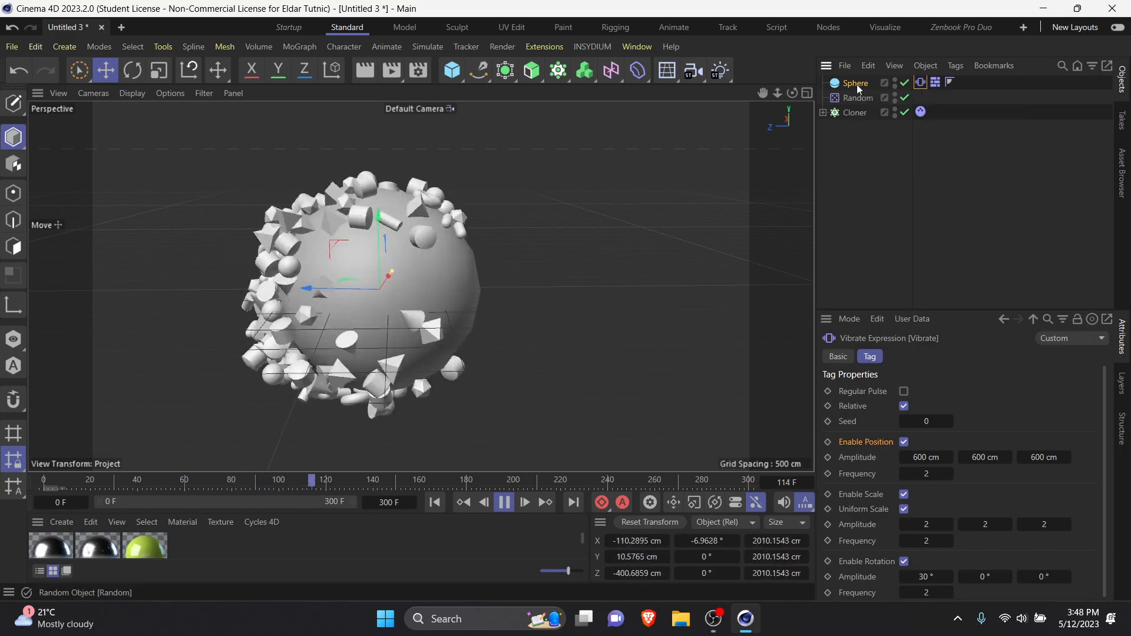
click(926, 474)
double_click(929, 544)
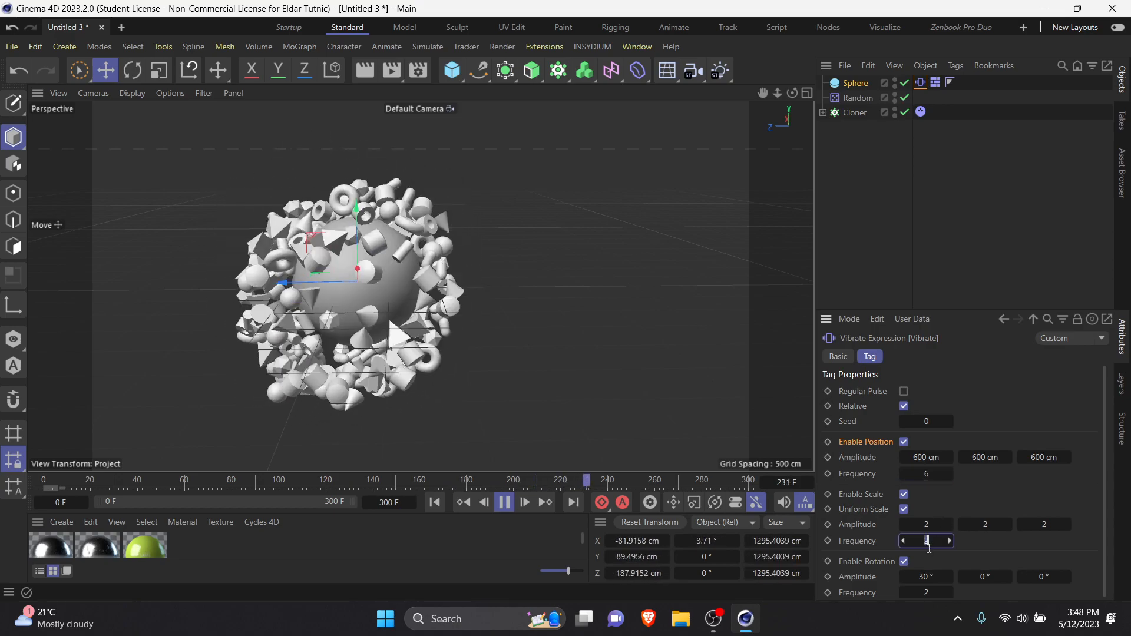
double_click(926, 592)
text(6)
key(Return)
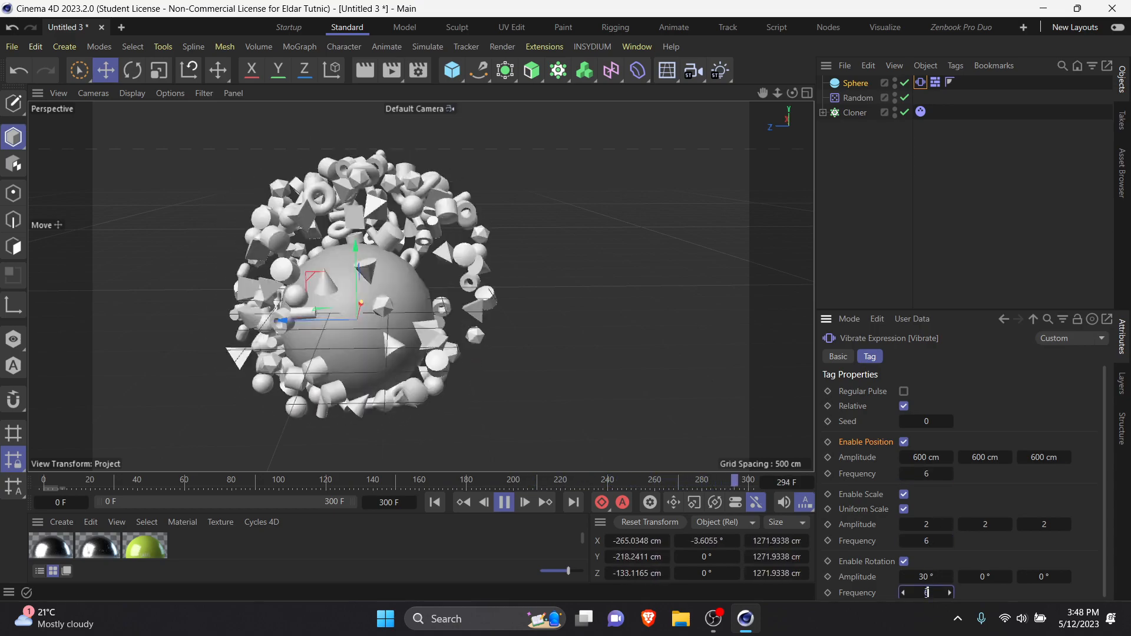
Step: Set the position, scale and rotation frequencies of the sphere's Vibrate tag to 3
click(885, 192)
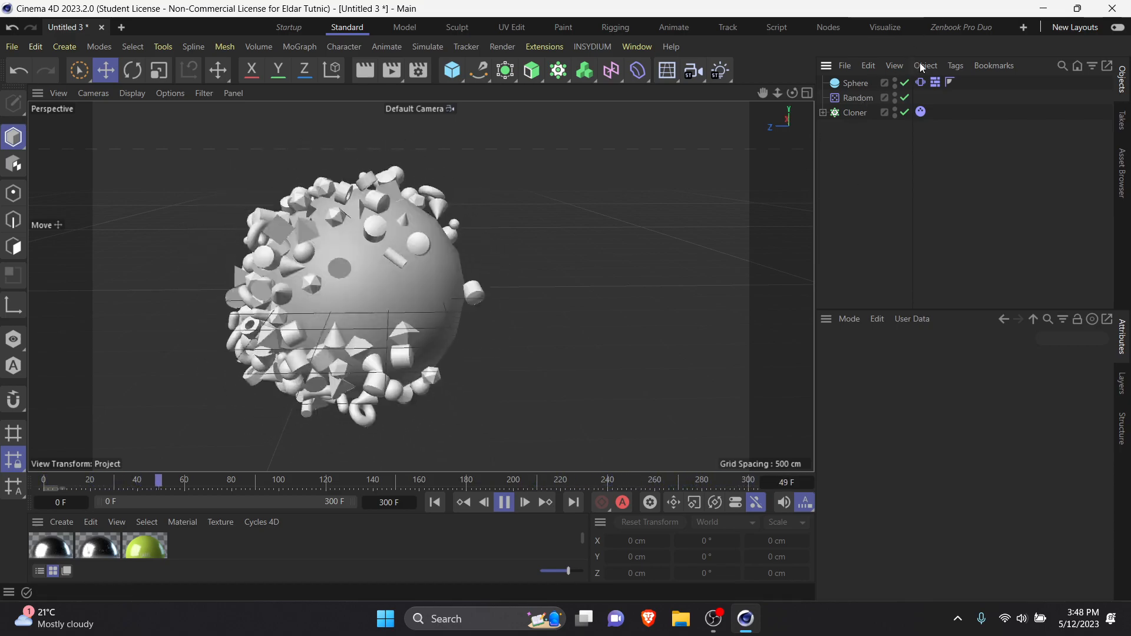
click(921, 83)
double_click(926, 474)
text(3)
key(Return)
double_click(926, 541)
text(3)
double_click(927, 591)
text(3)
Step: Set the second and third rotation vibration amplitudes to 65° and 52°
double_click(985, 577)
text(65)
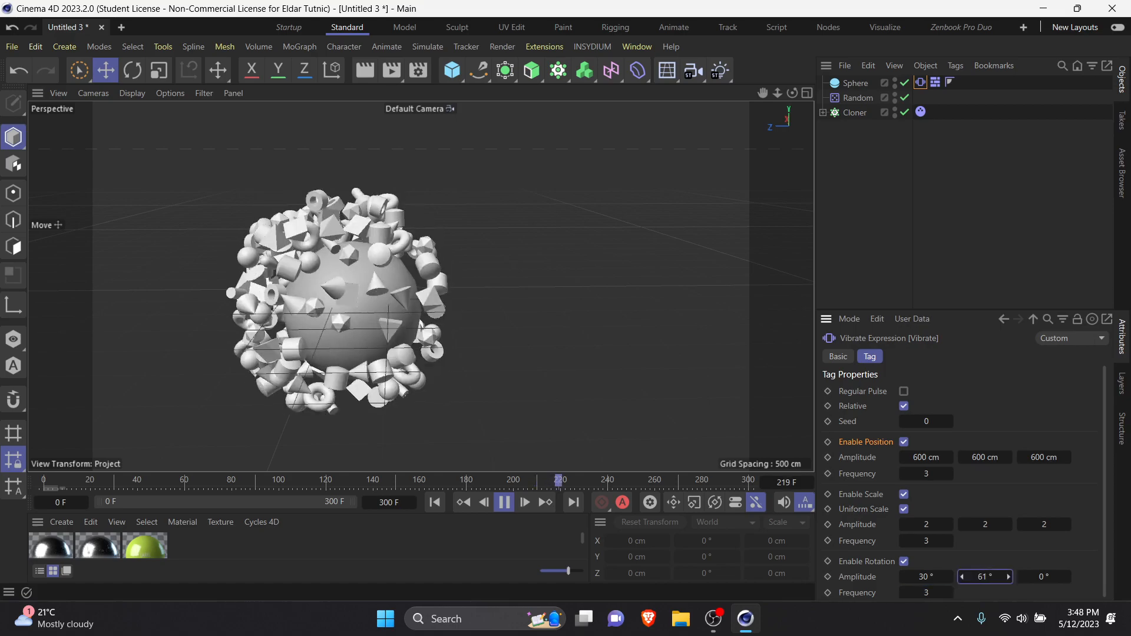
double_click(1043, 577)
text(52)
Step: Set all three scale vibration amplitudes to 1
drag(946, 524, 984, 523)
double_click(945, 525)
text(1)
key(Tab)
text(1)
key(Tab)
text(1)
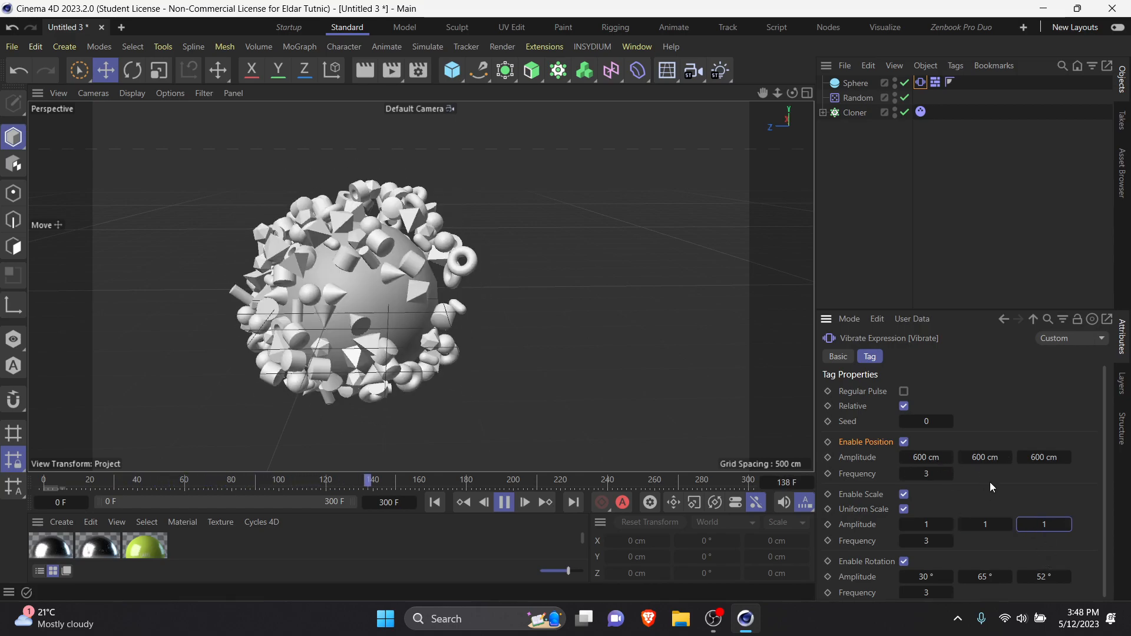
Step: Set all three position vibration amplitudes to 1200 cm
double_click(923, 454)
text(1200)
key(Return)
key(Tab)
text(1200)
key(Tab)
text(1200)
key(Return)
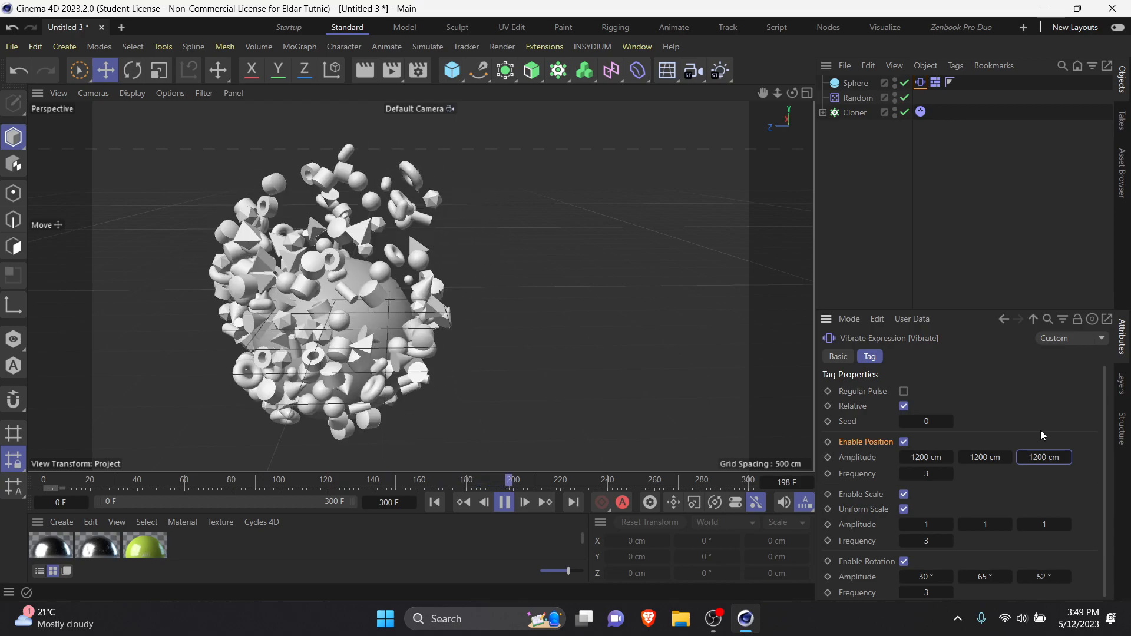
Step: Stop the playback, return to the first frame and delete all objects in the scene
click(504, 502)
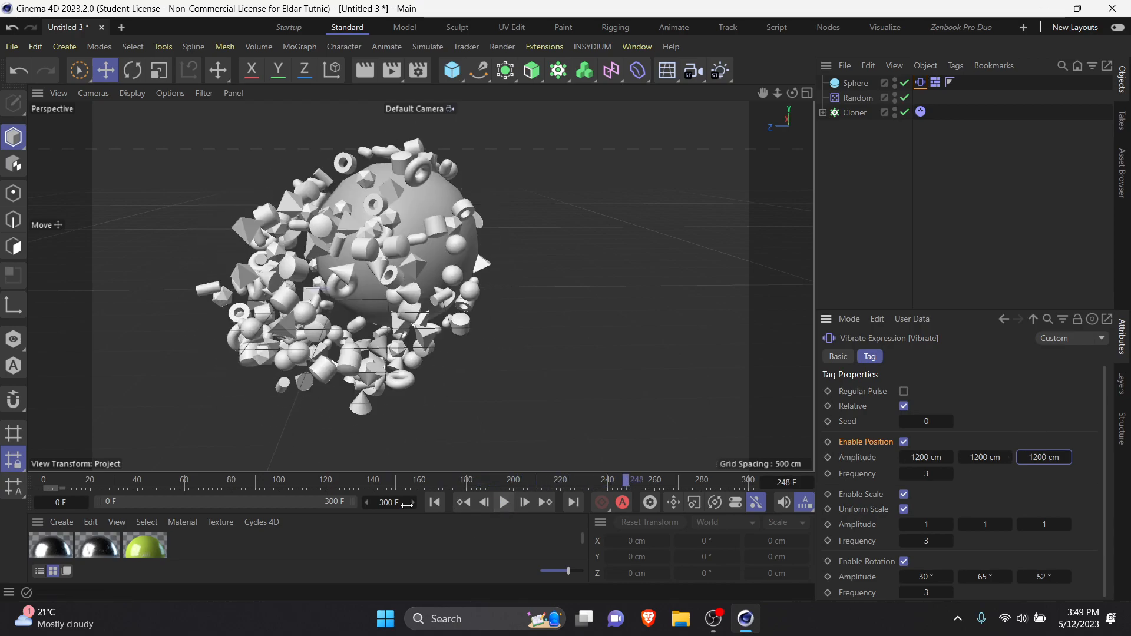
click(439, 504)
key(ctrl+a)
key(Delete)
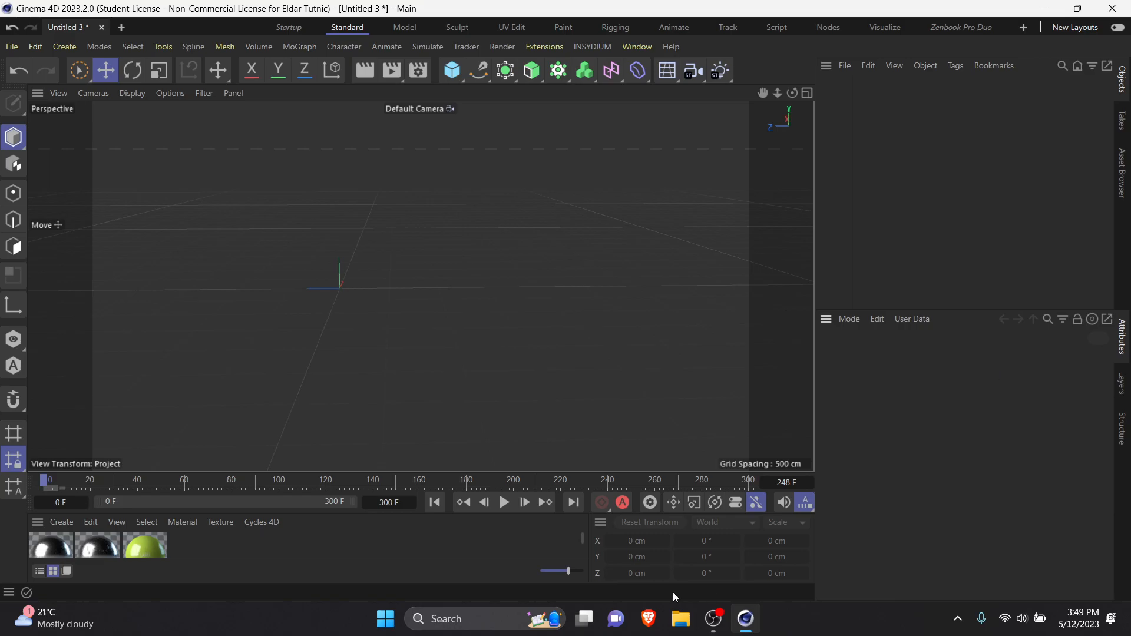
click(713, 619)
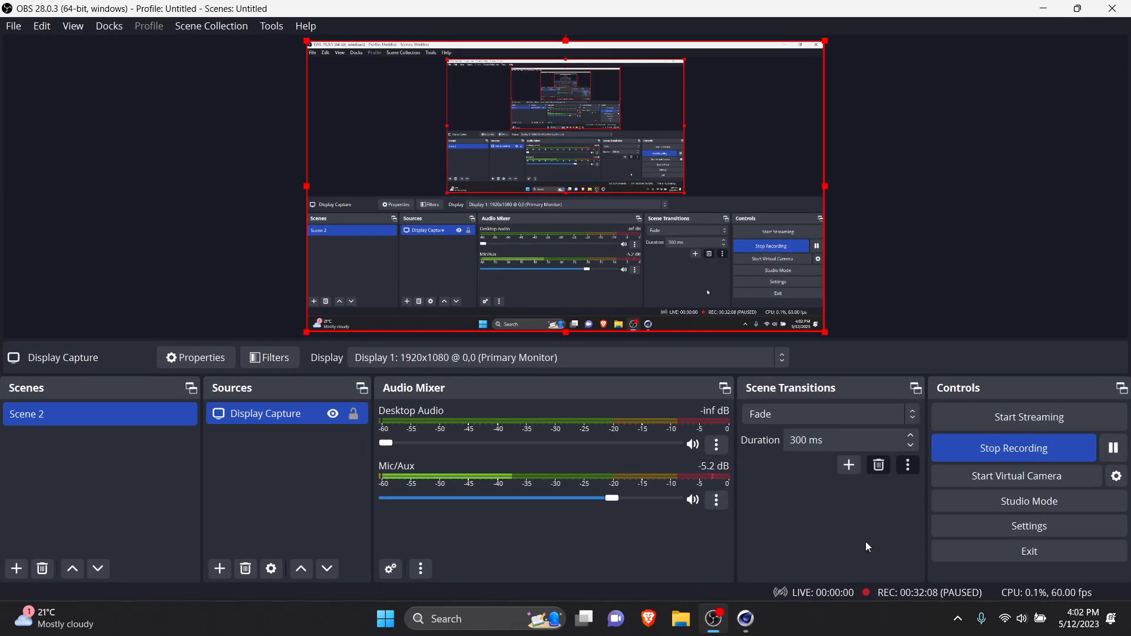
click(714, 621)
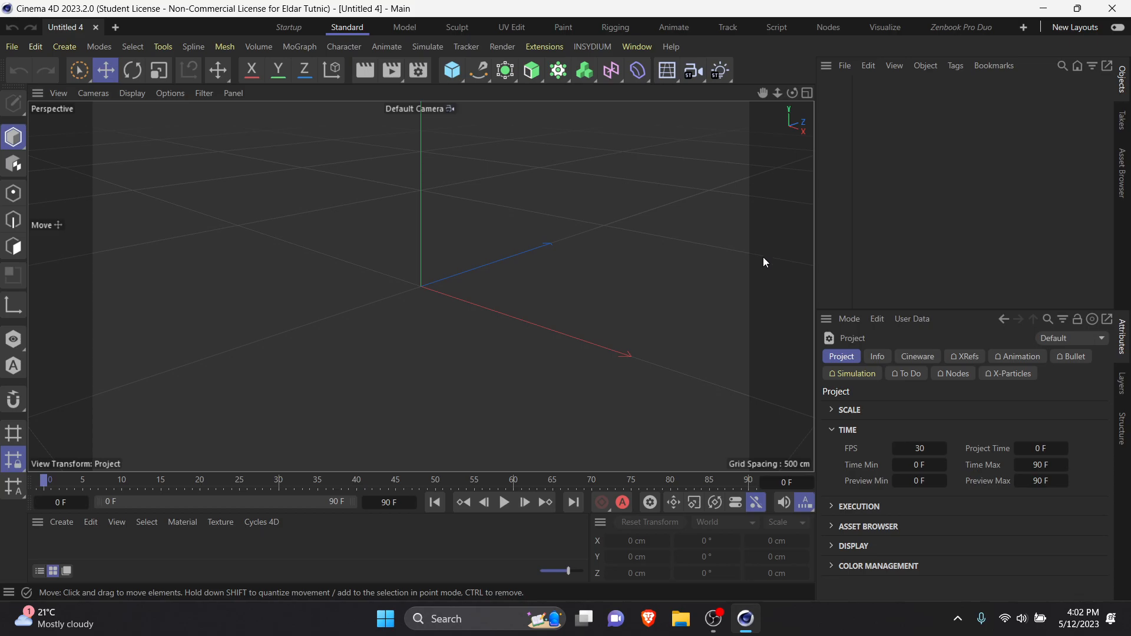
Step: Add a cube to the new project and scale it into a thin slab about 360 × 360 × 66 cm
click(453, 77)
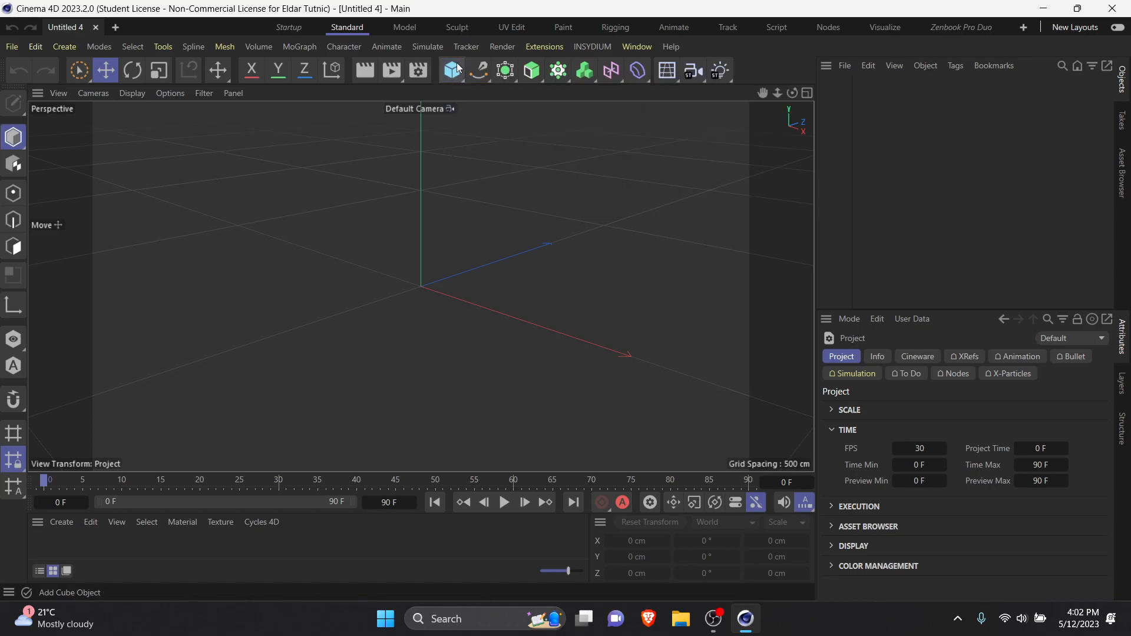
click(452, 70)
scroll(465, 281, up, 3)
key(t)
scroll(471, 279, down, 2)
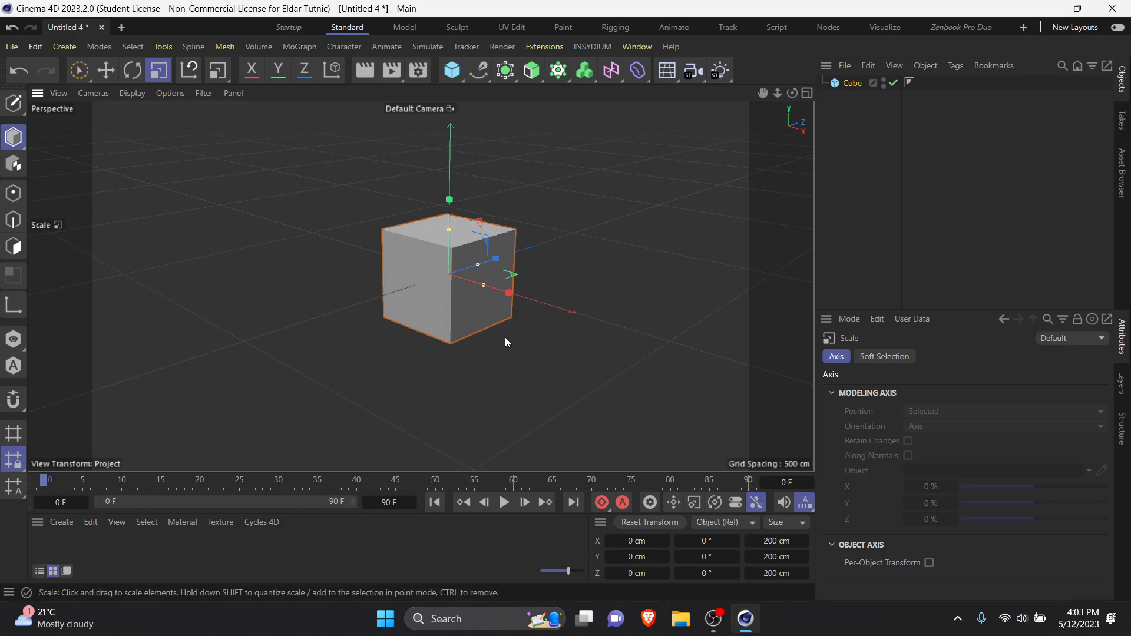
drag(354, 352, 810, 207)
scroll(648, 254, down, 4)
mouse_move(563, 347)
alt+mouse_down()
mouse_move(423, 323)
mouse_move(446, 345)
mouse_move(561, 313)
mouse_move(507, 355)
mouse_move(496, 320)
mouse_move(417, 301)
mouse_move(666, 306)
mouse_move(572, 330)
alt+mouse_up()
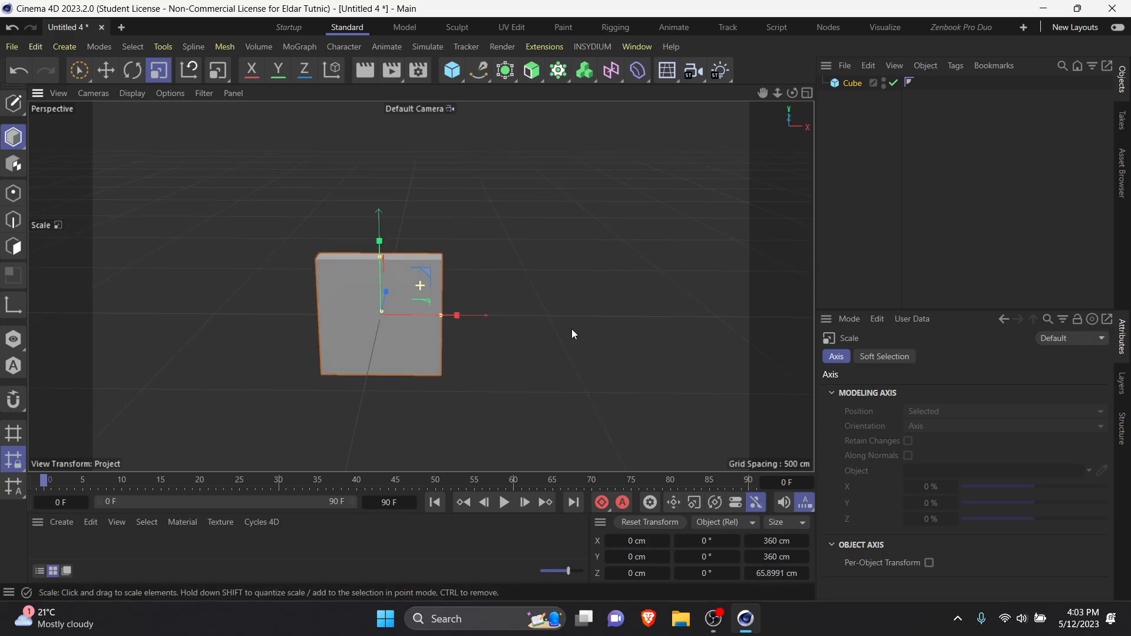
drag(338, 341, 220, 319)
key(ctrl+z)
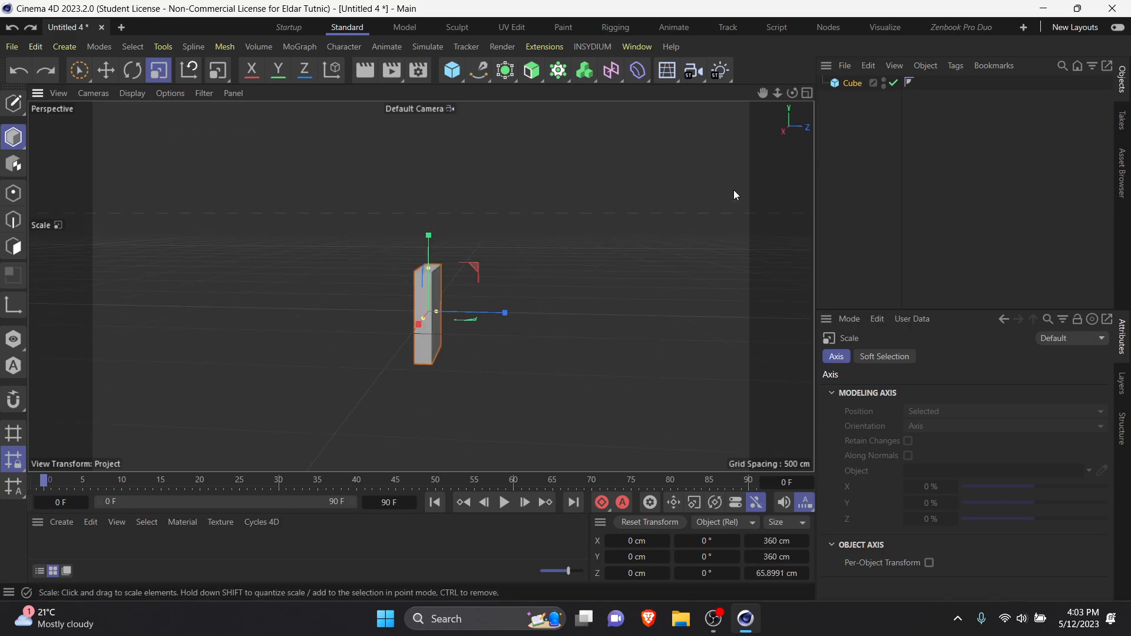
Step: Put the slab cube inside a new Cloner and set its grid count to 1 × 1 × 39
click(557, 72)
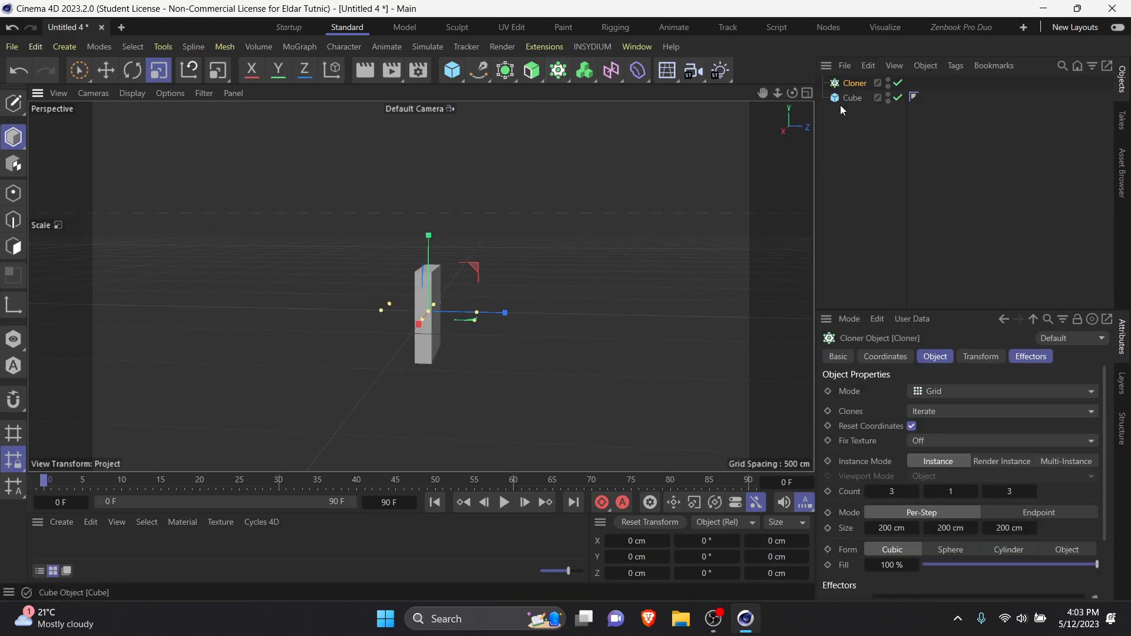
drag(850, 98, 859, 83)
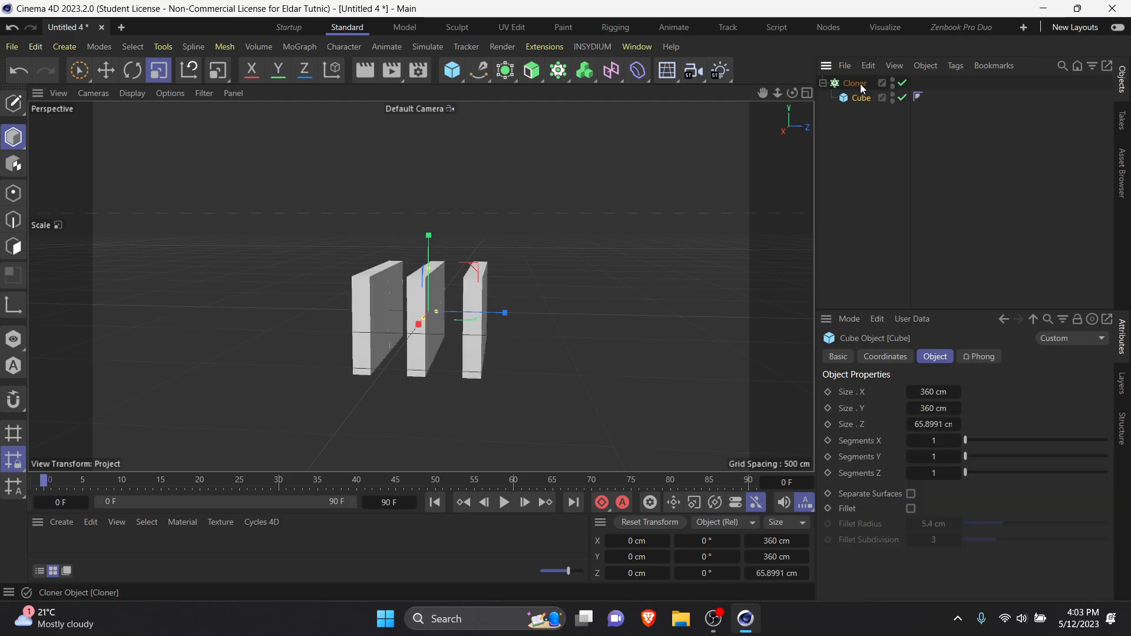
click(859, 83)
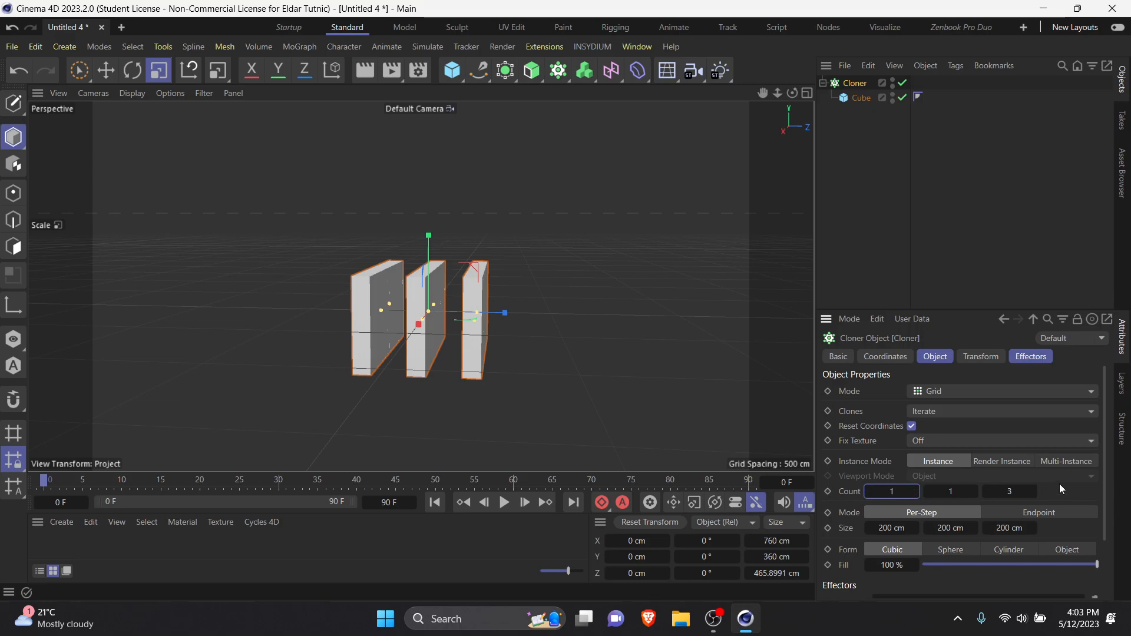
click(1025, 492)
text(36)
key(Return)
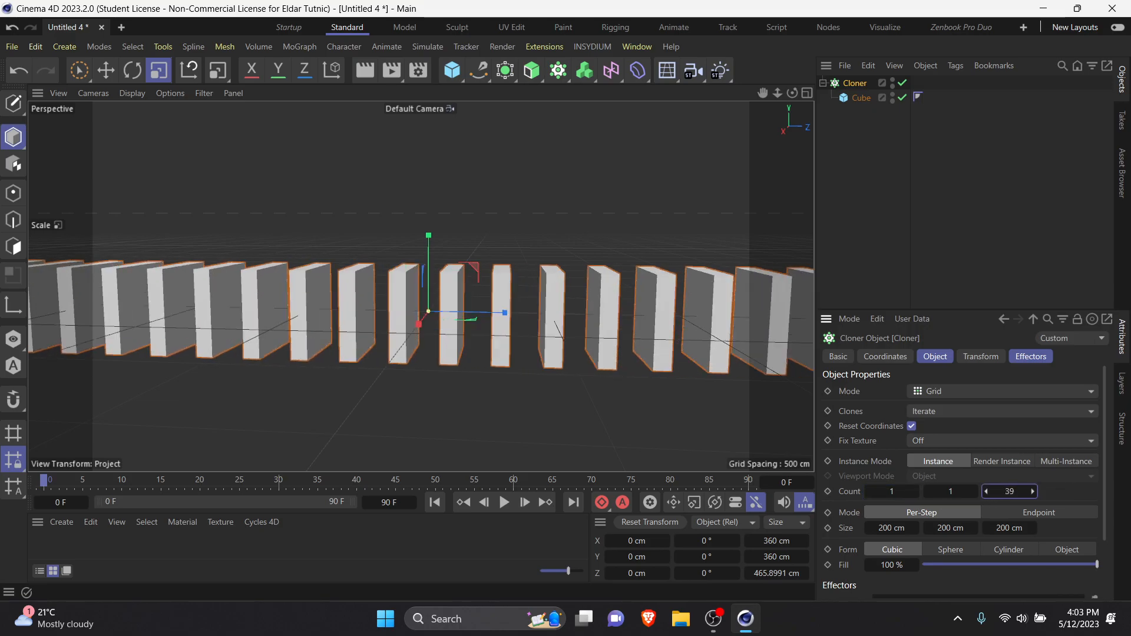
Step: Raise the Cloner's grid count along Z to 74 to lengthen the row of slabs
drag(1032, 491, 1037, 492)
scroll(490, 327, down, 10)
alt+drag(419, 373, 446, 374)
drag(1032, 491, 1050, 491)
alt+middle_drag(500, 318, 418, 333)
alt+drag(417, 333, 431, 327)
scroll(431, 330, up, 10)
scroll(466, 360, down, 6)
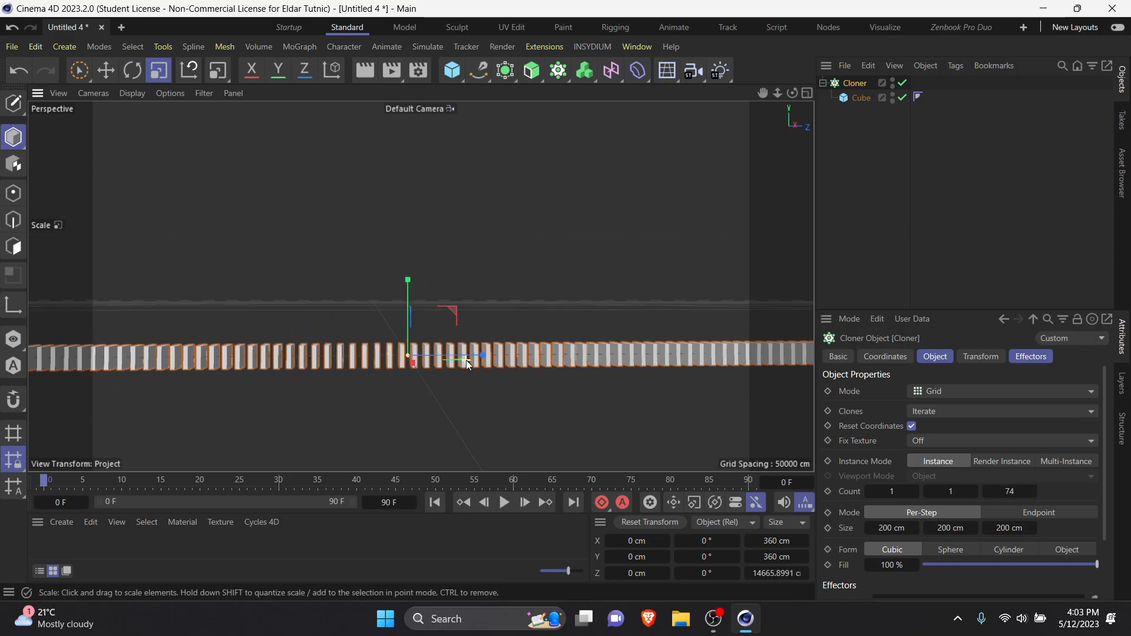
scroll(471, 353, down, 4)
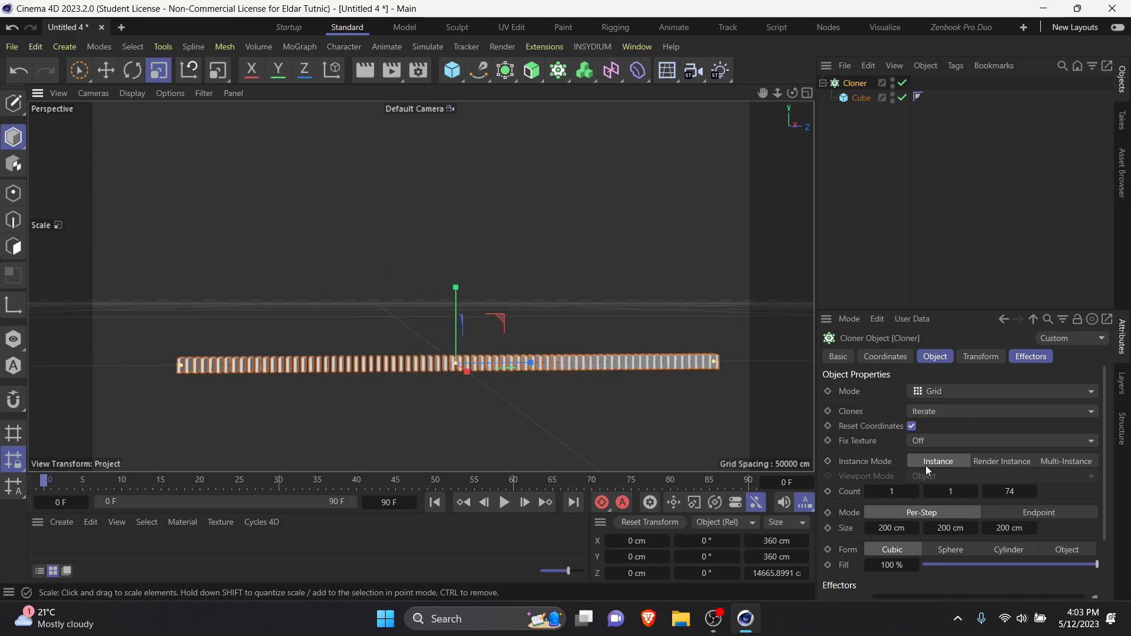
Step: Reduce the Cloner's Z spacing to 77 cm so the slabs sit close together
mouse_move(1009, 528)
mouse_down()
mouse_move(982, 528)
mouse_move(1009, 527)
mouse_move(996, 528)
mouse_up()
scroll(436, 373, up, 8)
mouse_move(666, 417)
alt+mouse_down()
mouse_move(574, 395)
mouse_move(571, 437)
mouse_move(635, 380)
mouse_move(581, 346)
mouse_move(584, 418)
mouse_move(603, 450)
mouse_move(550, 465)
mouse_move(459, 435)
mouse_move(339, 424)
mouse_move(266, 443)
mouse_move(447, 435)
alt+mouse_up()
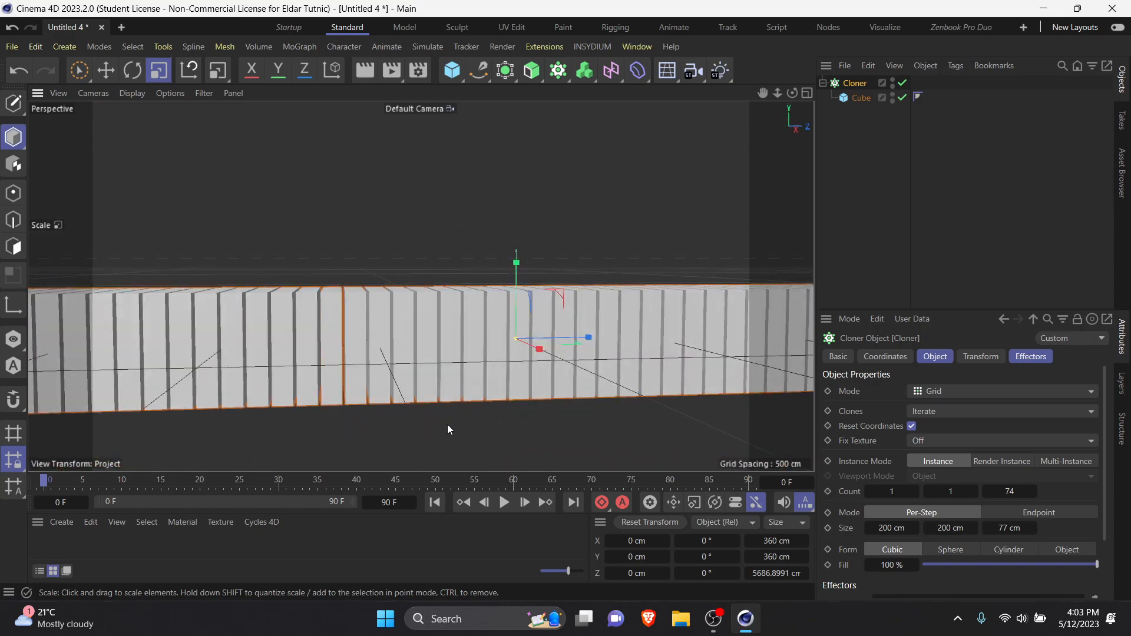
scroll(450, 389, down, 5)
alt+middle_drag(538, 391, 475, 384)
alt+drag(475, 385, 453, 376)
scroll(482, 391, down, 6)
scroll(454, 375, up, 3)
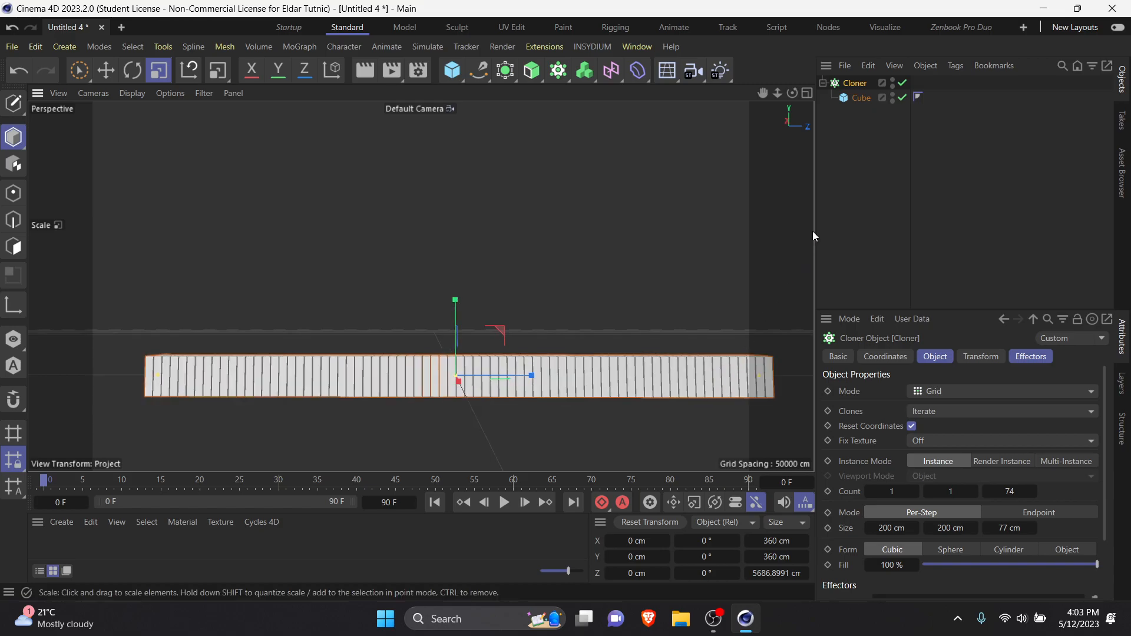
Step: Add a Plain effector with nothing selected and assign it to the Cloner's effectors list
click(647, 169)
click(302, 46)
mouse_move(316, 69)
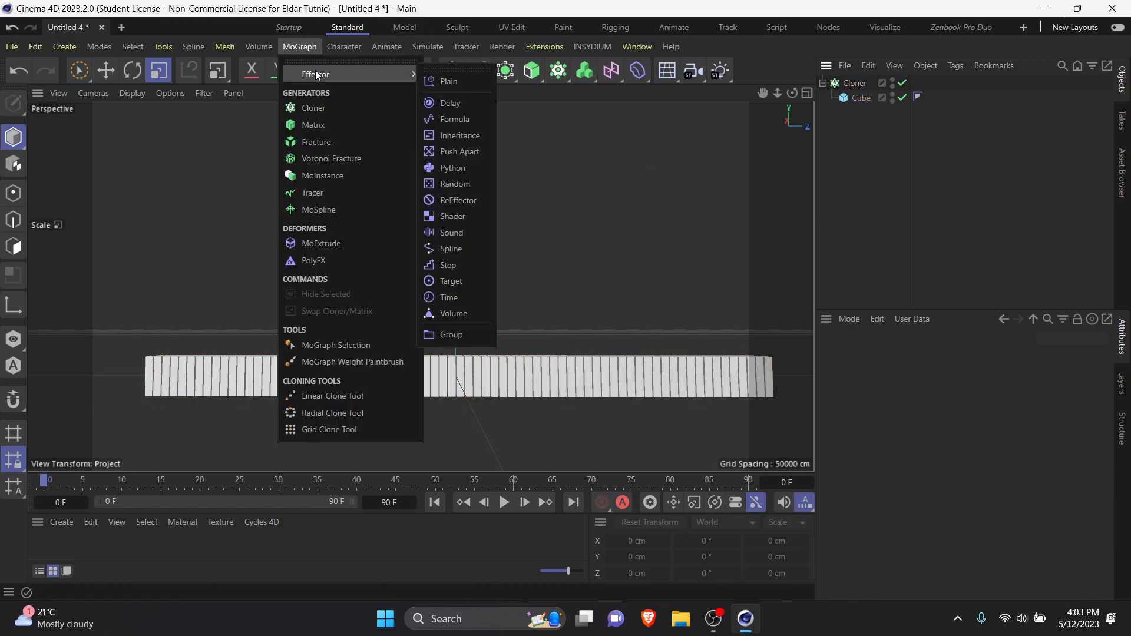
click(466, 79)
mouse_move(437, 366)
alt+mouse_down()
mouse_move(525, 461)
mouse_move(540, 451)
alt+mouse_up()
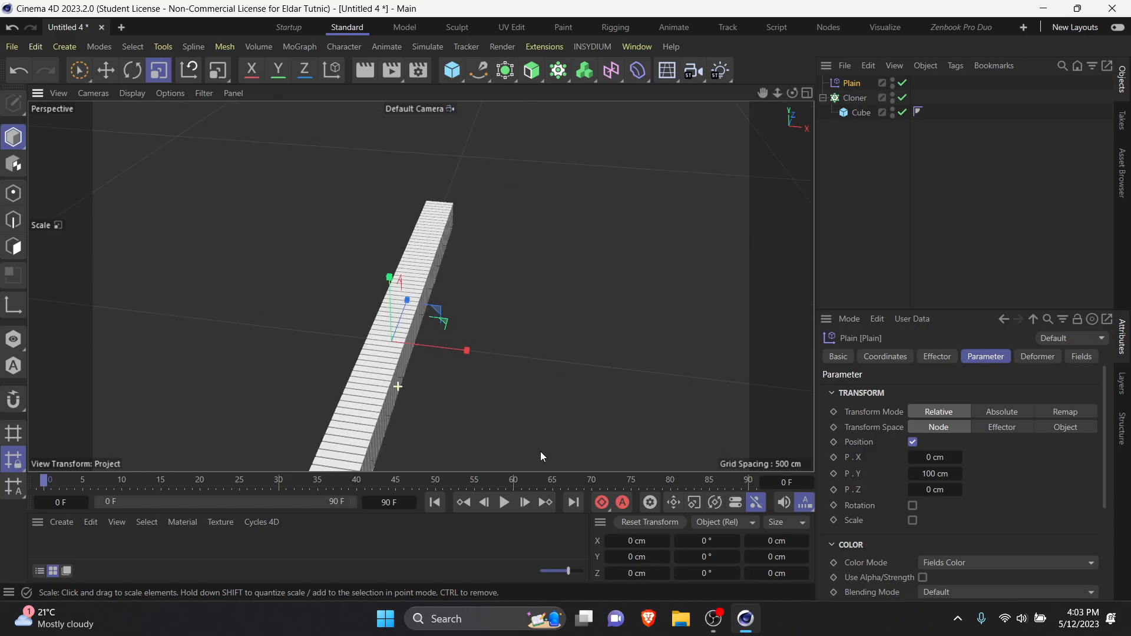
click(855, 98)
click(1043, 357)
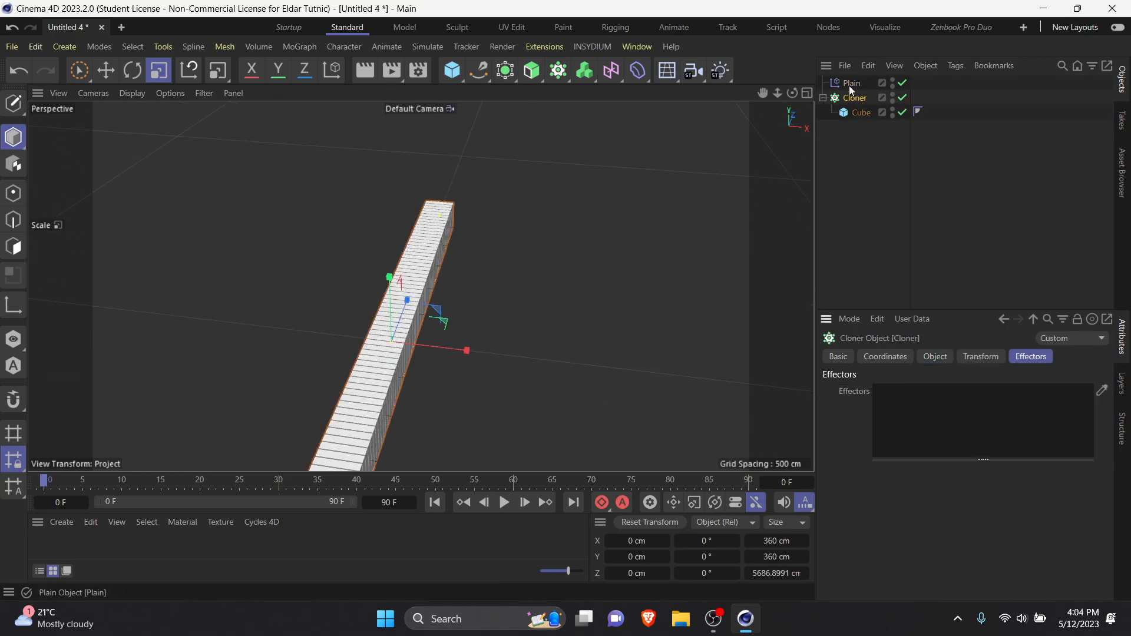
drag(940, 398, 954, 411)
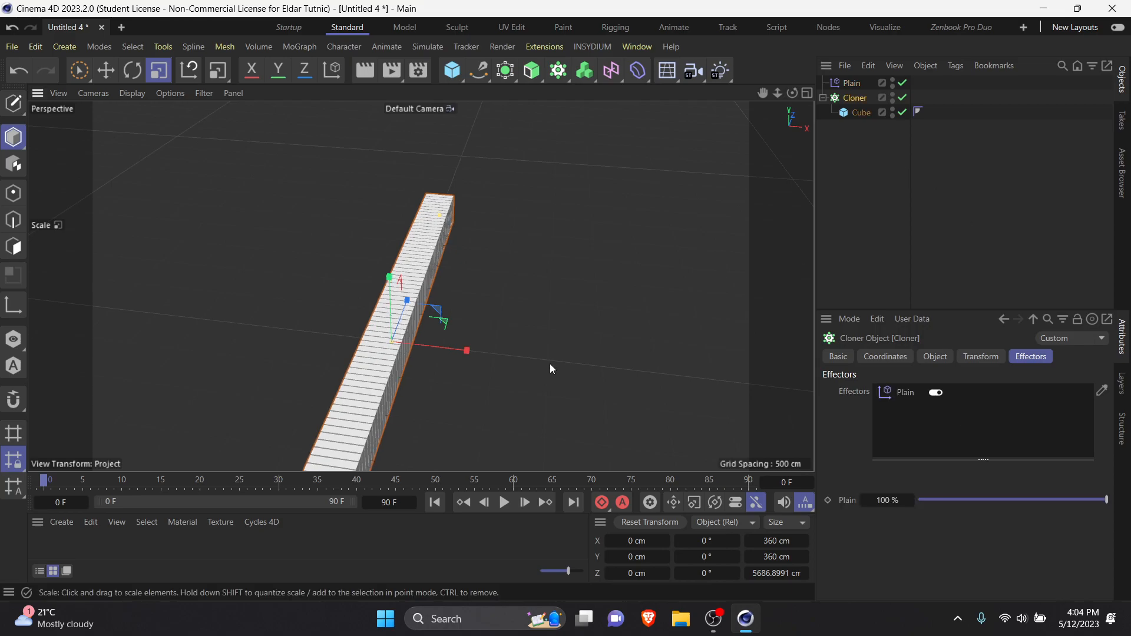
alt+drag(557, 363, 387, 297)
Step: Turn off the Plain effector's Position parameter and add a Linear Field to its fields
click(855, 83)
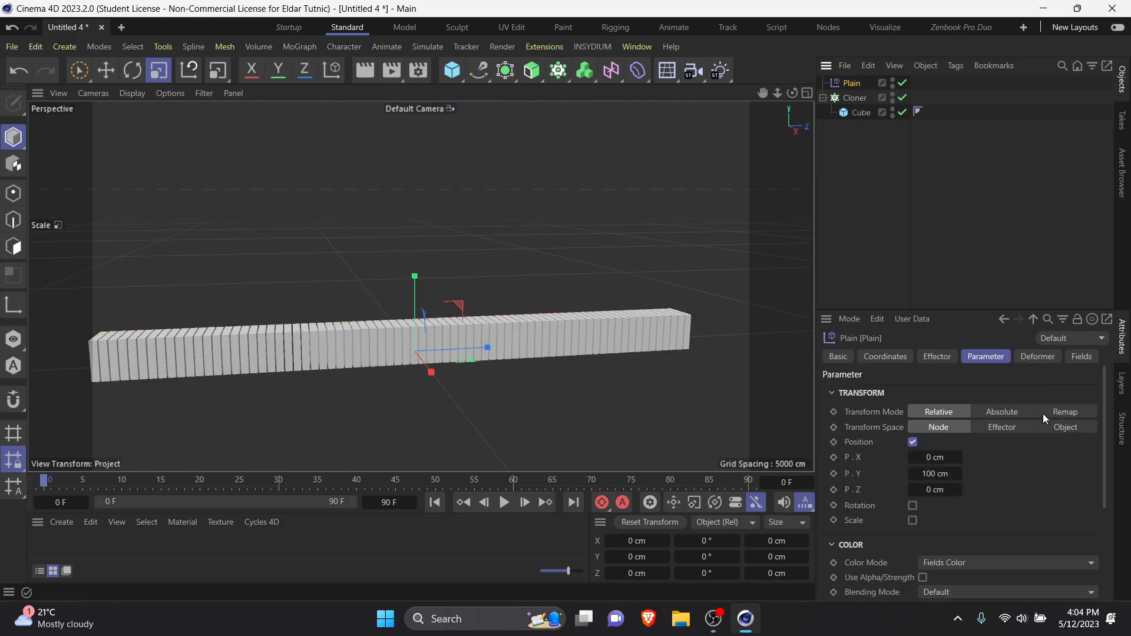
click(914, 442)
alt+drag(405, 357, 430, 397)
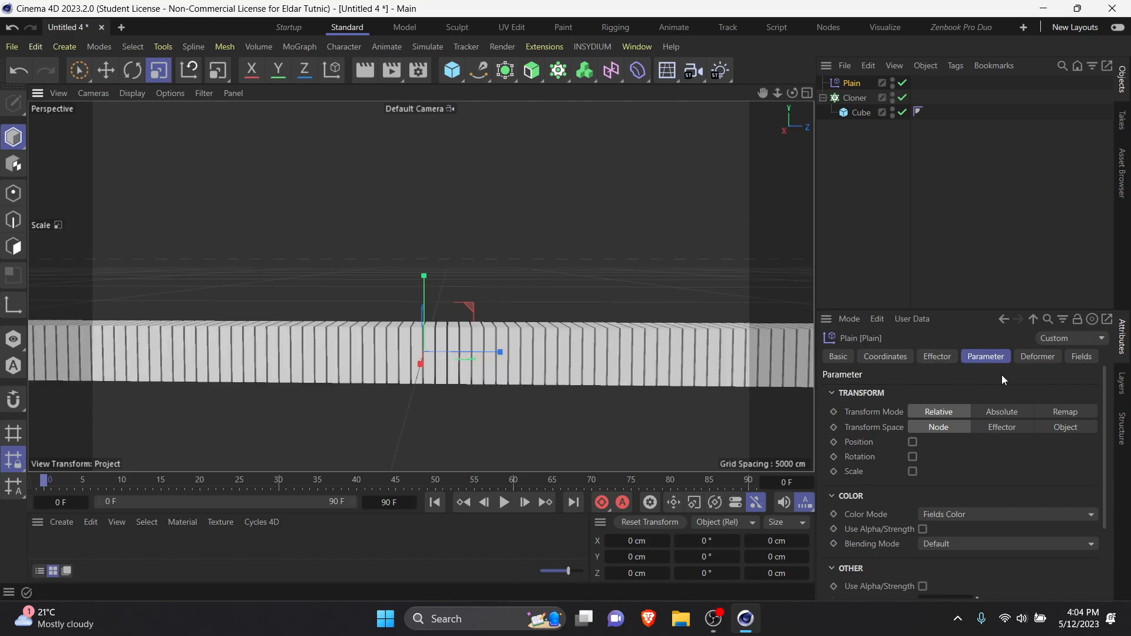
click(1082, 357)
click(859, 503)
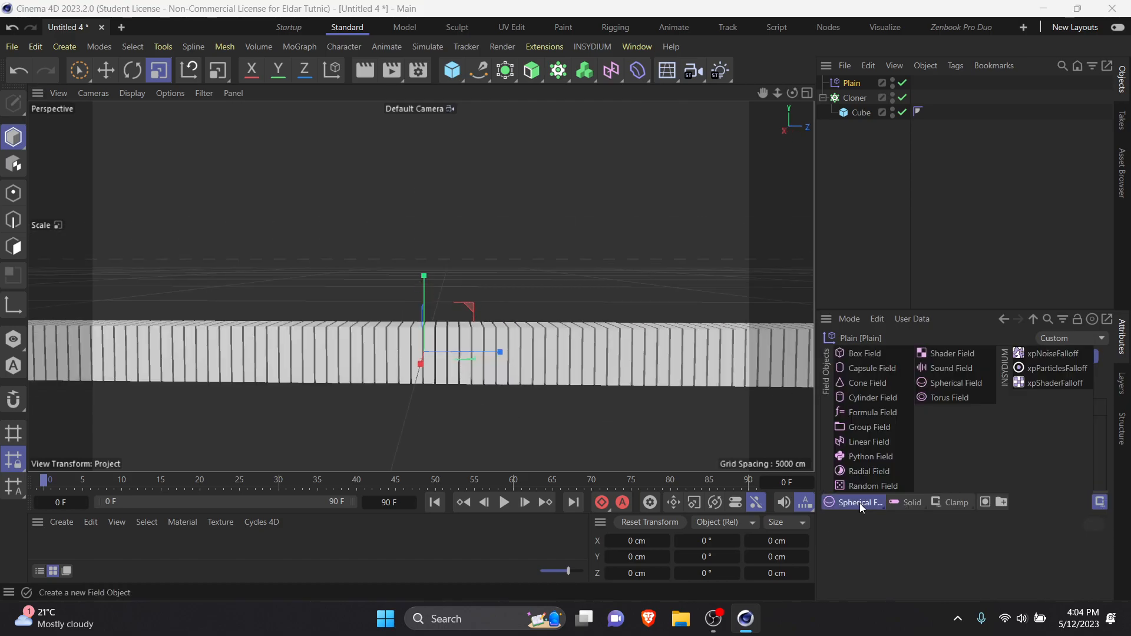
click(877, 440)
mouse_move(391, 367)
alt+mouse_down()
mouse_move(441, 379)
mouse_move(440, 428)
alt+mouse_up()
Step: Rotate the Linear Field to a heading of about 87° so its falloff runs along the slab row
key(r)
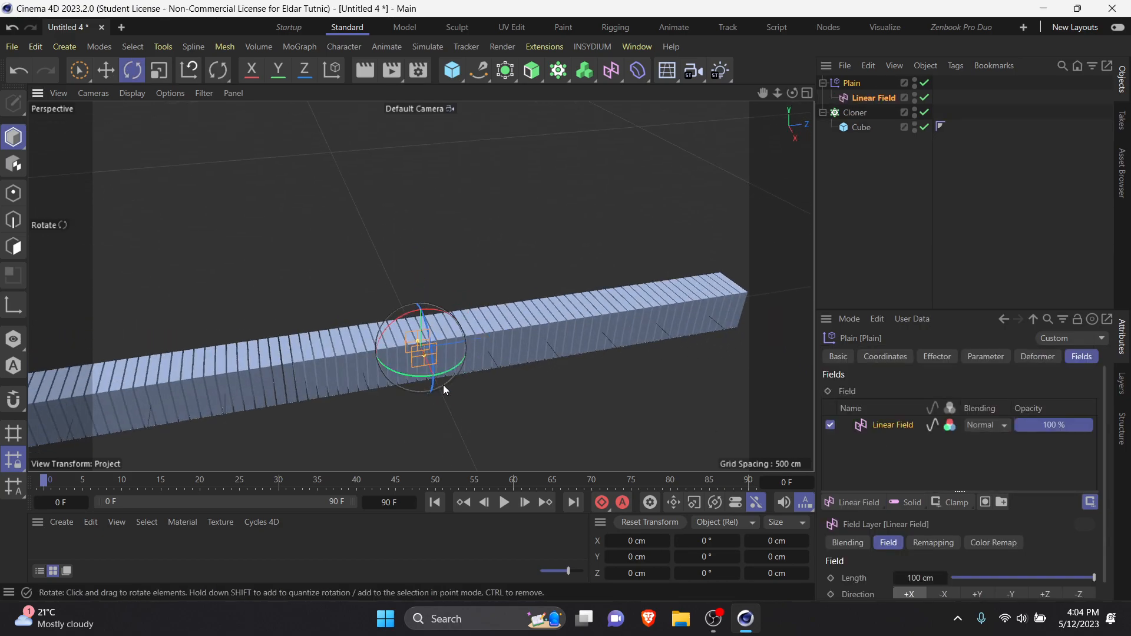
drag(416, 376, 482, 356)
click(383, 334)
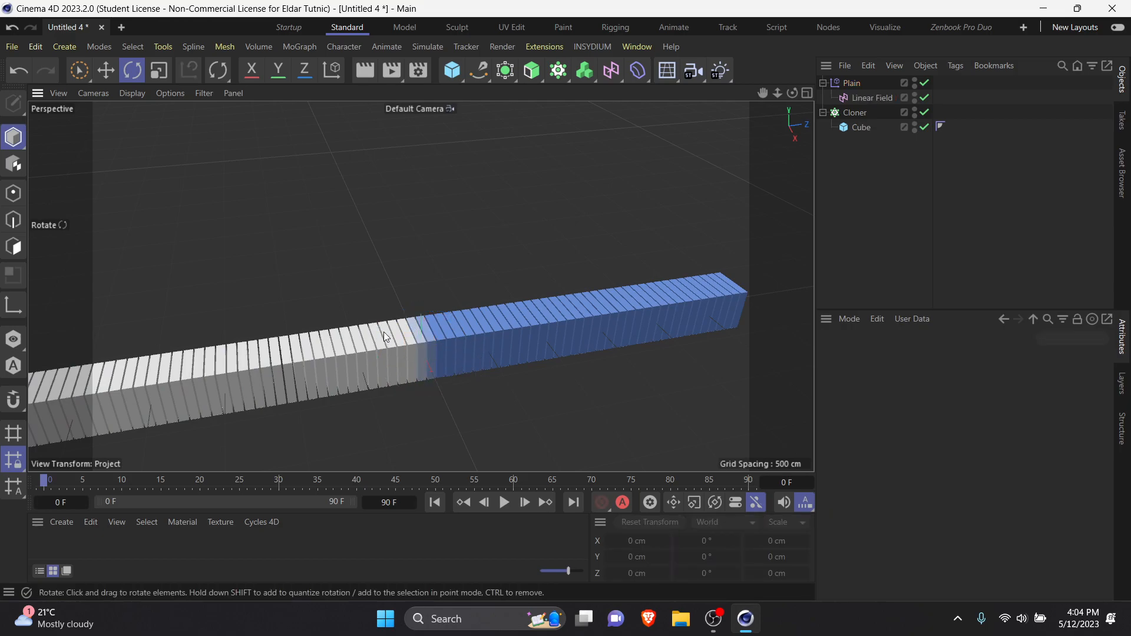
alt+right_drag(383, 334, 494, 387)
alt+middle_drag(494, 386, 450, 373)
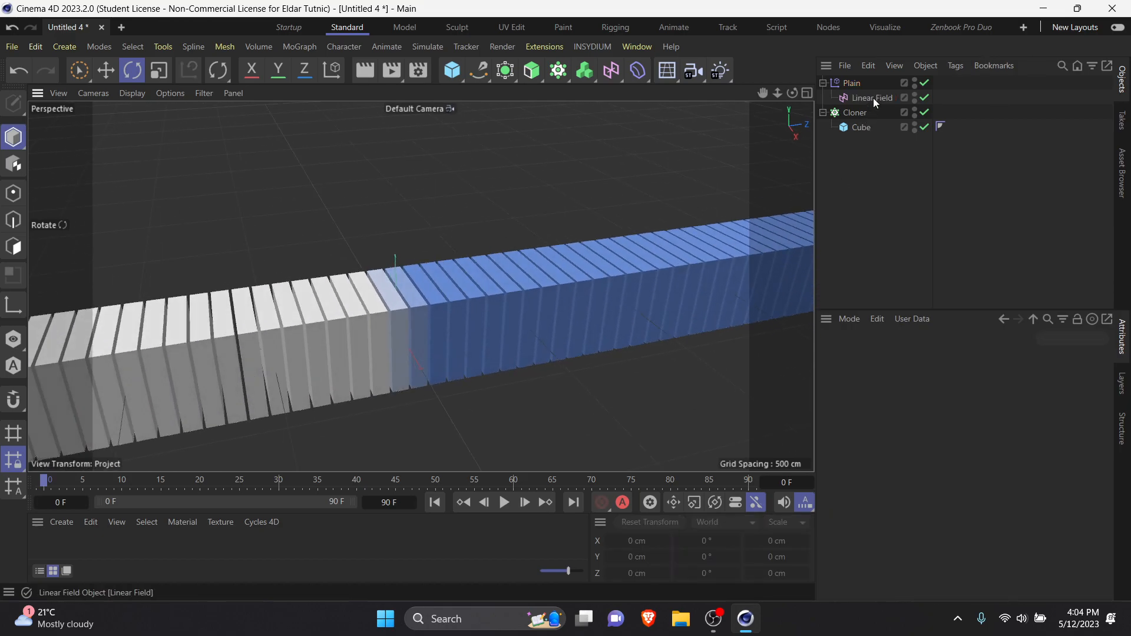
Step: Select the Linear Field and adjust its heading to about 84°
click(870, 98)
mouse_move(436, 294)
alt+mouse_down()
mouse_move(338, 333)
mouse_move(463, 370)
alt+mouse_up()
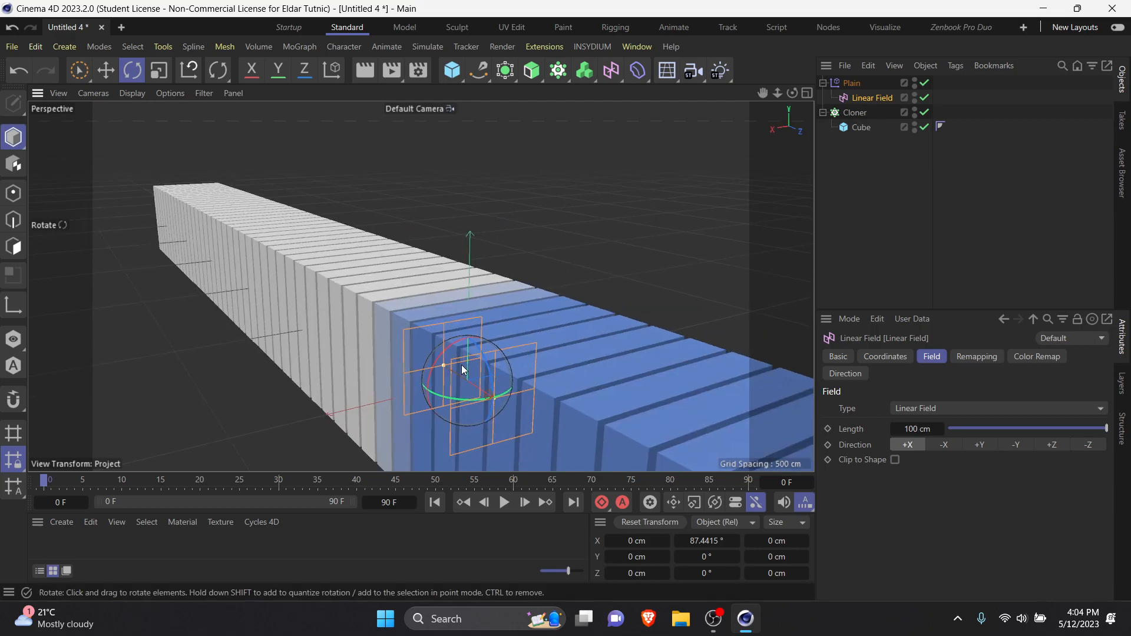
mouse_move(415, 324)
alt+mouse_down()
mouse_move(613, 369)
mouse_move(677, 355)
mouse_move(490, 330)
alt+mouse_up()
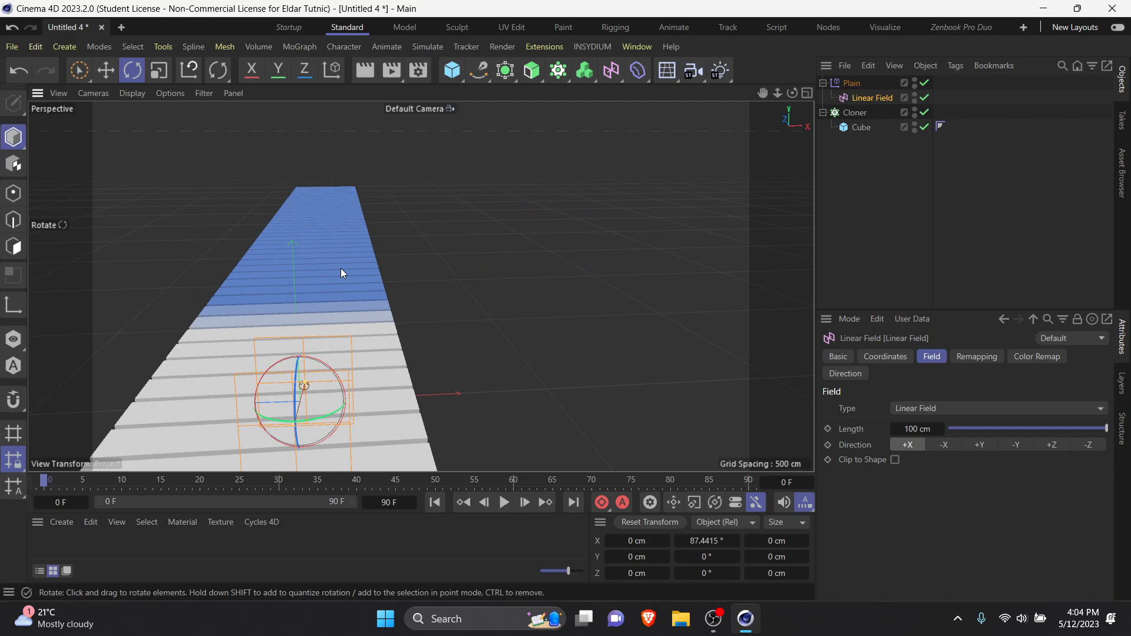
scroll(341, 267, down, 5)
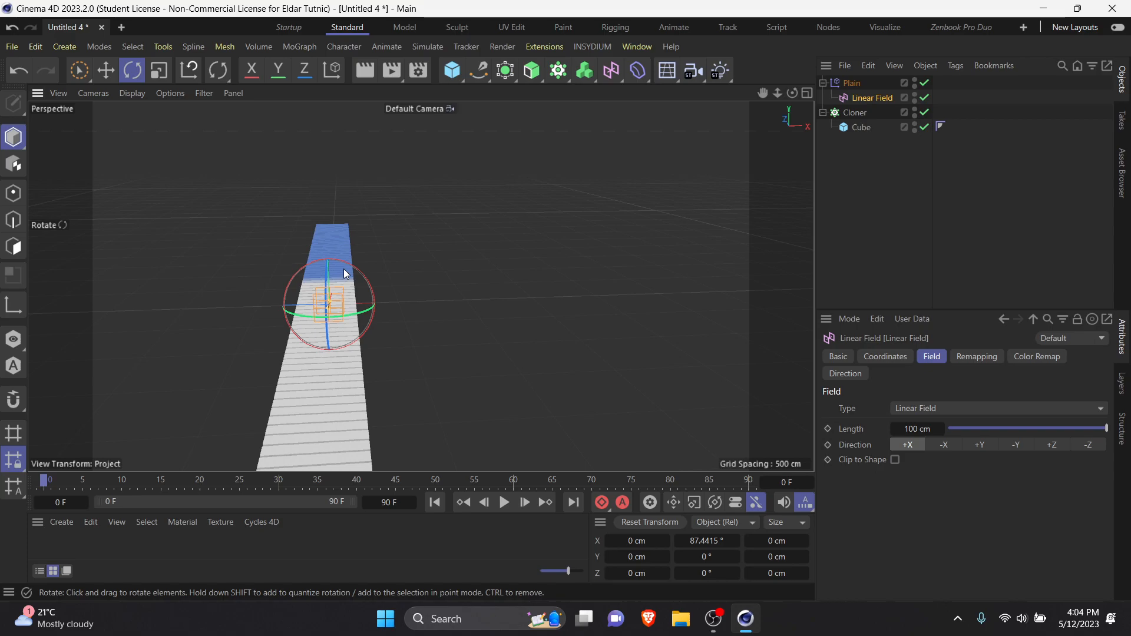
mouse_move(383, 304)
alt+mouse_down()
mouse_move(271, 333)
mouse_move(118, 349)
mouse_move(472, 339)
mouse_move(446, 216)
mouse_move(373, 352)
mouse_move(330, 367)
alt+mouse_up()
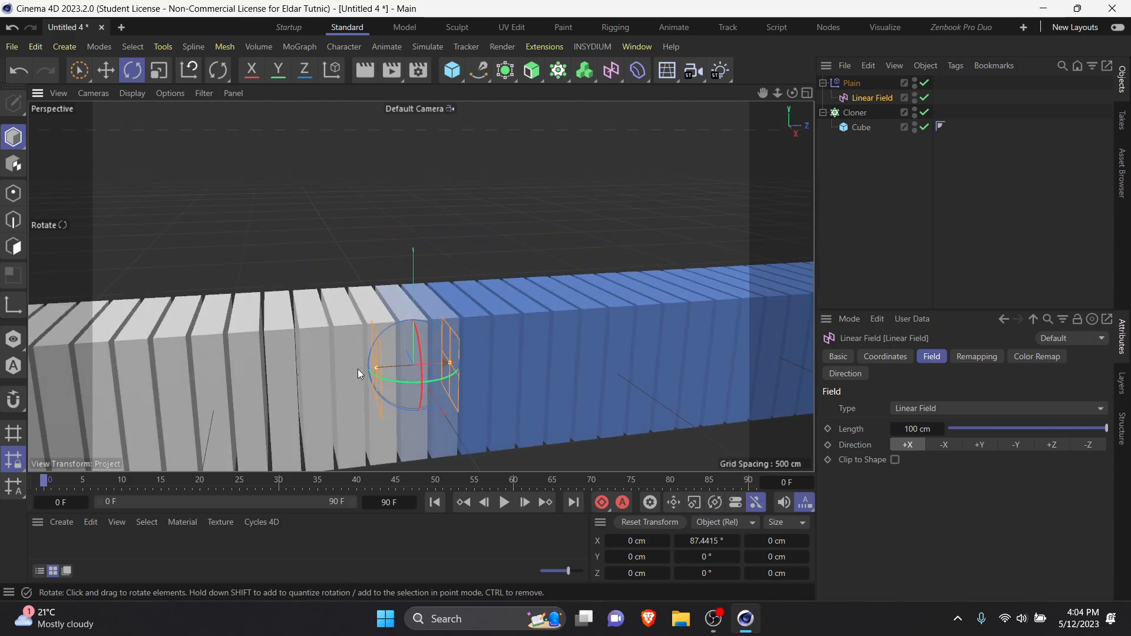
mouse_move(421, 383)
mouse_down()
mouse_move(329, 389)
mouse_move(463, 362)
mouse_move(429, 382)
mouse_up()
scroll(496, 403, down, 6)
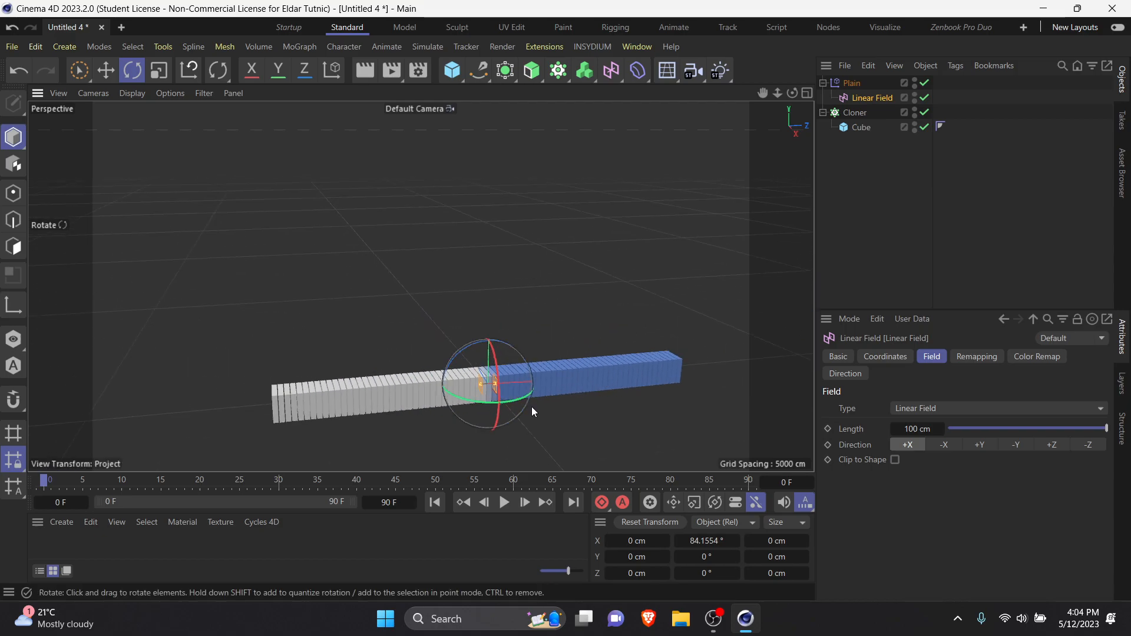
scroll(445, 381, up, 6)
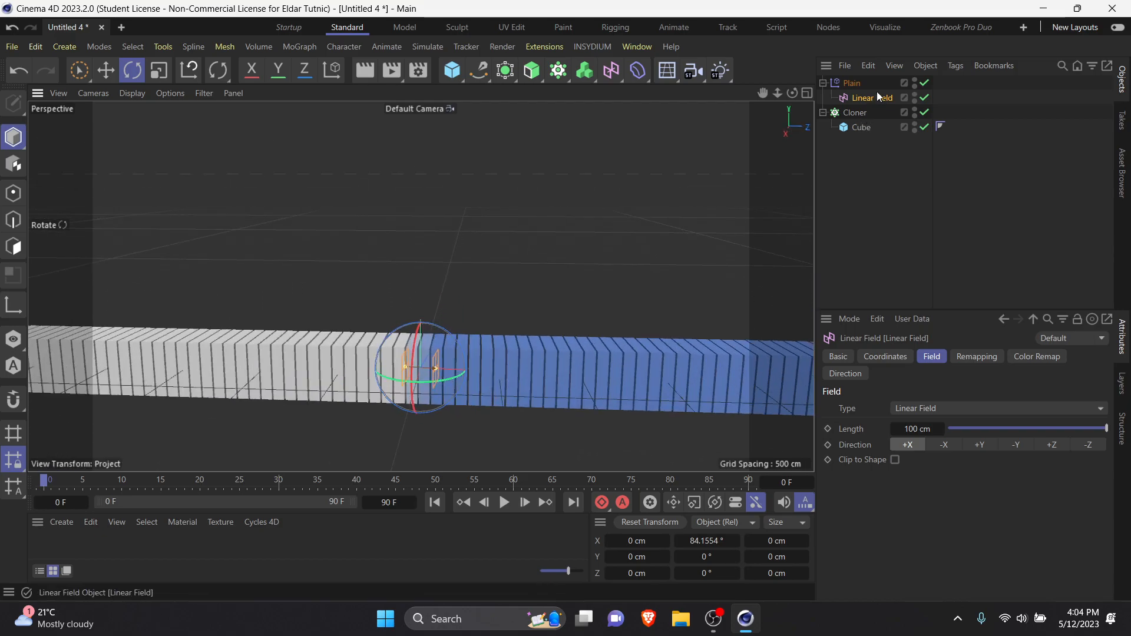
Step: Move the Linear Field along the row to about Z 1896 cm and rotate its heading to about 92°
key(e)
drag(461, 377, 727, 380)
scroll(642, 380, down, 4)
alt+middle_drag(633, 380, 428, 395)
alt+drag(427, 395, 415, 485)
alt+drag(500, 362, 289, 466)
drag(414, 362, 422, 358)
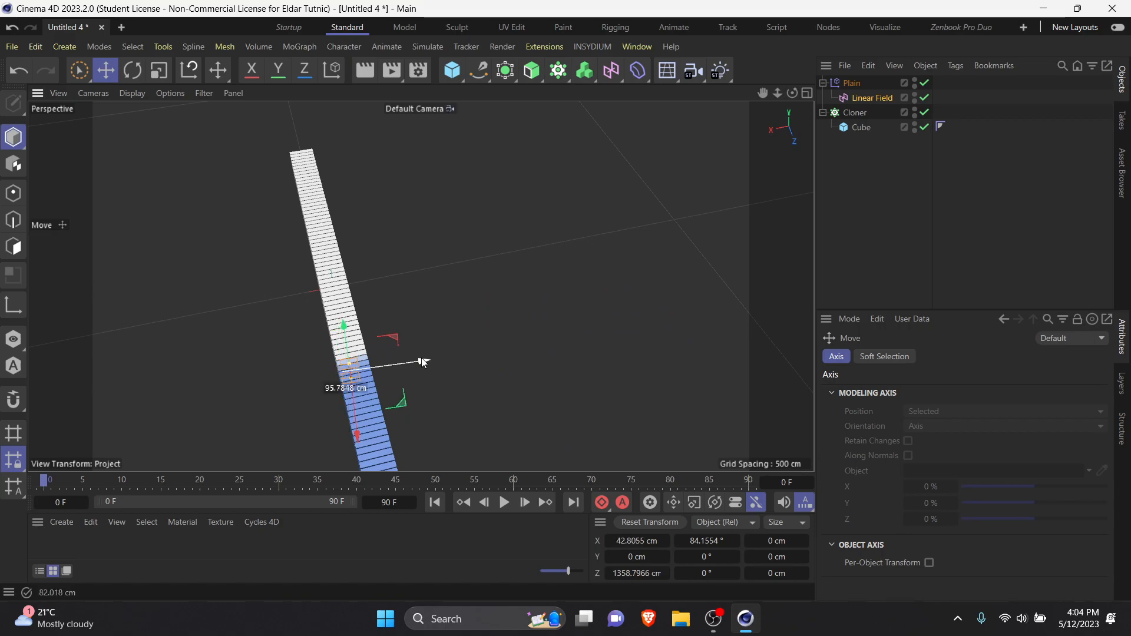
key(r)
drag(366, 405, 388, 469)
key(e)
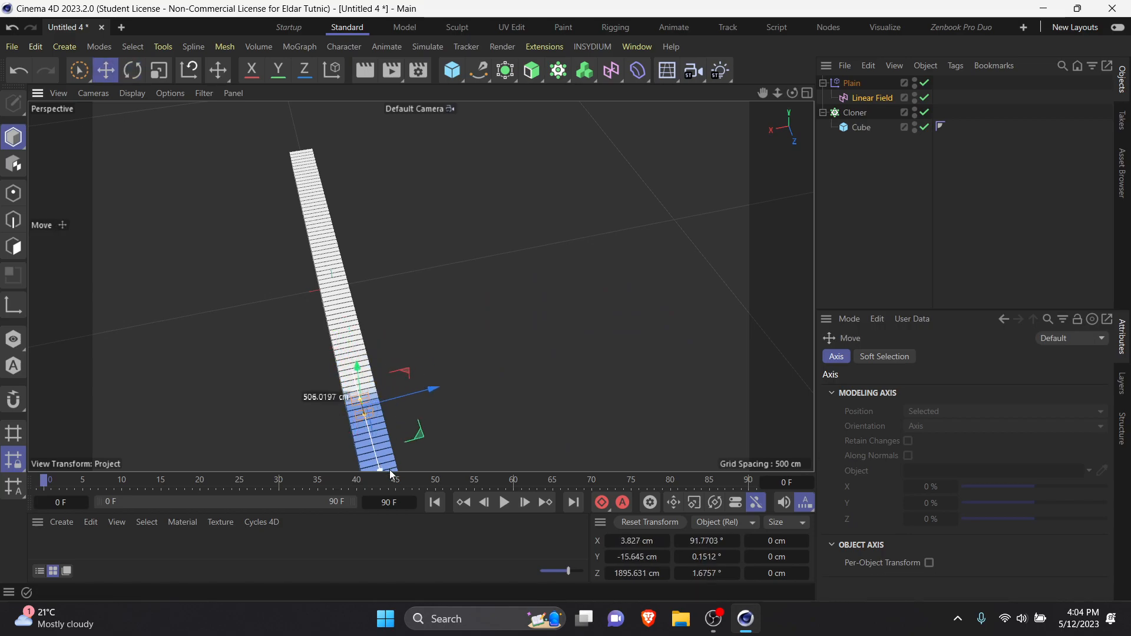
Step: Move the Linear Field past the end of the slab row to about Z 3047 cm and keyframe it at frame 0
alt+middle_drag(465, 433, 447, 349)
drag(356, 376, 292, 225)
alt+middle_drag(294, 248, 327, 285)
alt+drag(327, 286, 498, 291)
drag(358, 307, 672, 390)
Step: At frame 90, move the Linear Field back into the row to about Z 1714 cm and record a keyframe
click(873, 98)
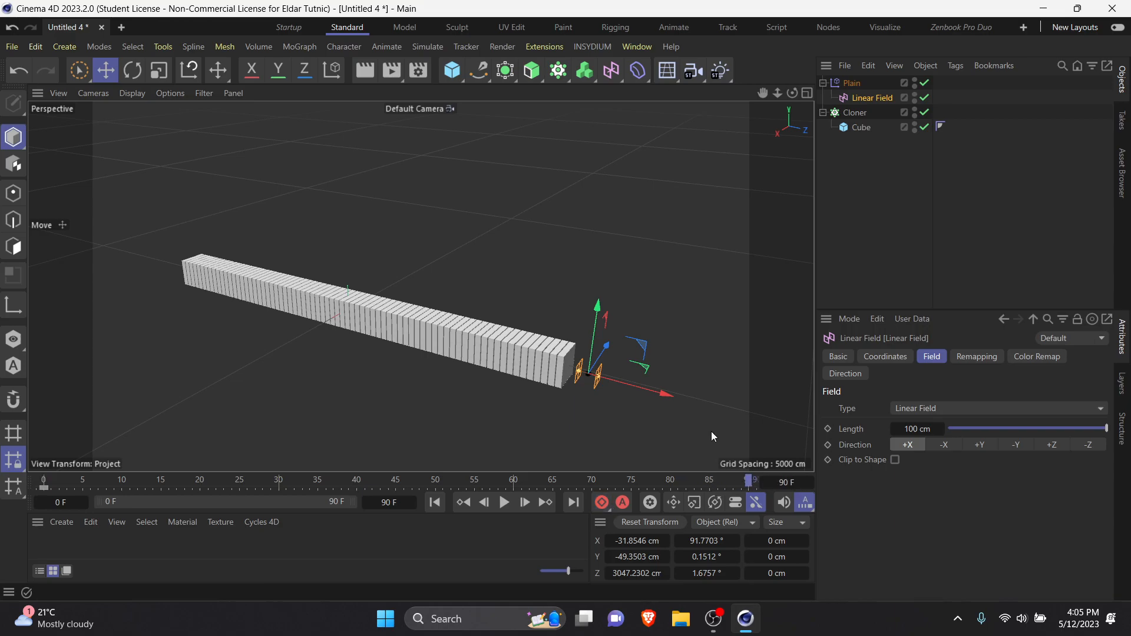
drag(663, 393, 523, 384)
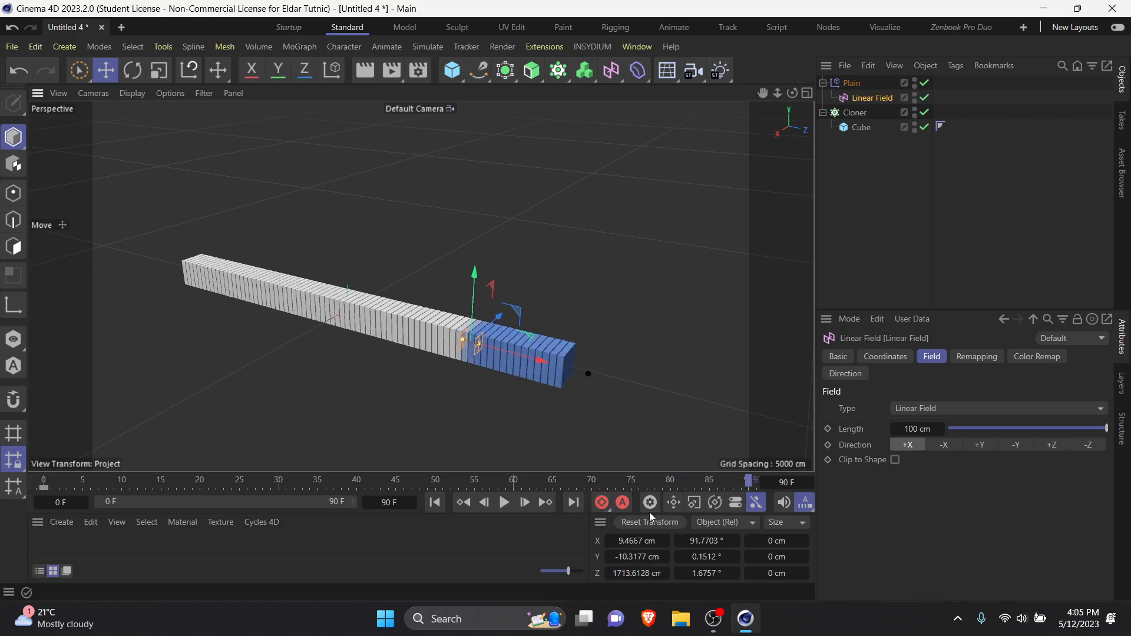
click(600, 503)
Step: Play the Linear Field animation from the start, stop it and return to the first frame
click(436, 503)
click(504, 502)
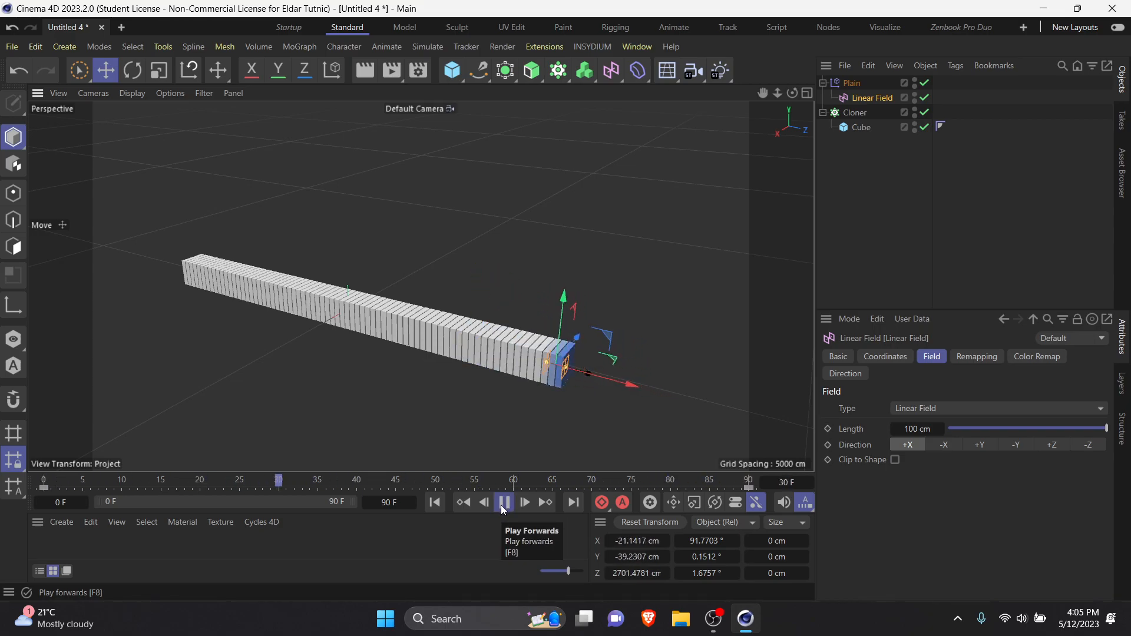
click(503, 503)
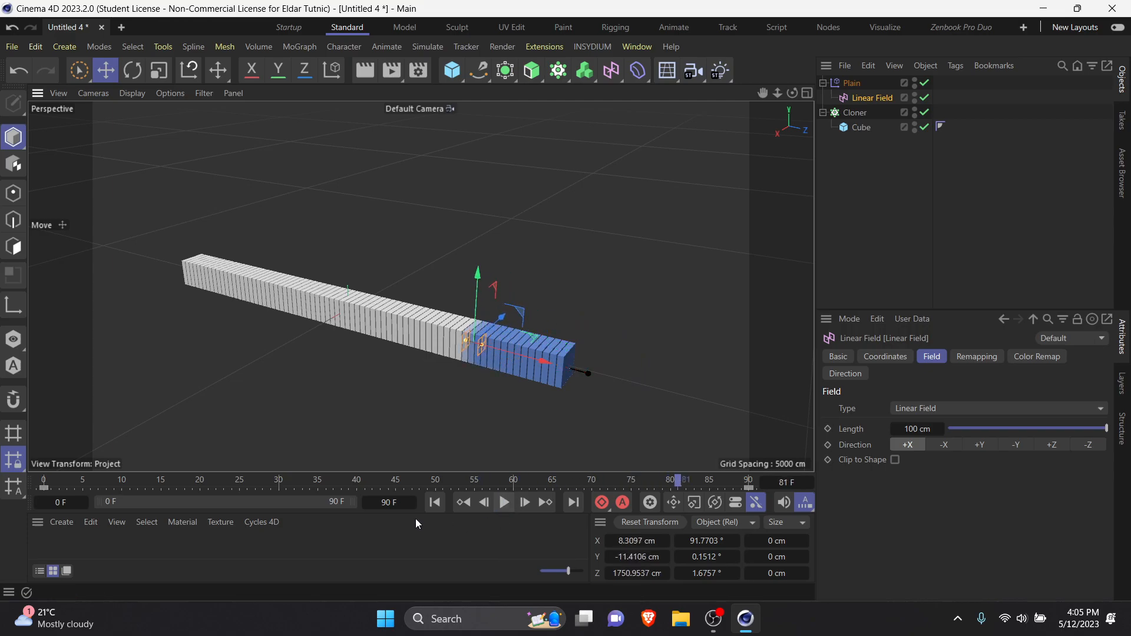
click(435, 502)
Step: Preview the animation with the Plain effector's Position enabled at 100 cm in Y, and disable Position again
click(860, 83)
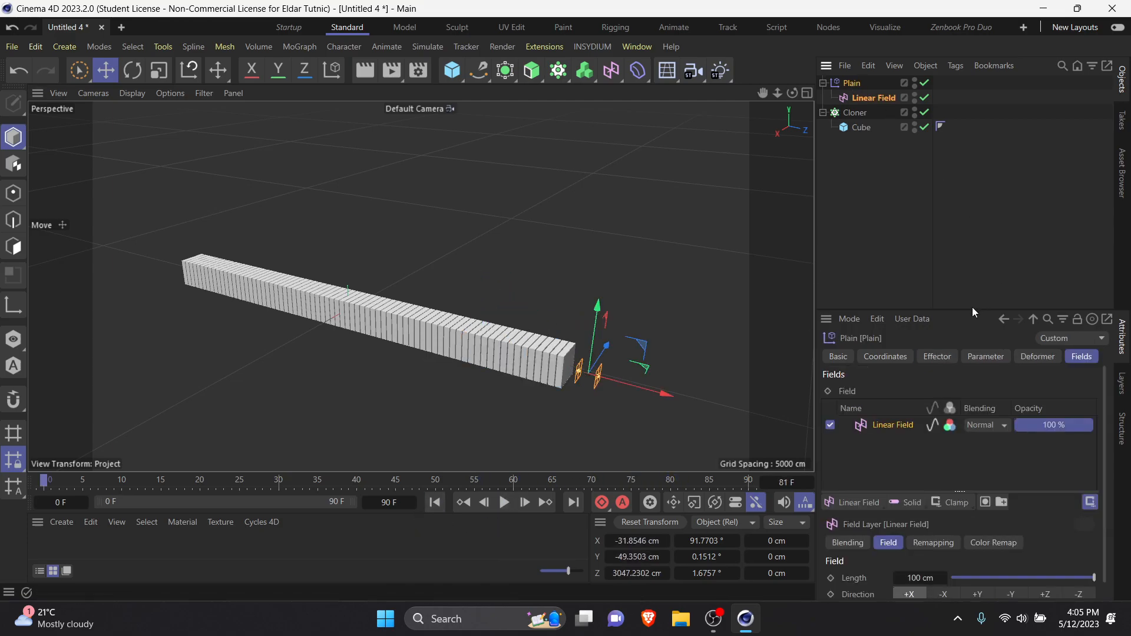
click(986, 357)
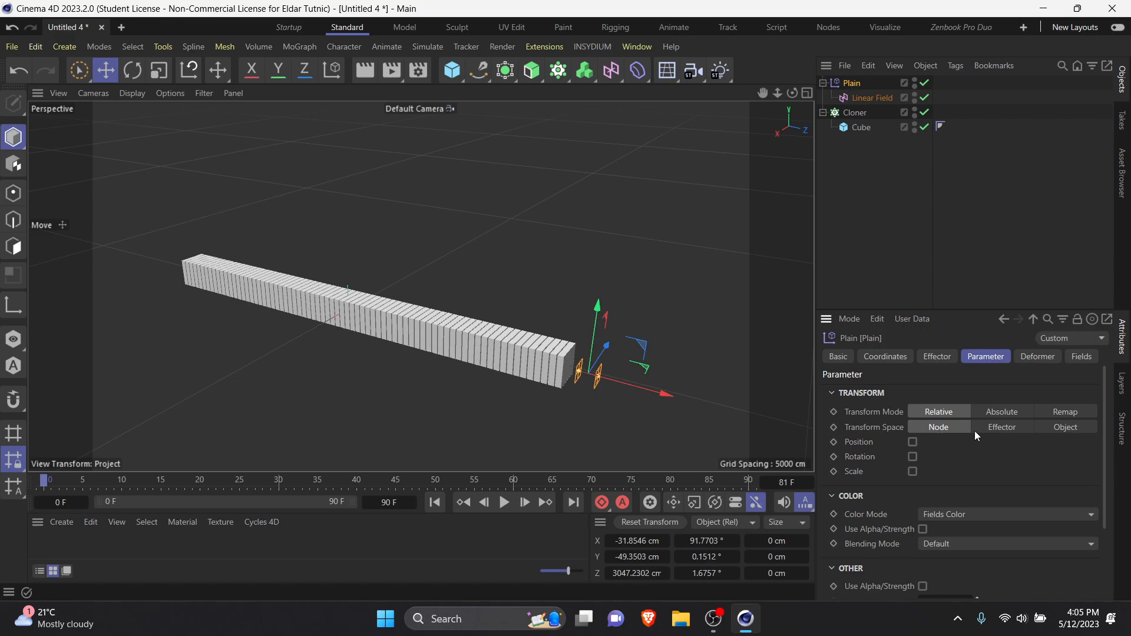
click(913, 442)
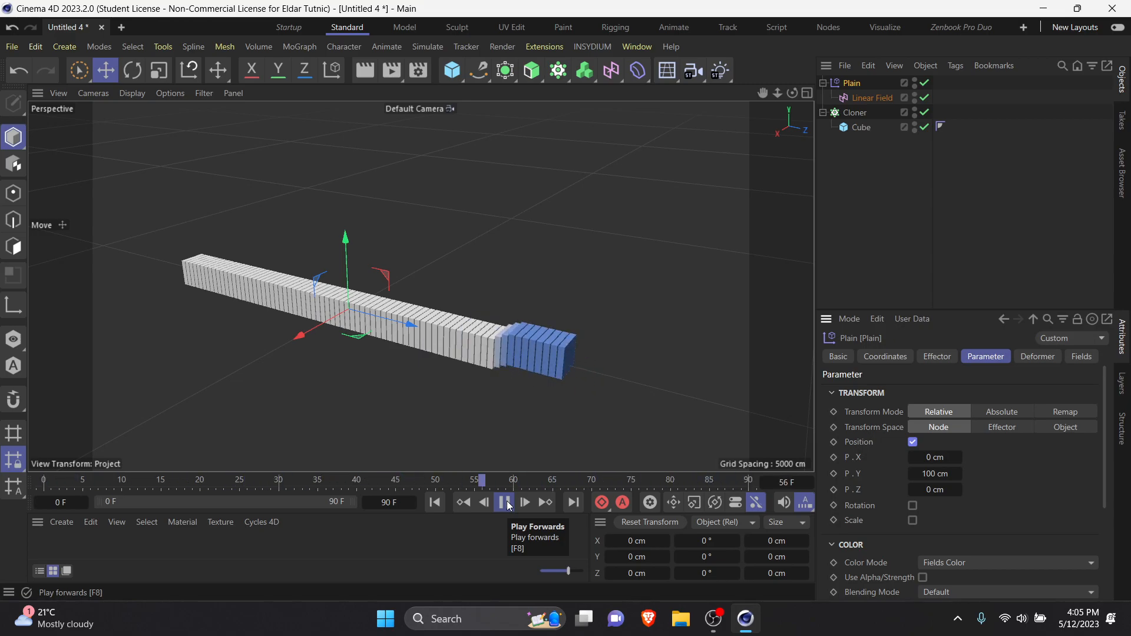
click(505, 502)
click(436, 503)
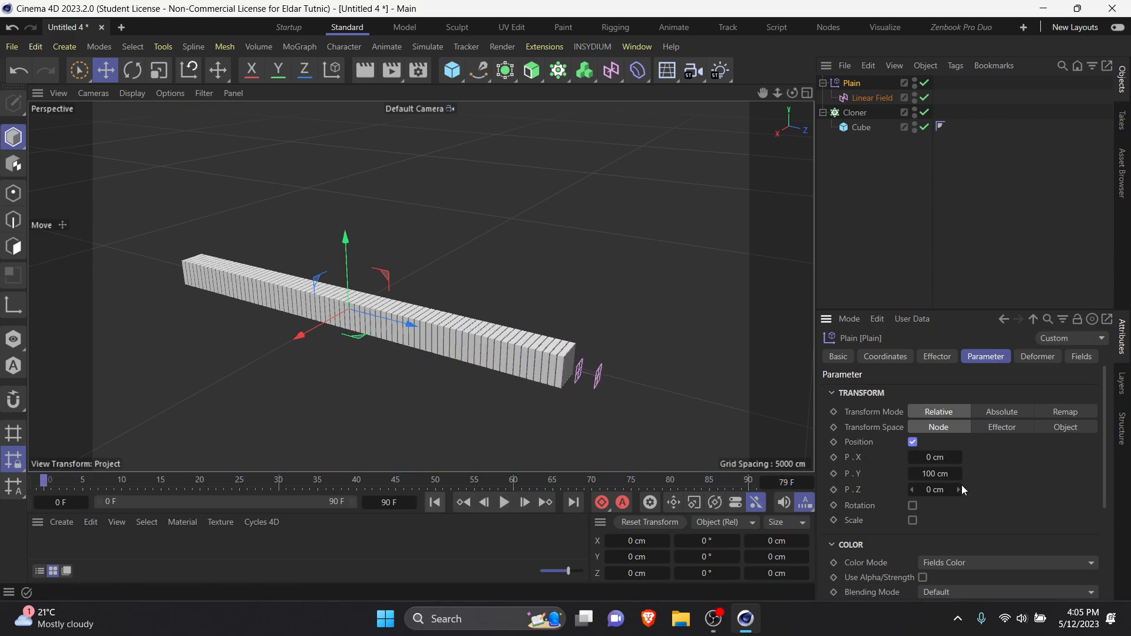
click(913, 442)
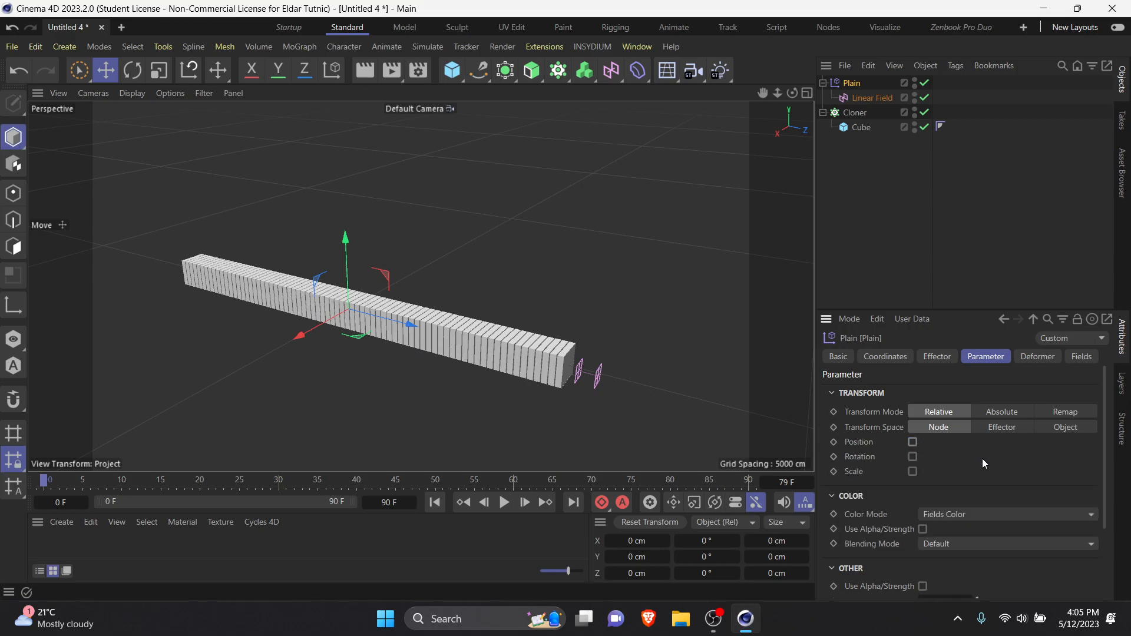
Step: Enable the Plain effector's Rotation with a heading of 59°, play the animation and return to the first frame
click(913, 457)
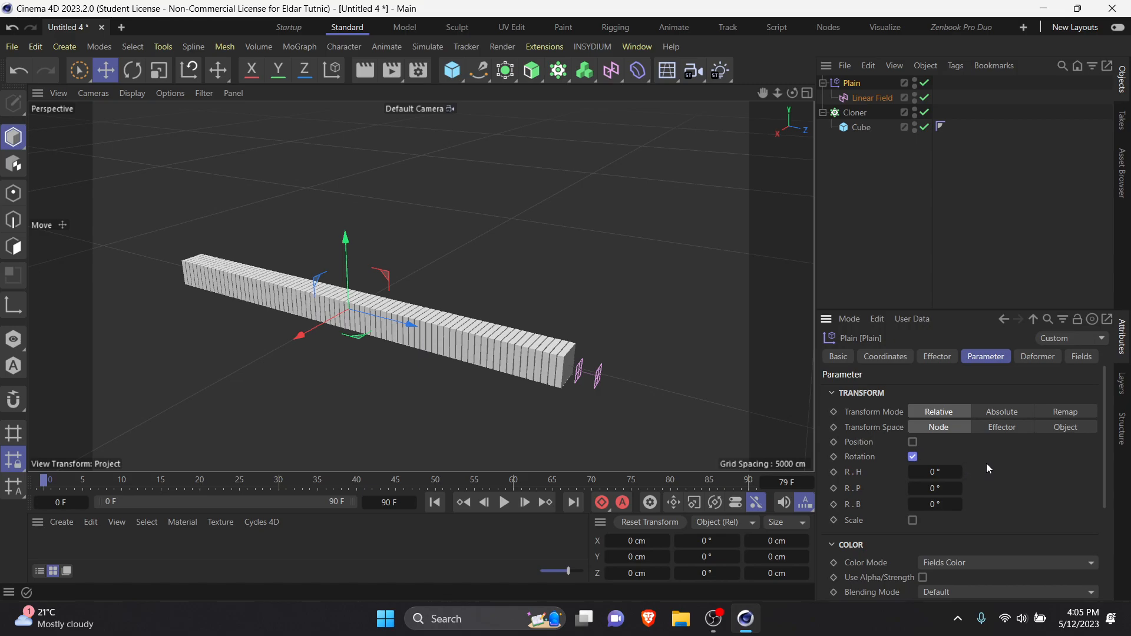
click(504, 502)
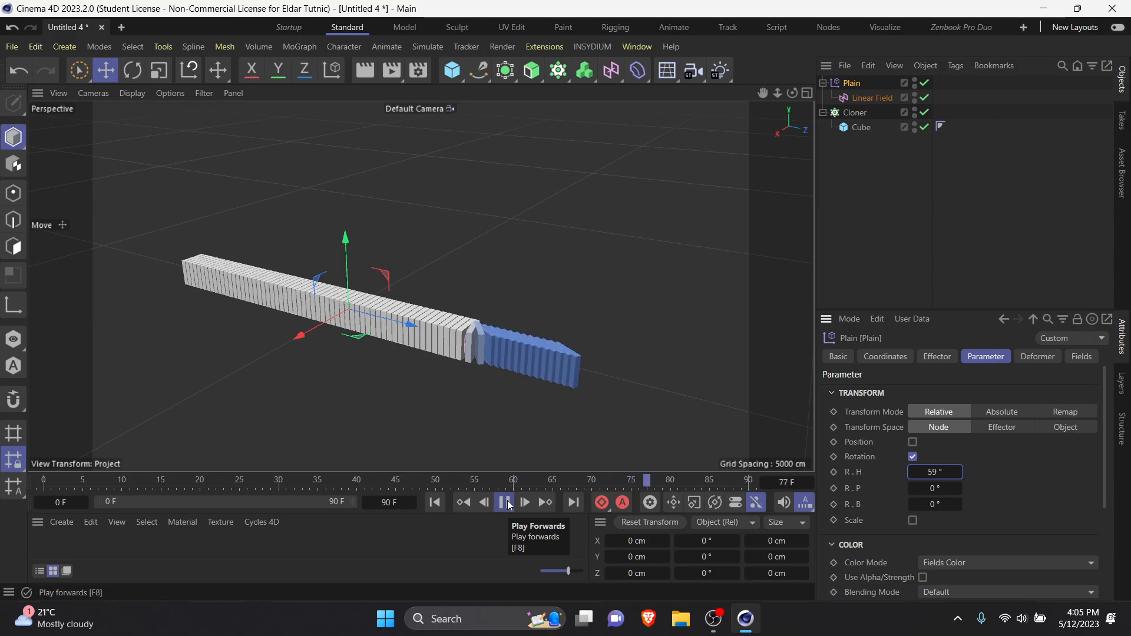
click(435, 503)
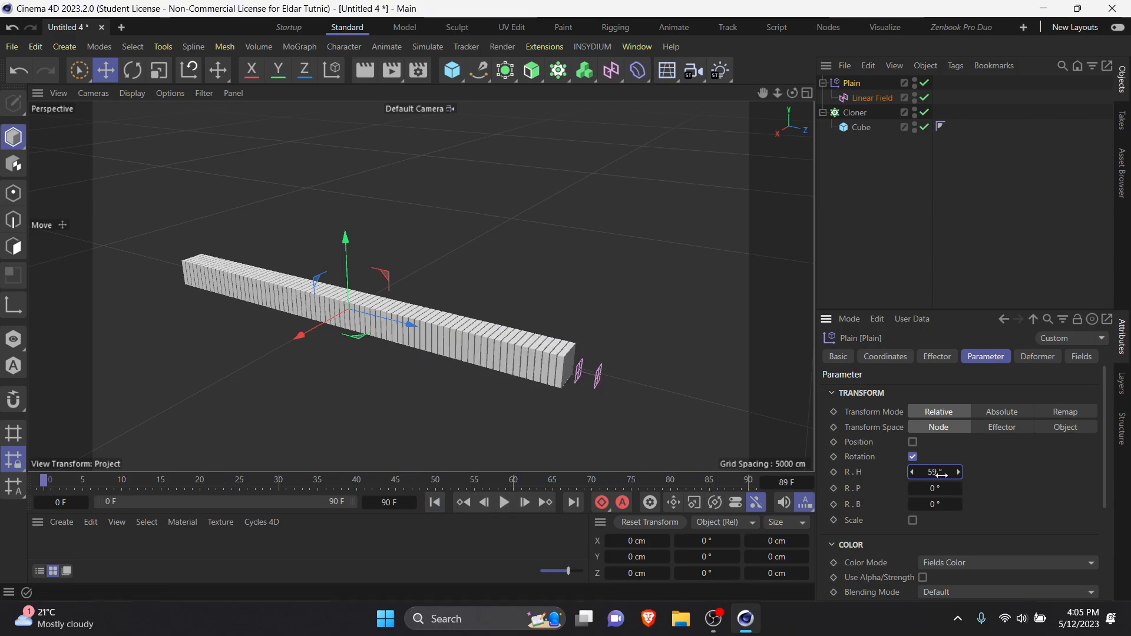
Step: Set the Plain effector's heading rotation to 0° and its pitch rotation to 60°, and play the animation
key(Return)
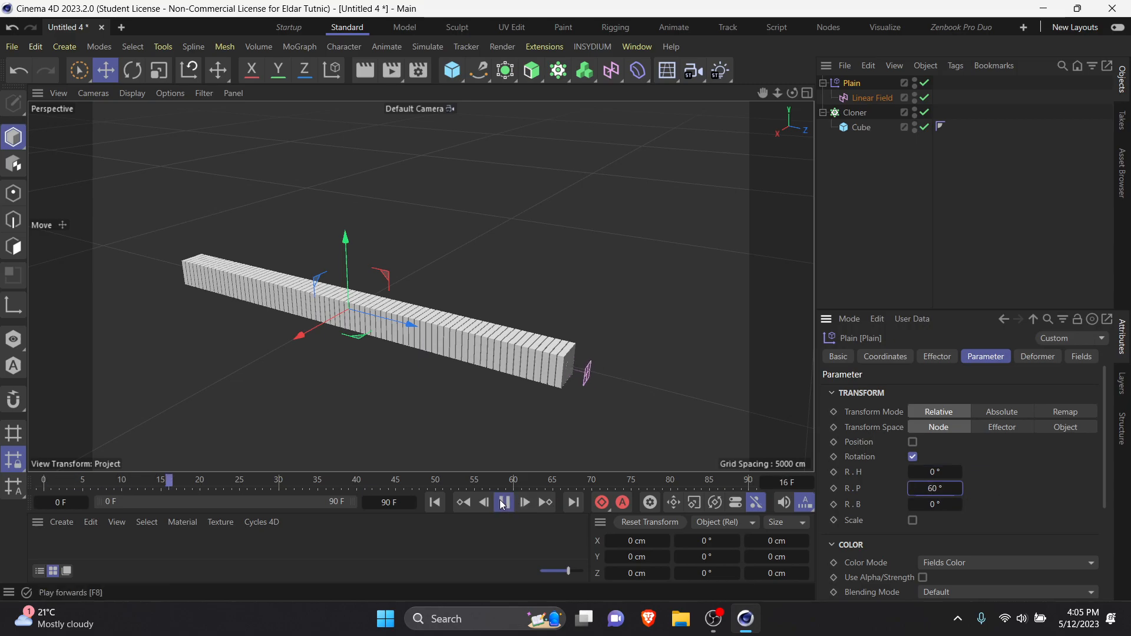
Step: Stop the playback and set the Plain effector's pitch rotation to 0°
click(502, 503)
double_click(946, 489)
text(0)
key(Return)
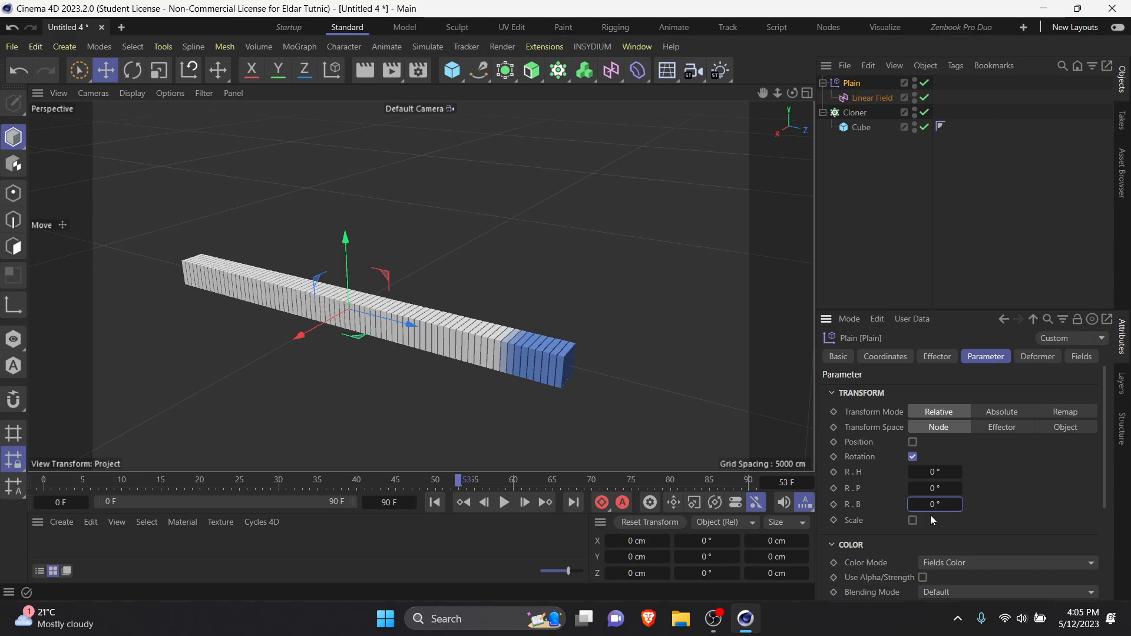
key(8)
key(BackSpace)
key(0)
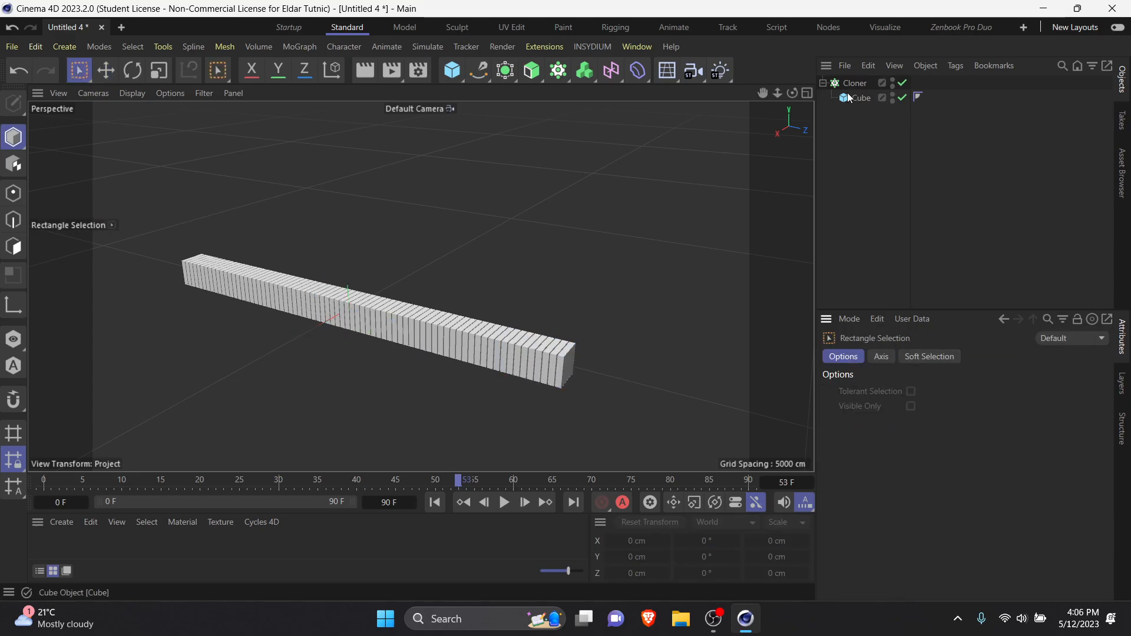
key(ctrl+z)
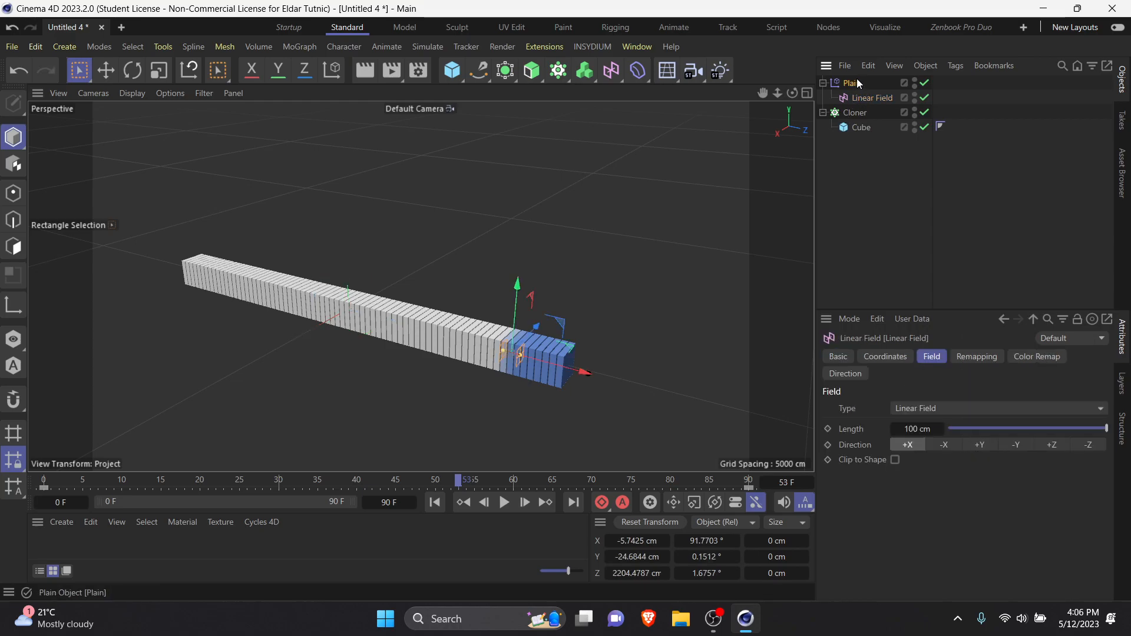
Step: Set the Plain effector's bank rotation to 180° and play the animation from the first frame
click(857, 83)
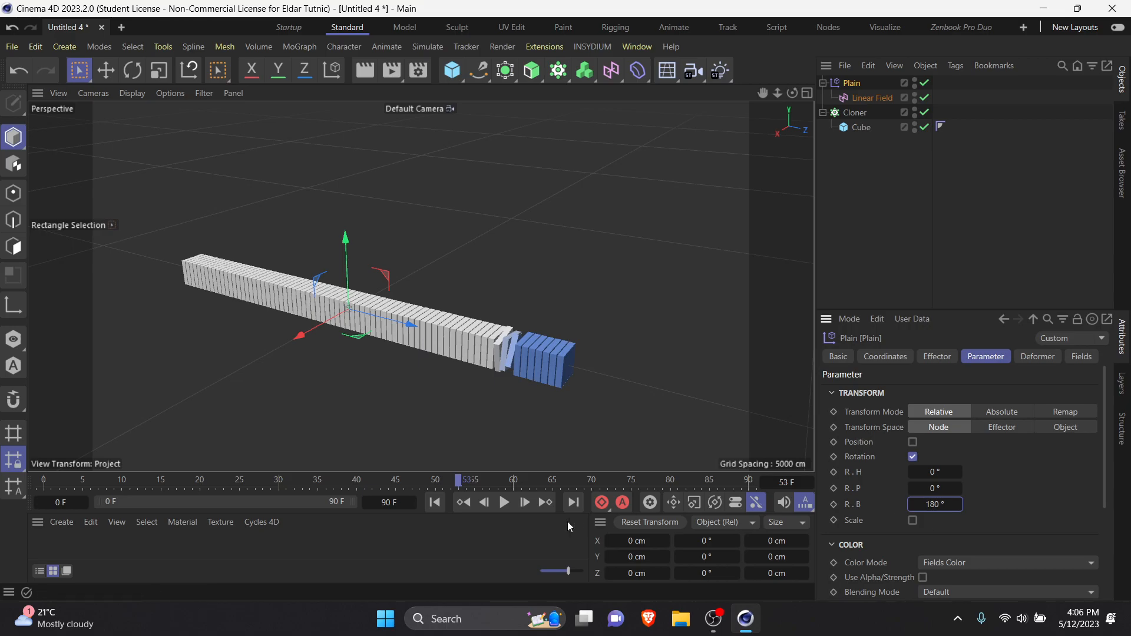
click(436, 504)
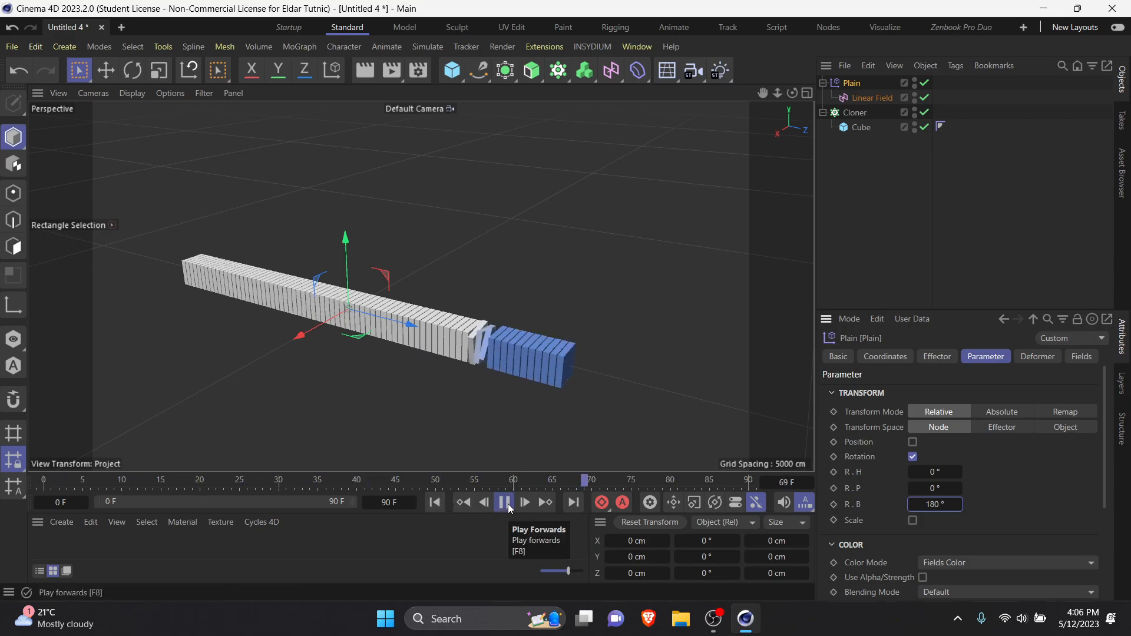
scroll(543, 377, up, 8)
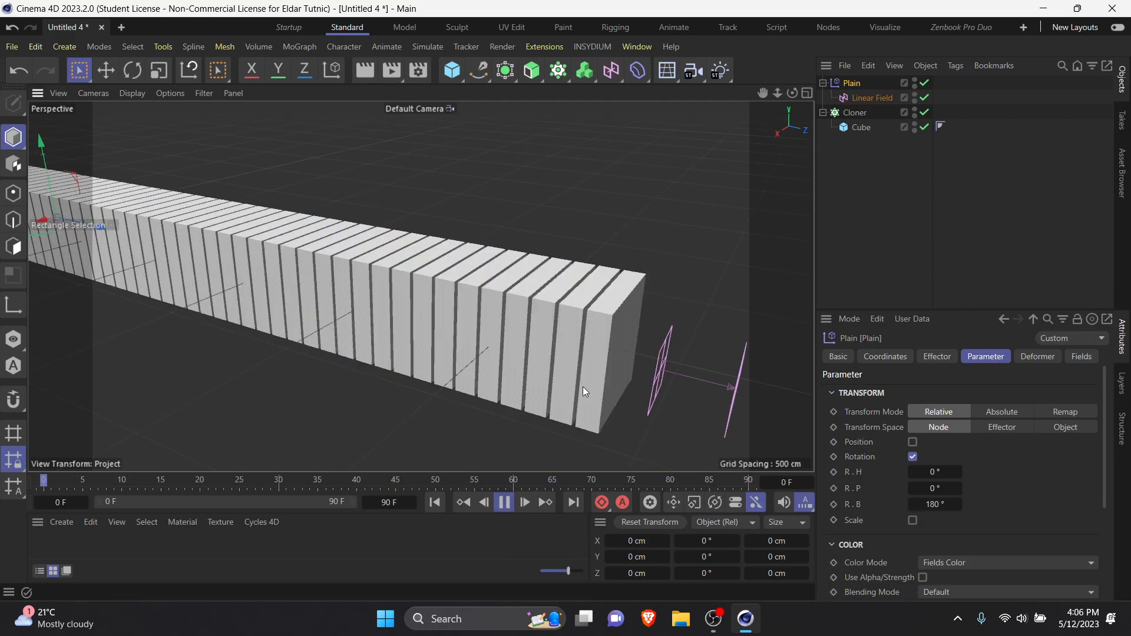
Step: Preview the slab animation with the Plain effector's bank rotation at 90°, and set it back to 180°
double_click(934, 504)
text(90)
key(Return)
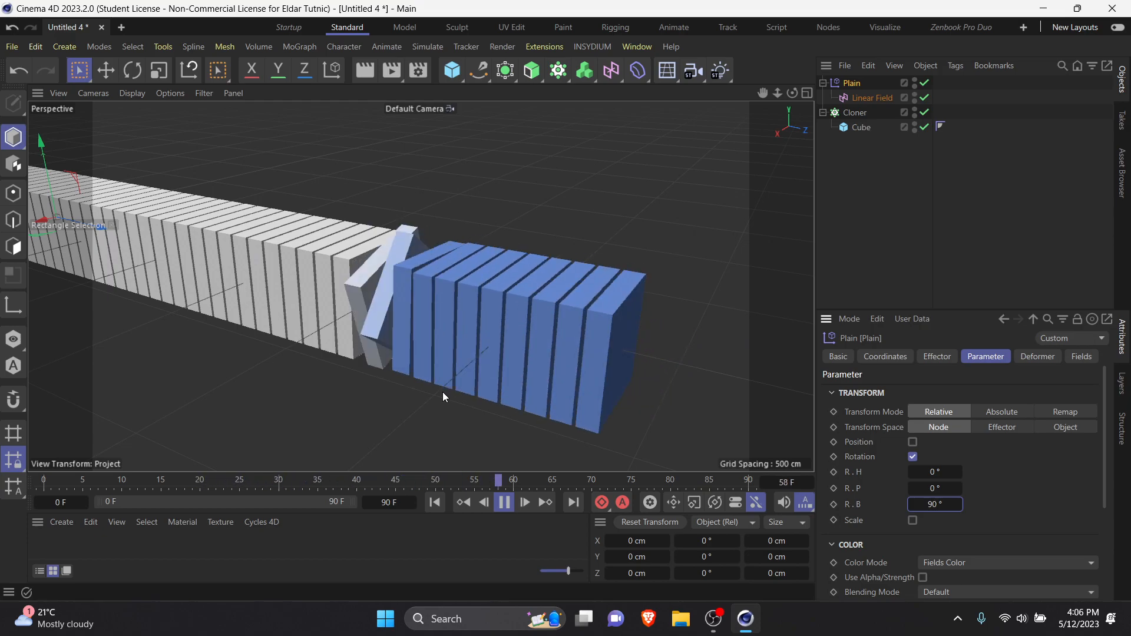
double_click(933, 505)
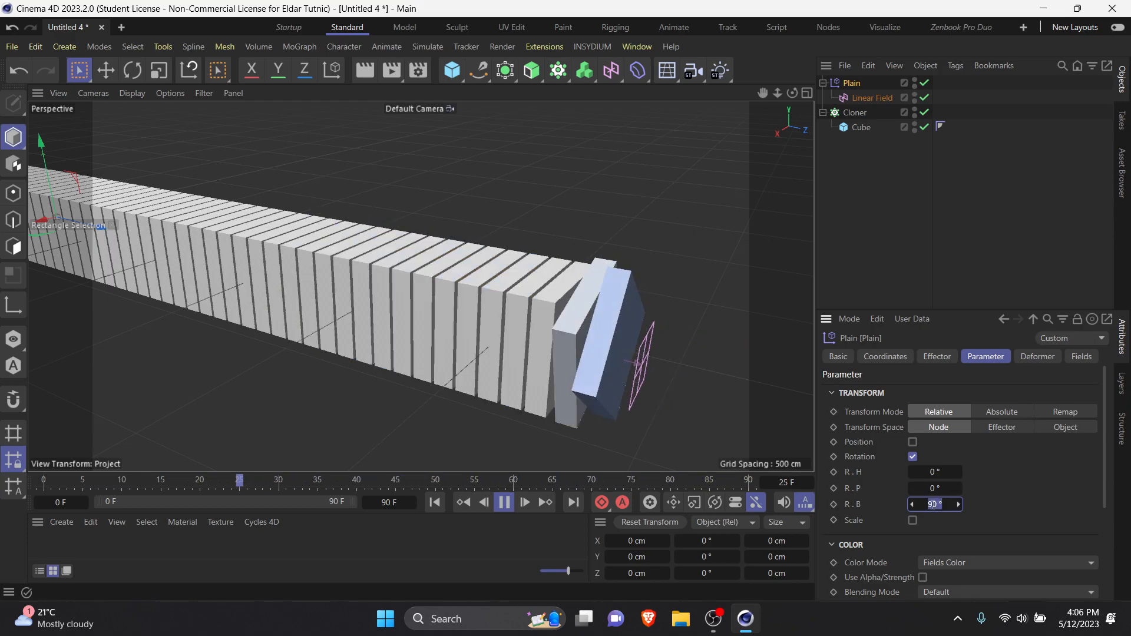
text(180)
key(Return)
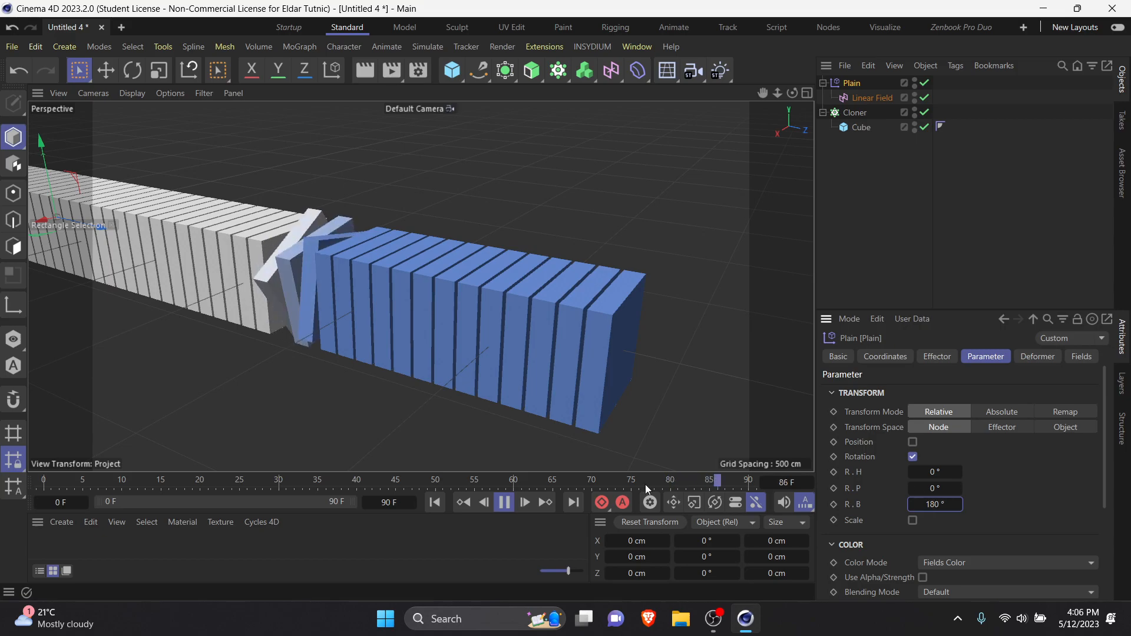
Step: Stop the playback and extend the project's end frame to 300
click(503, 502)
double_click(400, 502)
text(300)
key(Return)
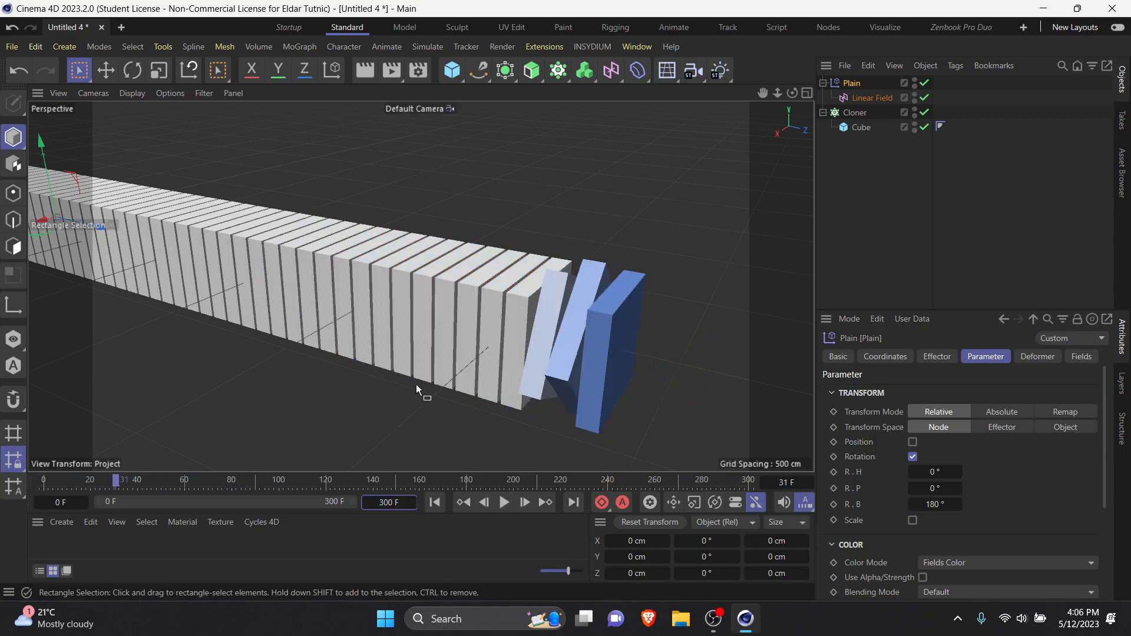
Step: Show the Linear Field's F-curves, shift its final Position Z key to about frame 96, and close the timeline
click(868, 98)
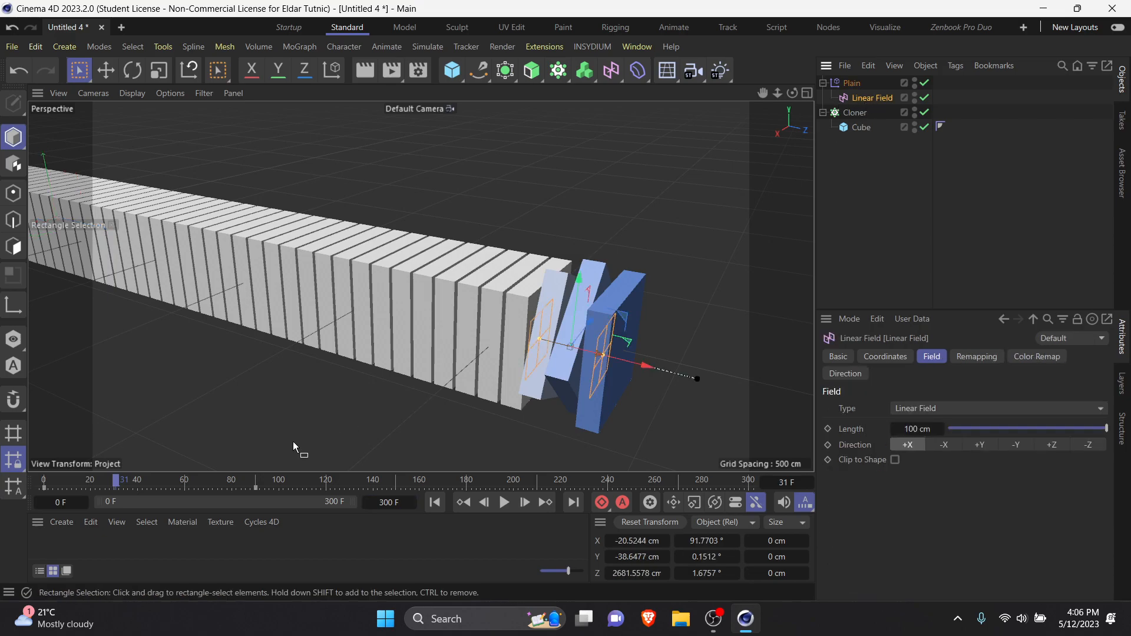
click(255, 487)
right_click(254, 490)
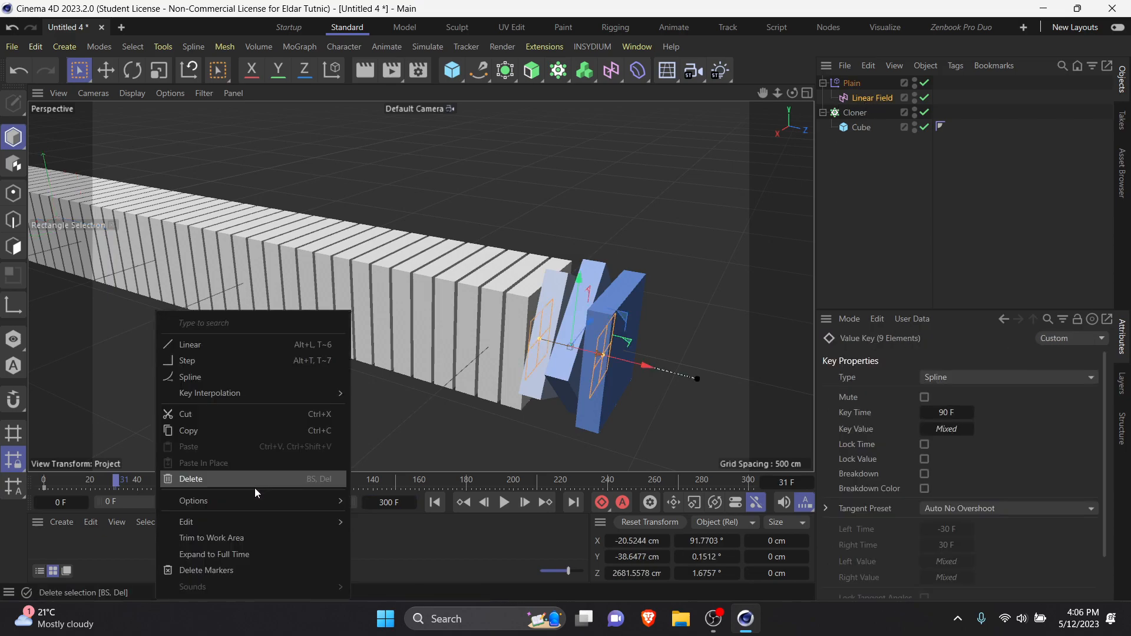
click(865, 100)
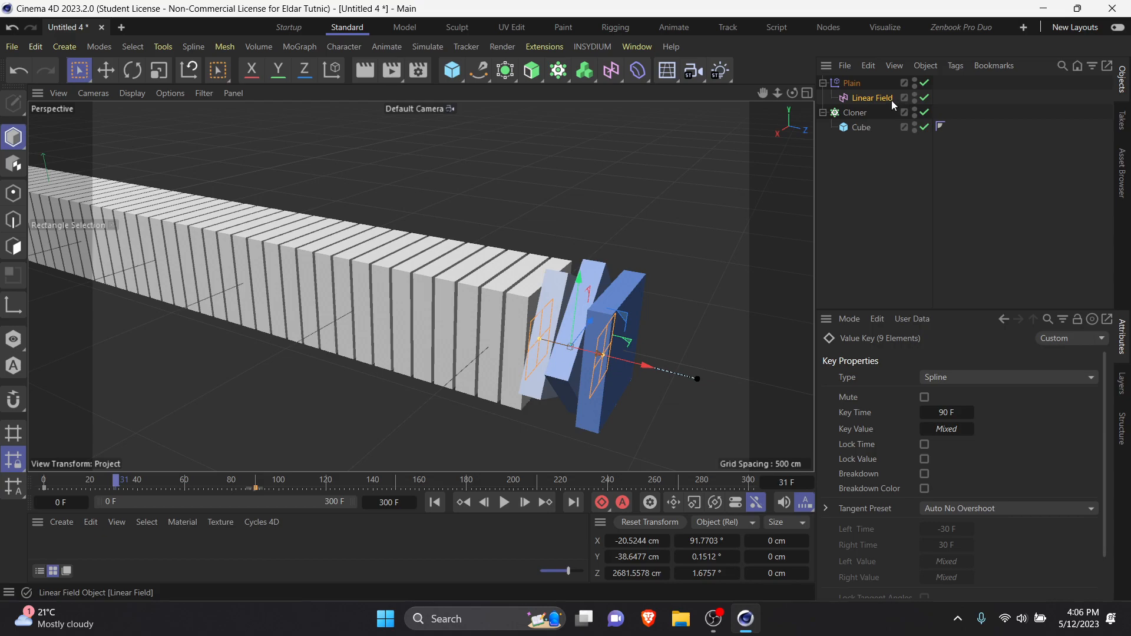
right_click(896, 105)
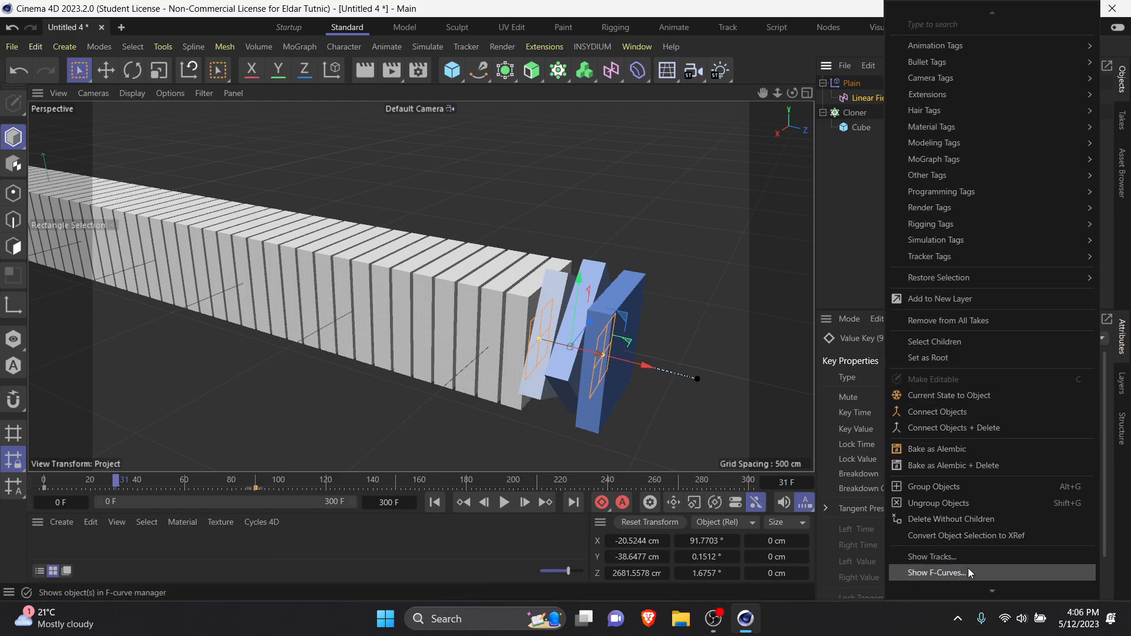
click(967, 572)
drag(739, 225, 867, 231)
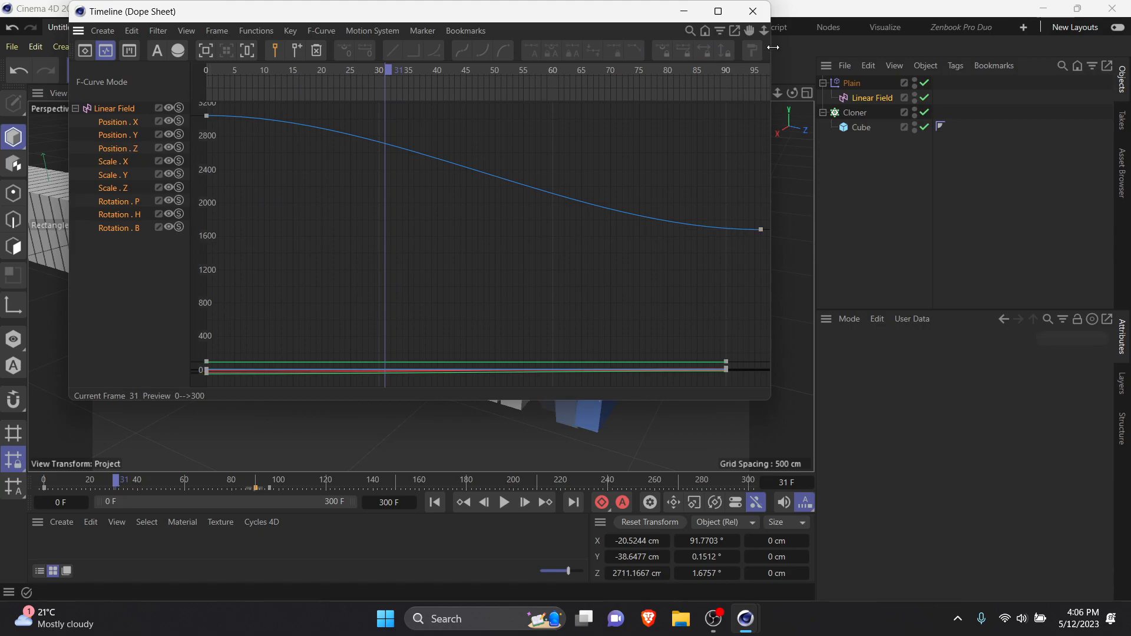
click(753, 12)
Step: Move the Linear Field's keyframes from frame 90 to frame 299 and play the animation from the start
drag(256, 487, 740, 489)
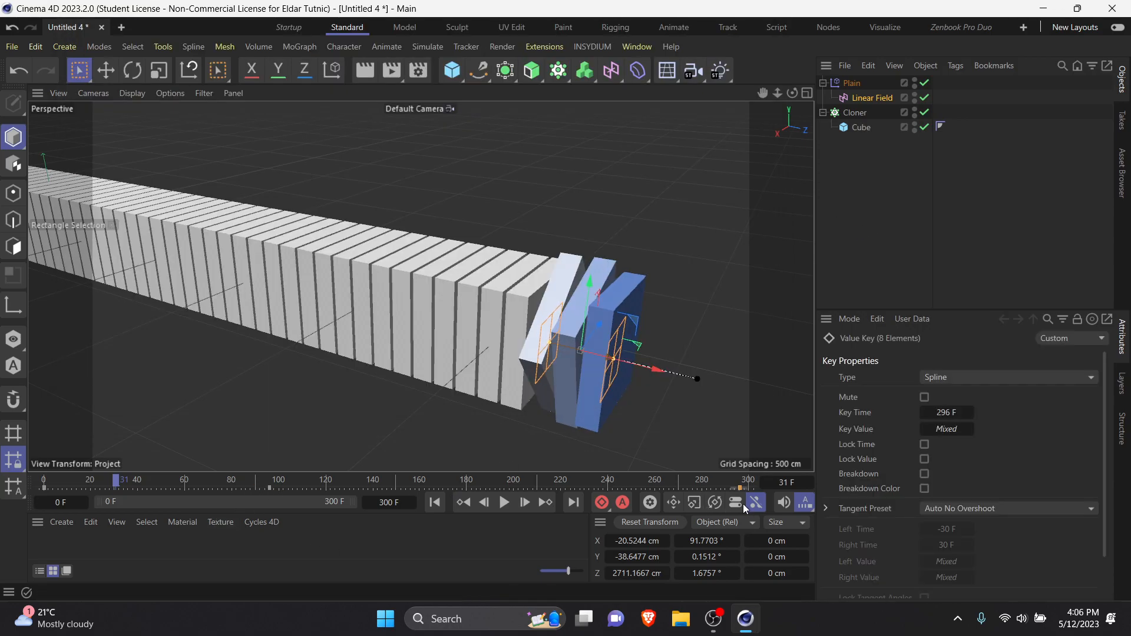
click(435, 502)
click(504, 502)
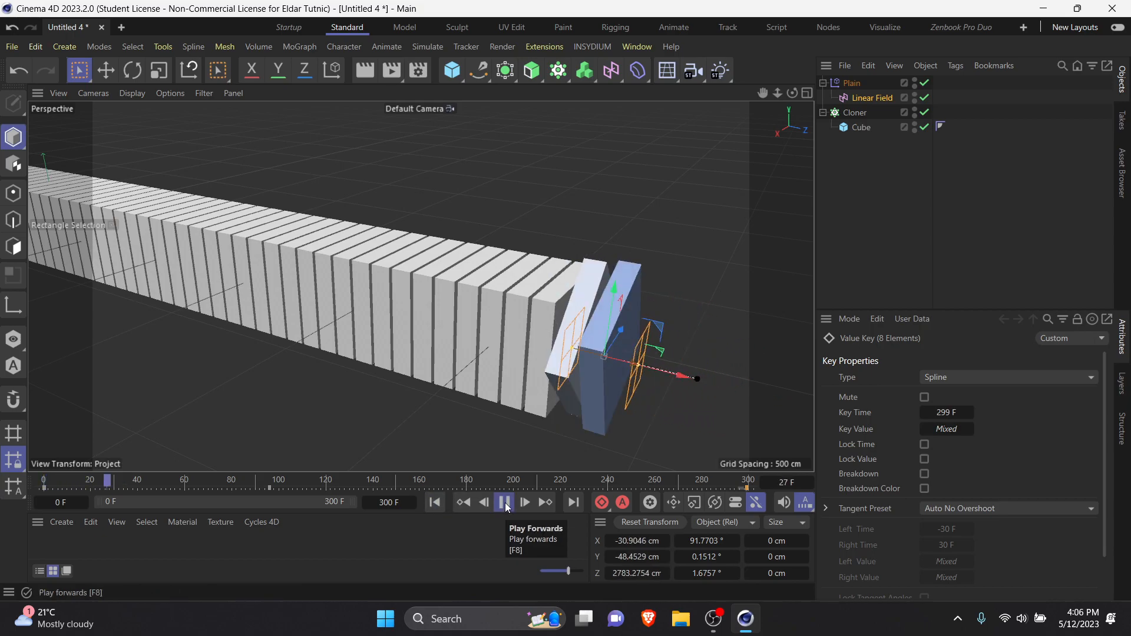
click(505, 503)
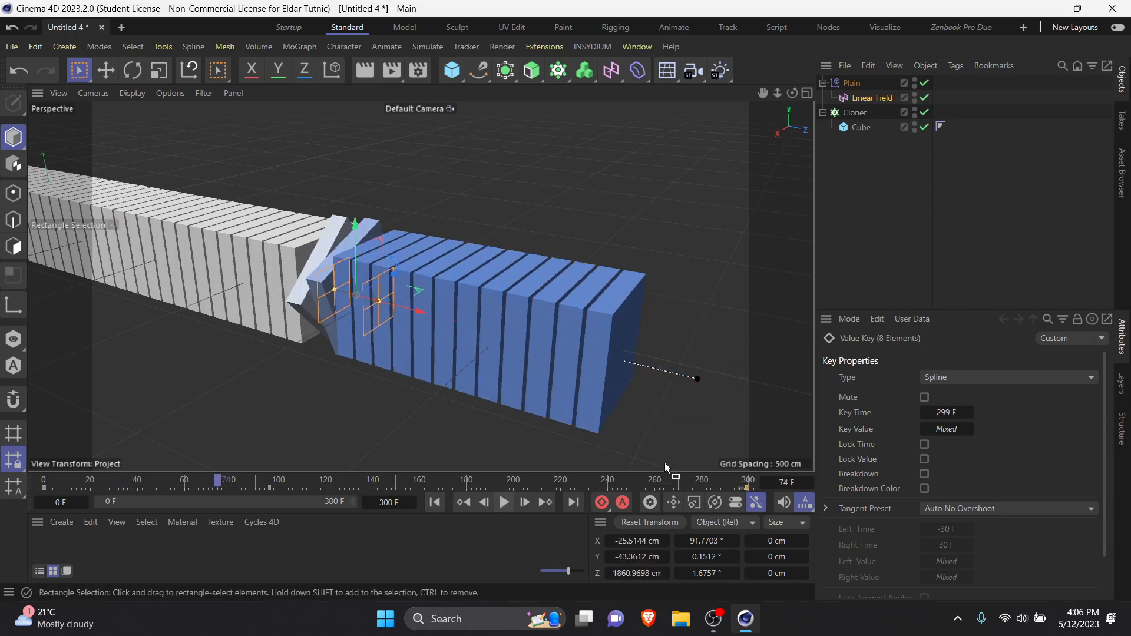
Step: Delete the Linear Field's stray Position Z key and record a keyframe at frame 300 with the field at about 722 cm in Z
key(Delete)
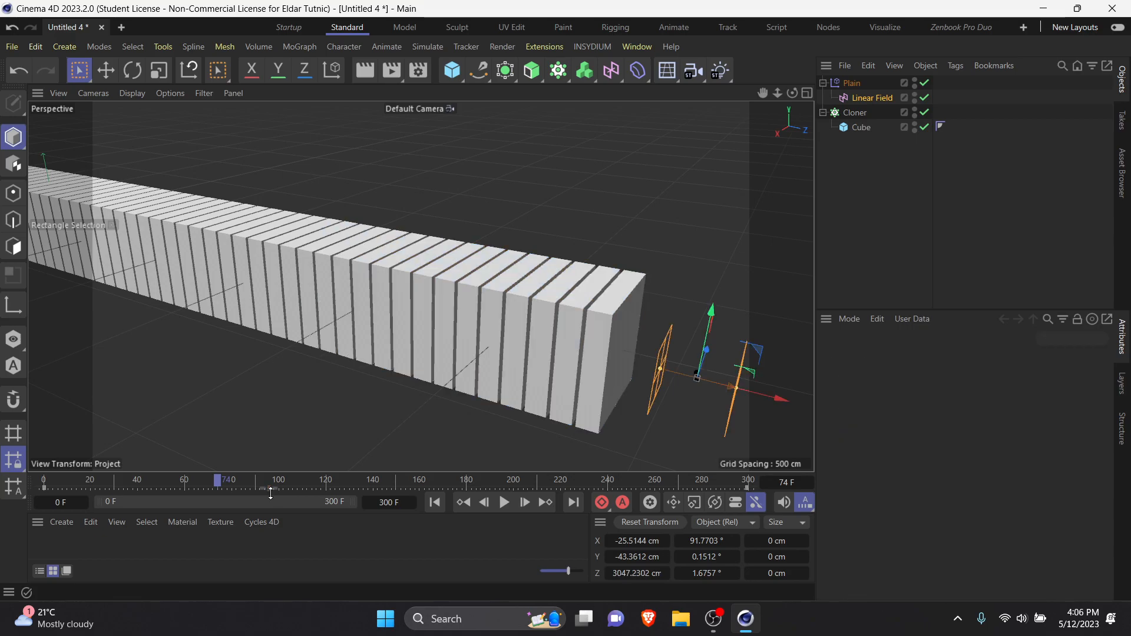
drag(218, 484, 779, 487)
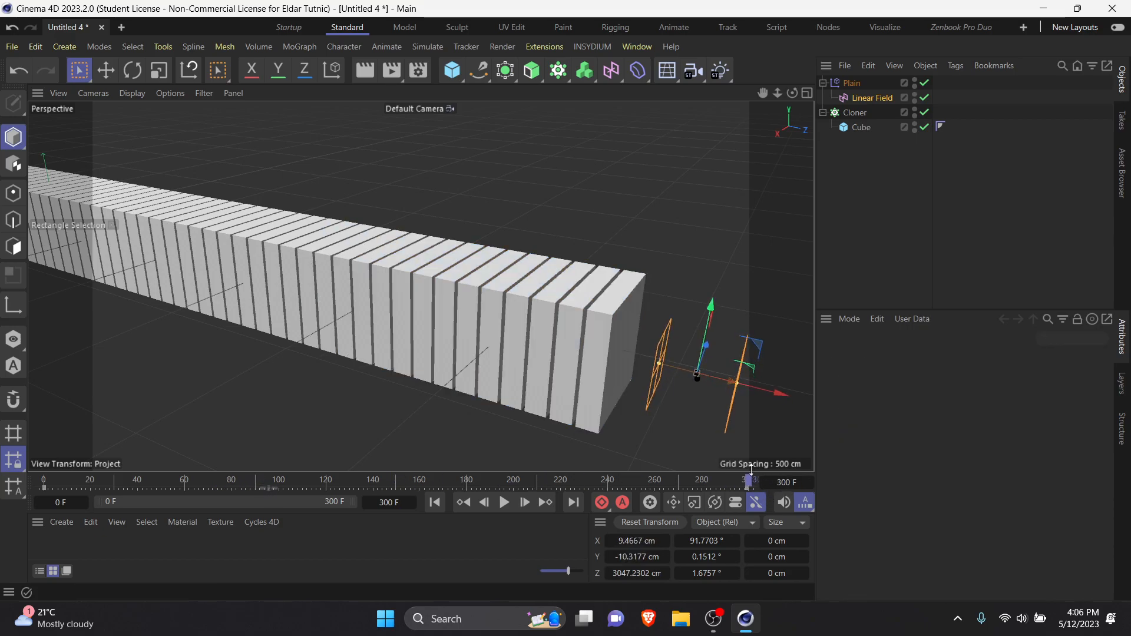
drag(759, 391, 245, 315)
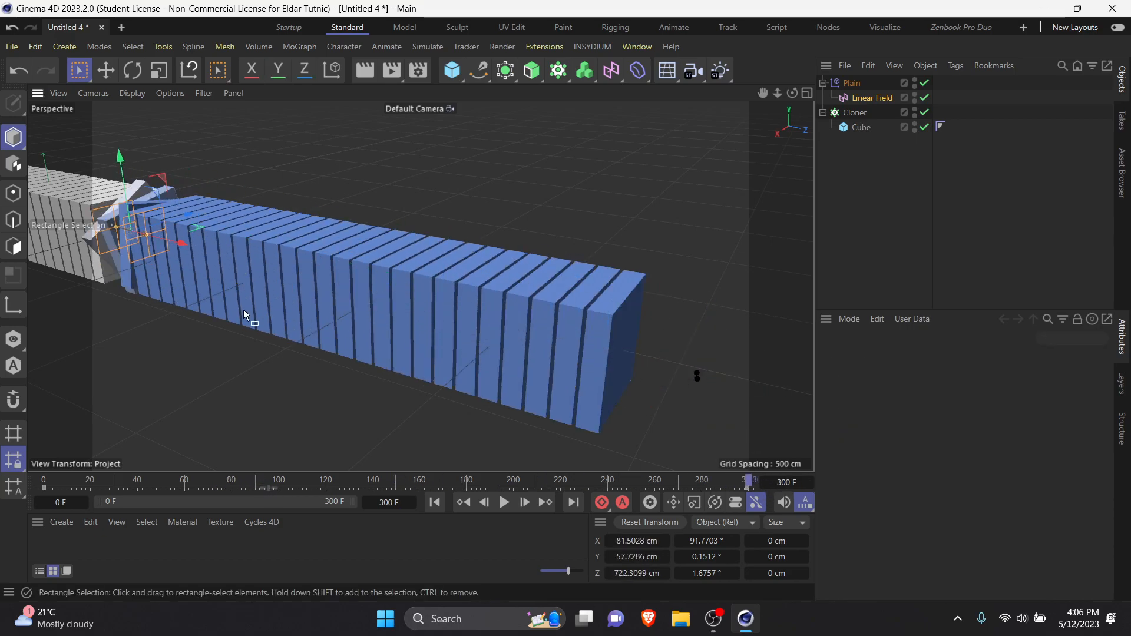
scroll(244, 316, down, 2)
click(606, 503)
Step: Play the extended Linear Field animation from the first frame and stop it
click(435, 502)
click(505, 502)
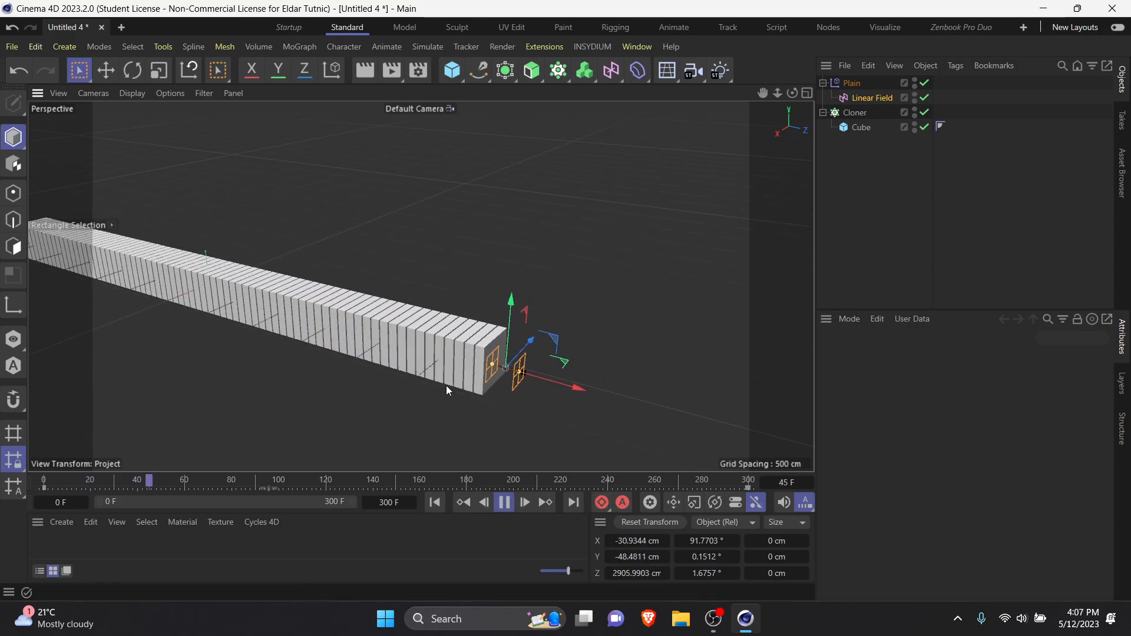
click(499, 507)
Step: Key the Linear Field at frame 300 at about -903 cm in Z, play the animation and return to the first frame
drag(730, 483, 752, 482)
drag(312, 319, 177, 283)
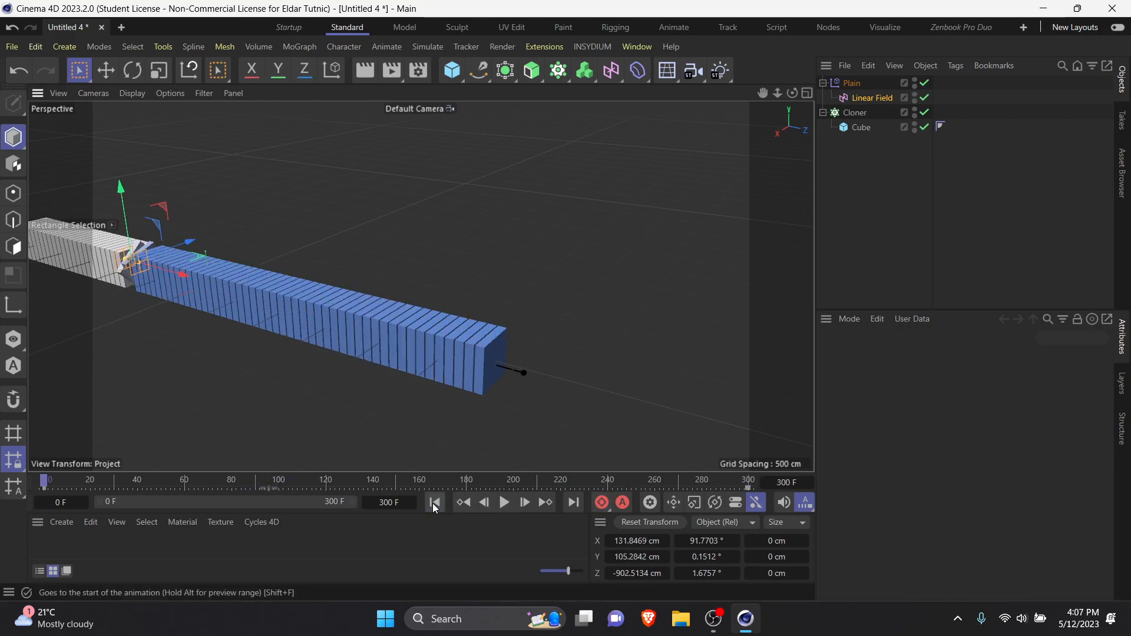
click(504, 503)
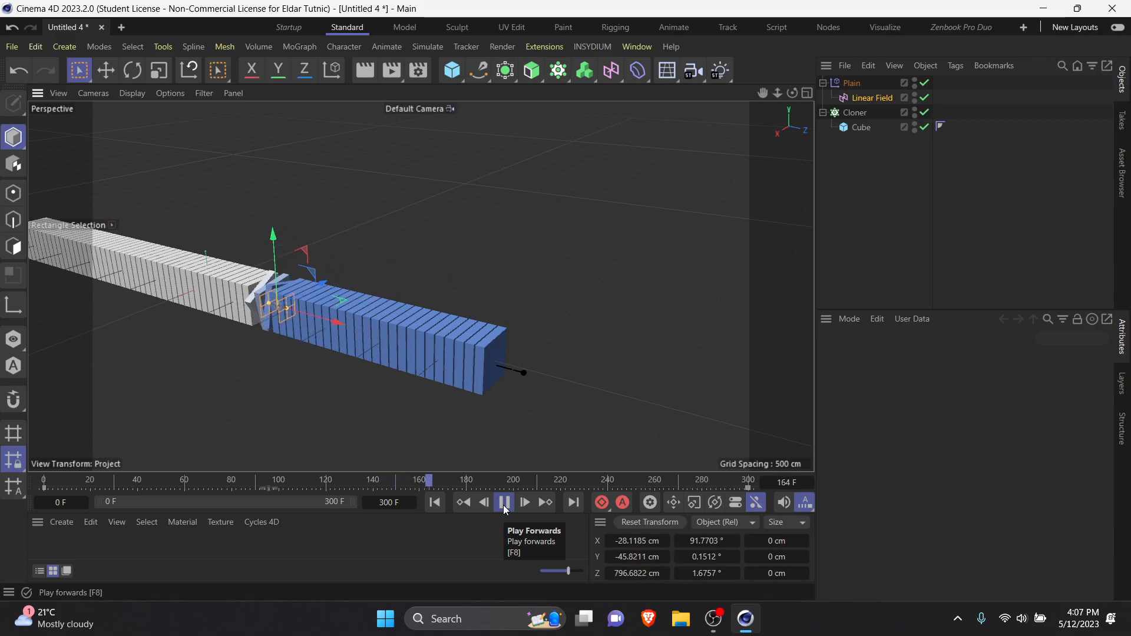
click(503, 504)
click(433, 506)
Step: Add a sphere and place it on top of the slab row's end, at about 266 cm in Y and 2718 cm in Z
scroll(386, 342, up, 2)
click(839, 178)
drag(458, 78, 738, 121)
drag(153, 198, 160, 171)
drag(209, 242, 579, 328)
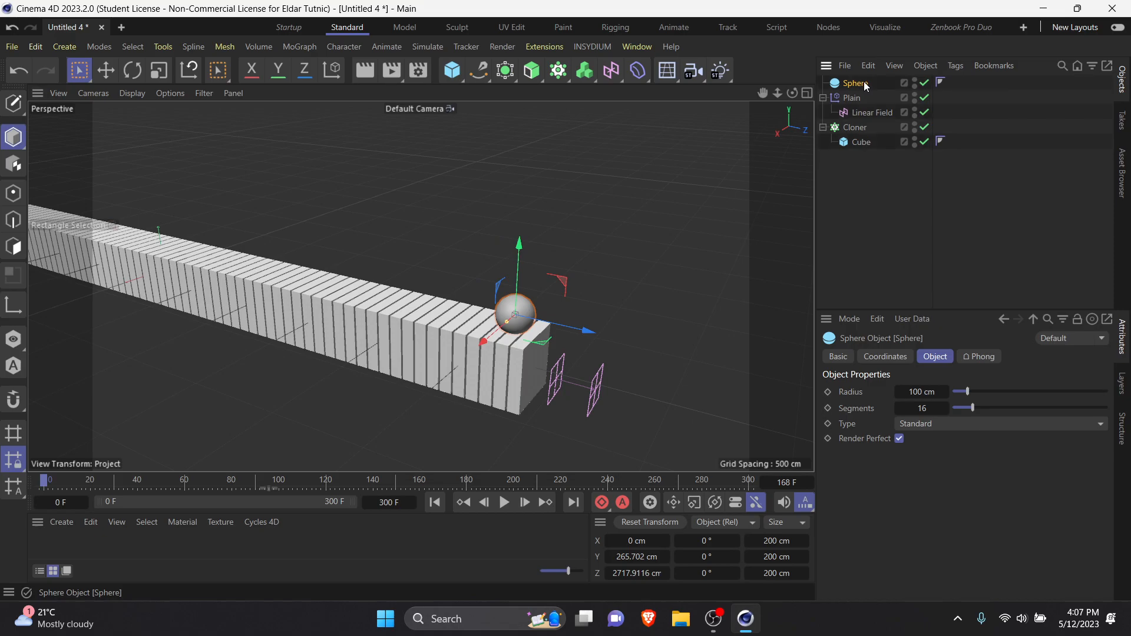
Step: Place the sphere inside a new Cloner and disable that Cloner's Reset Coordinates option
click(557, 76)
drag(858, 98, 864, 83)
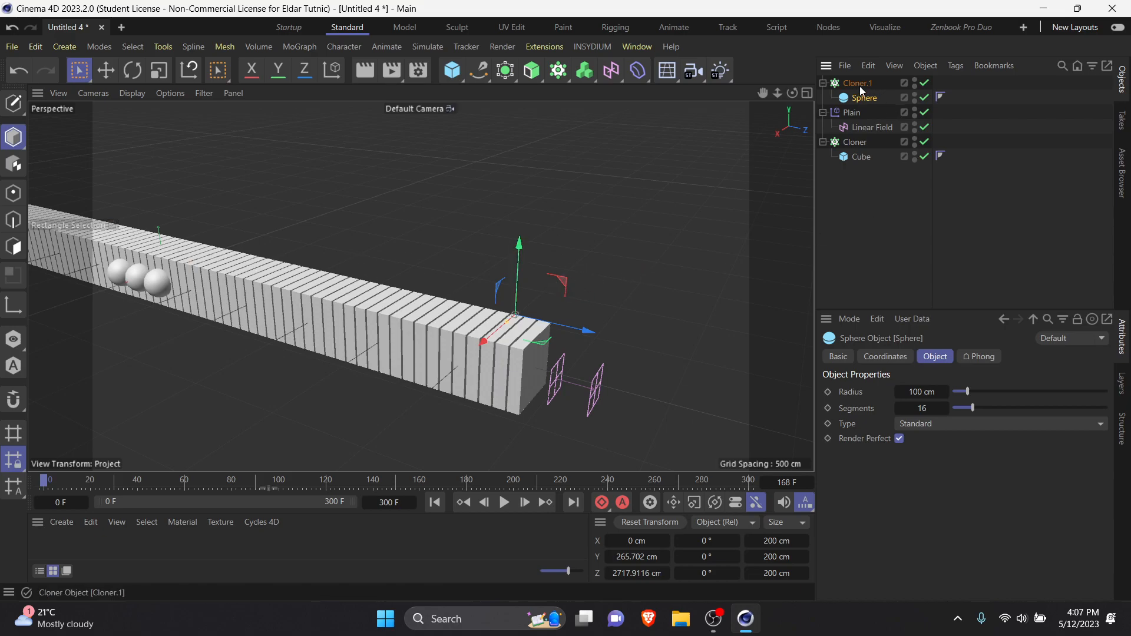
click(860, 87)
alt+drag(136, 260, 289, 339)
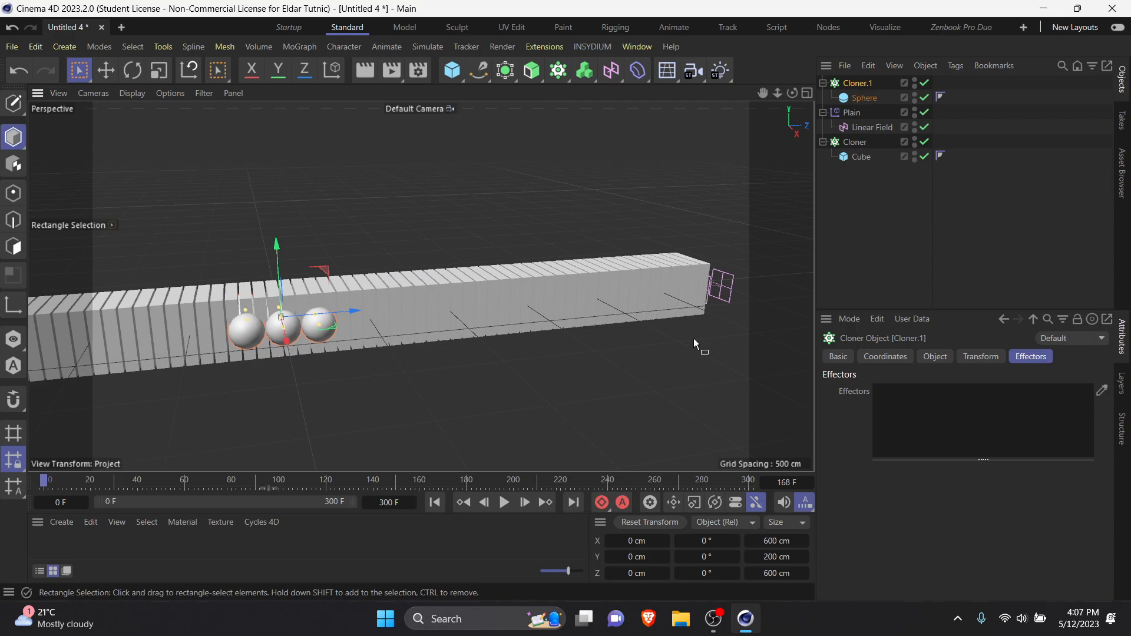
click(948, 356)
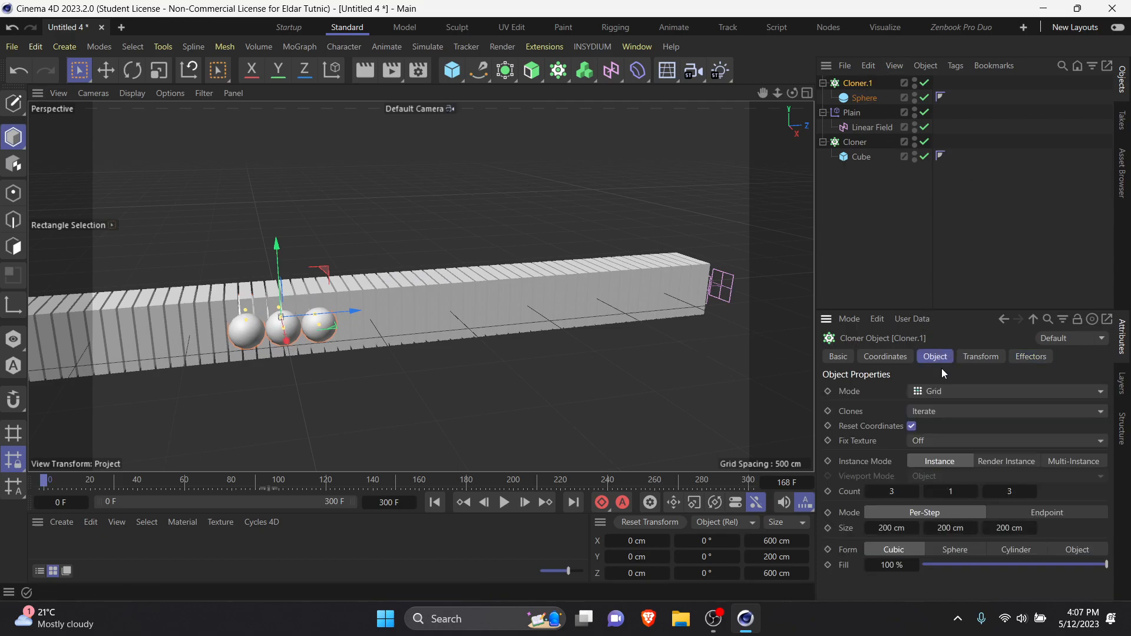
click(912, 426)
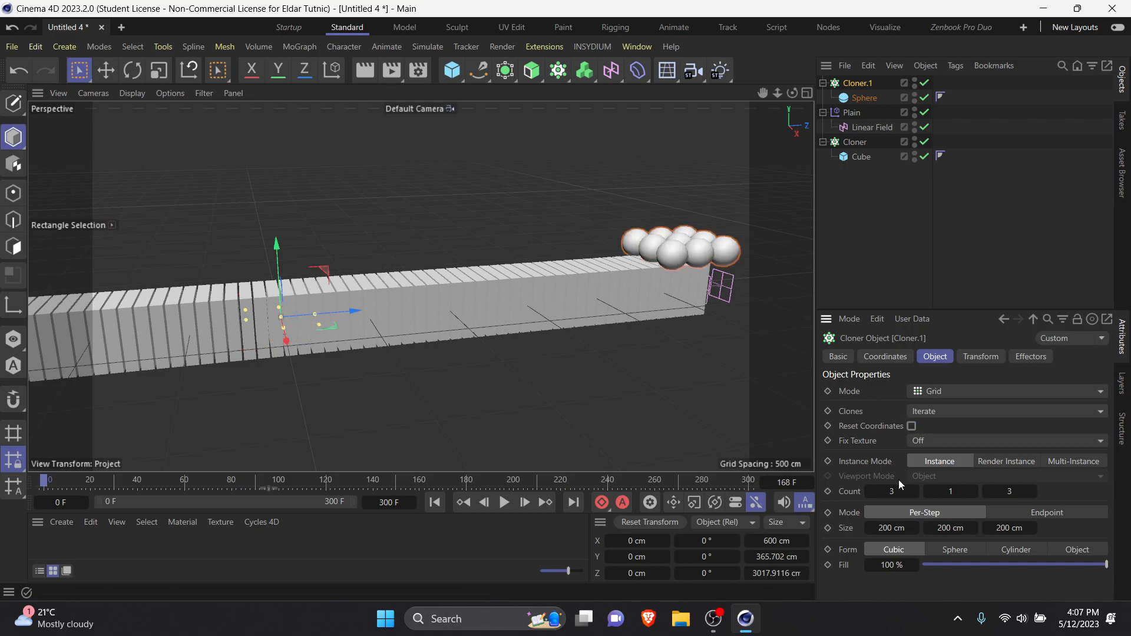
Step: Set the sphere Cloner's grid count to 1 in X and 10 in Z
key(Return)
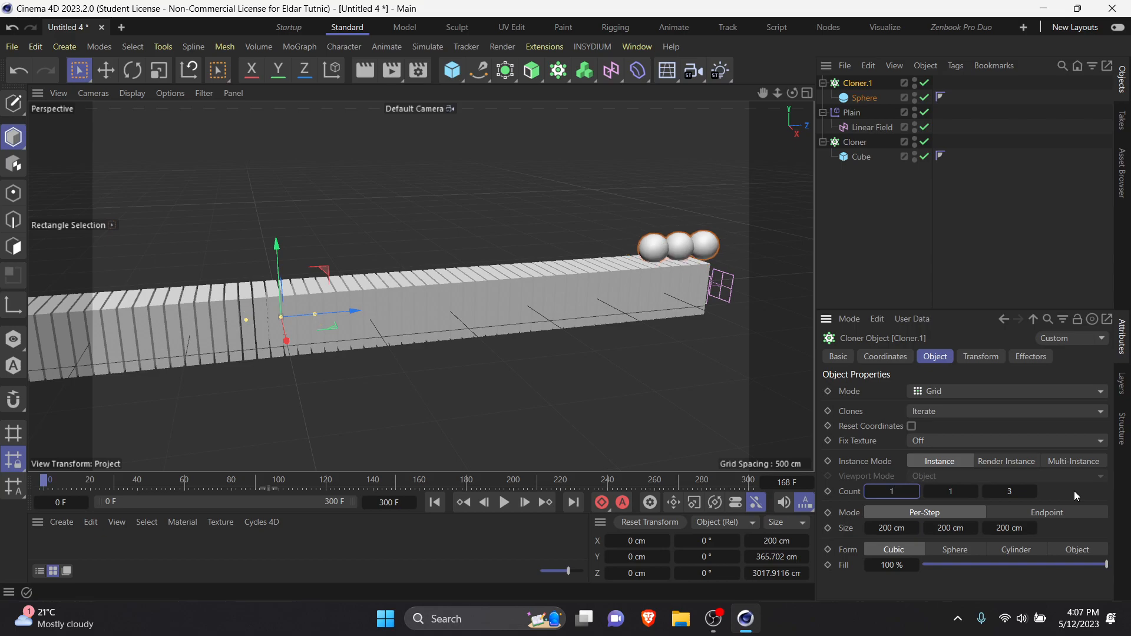
scroll(633, 261, down, 2)
alt+middle_drag(651, 293, 495, 306)
alt+drag(496, 310, 498, 260)
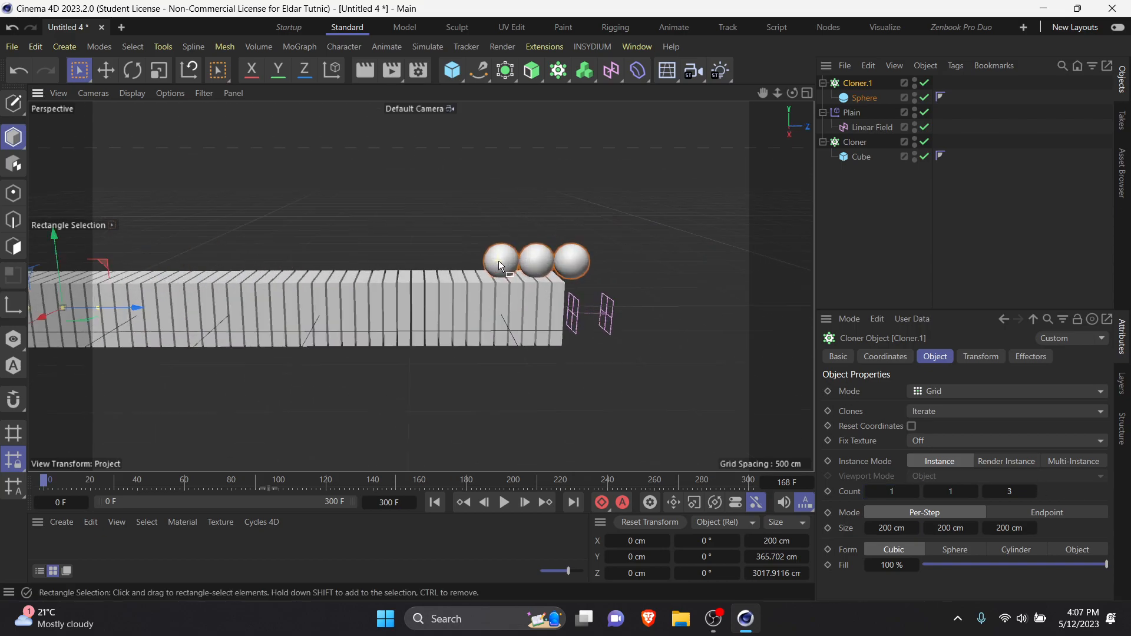
click(1023, 498)
text(10)
key(Return)
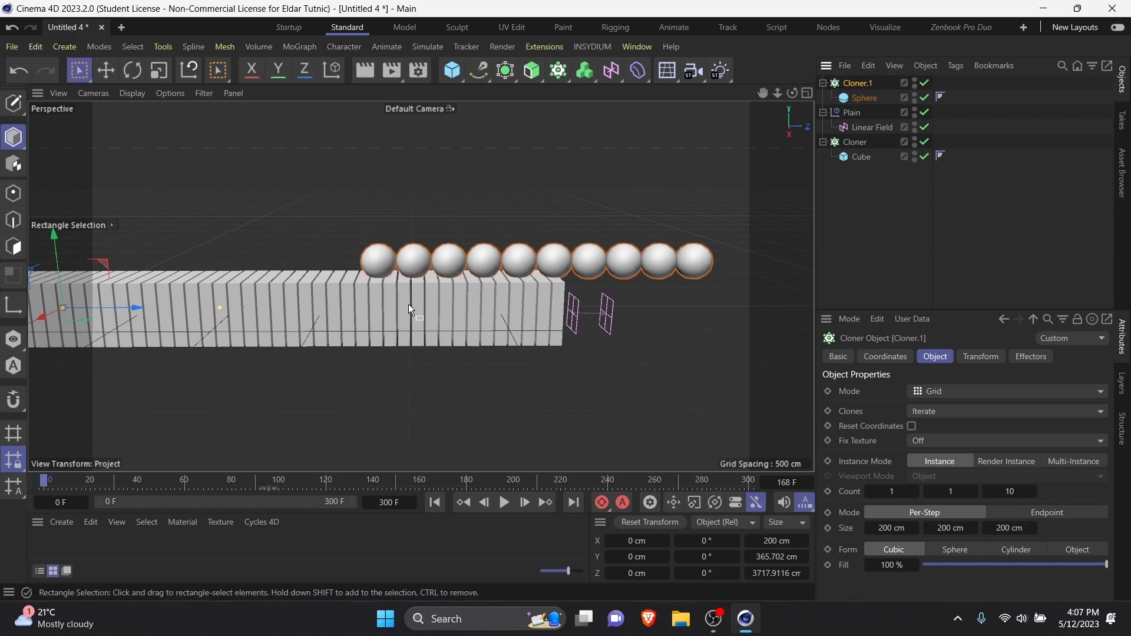
Step: Move the sphere Cloner back along Z until its last sphere aligns with the slab row's end, and preview the animation
drag(131, 309, 3, 310)
click(689, 235)
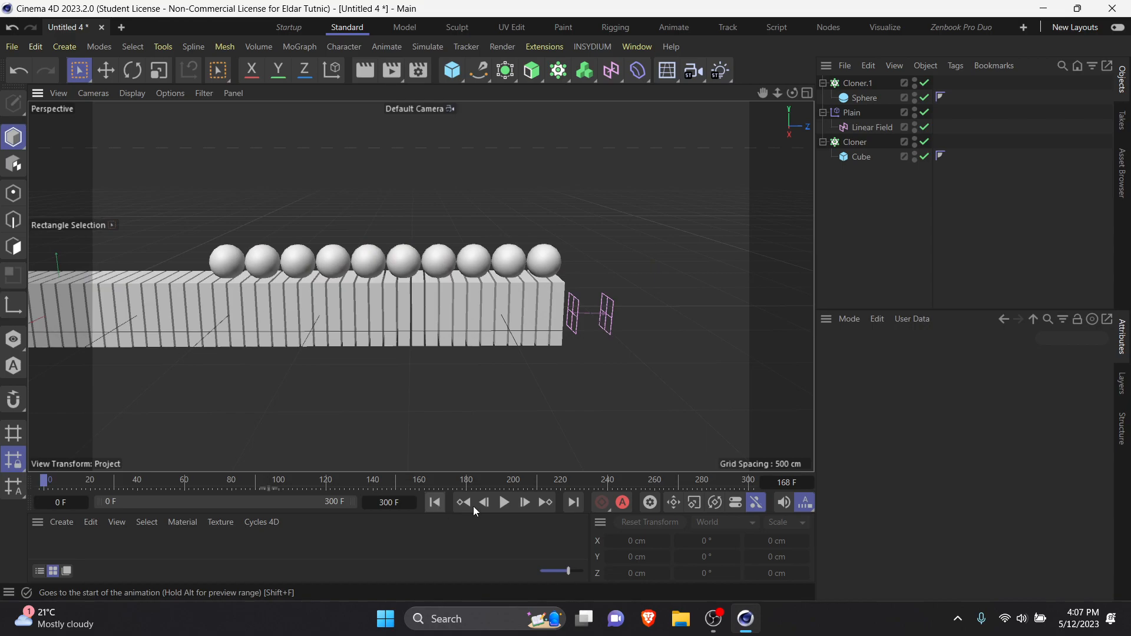
click(504, 504)
click(436, 503)
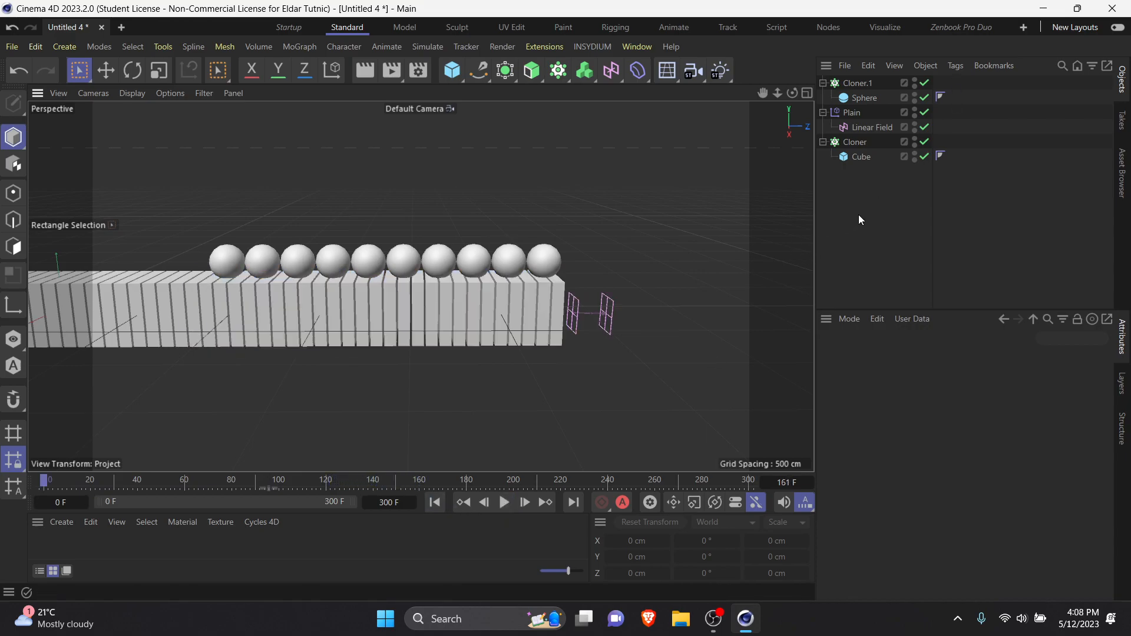
Step: Add a Bullet Collider Body tag to the slab Cloner
click(526, 292)
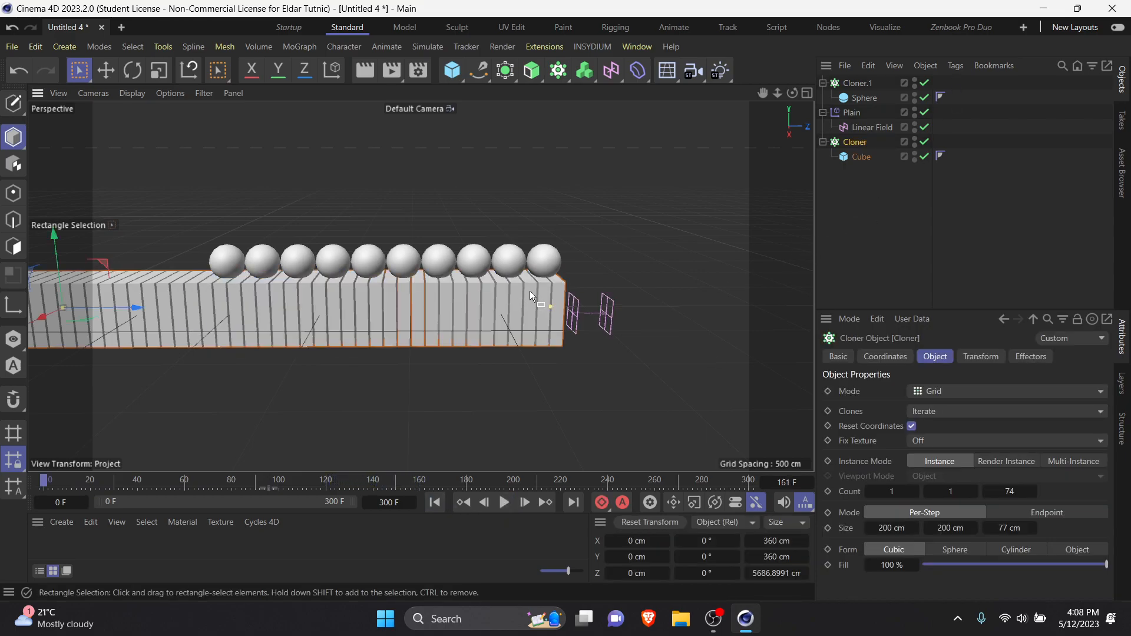
right_click(856, 143)
mouse_move(903, 63)
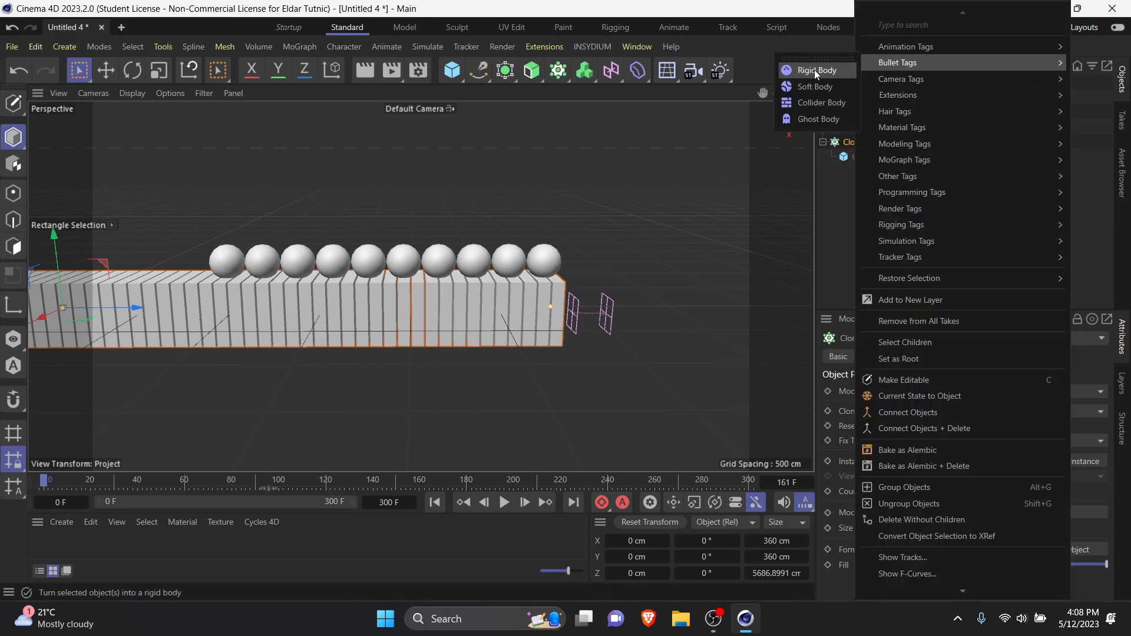
click(810, 103)
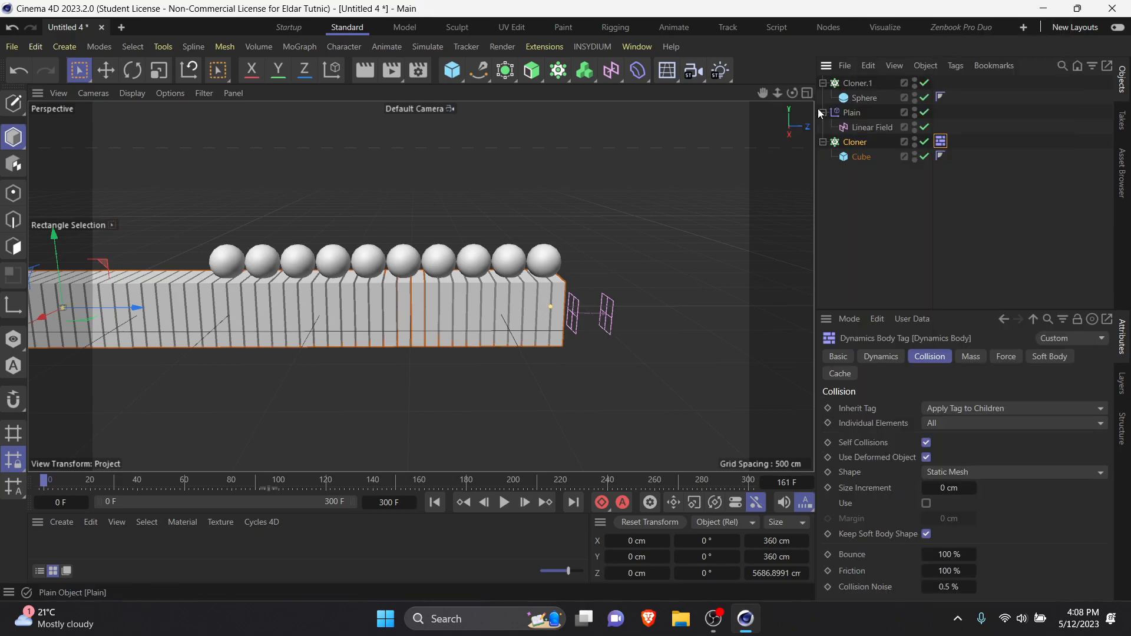
Step: Add a Bullet Rigid Body tag to the sphere Cloner, preview the simulation and return to the first frame
right_click(872, 83)
mouse_move(941, 61)
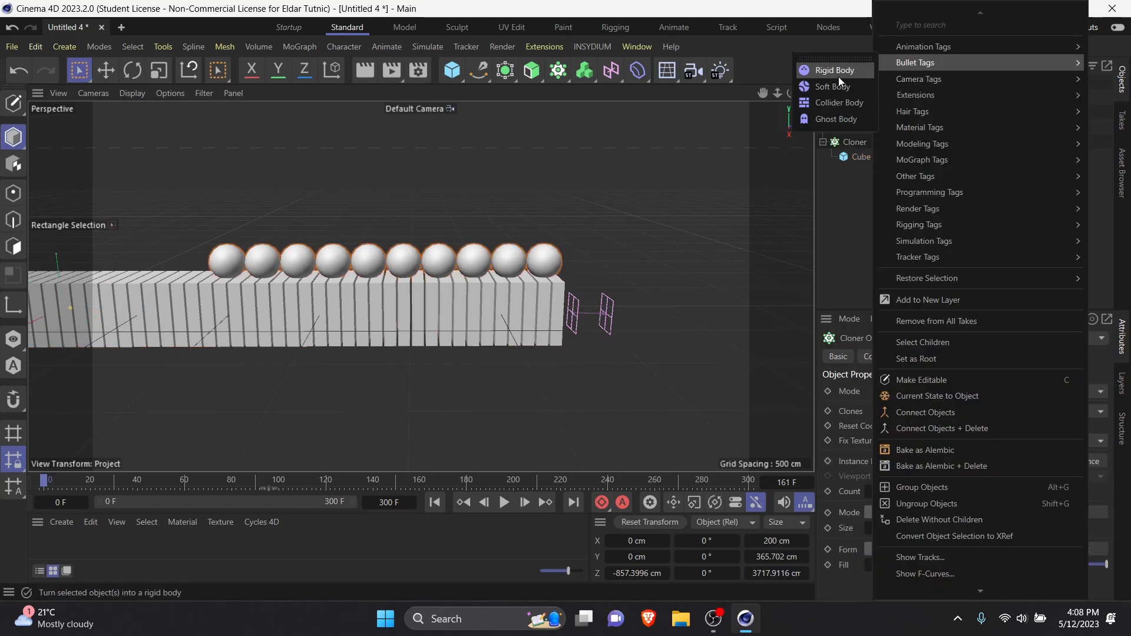
click(835, 86)
click(504, 502)
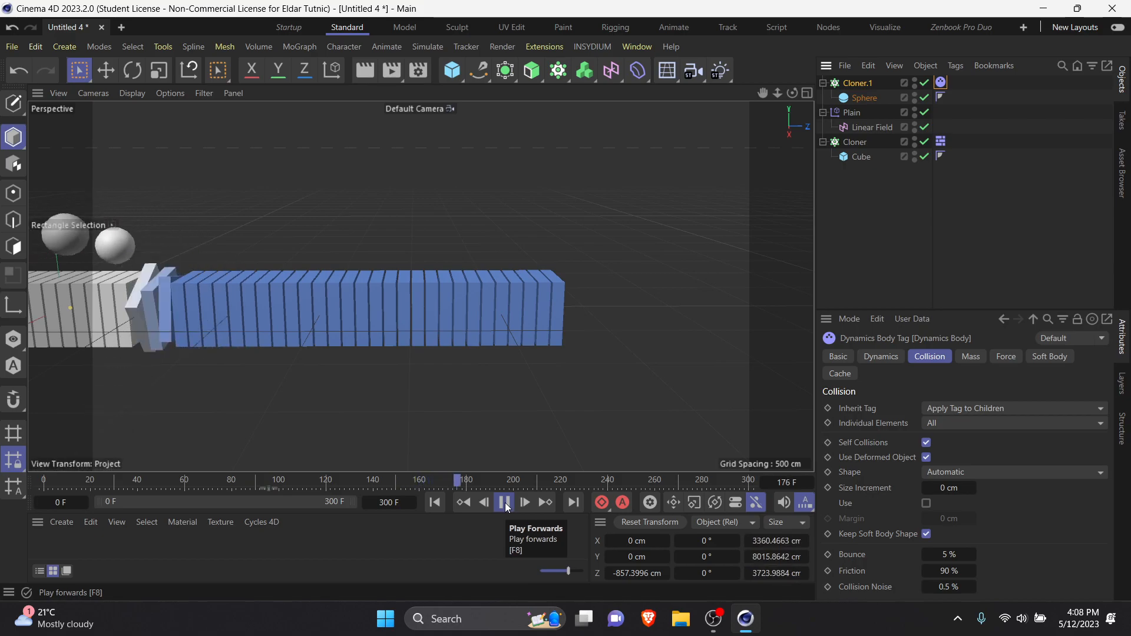
click(505, 503)
click(433, 503)
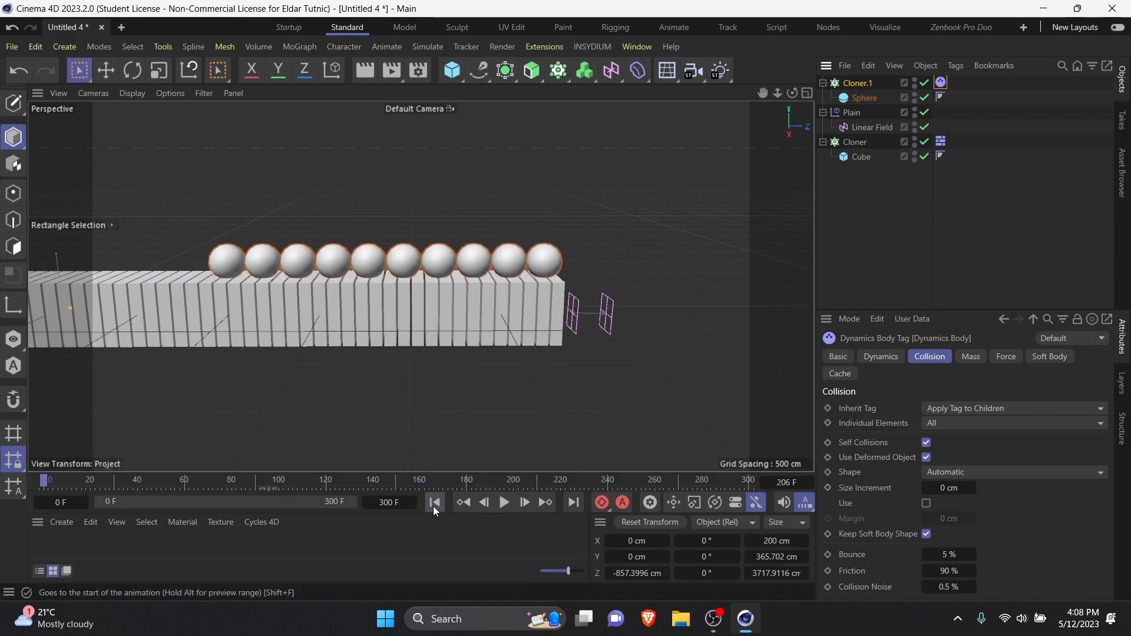
Step: Switch the sphere Cloner's dynamics to a Bullet Soft Body tag and preview how the spheres react
right_click(861, 88)
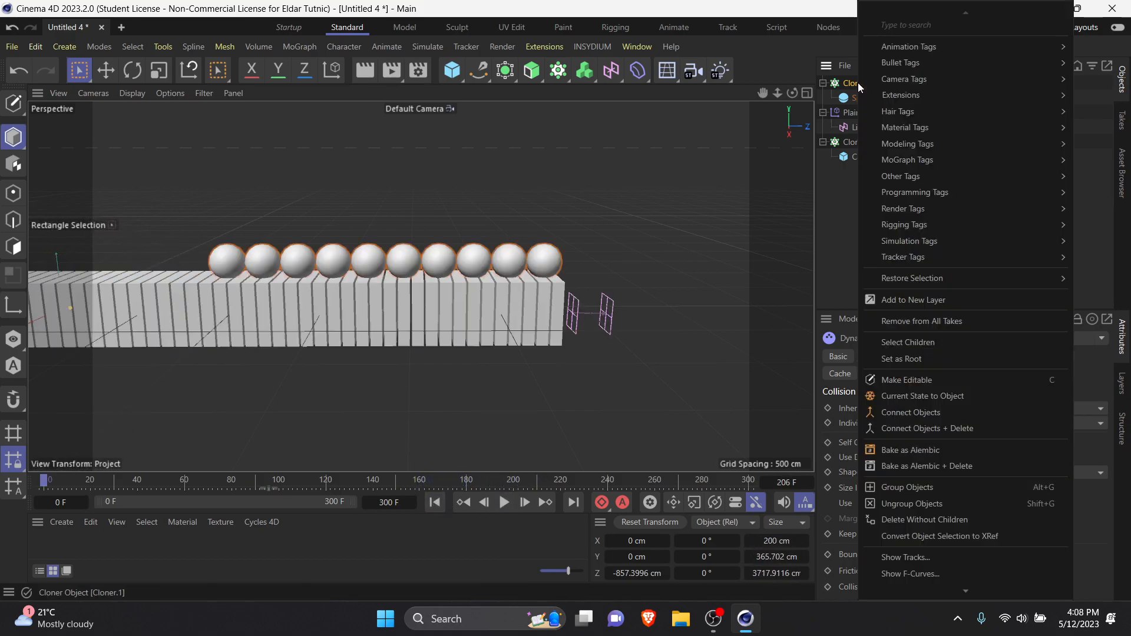
mouse_move(918, 59)
click(820, 87)
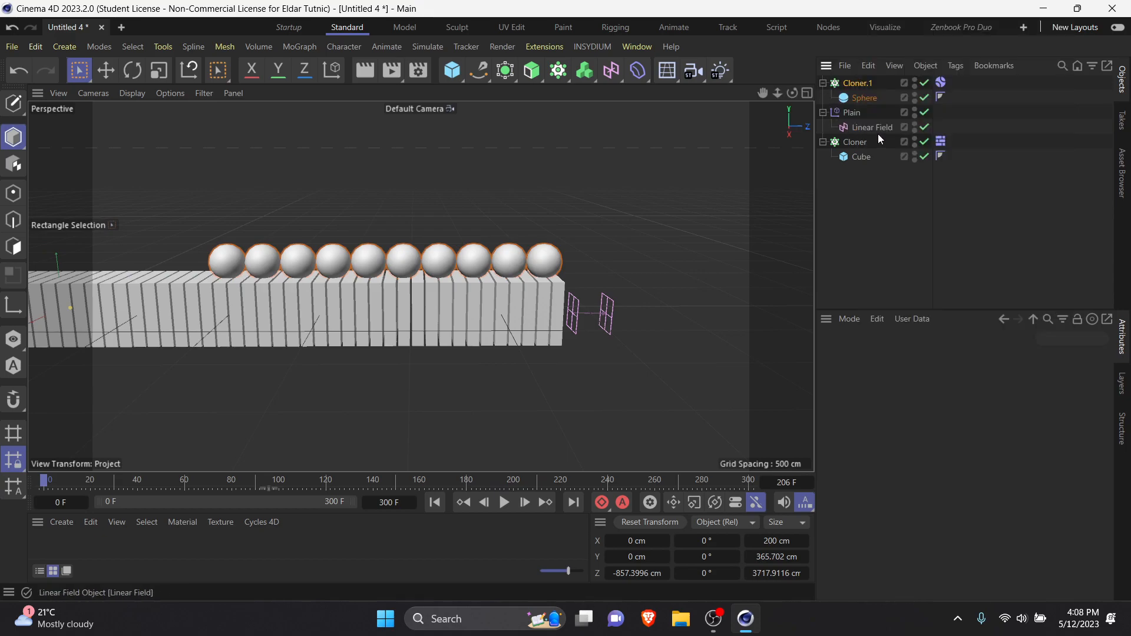
click(504, 502)
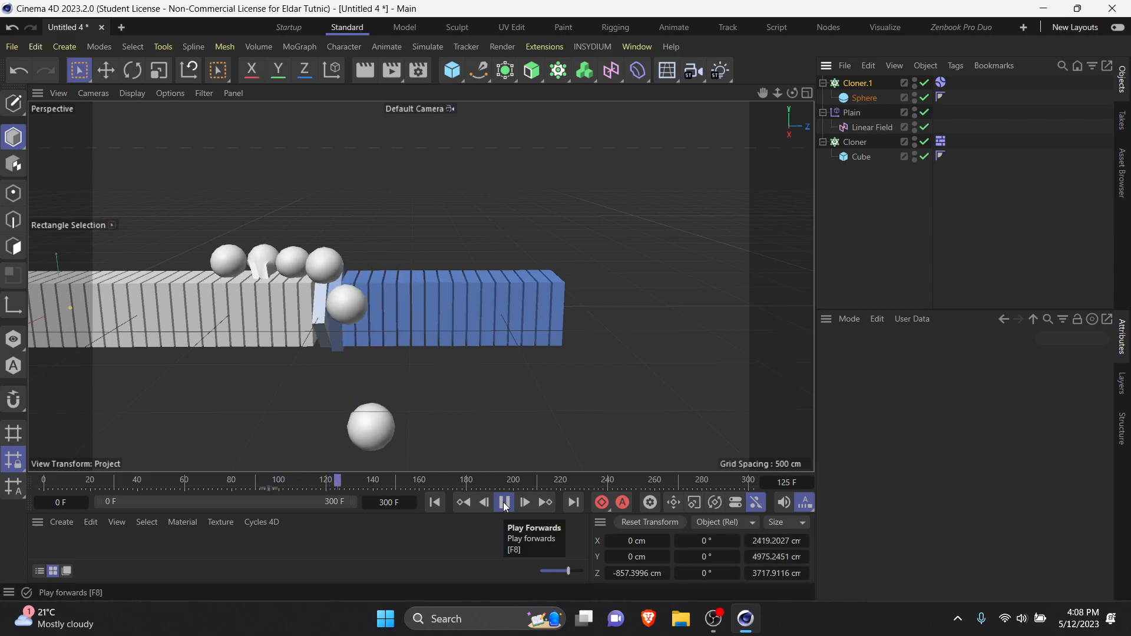
click(506, 507)
click(435, 503)
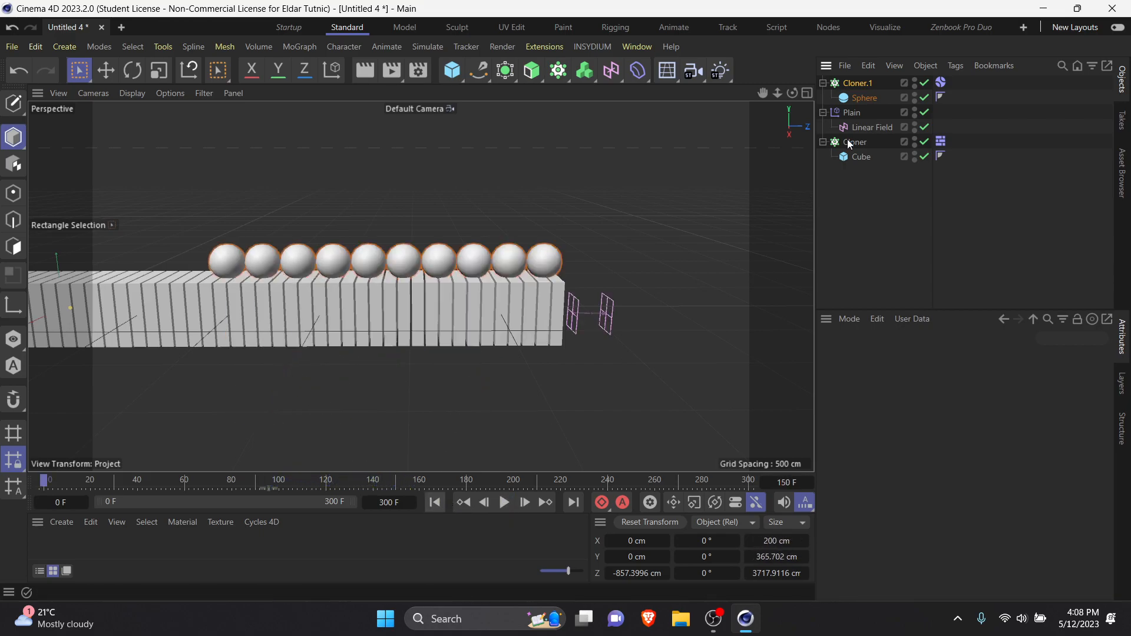
Step: Try to apply a Bullet Rigid Body tag to the slab Cloner and remove the dynamics tags from both Cloners
right_click(842, 143)
mouse_move(914, 65)
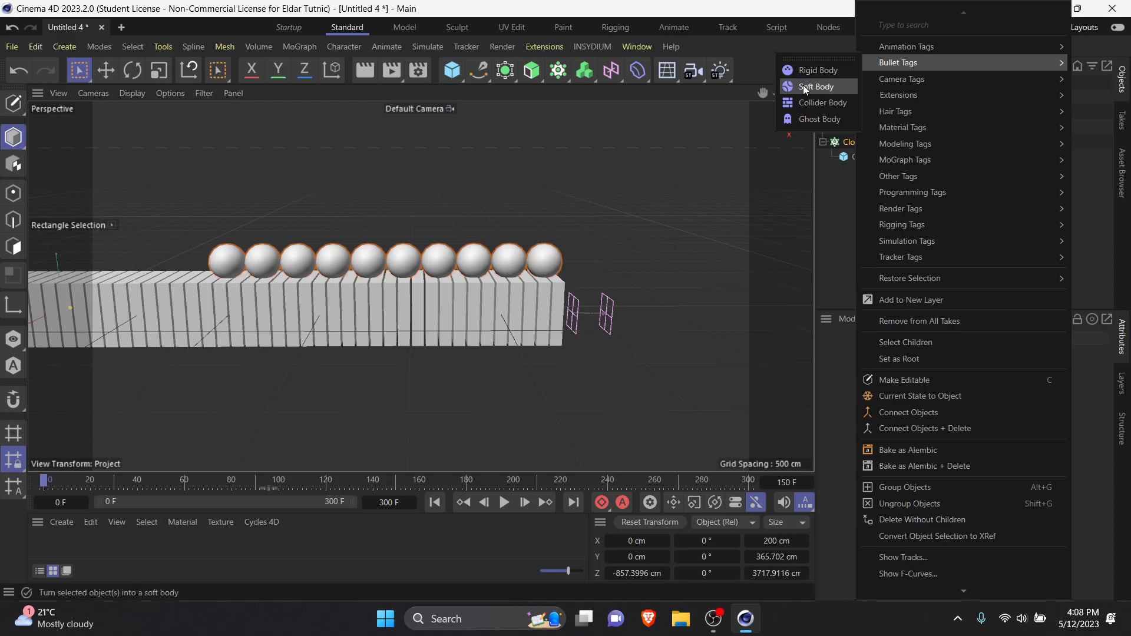
click(817, 72)
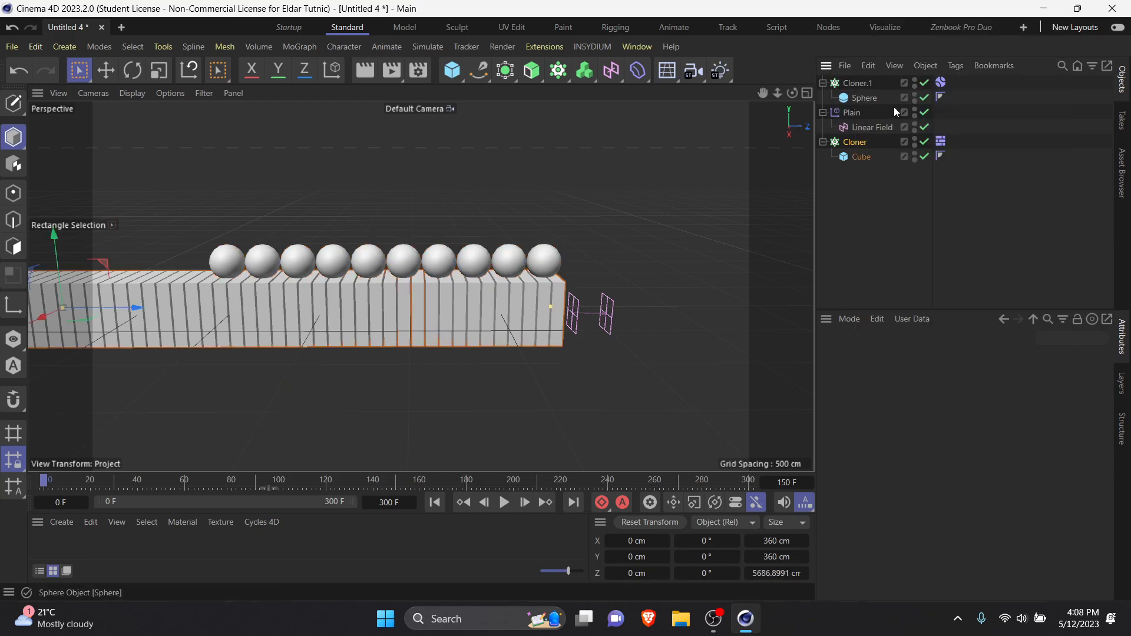
right_click(862, 144)
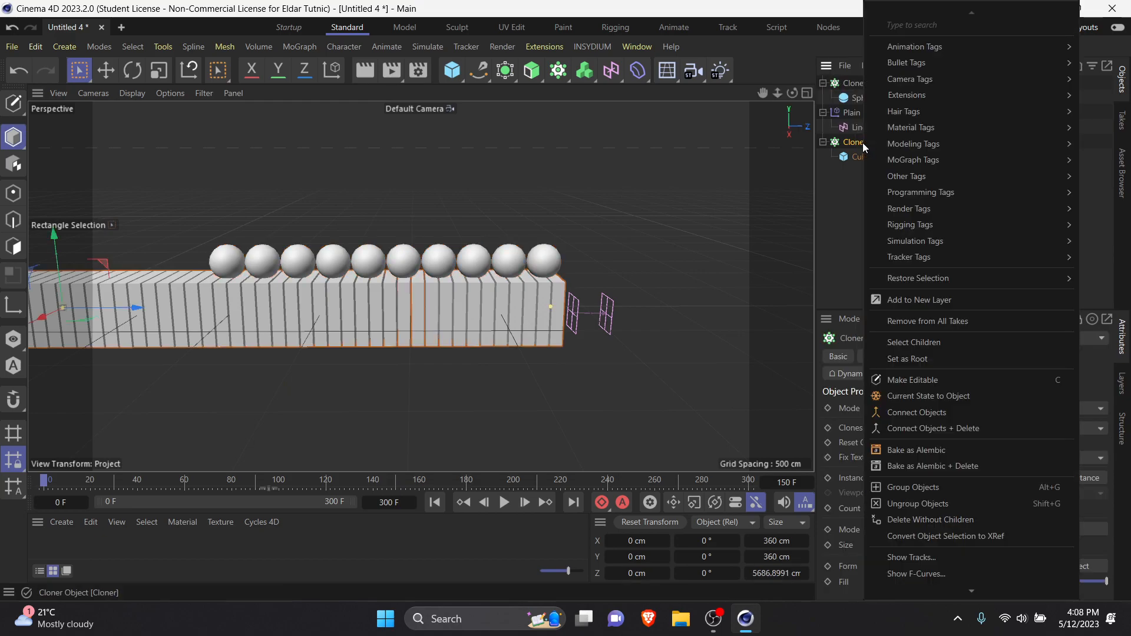
mouse_move(916, 62)
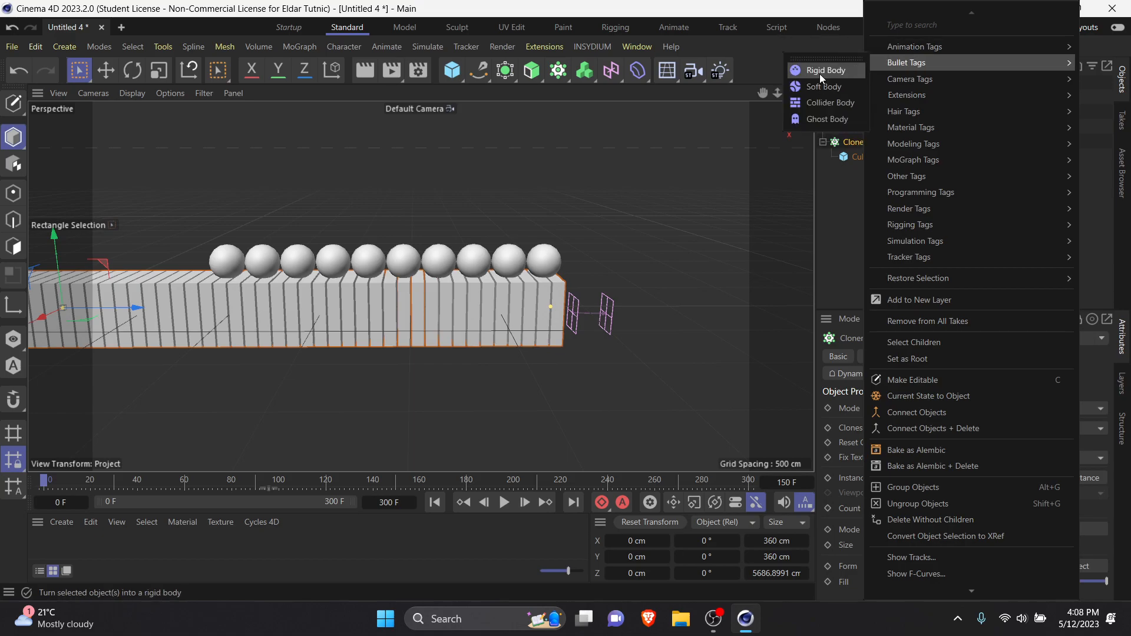
click(822, 77)
click(940, 141)
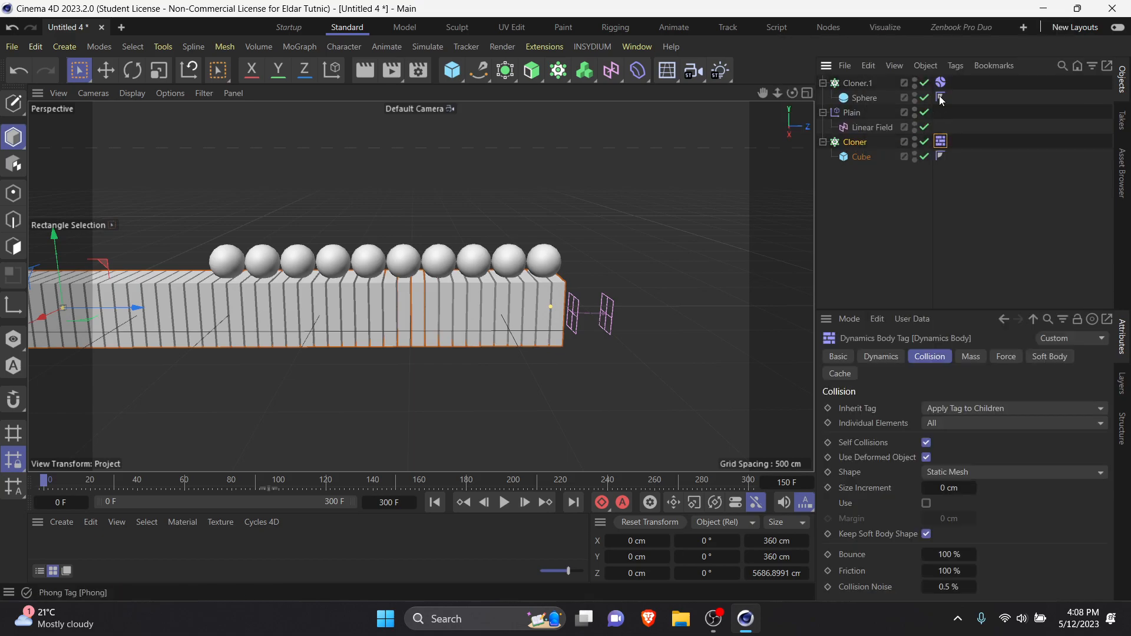
Step: Give the slab Cloner a Bullet Rigid Body tag and the sphere Cloner a Collider Body tag, and briefly play the simulation
right_click(841, 141)
mouse_move(906, 65)
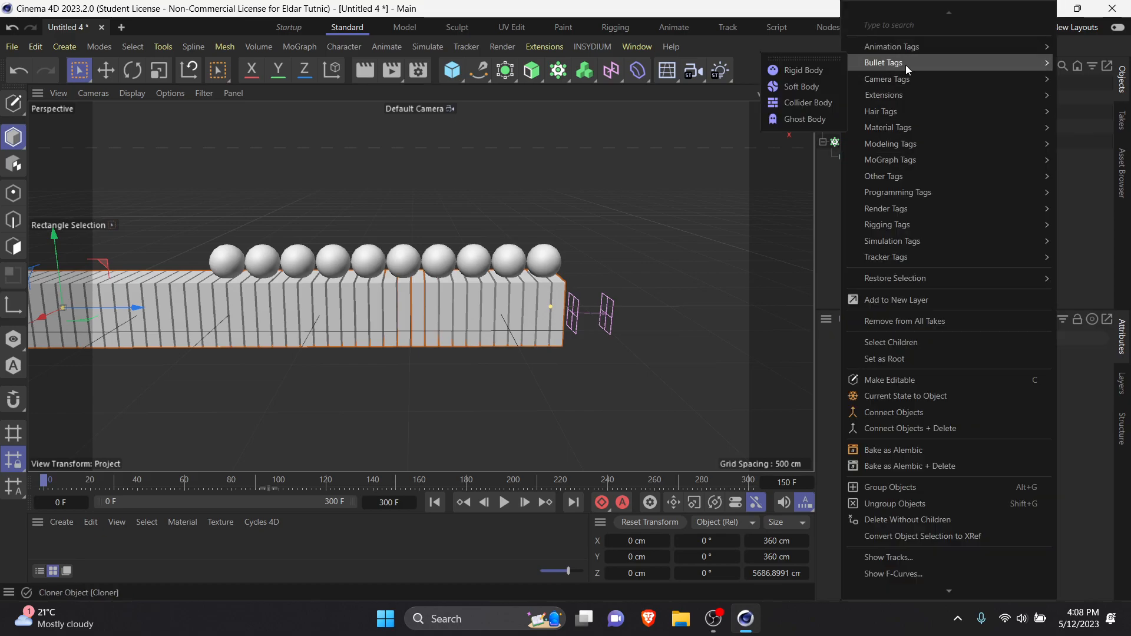
click(812, 71)
right_click(858, 77)
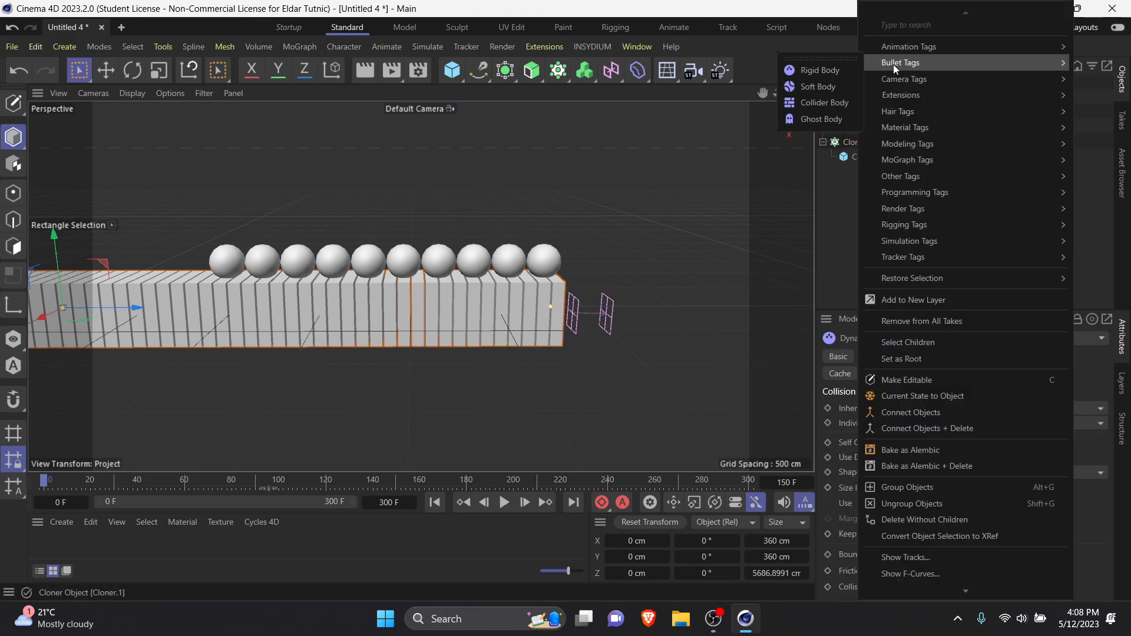
click(799, 100)
click(505, 503)
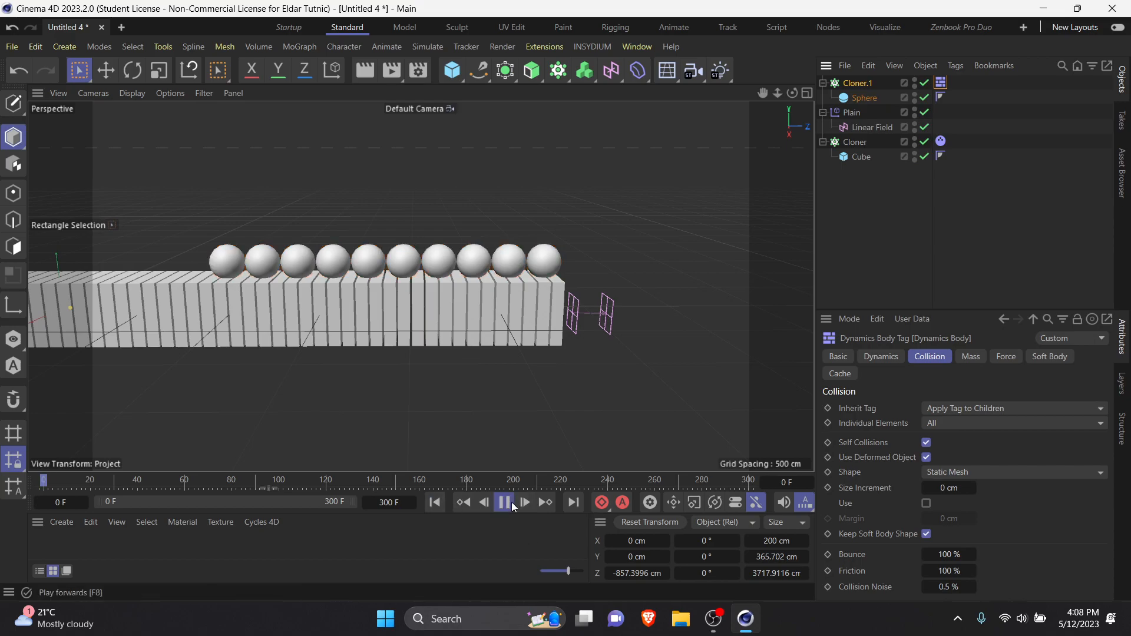
click(506, 502)
click(435, 502)
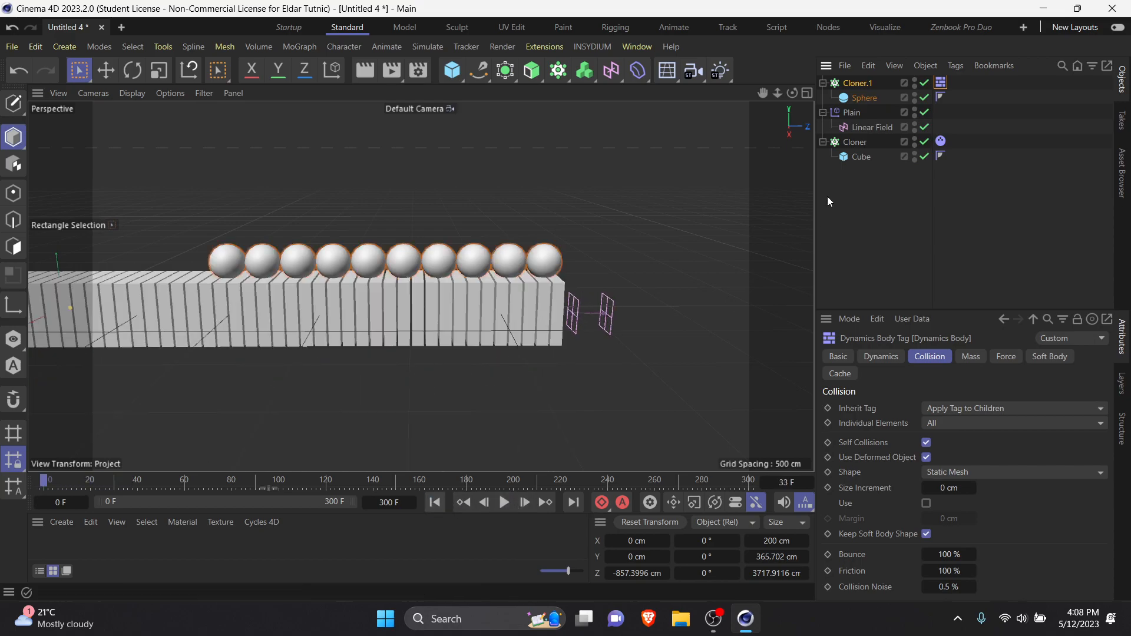
Step: Set the slab Cloner's Rigid Body Follow Position force to 5 and preview the simulation
click(941, 141)
click(1008, 357)
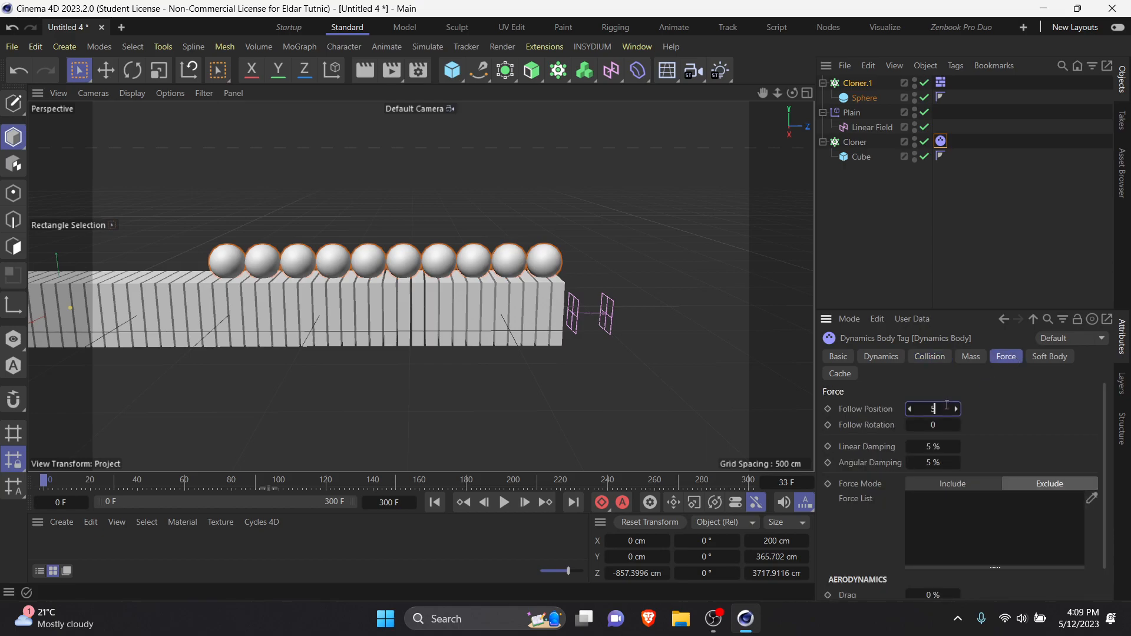
click(504, 502)
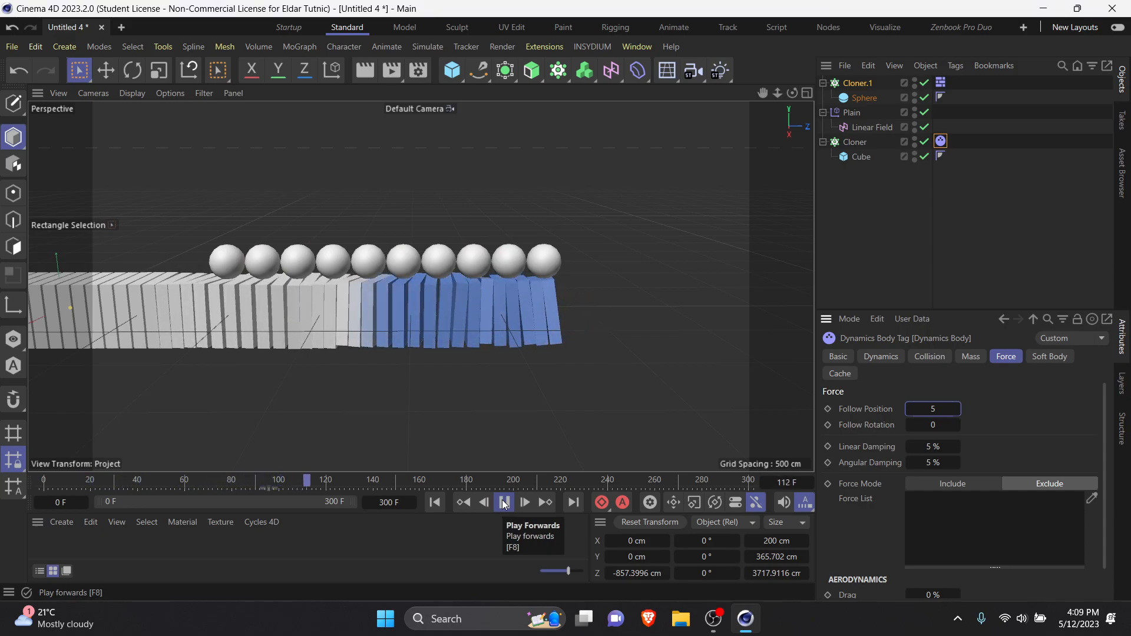
click(503, 501)
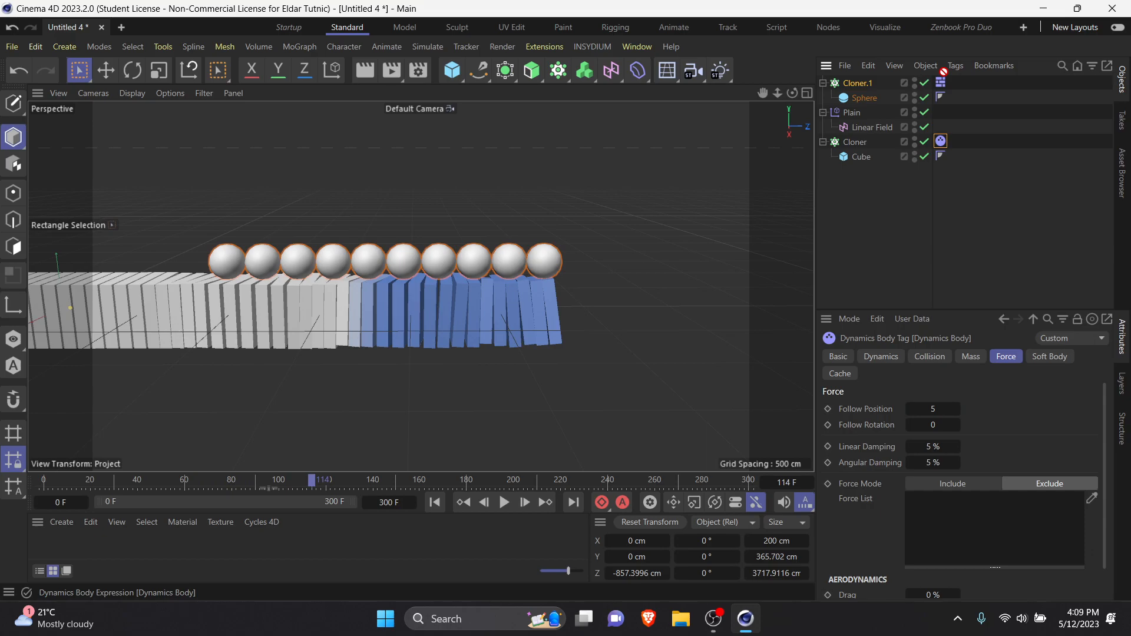
Step: Transfer the Rigid Body tag from the slab Cloner to the sphere Cloner, and add a Collider Body tag to the slab Cloner
drag(950, 118, 951, 89)
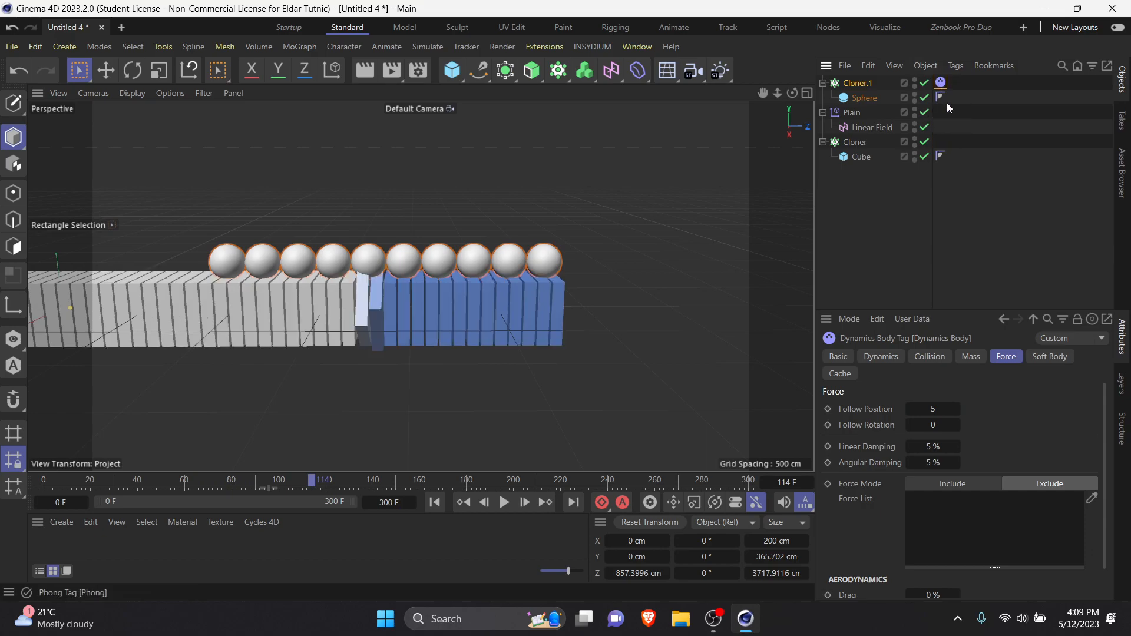
right_click(851, 147)
mouse_move(912, 59)
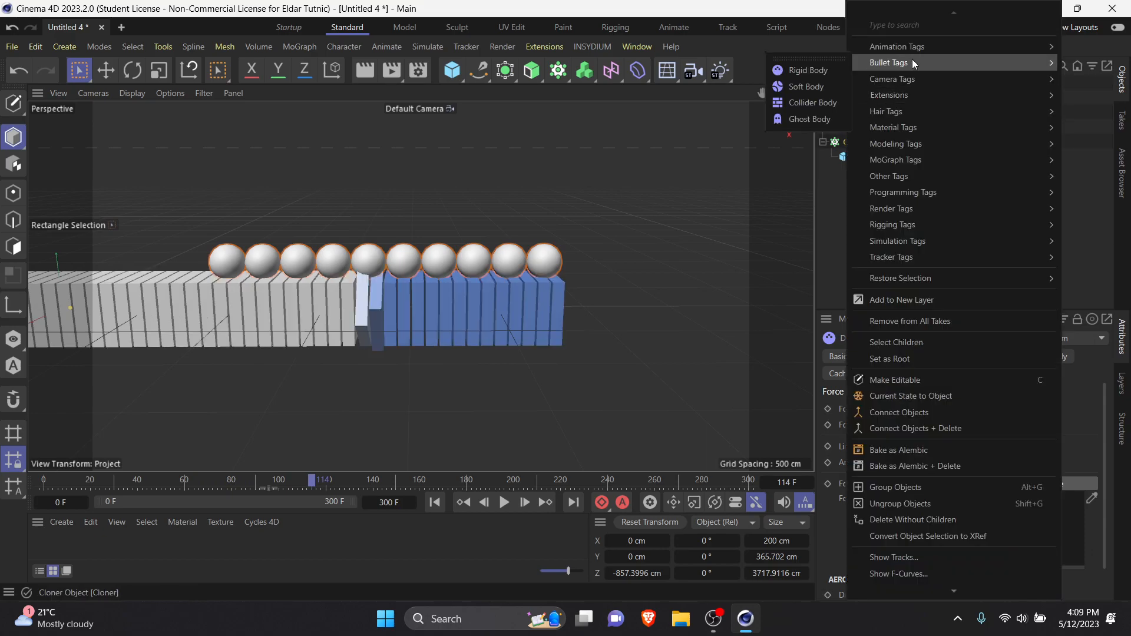
click(824, 105)
Step: Preview the simulation from the first frame, rewind it, and set the sphere Cloner's Rigid Body collision bounce to 50%
click(435, 502)
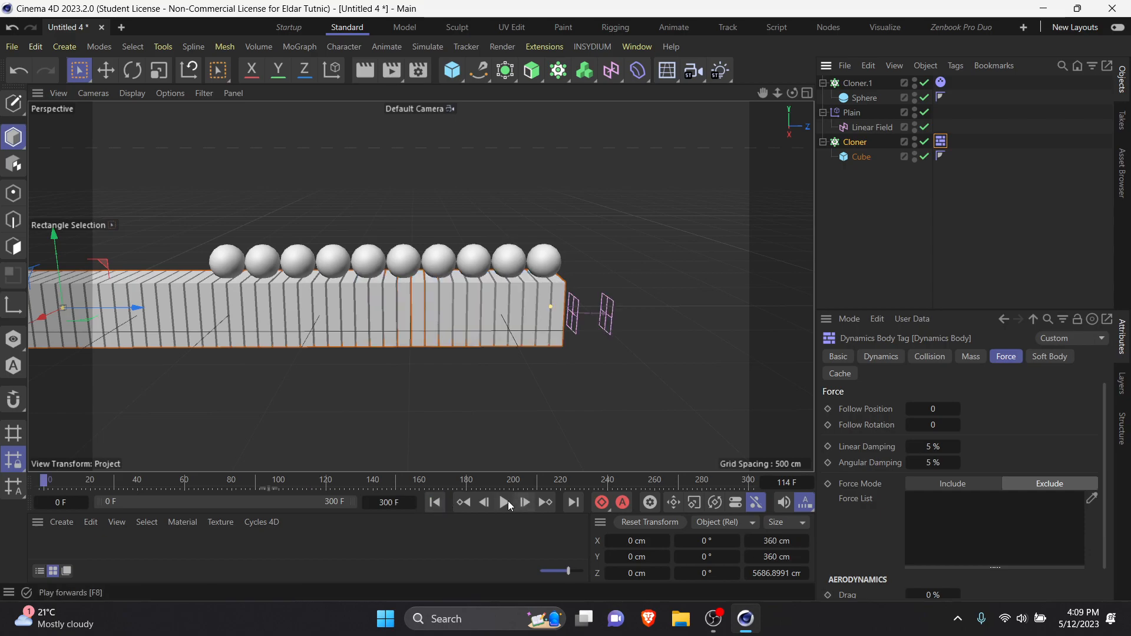
click(505, 502)
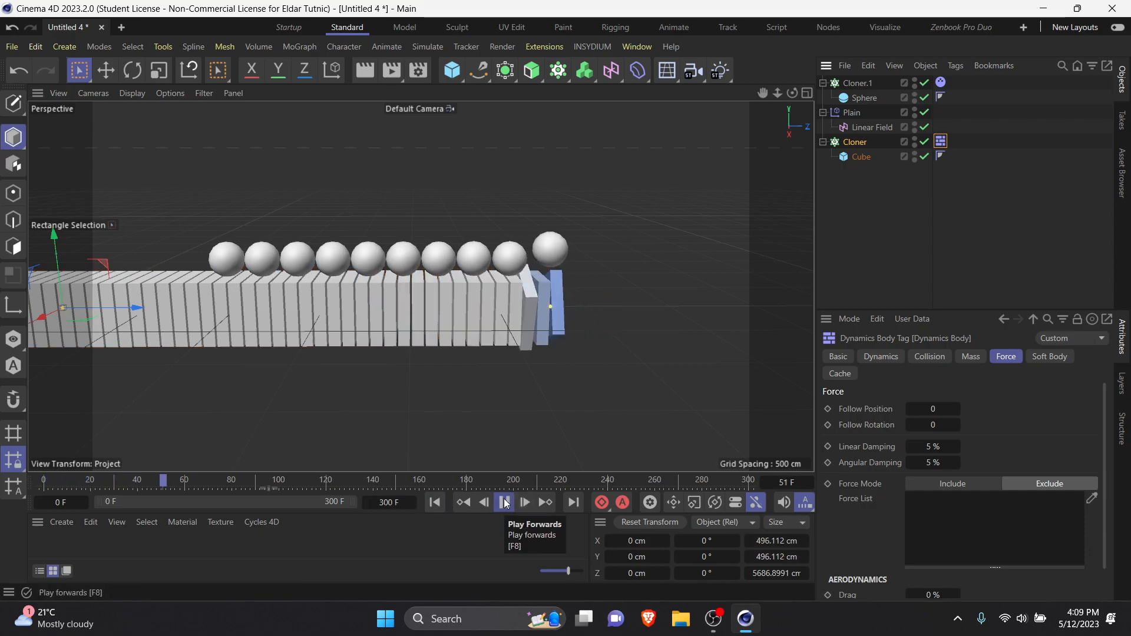
click(505, 502)
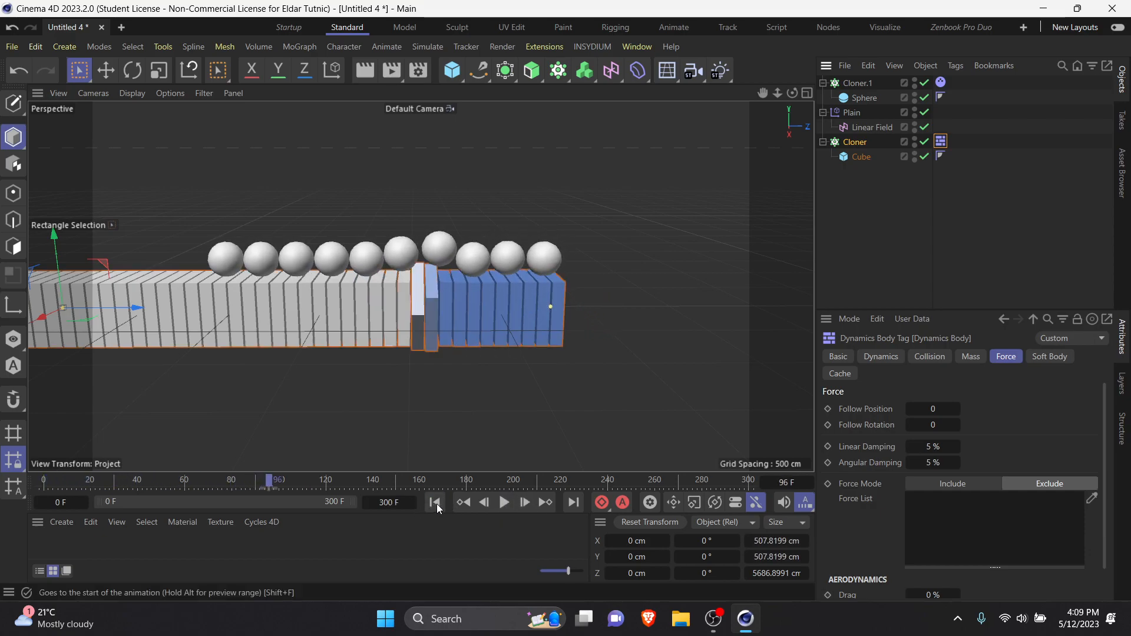
click(435, 502)
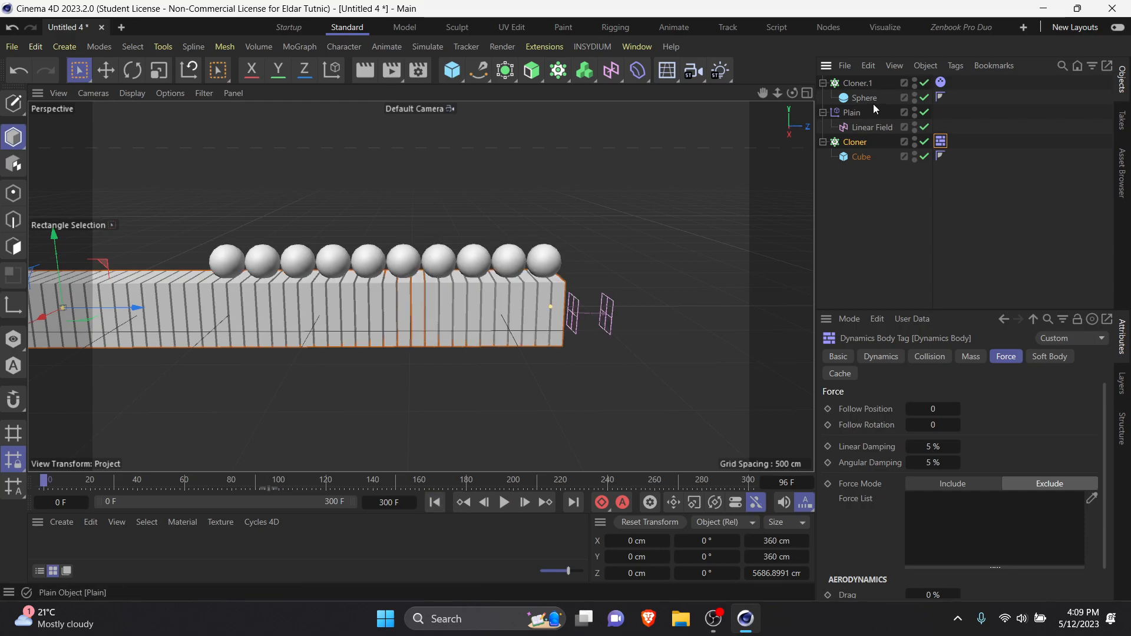
click(928, 357)
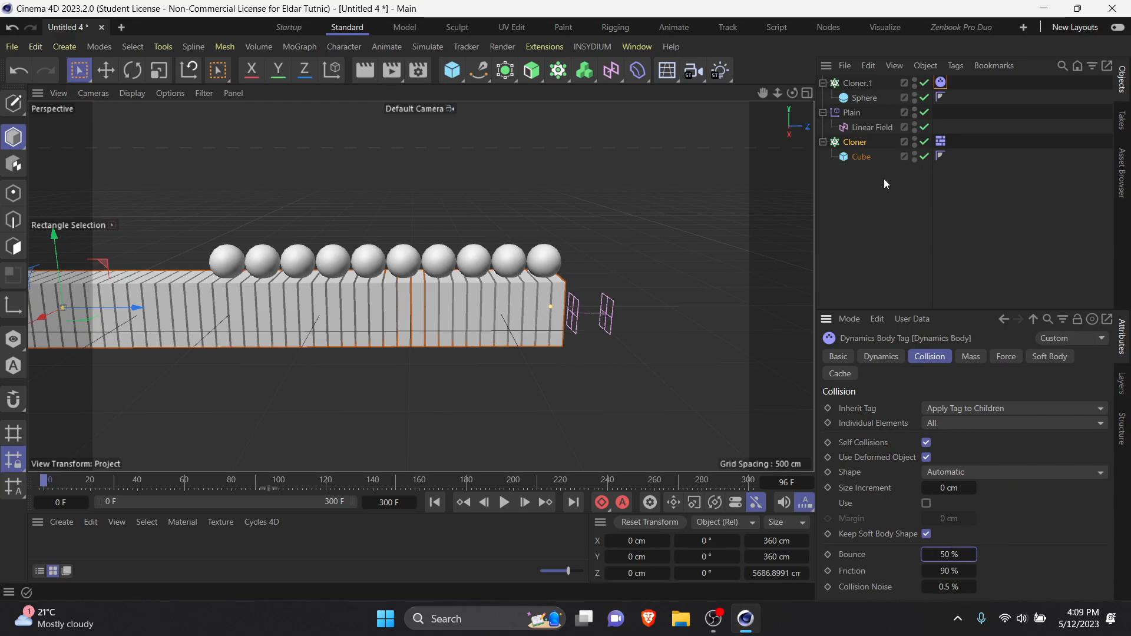
Step: Create a Camera and make it a child of the Sphere inside the sphere Cloner
click(75, 48)
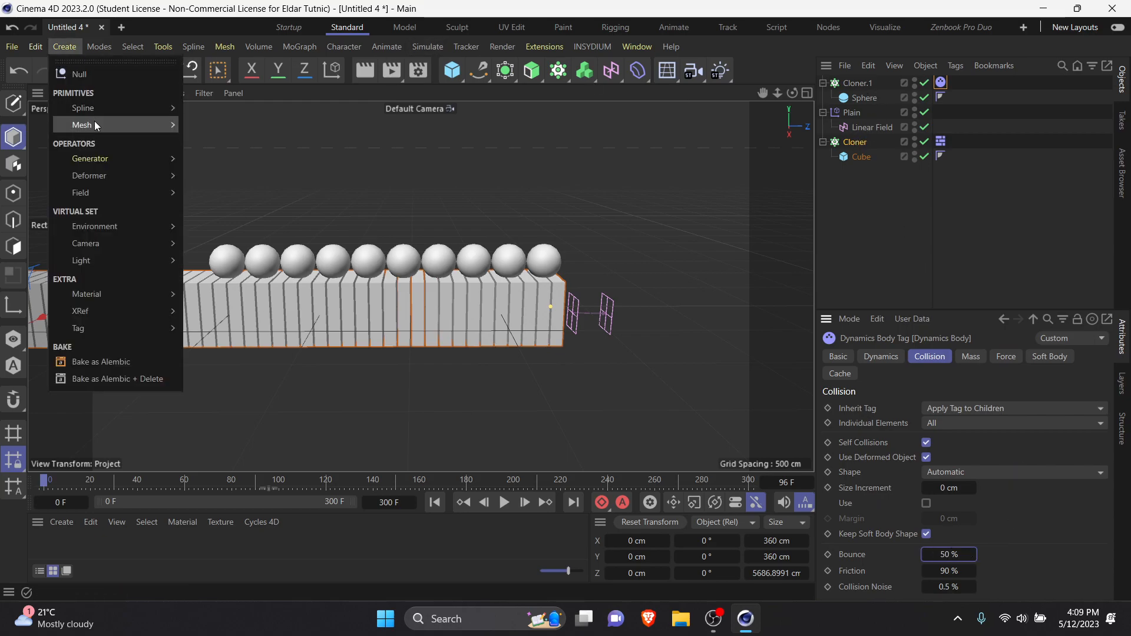
mouse_move(102, 246)
click(203, 250)
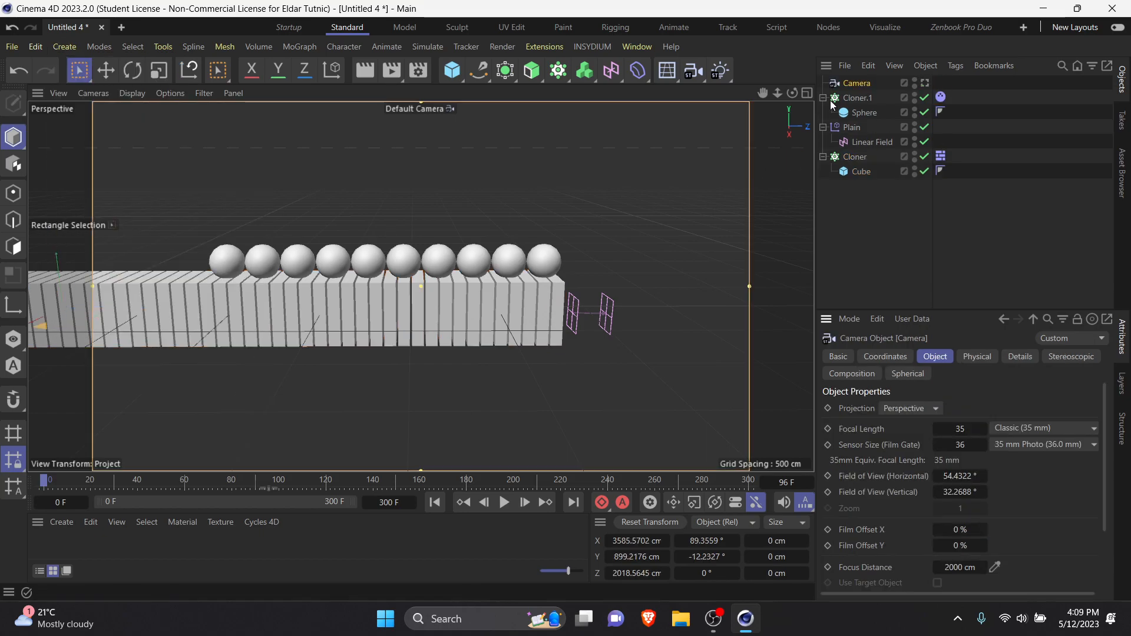
drag(860, 83, 867, 111)
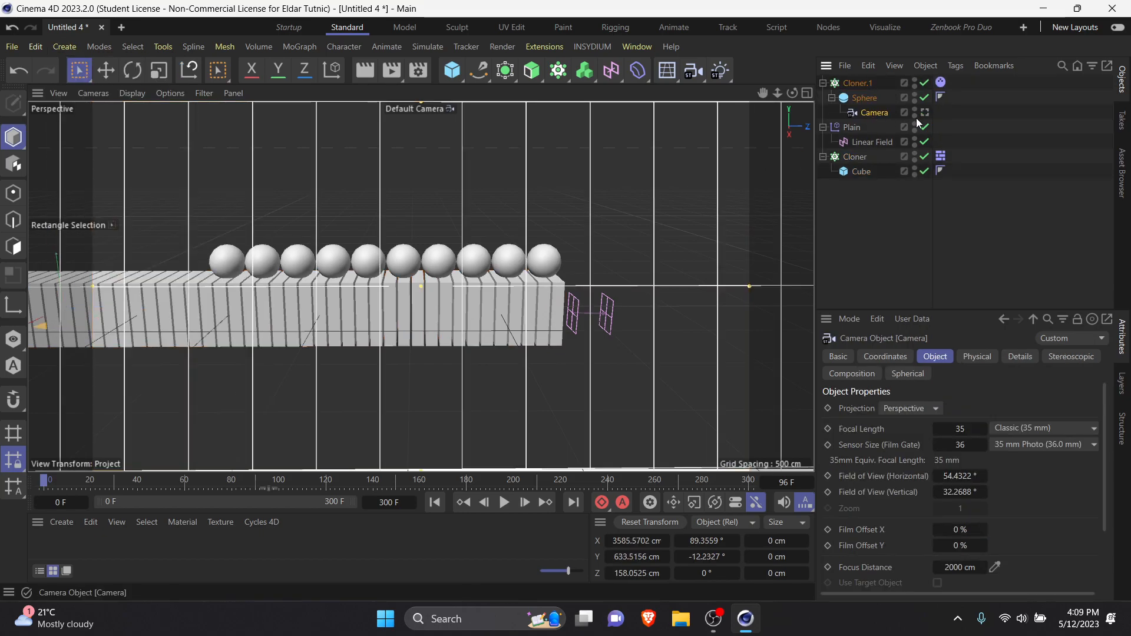
Step: Look through the Camera and frame the last few spheres on the slabs up close
scroll(509, 247, up, 5)
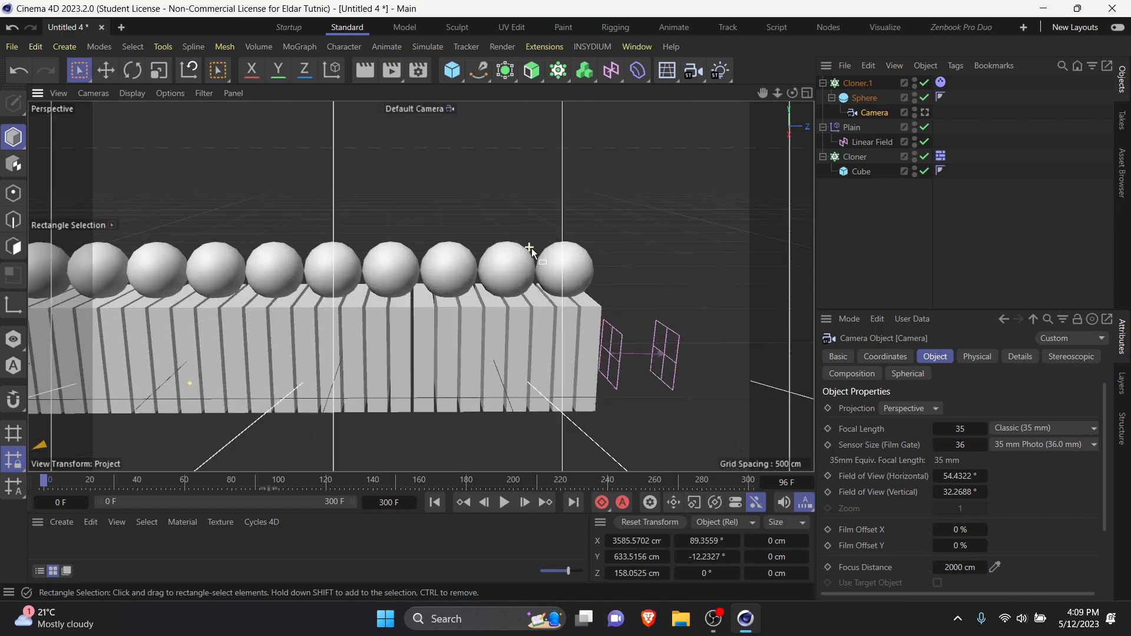
click(924, 112)
scroll(535, 282, up, 5)
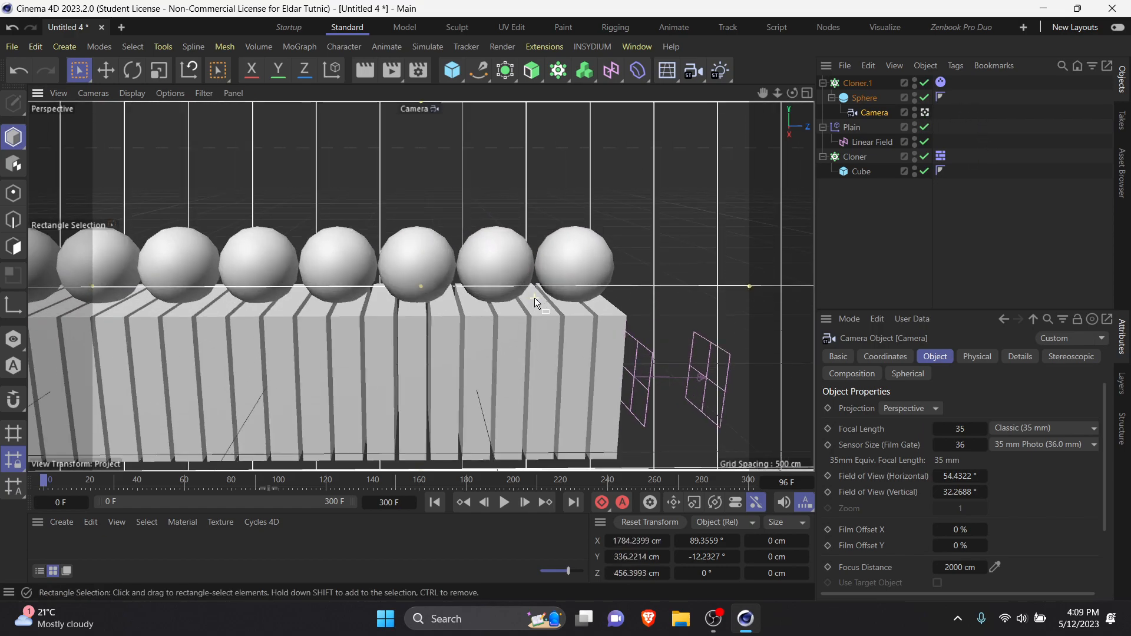
scroll(542, 265, up, 5)
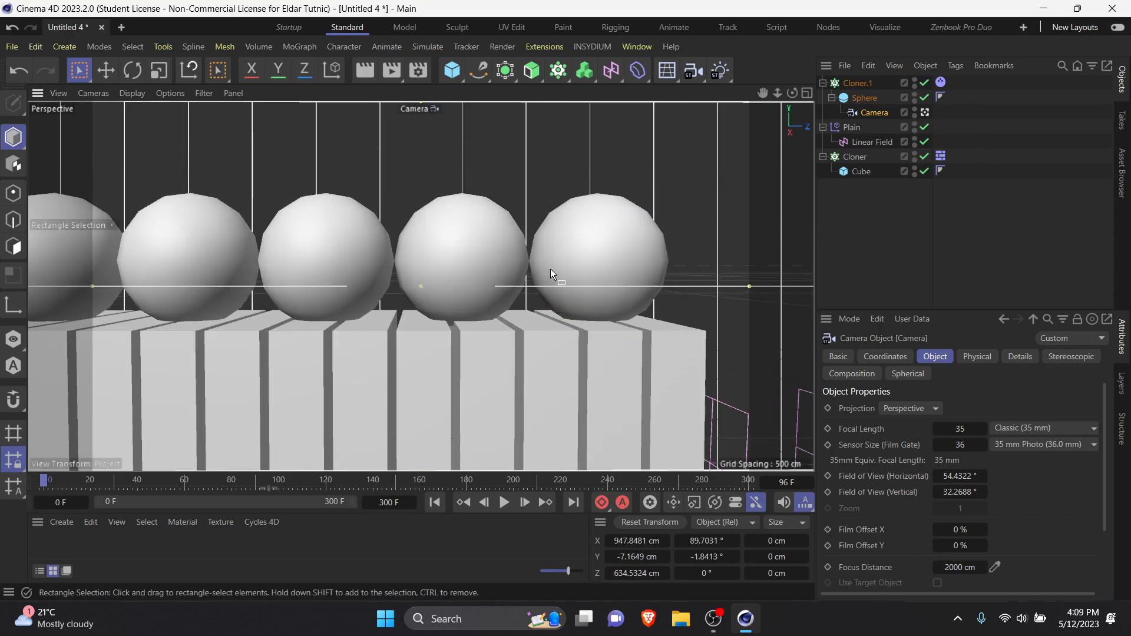
scroll(595, 303, down, 2)
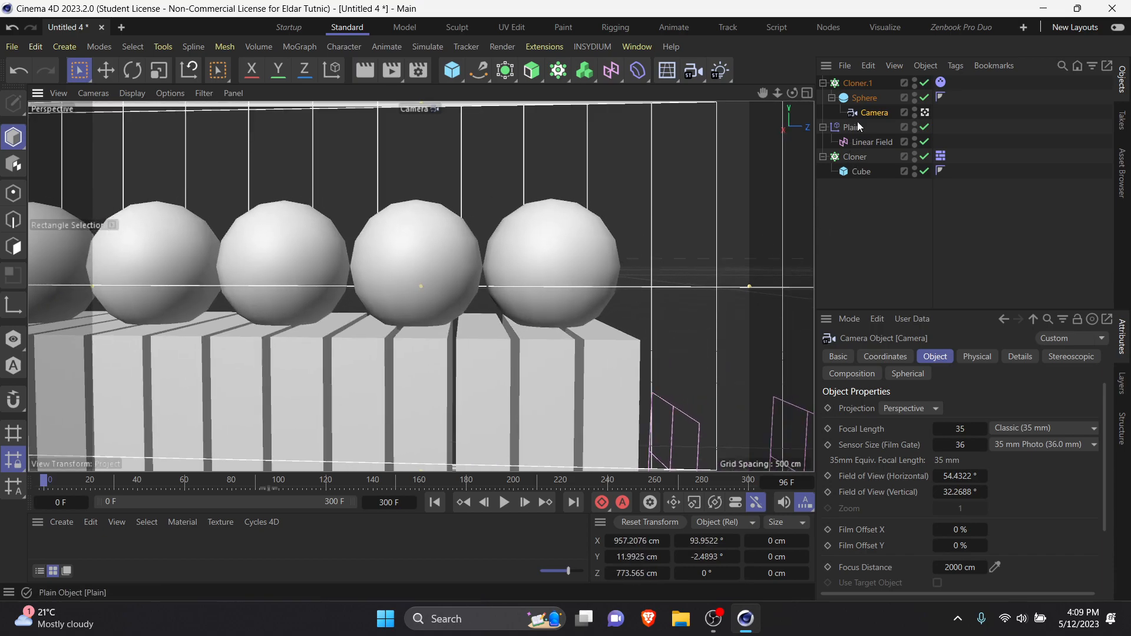
Step: Make the Camera a child of the Linear Field and preview the simulation through it, adjusting the framing between playbacks
drag(877, 143, 881, 143)
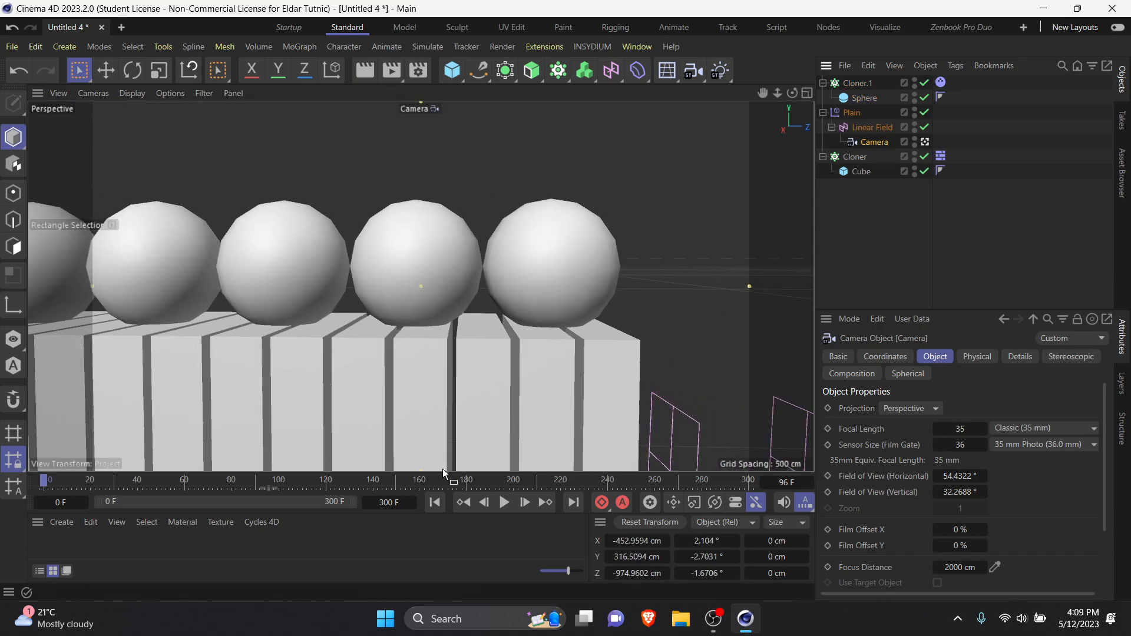
click(503, 502)
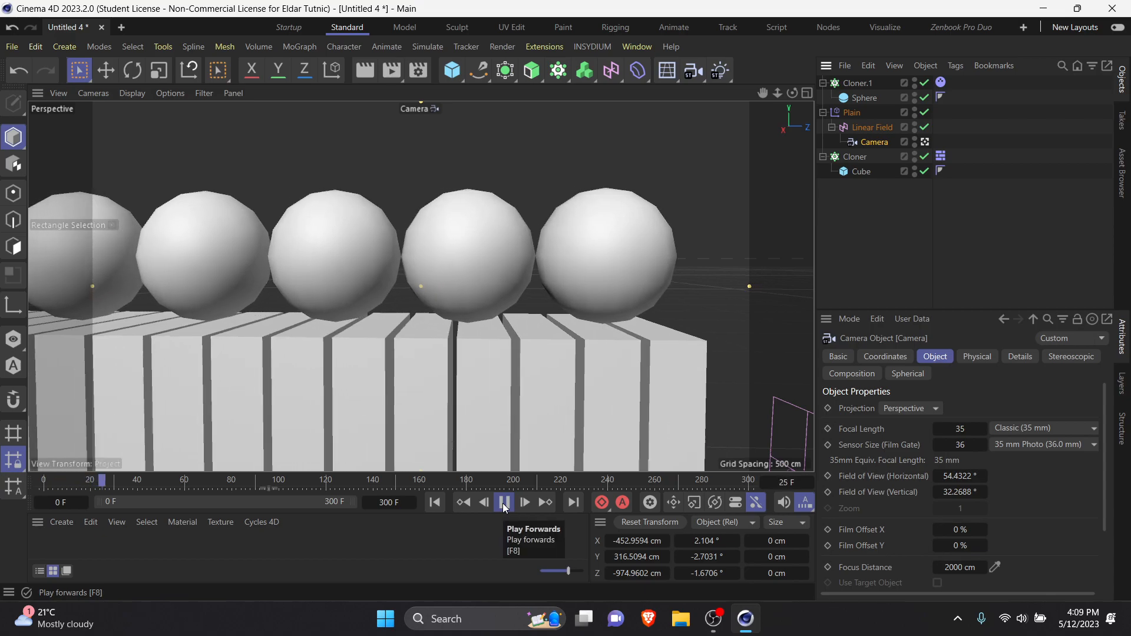
click(500, 503)
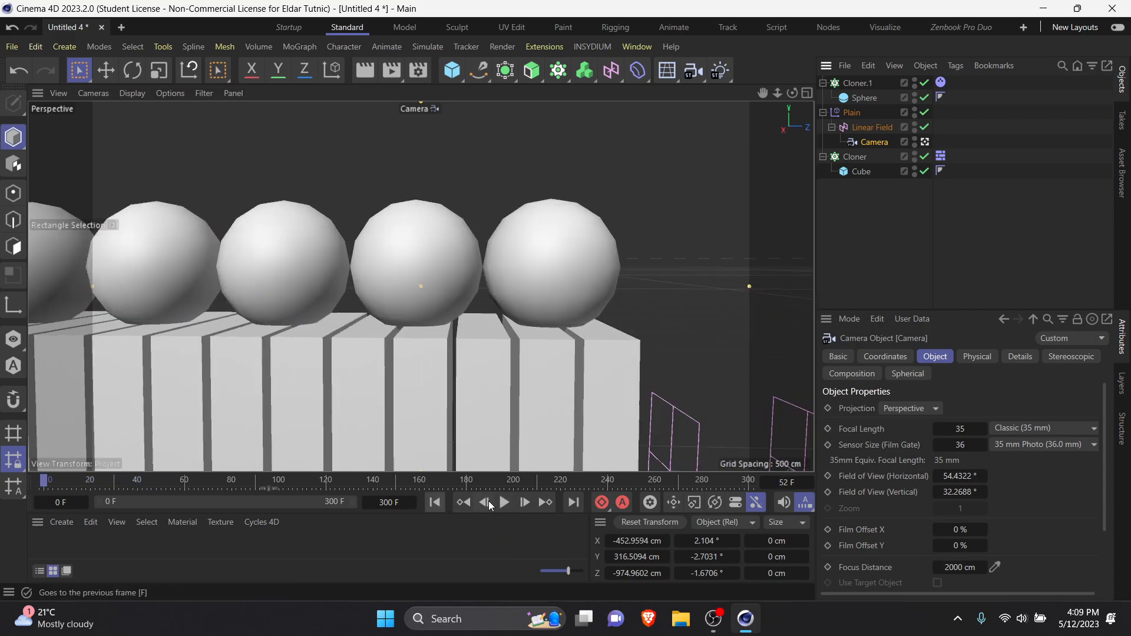
alt+middle_drag(526, 358, 345, 274)
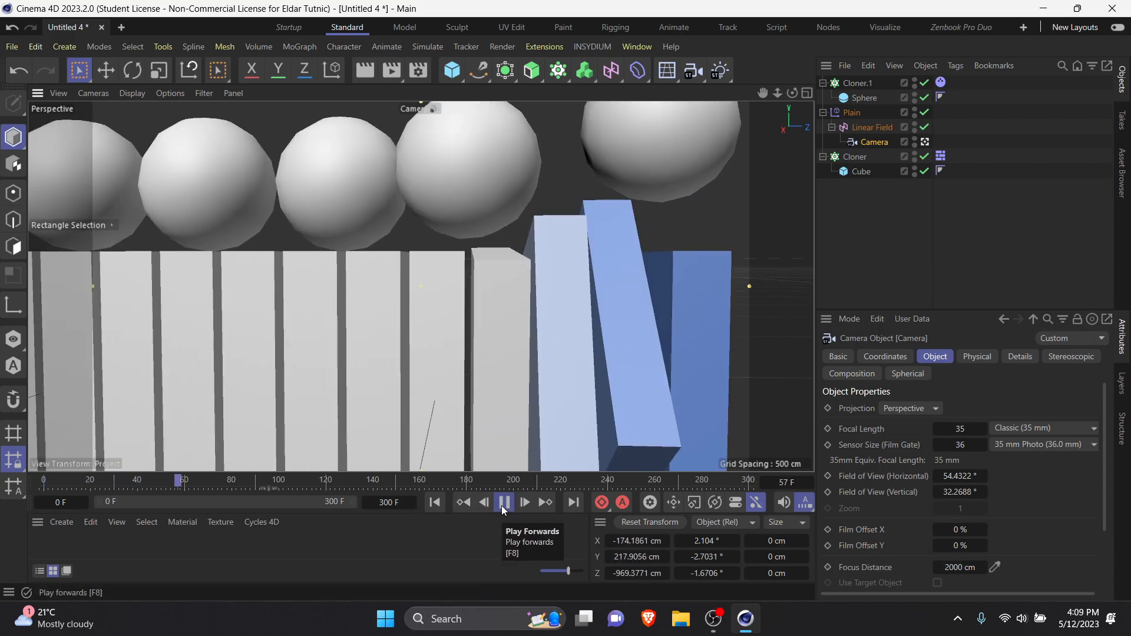
alt+middle_drag(576, 286, 560, 369)
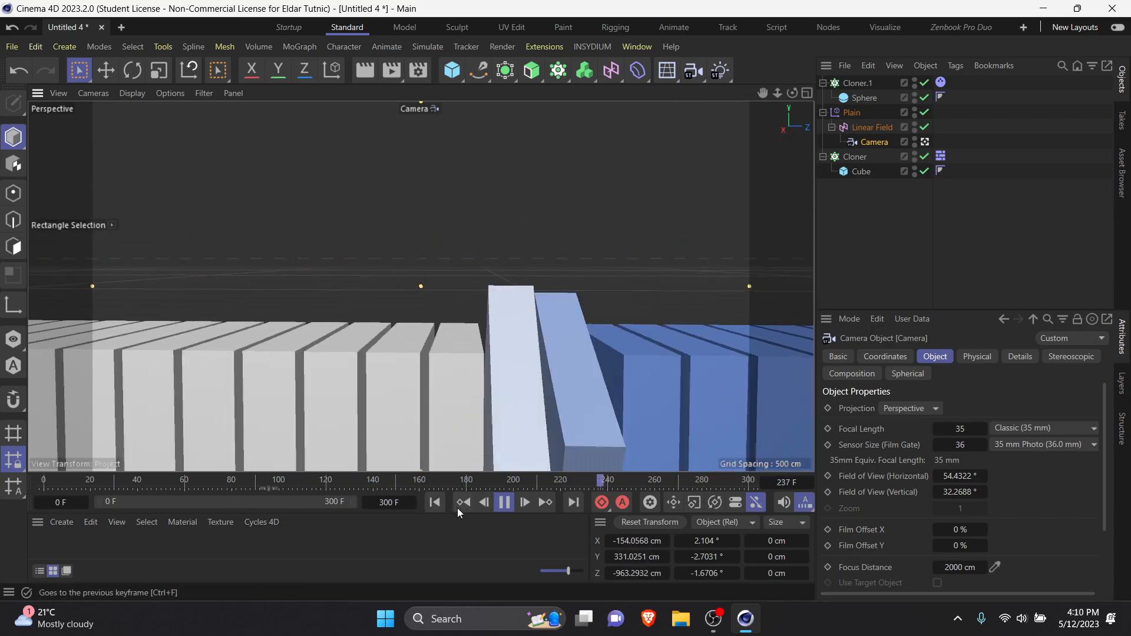
click(436, 502)
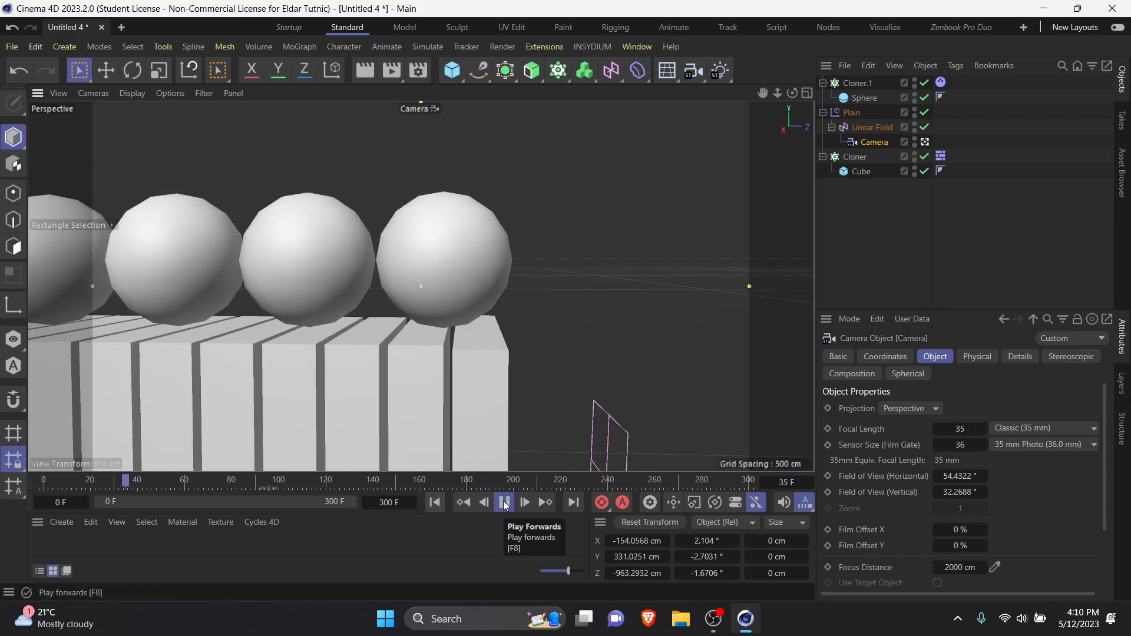
click(504, 503)
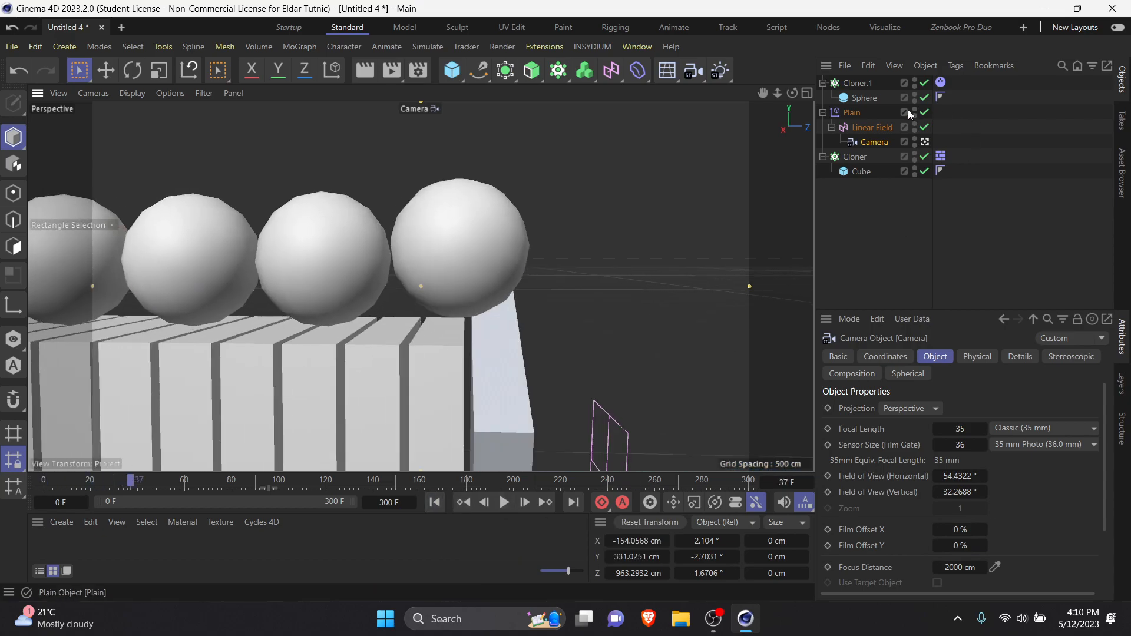
Step: Set the sphere Cloner's Z count to 20 and its per-step size to 127 cm in Y and 264 cm in Z
click(862, 97)
click(864, 84)
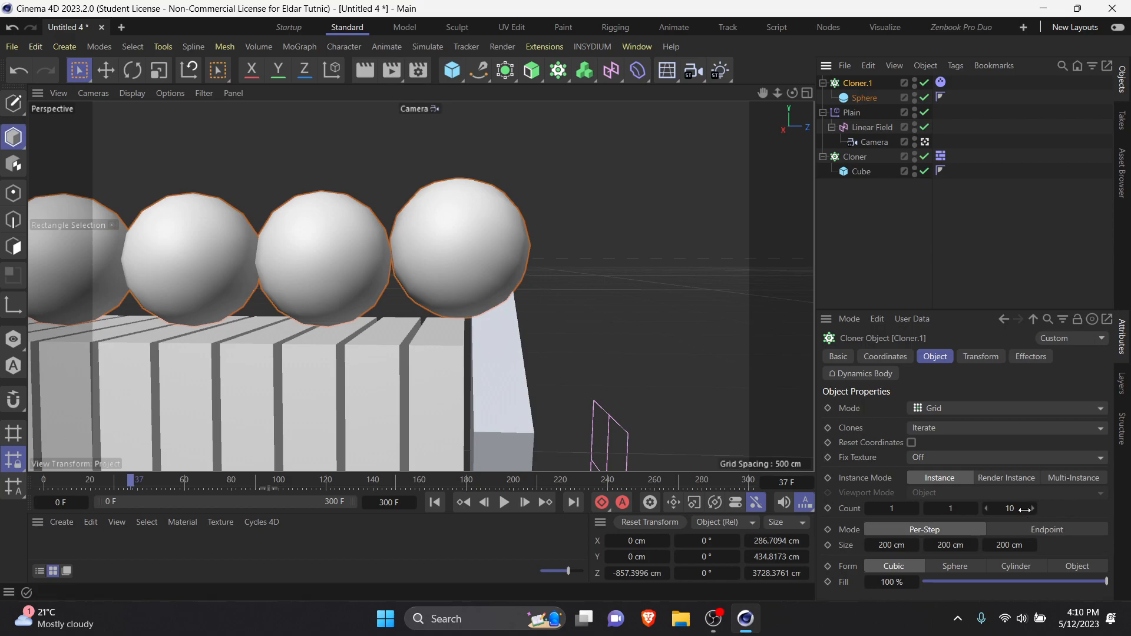
key(Return)
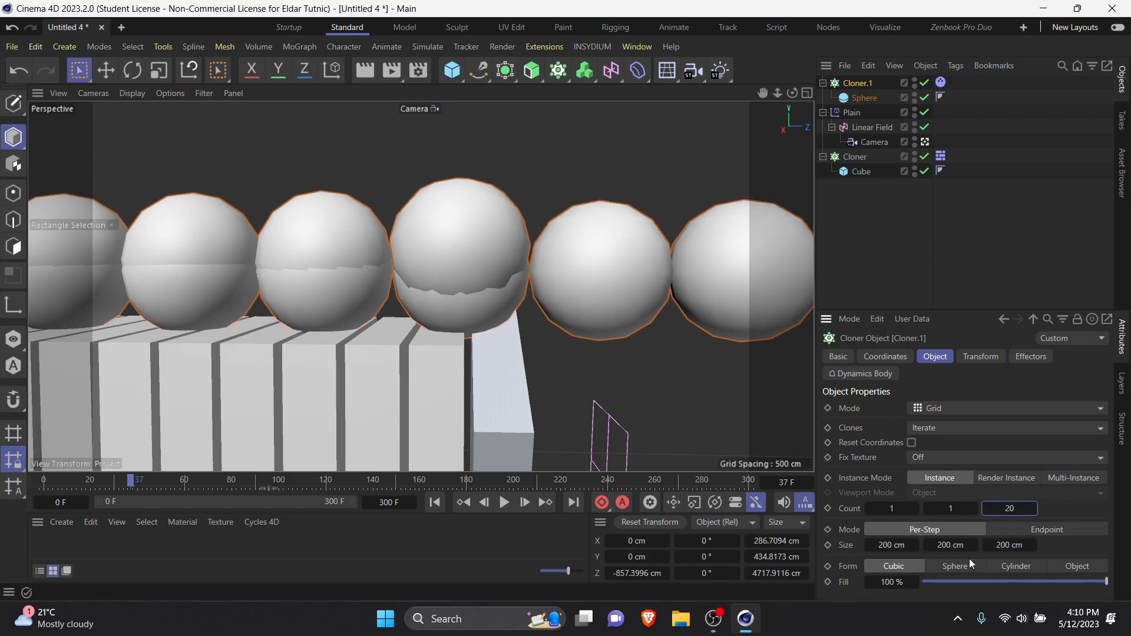
drag(1003, 548, 1034, 547)
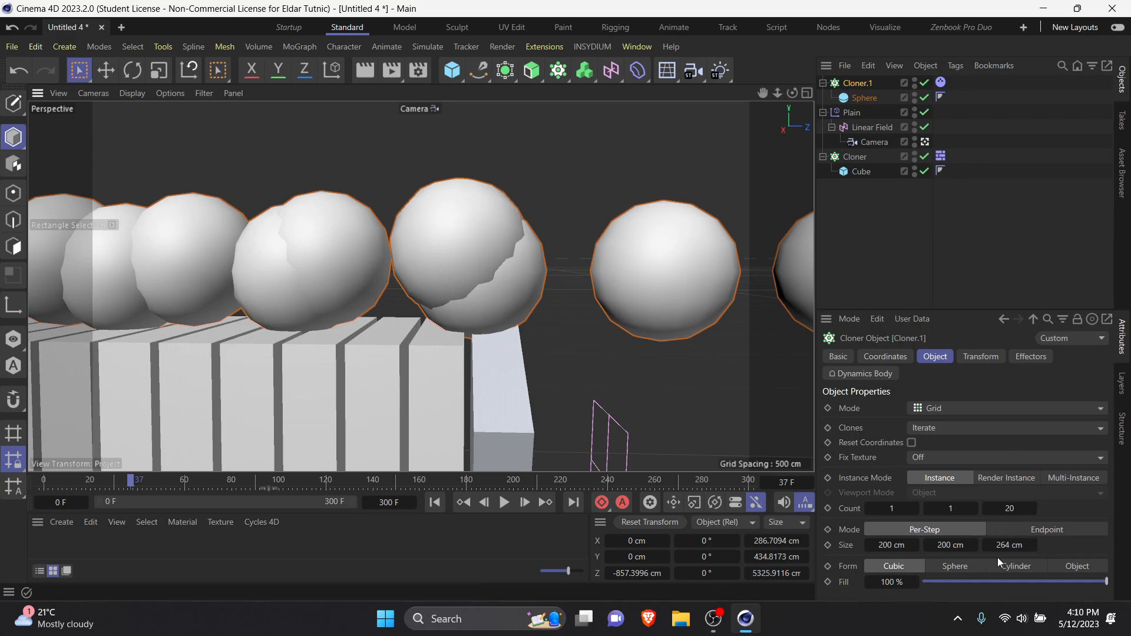
drag(921, 540, 918, 541)
Step: Rewind to the first frame and move the sphere Cloner along Z to about -2547 cm, over the slab row
scroll(541, 364, down, 5)
mouse_move(549, 355)
alt+mouse_down()
mouse_move(387, 383)
mouse_move(544, 372)
alt+mouse_up()
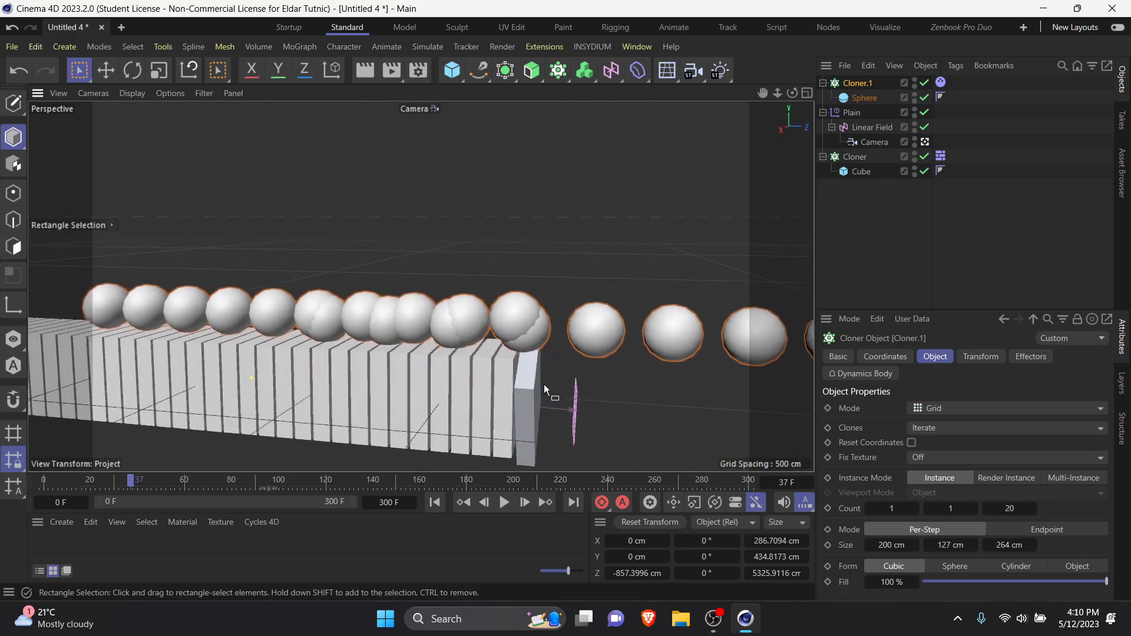
click(435, 502)
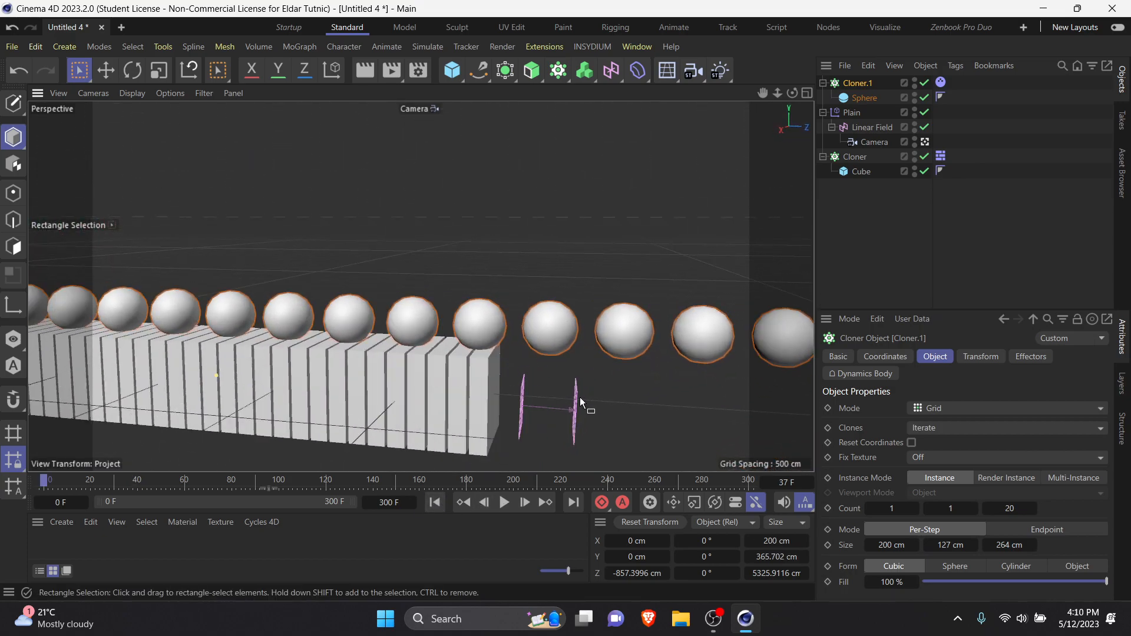
scroll(577, 389, down, 4)
scroll(201, 350, down, 2)
drag(172, 354, 46, 354)
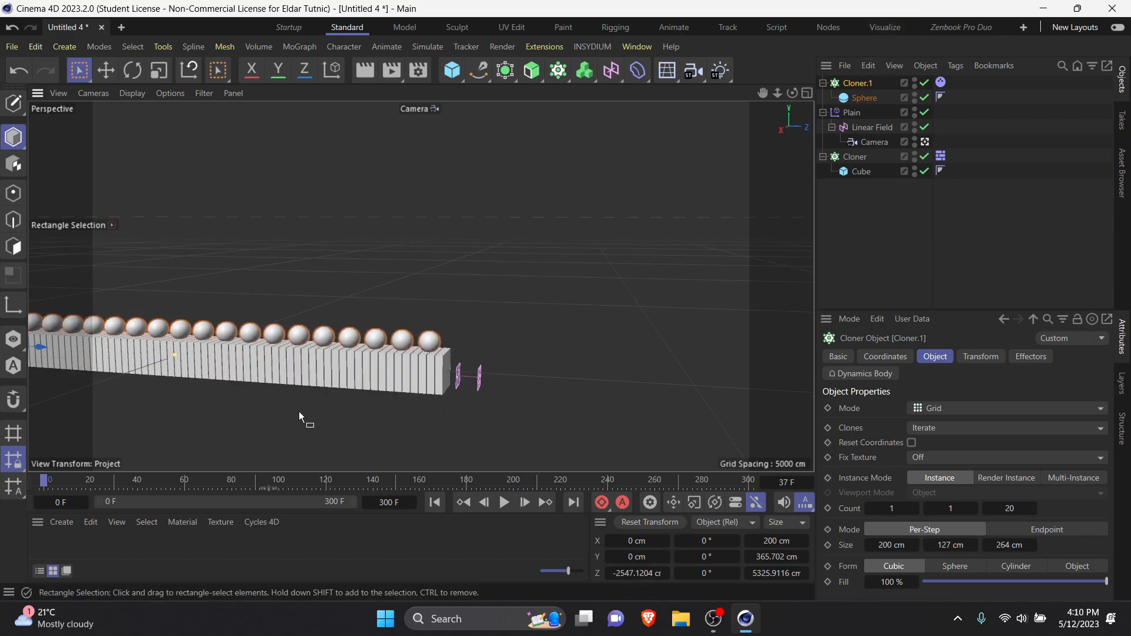
Step: Reframe the Camera close to the last spheres and preview the rolling simulation
scroll(447, 413, up, 6)
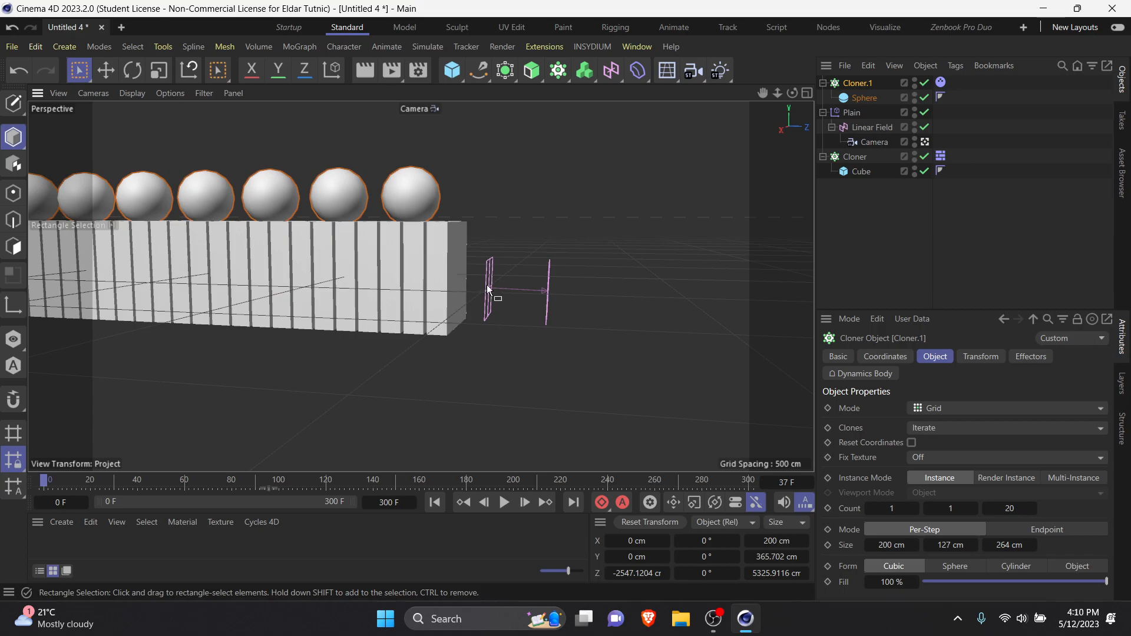
scroll(463, 350, up, 5)
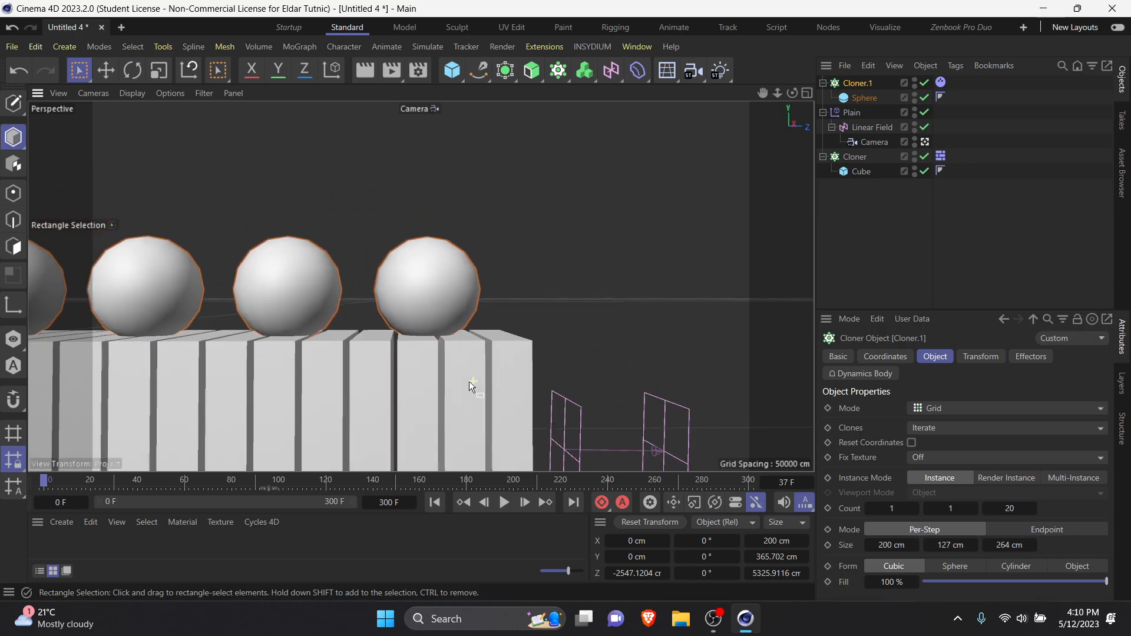
click(508, 505)
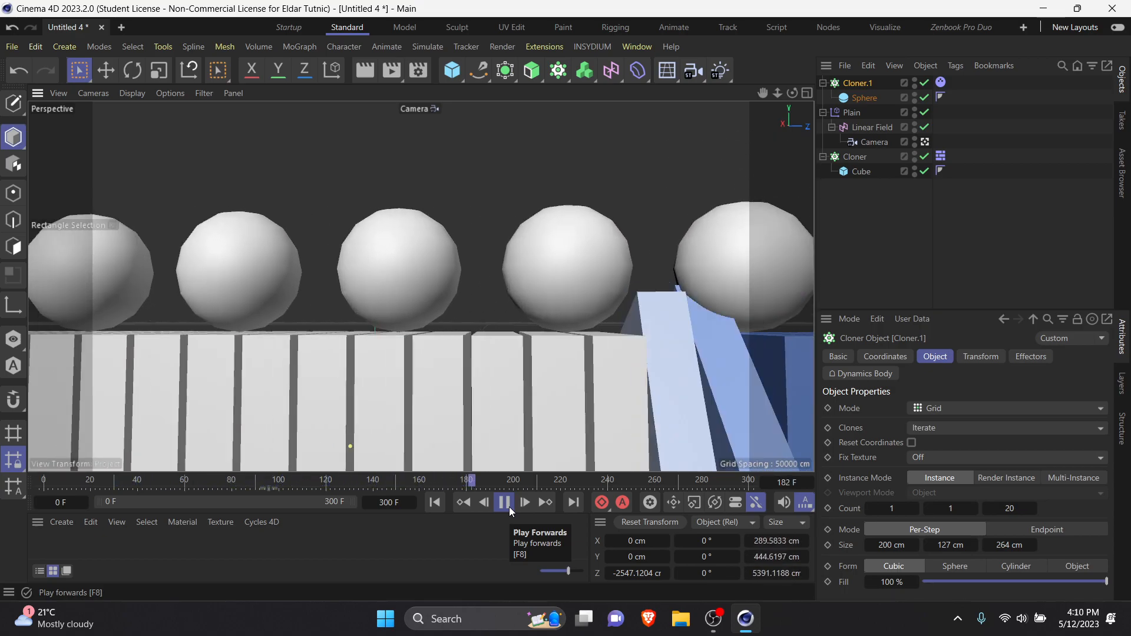
click(509, 507)
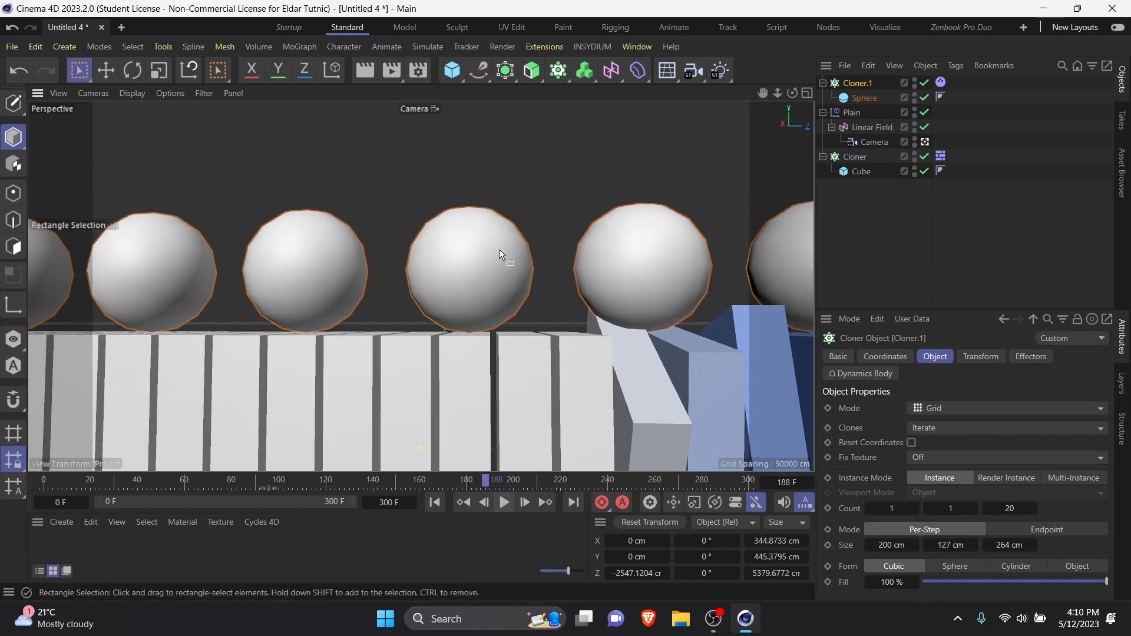
Step: Set the sphere Cloner's Dynamics Body collision bounce to 5% and replay the simulation from the first frame
click(941, 82)
key(Delete)
mouse_move(866, 63)
click(833, 78)
click(436, 502)
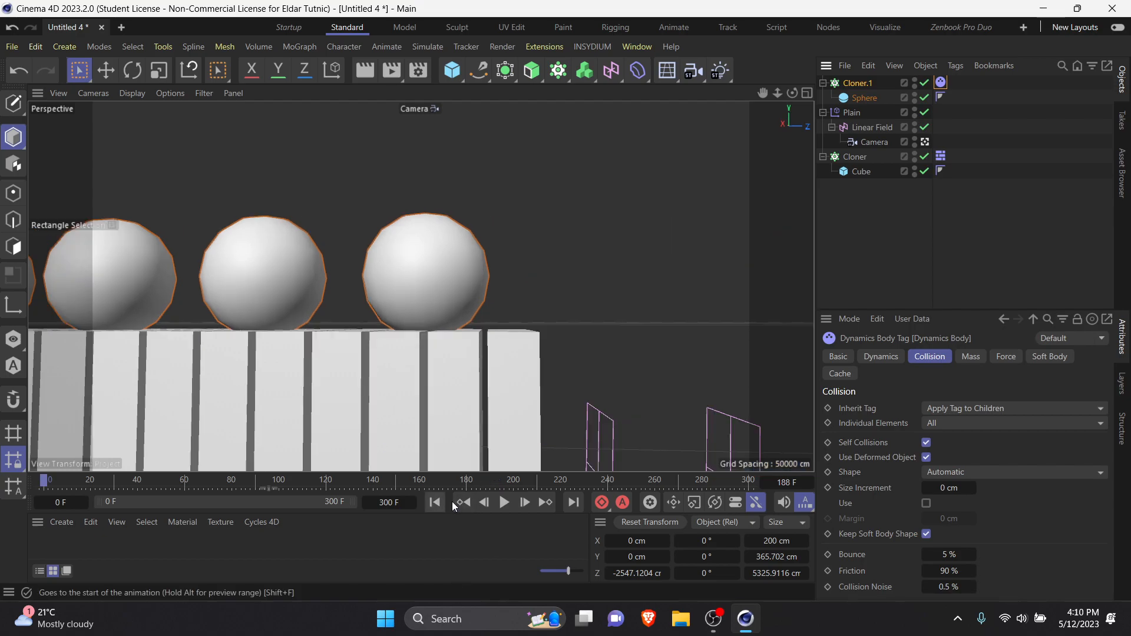
click(505, 502)
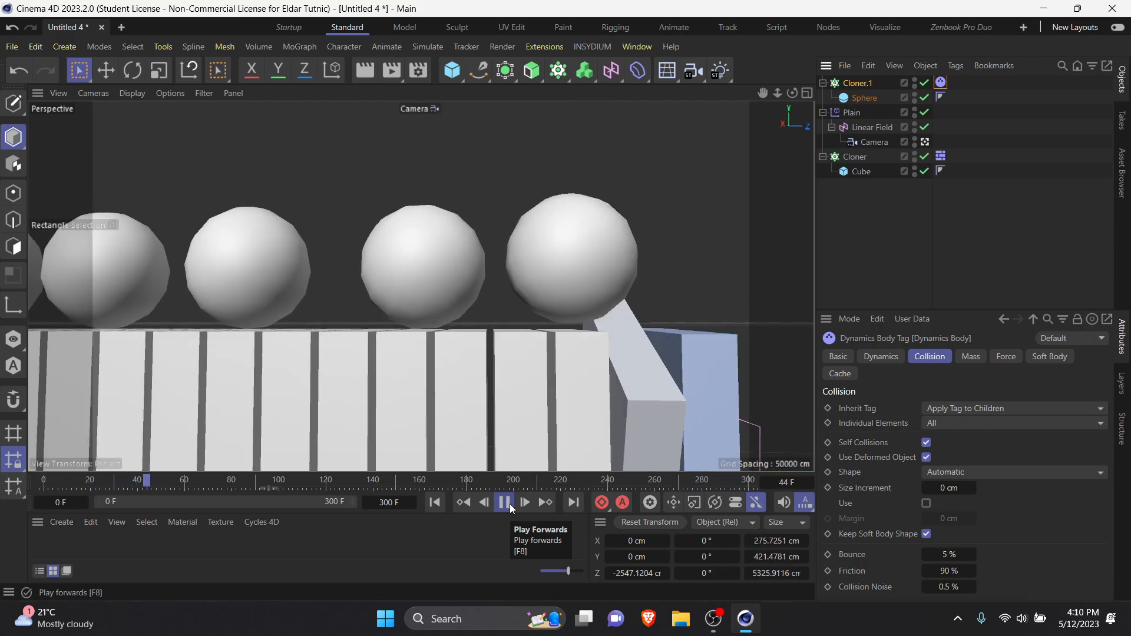
click(505, 502)
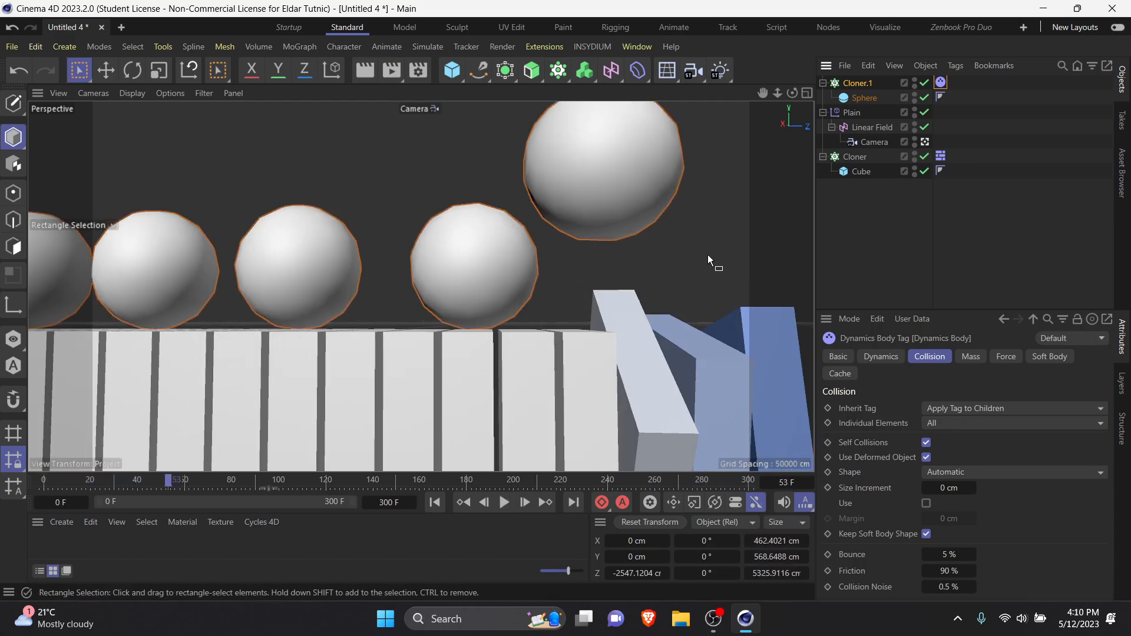
click(713, 618)
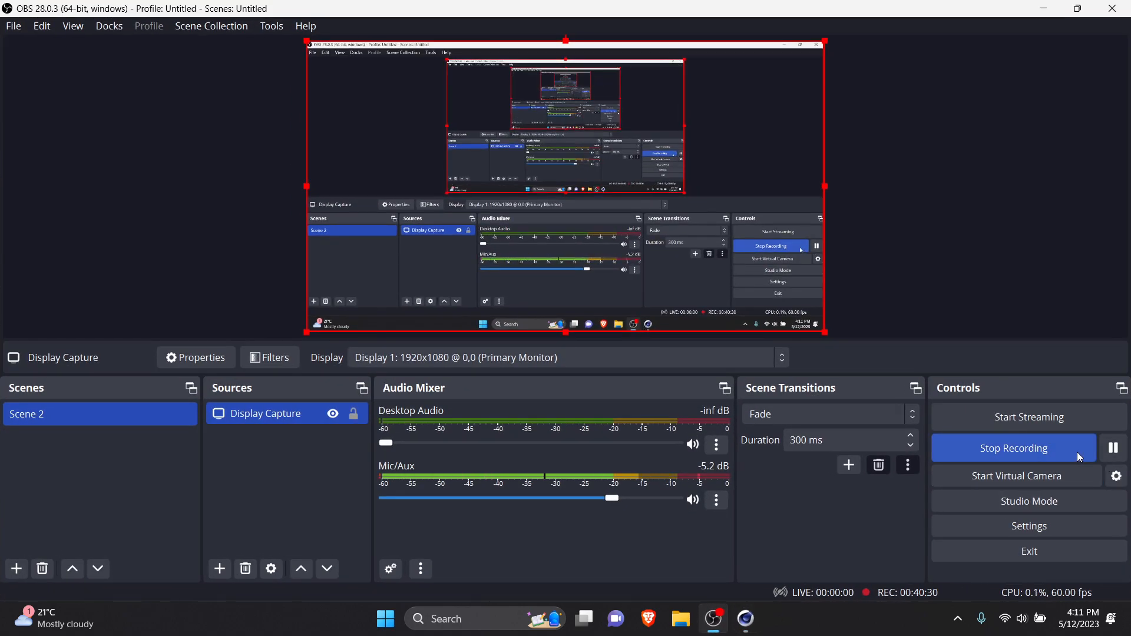